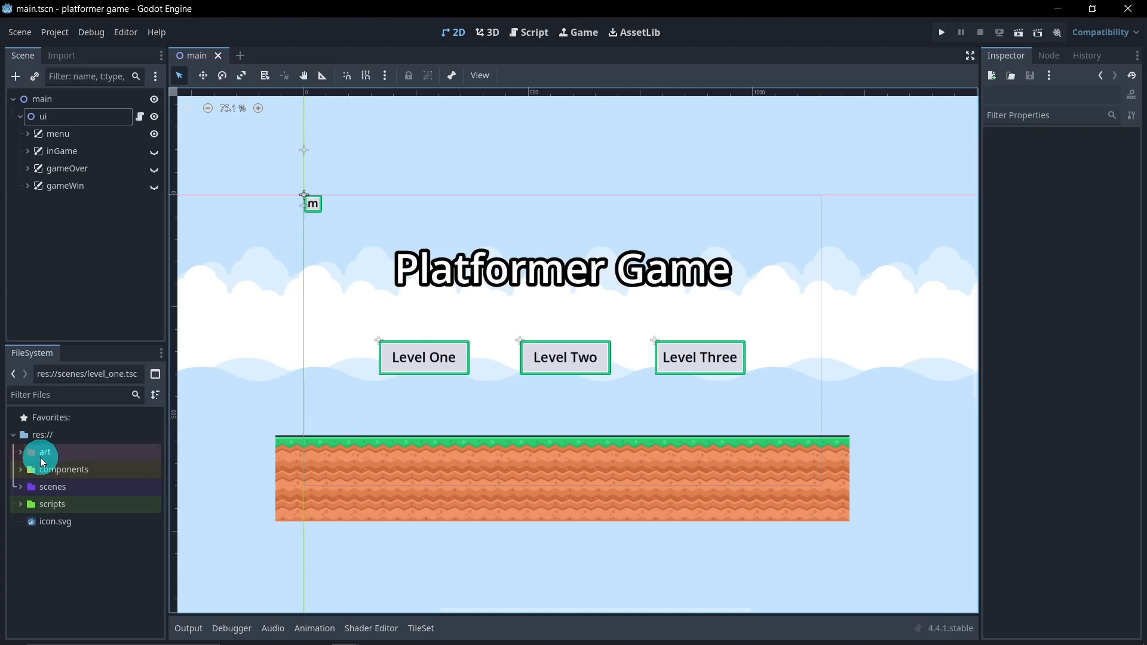
# Open the level_one.tscn scene from the scenes folder and look over its map
pyautogui.click(20, 487)
pyautogui.doubleClick(53, 503)
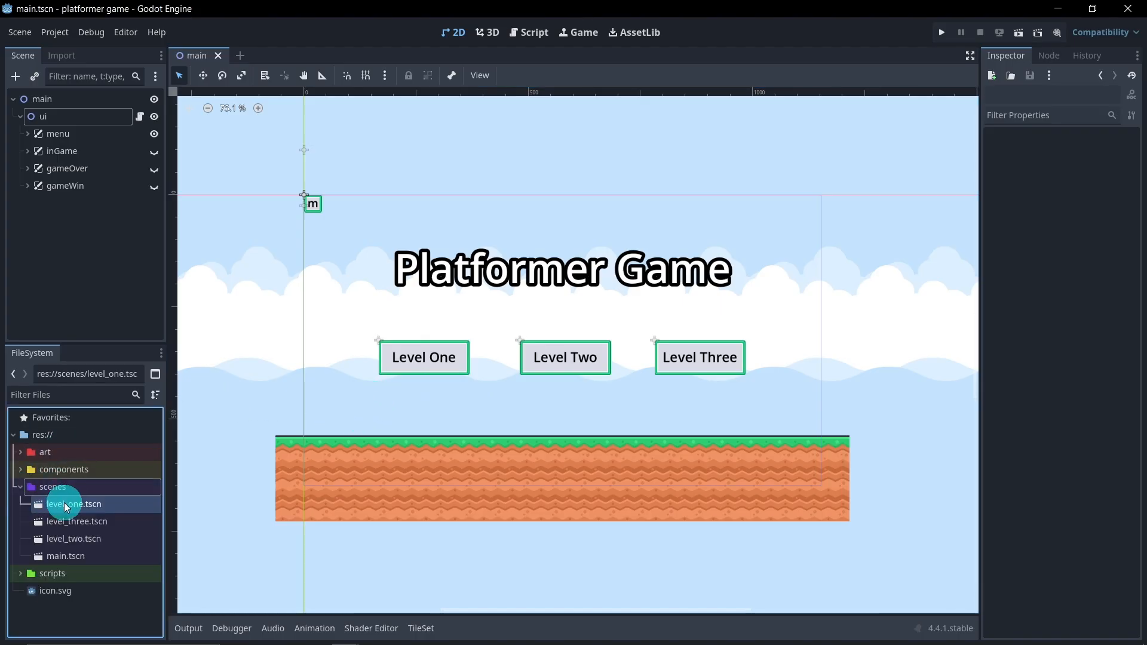
pyautogui.scroll(3, 529, 363)
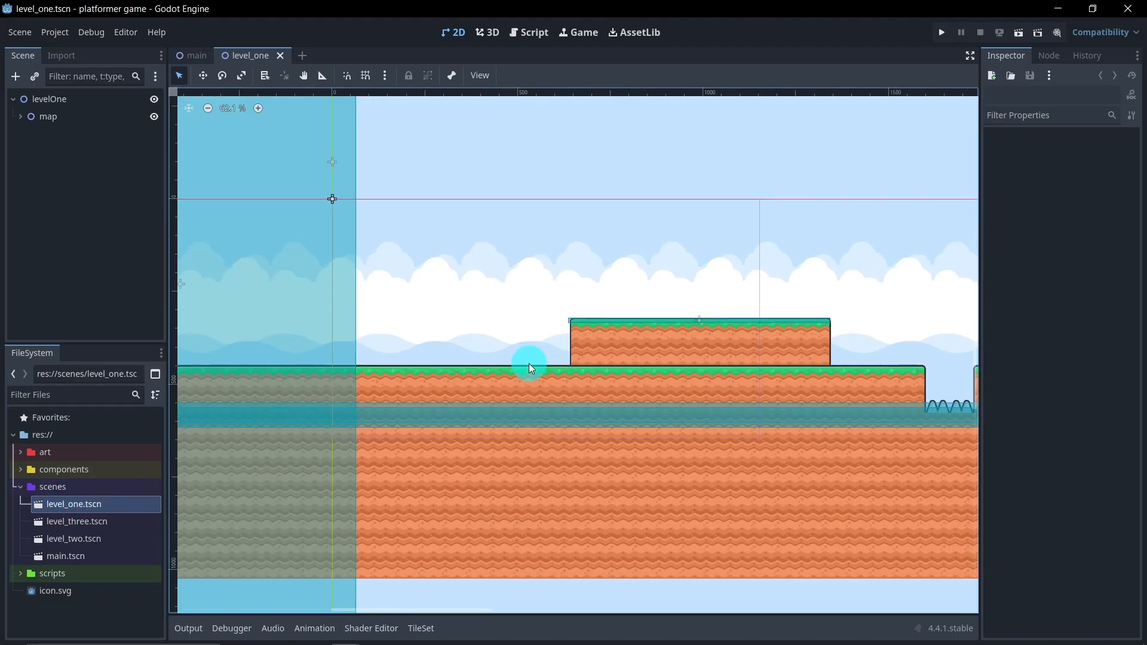
pyautogui.scroll(-6, 528, 363)
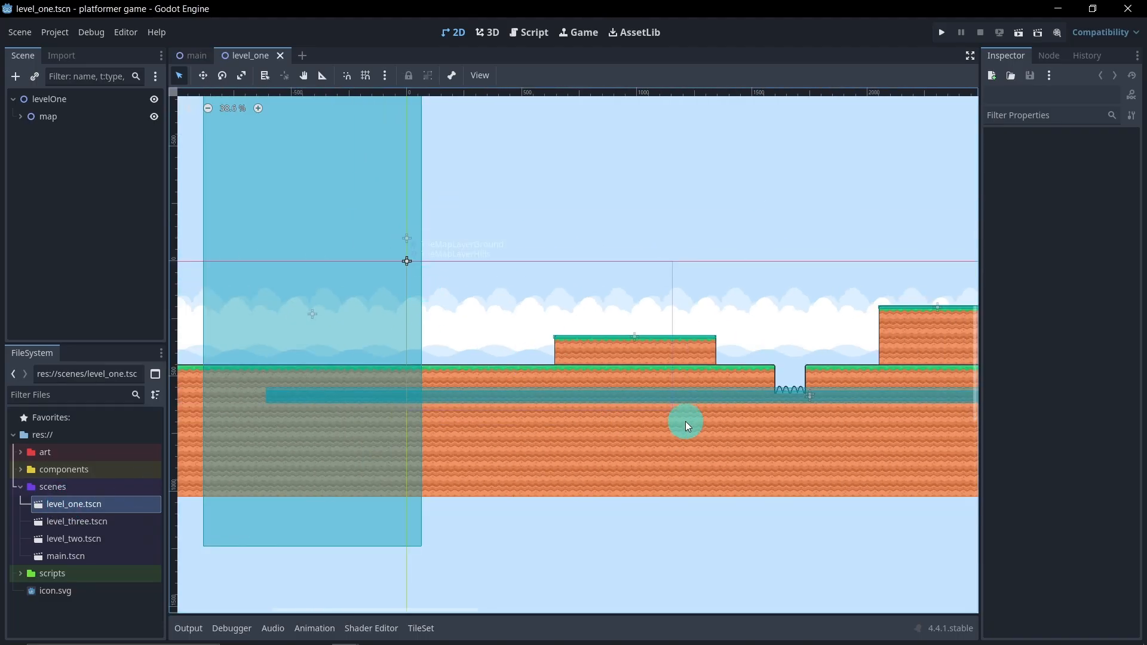
pyautogui.scroll(5, 514, 335)
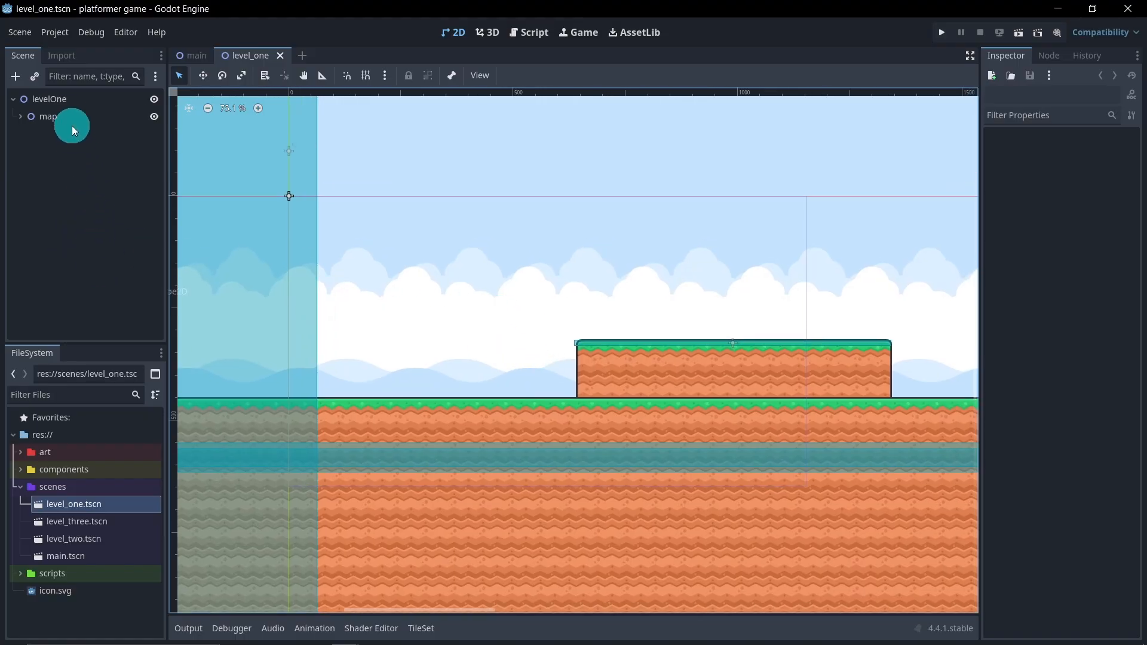
# Add a CharacterBody2D node under the levelOne root and rename it "player"
pyautogui.rightClick(69, 102)
pyautogui.click(94, 110)
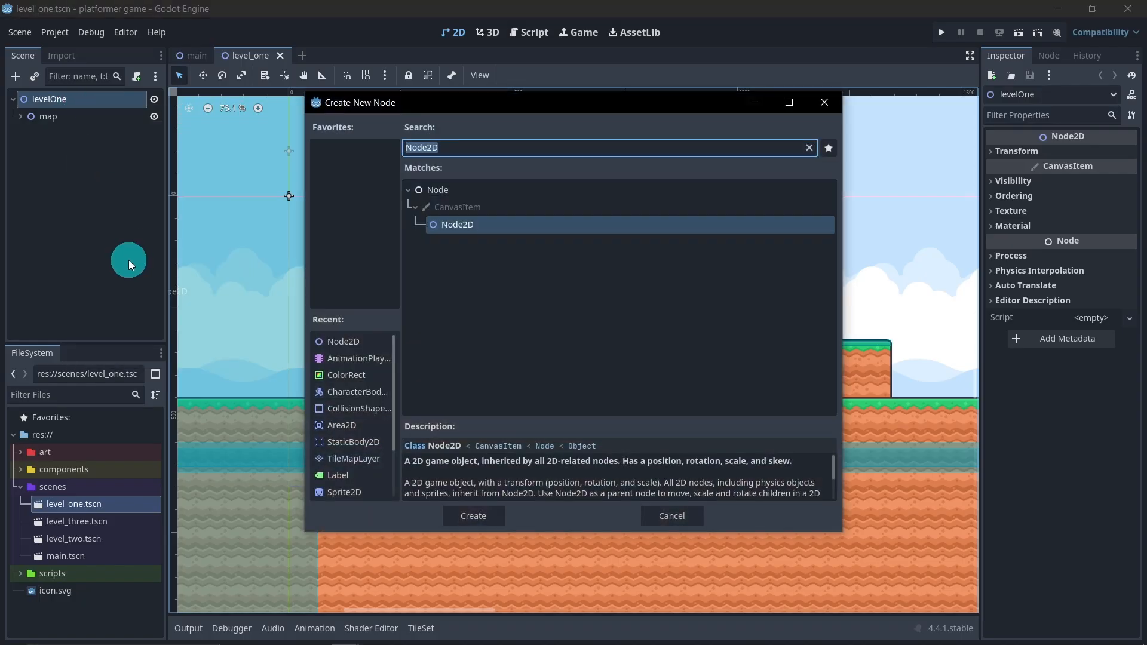
pyautogui.click(342, 392)
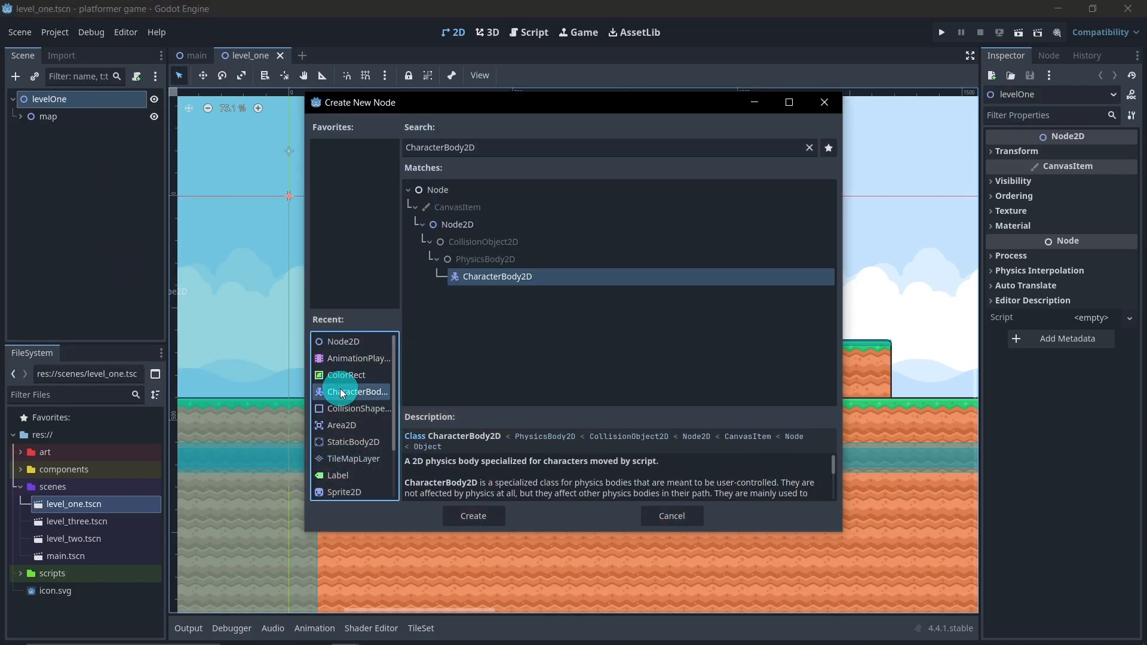
pyautogui.doubleClick(342, 392)
pyautogui.click(56, 134)
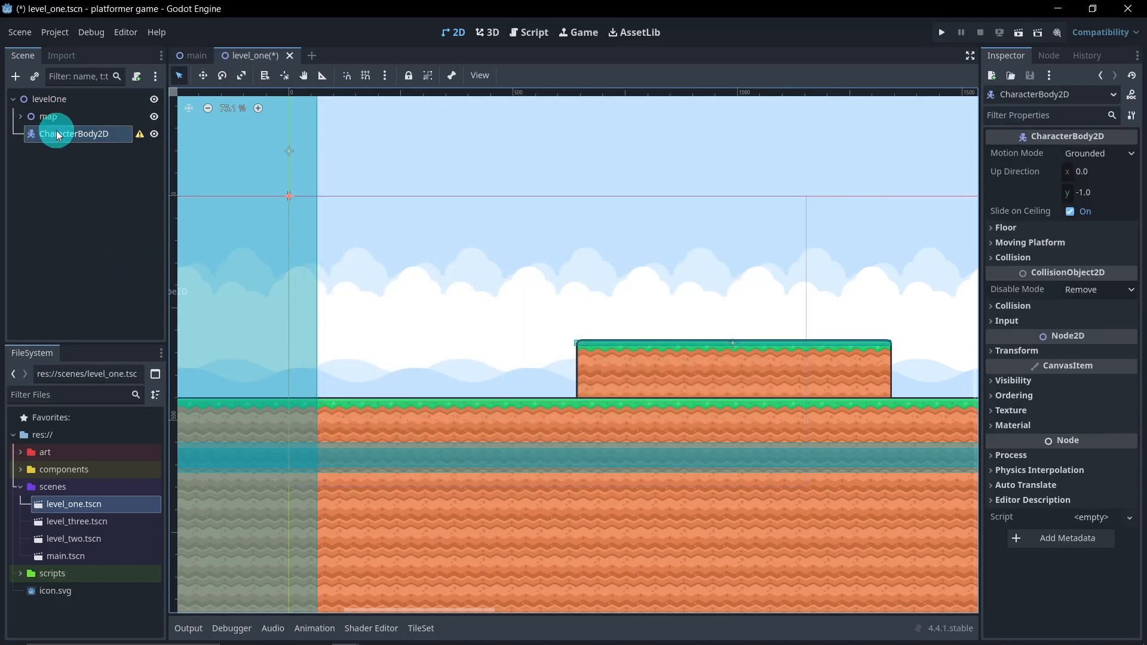
pyautogui.click(96, 135)
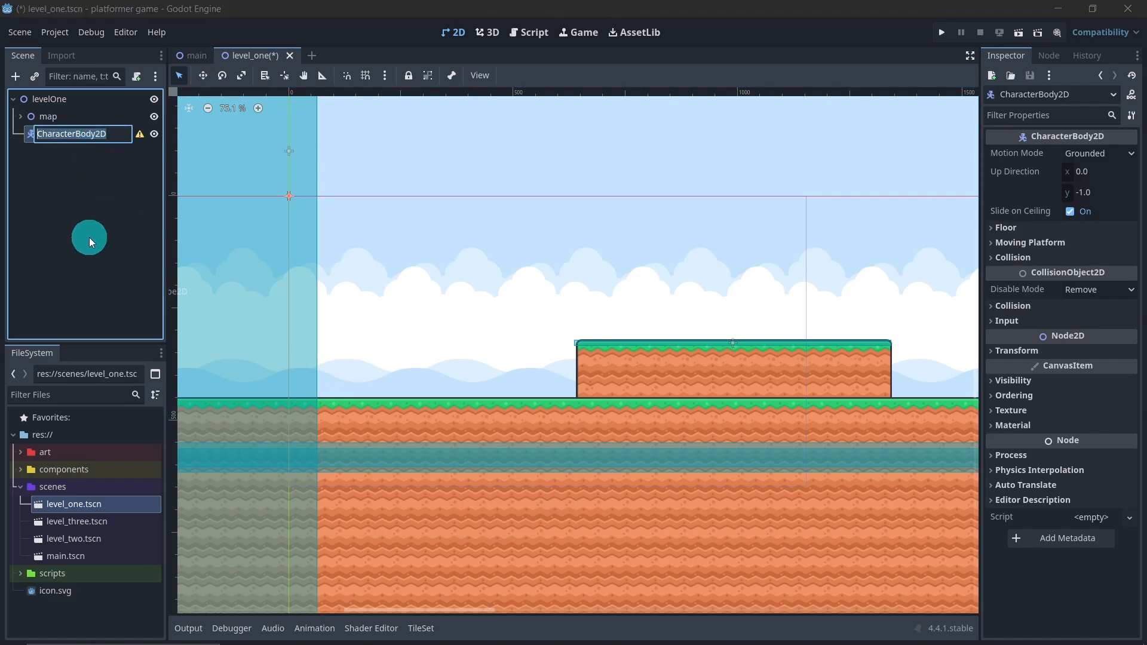
pyautogui.write('player')
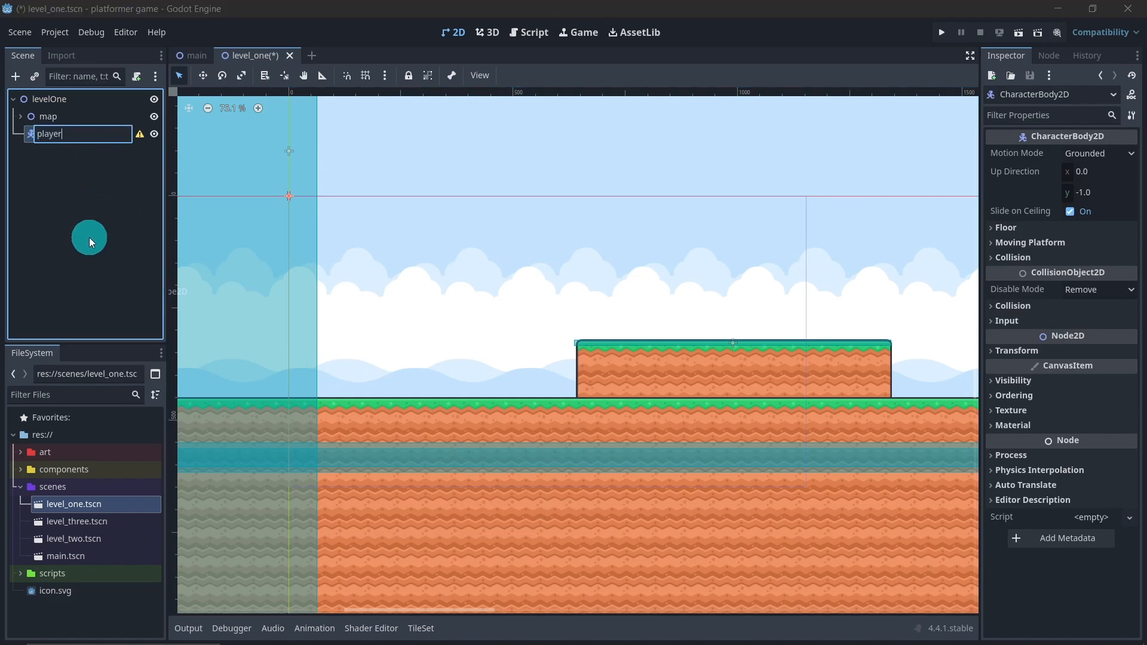
pyautogui.press('Return')
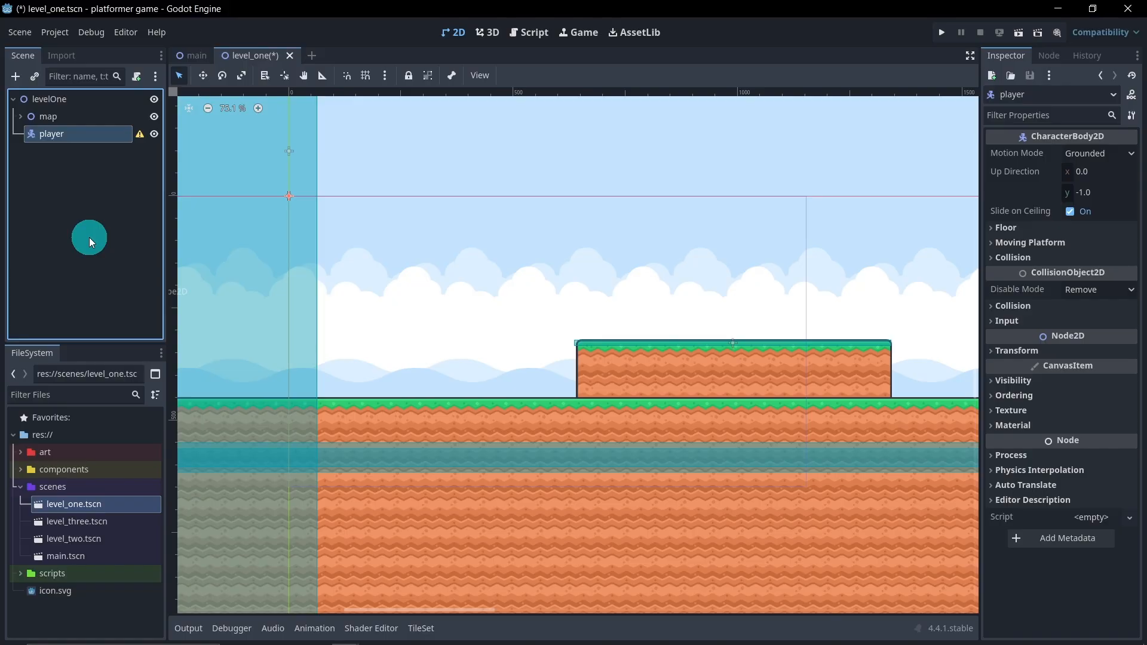
pyautogui.click(106, 211)
# Assign the player node to a new non-global group named "player" and save the scene
pyautogui.click(65, 134)
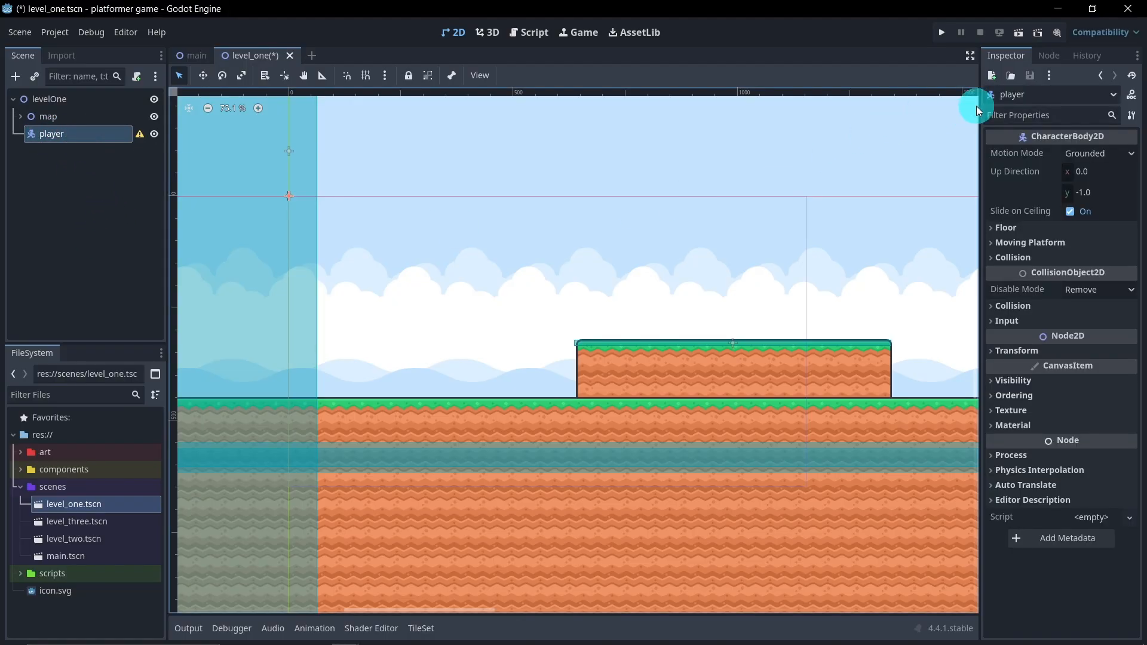
pyautogui.click(1046, 58)
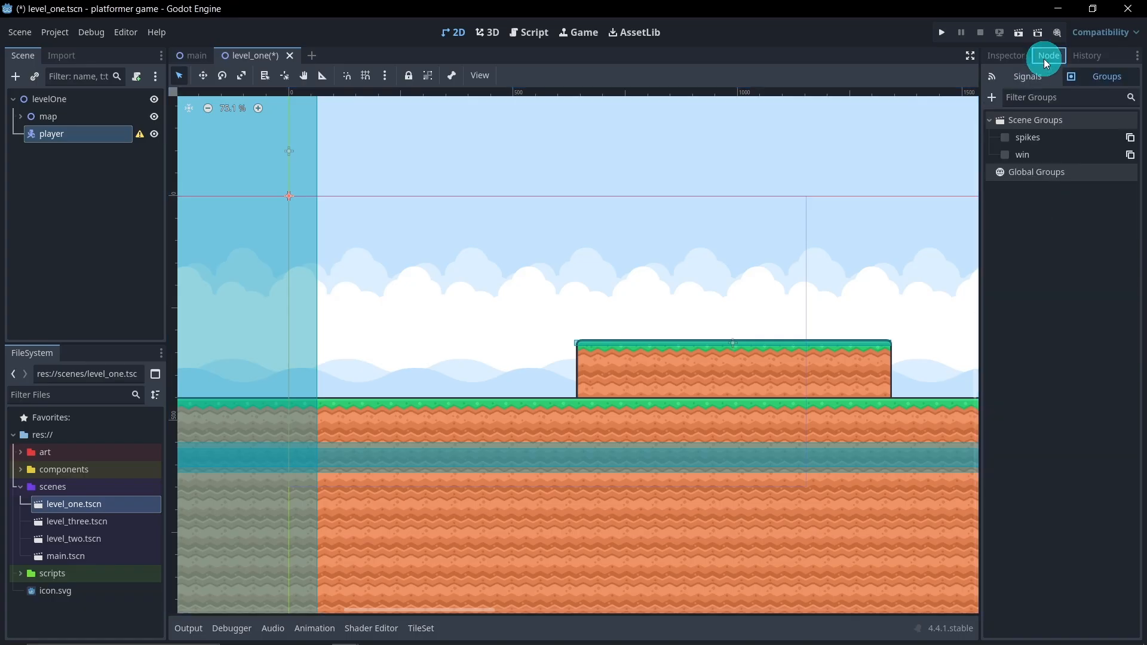
pyautogui.click(991, 97)
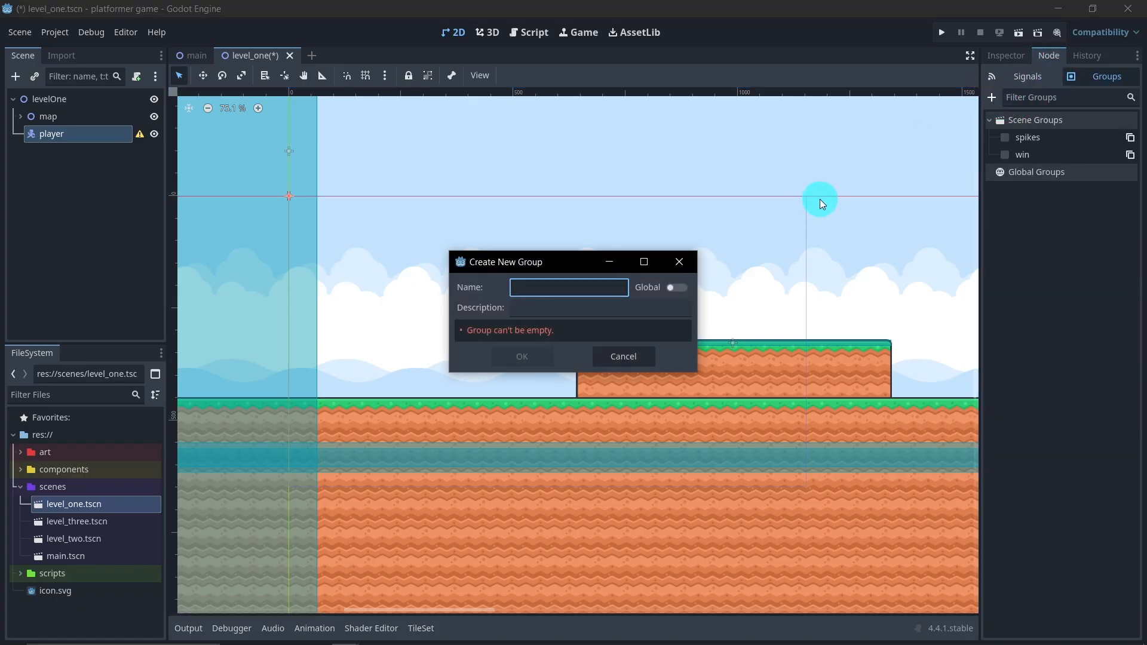
pyautogui.write('player')
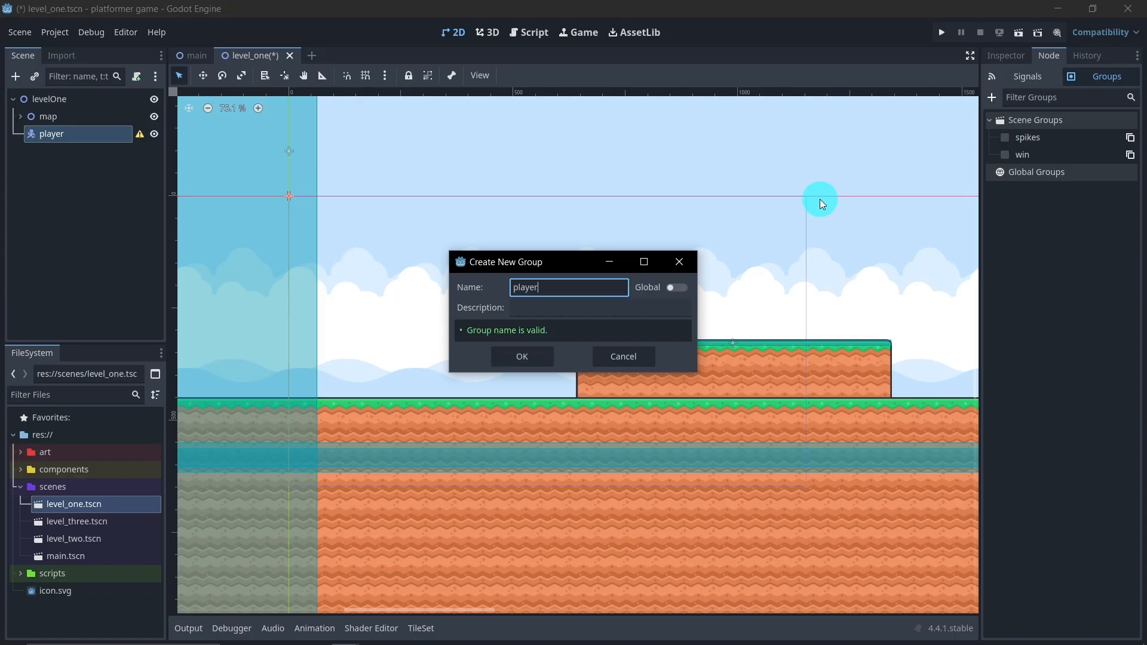
pyautogui.press('Return')
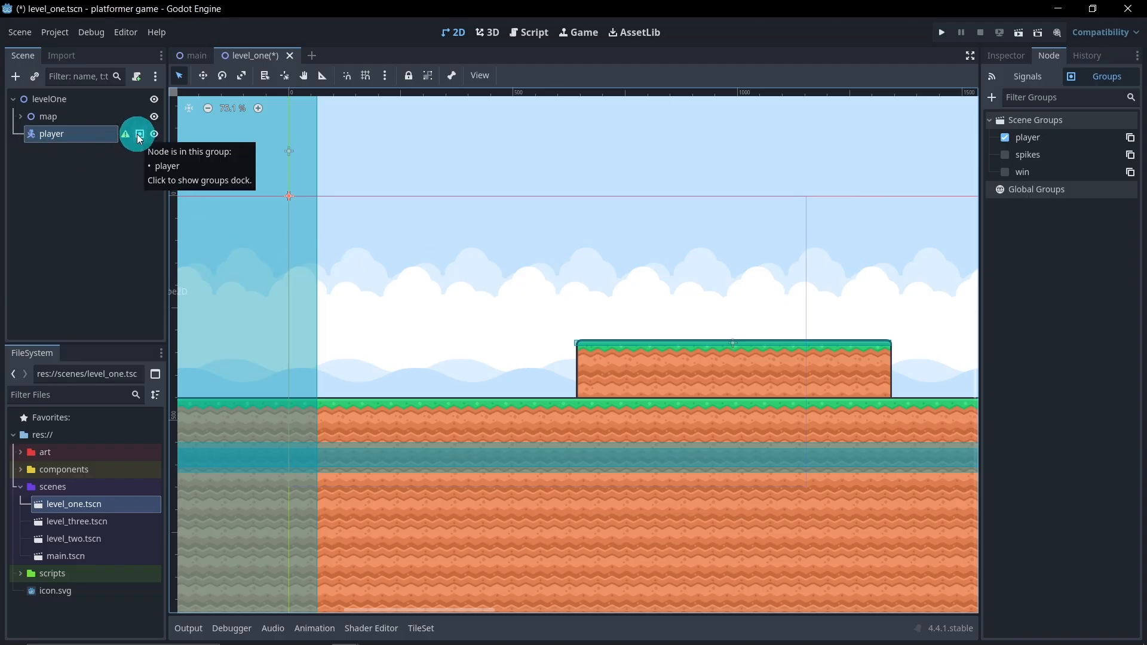
pyautogui.click(127, 183)
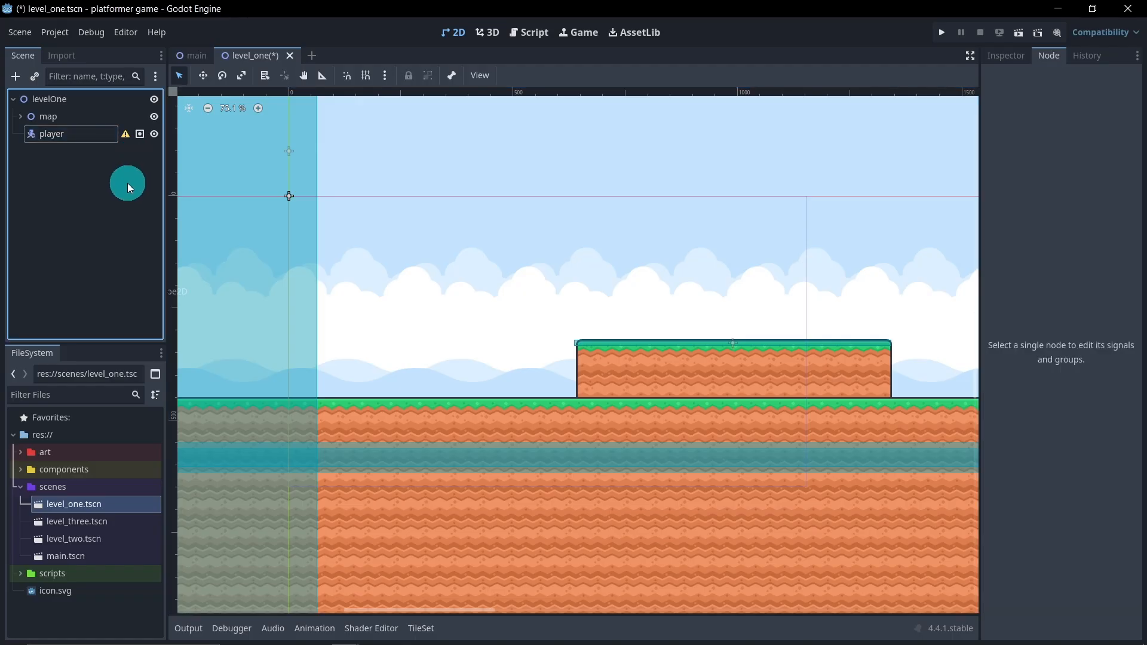
pyautogui.hotkey('ctrl', 's')
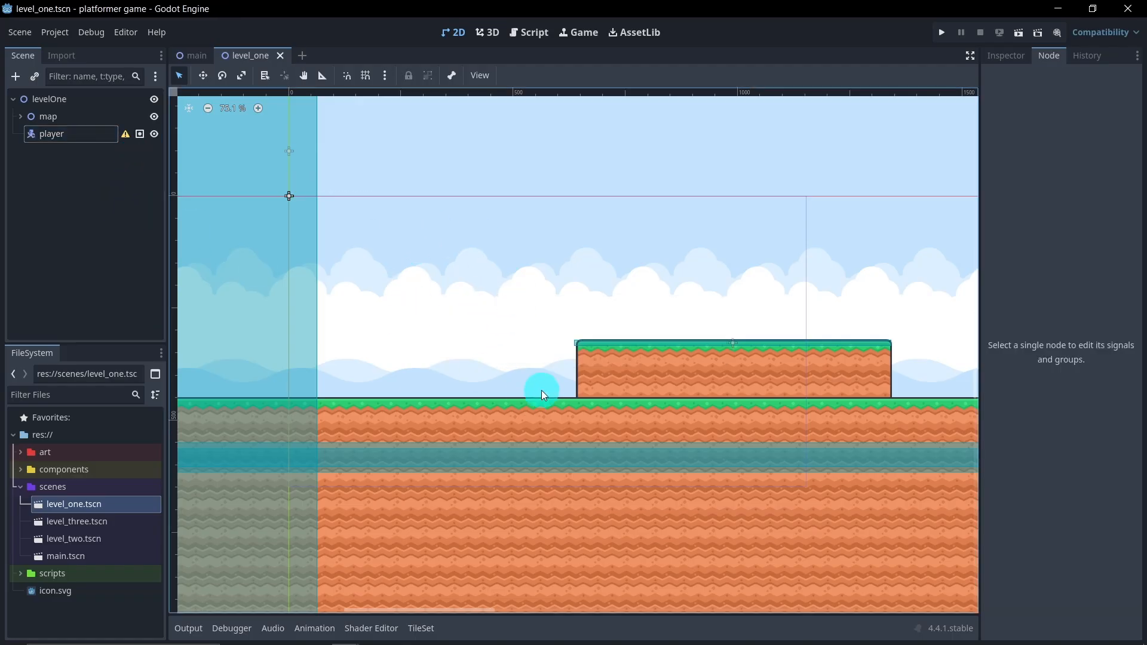
# Add a Node2D as a child of the player node and rename it "effects"
pyautogui.rightClick(71, 138)
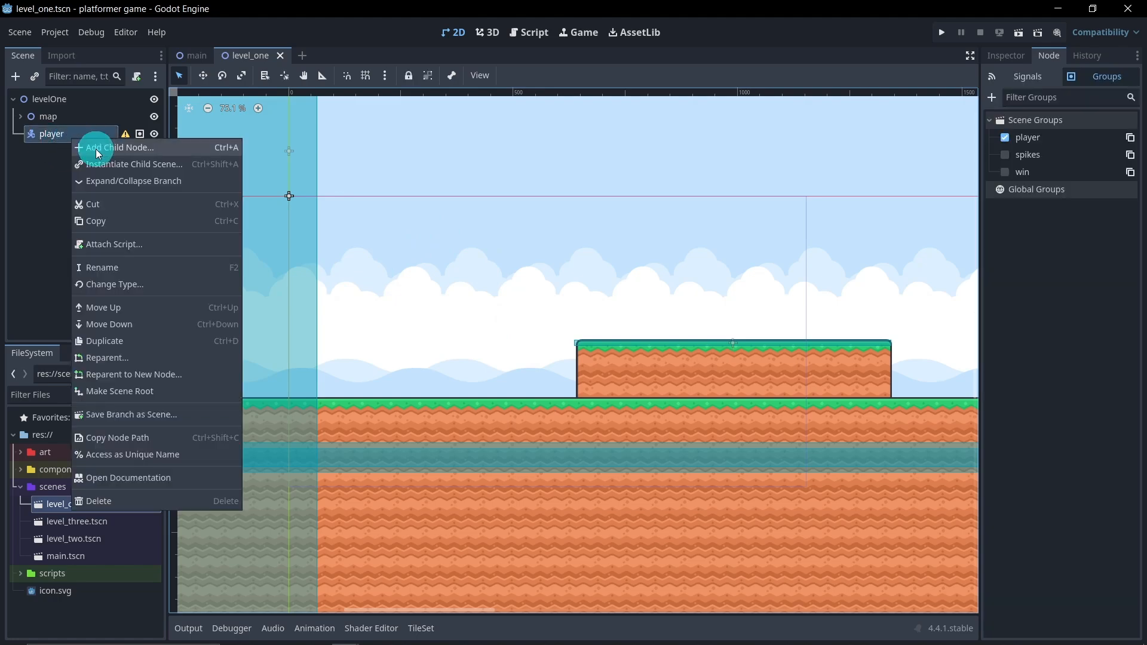
pyautogui.click(96, 149)
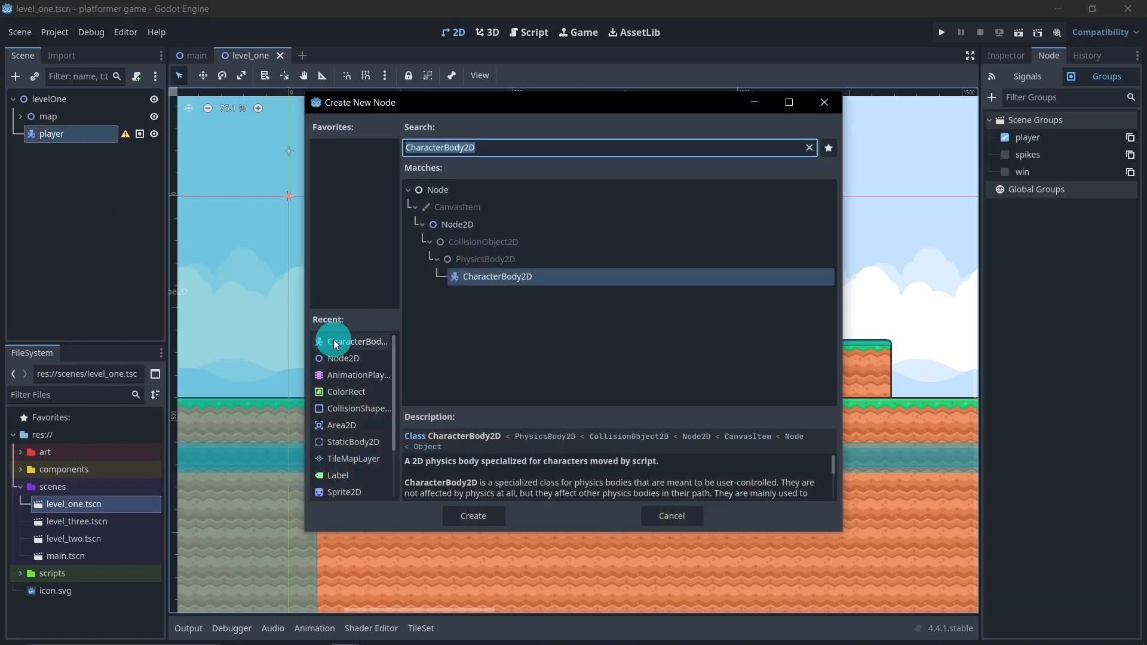
pyautogui.doubleClick(343, 358)
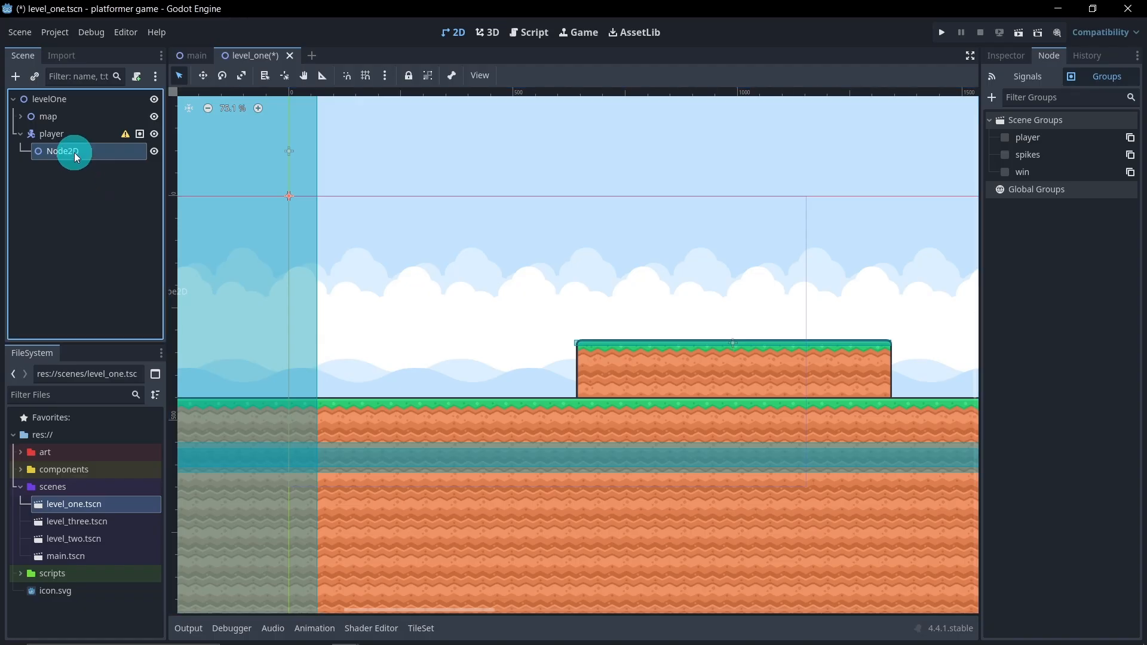
pyautogui.doubleClick(74, 152)
pyautogui.write('effects')
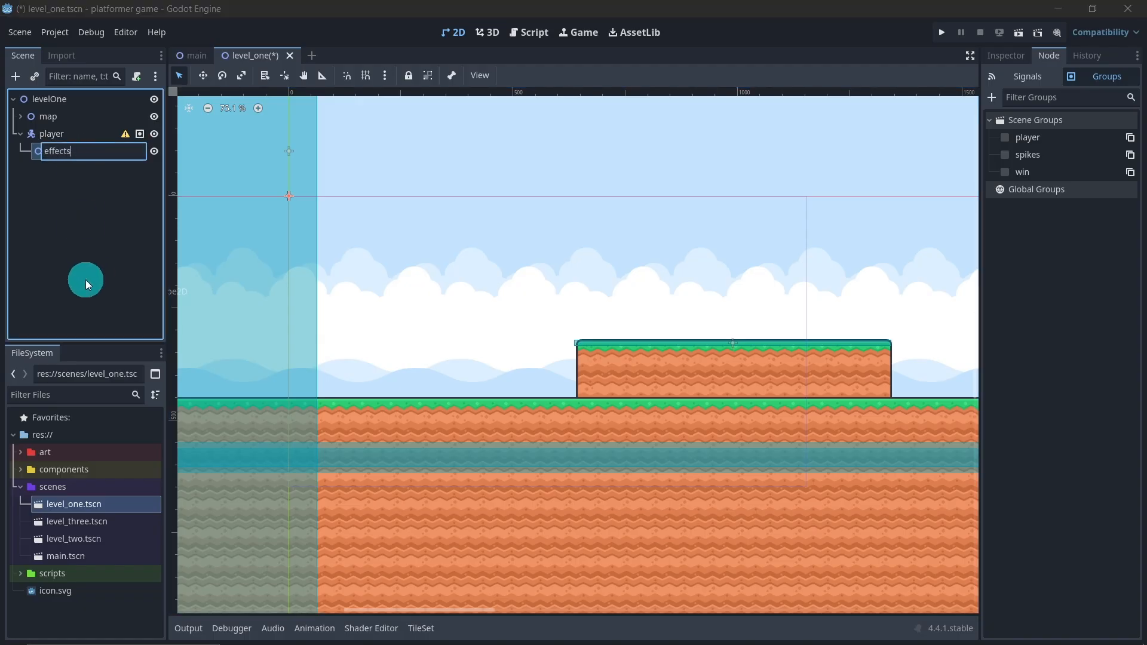
pyautogui.press('Return')
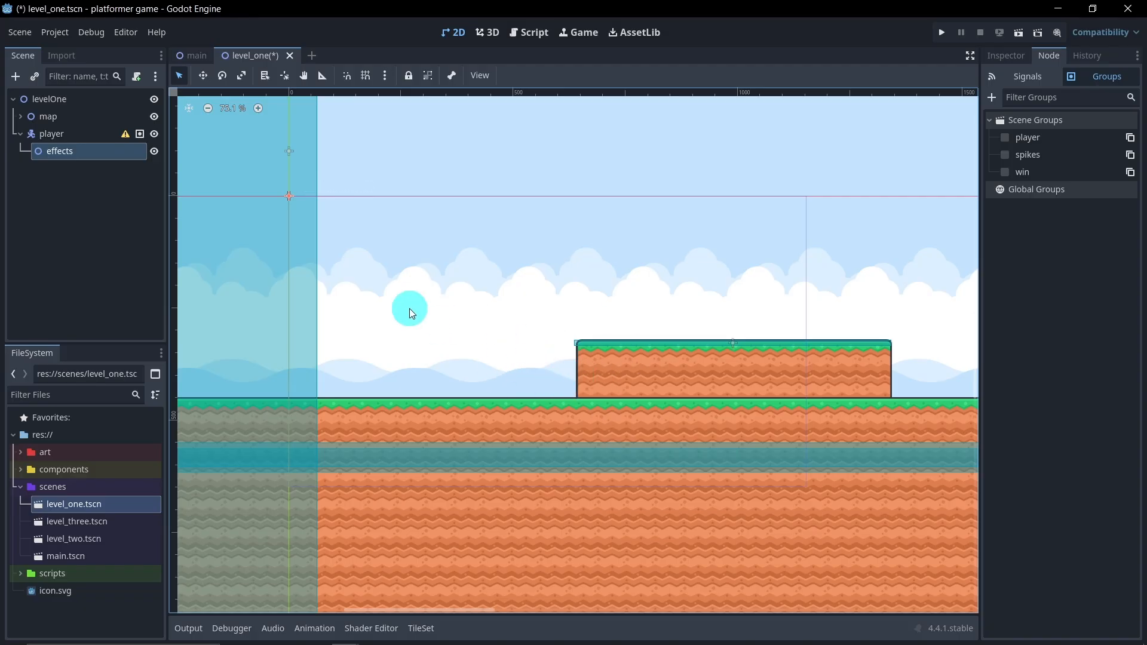
# Add a ColorRect under the effects node and stretch it slightly beyond the game viewport outline on all sides
pyautogui.rightClick(94, 155)
pyautogui.click(123, 165)
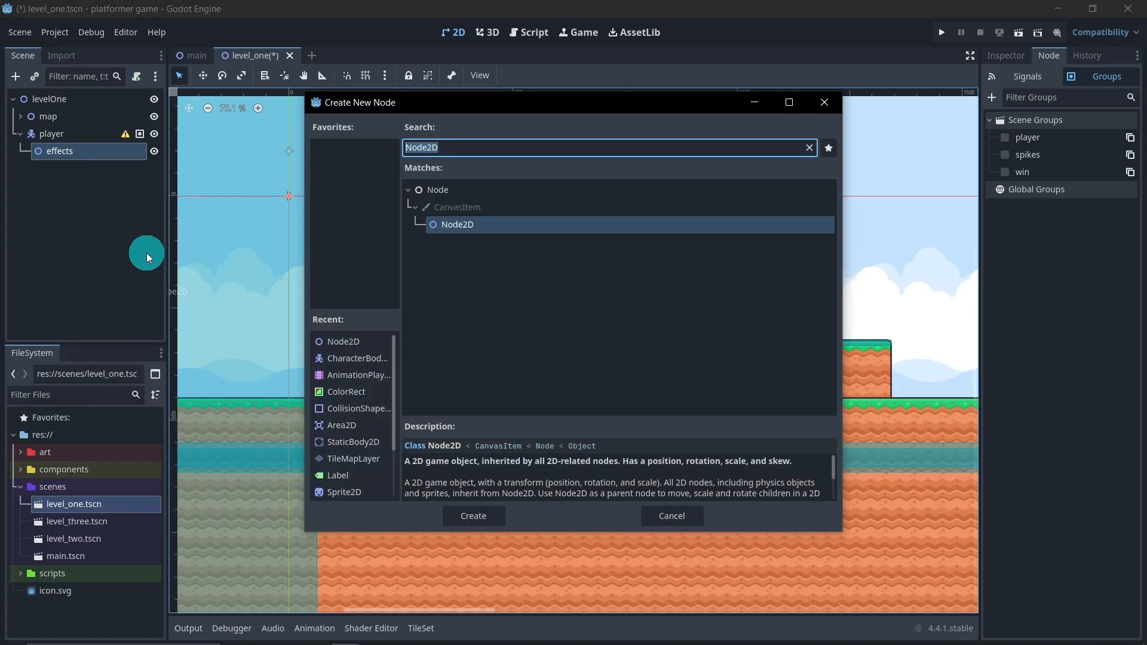
pyautogui.doubleClick(347, 392)
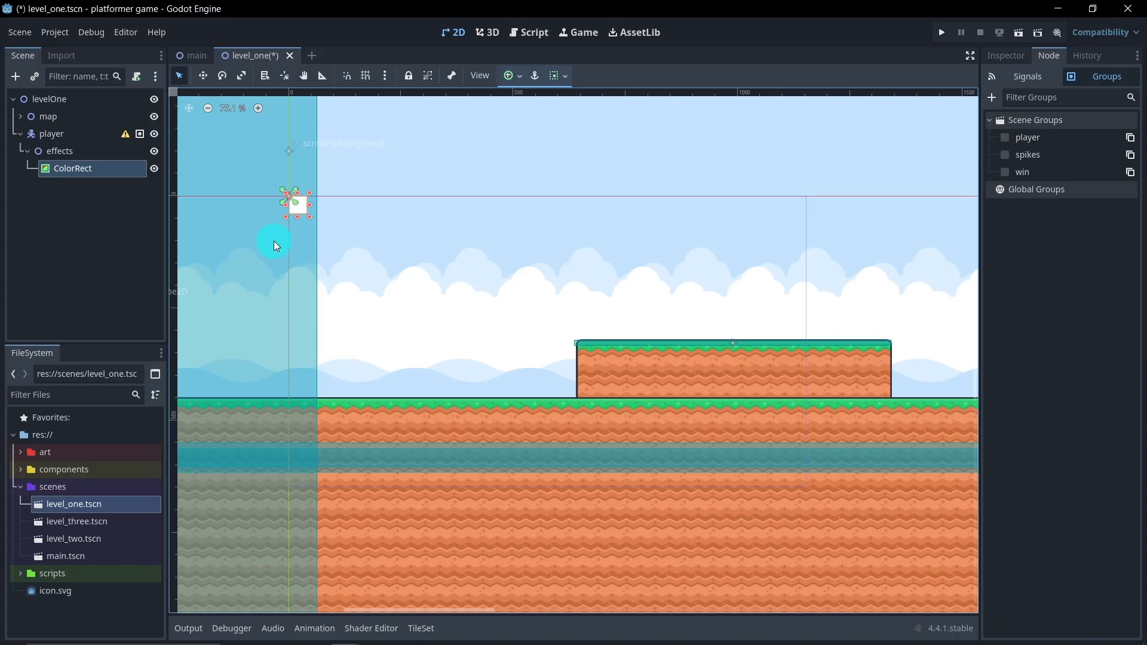
pyautogui.moveTo(307, 216); pyautogui.dragTo(818, 502)
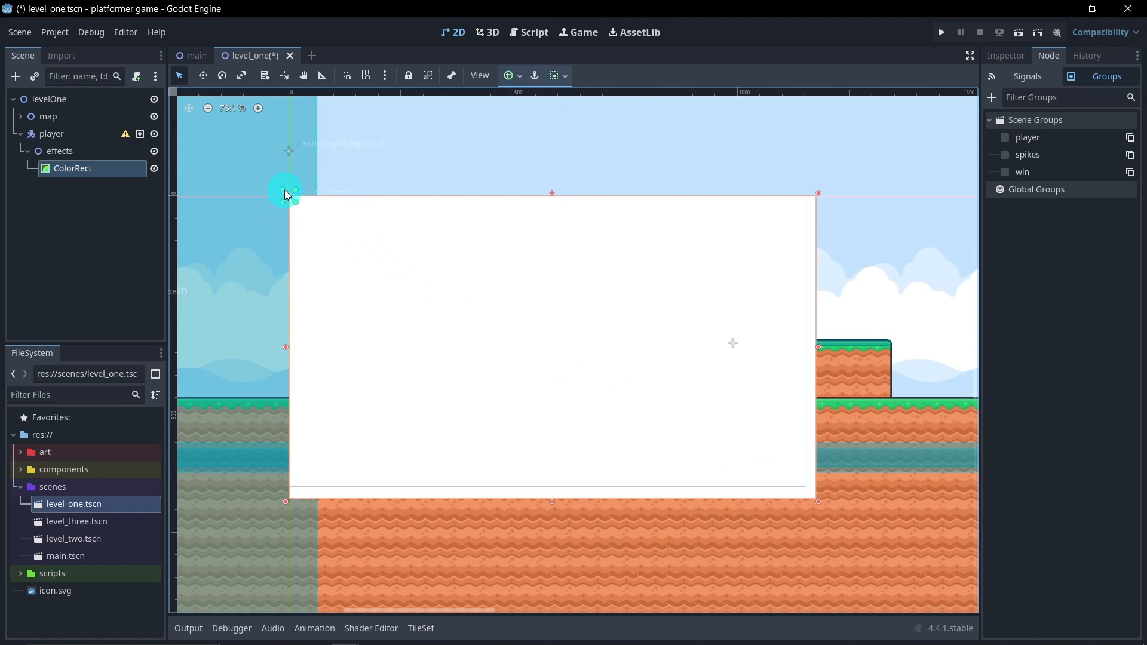
pyautogui.moveTo(285, 193); pyautogui.dragTo(274, 184)
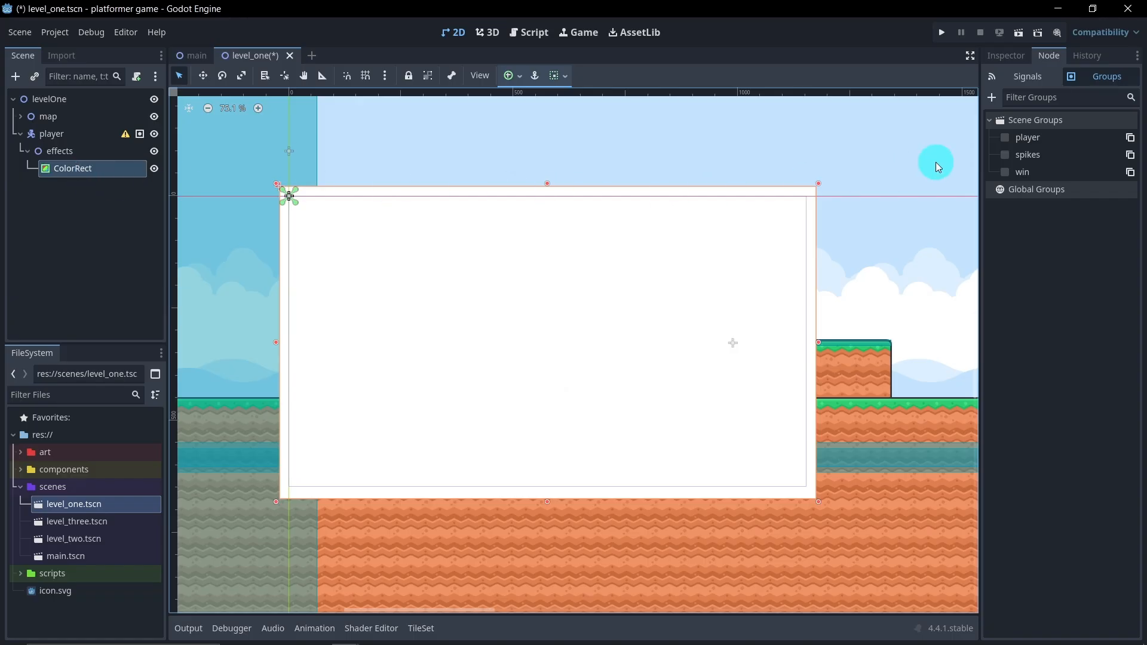
# Make the ColorRect fully transparent by setting its colour's alpha to 0
pyautogui.click(1008, 57)
pyautogui.click(1085, 154)
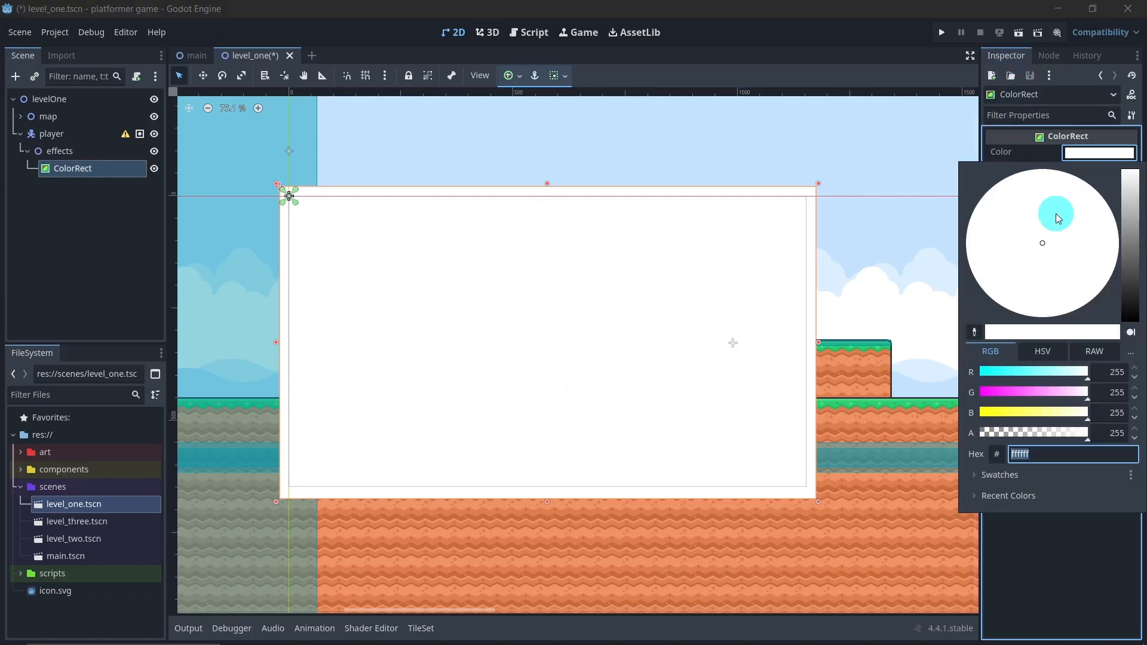
pyautogui.moveTo(1082, 438); pyautogui.dragTo(910, 440)
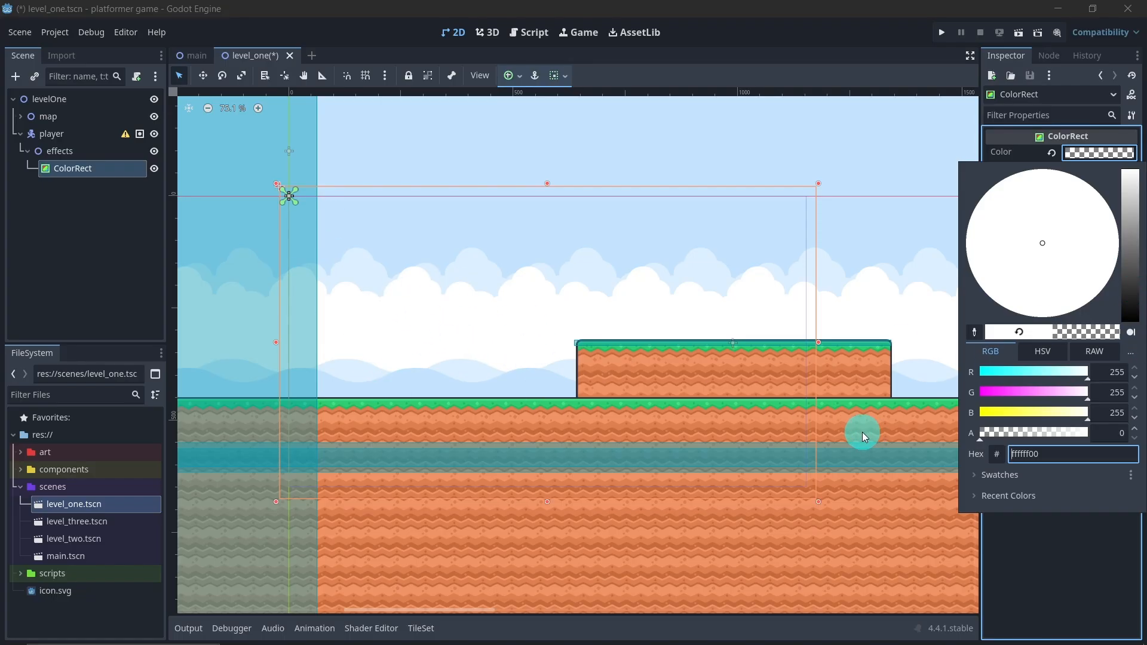
# Add an AnimationPlayer node as a child of the effects node
pyautogui.click(84, 151)
pyautogui.rightClick(84, 151)
pyautogui.click(115, 160)
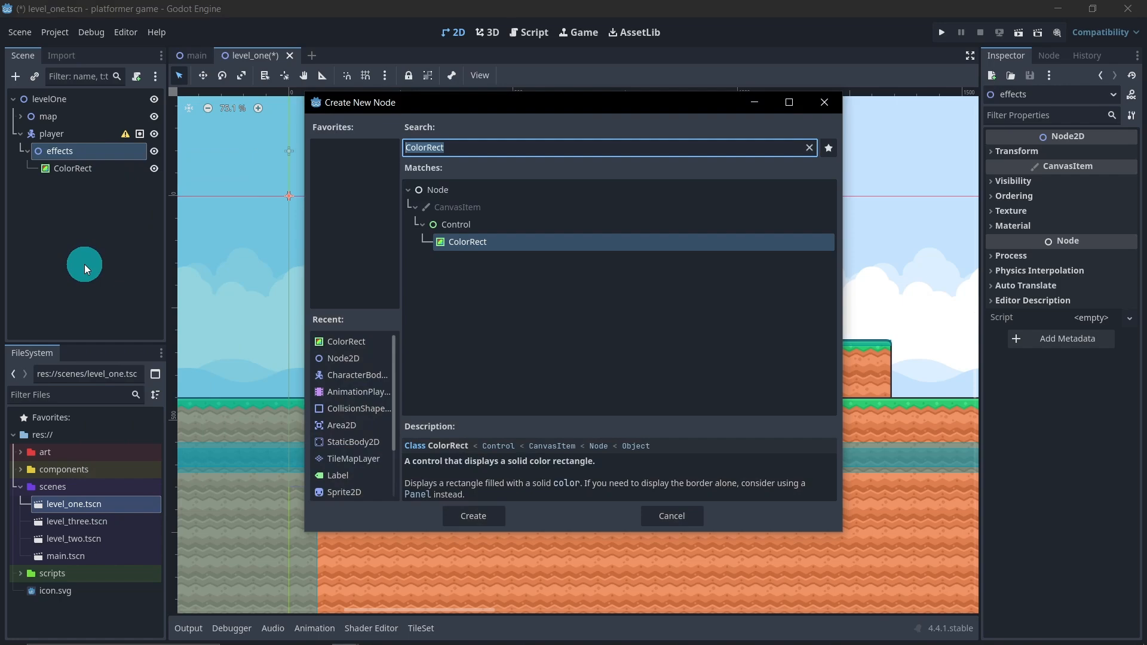
pyautogui.doubleClick(353, 391)
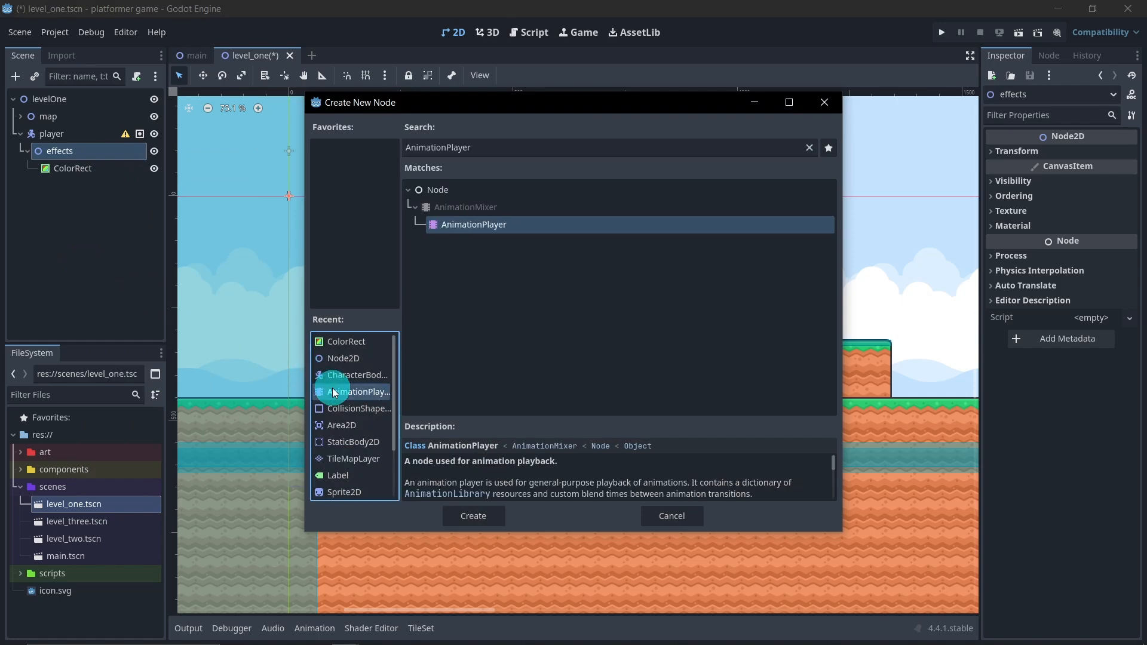
# Create a new animation named "end" in the AnimationPlayer
pyautogui.click(352, 402)
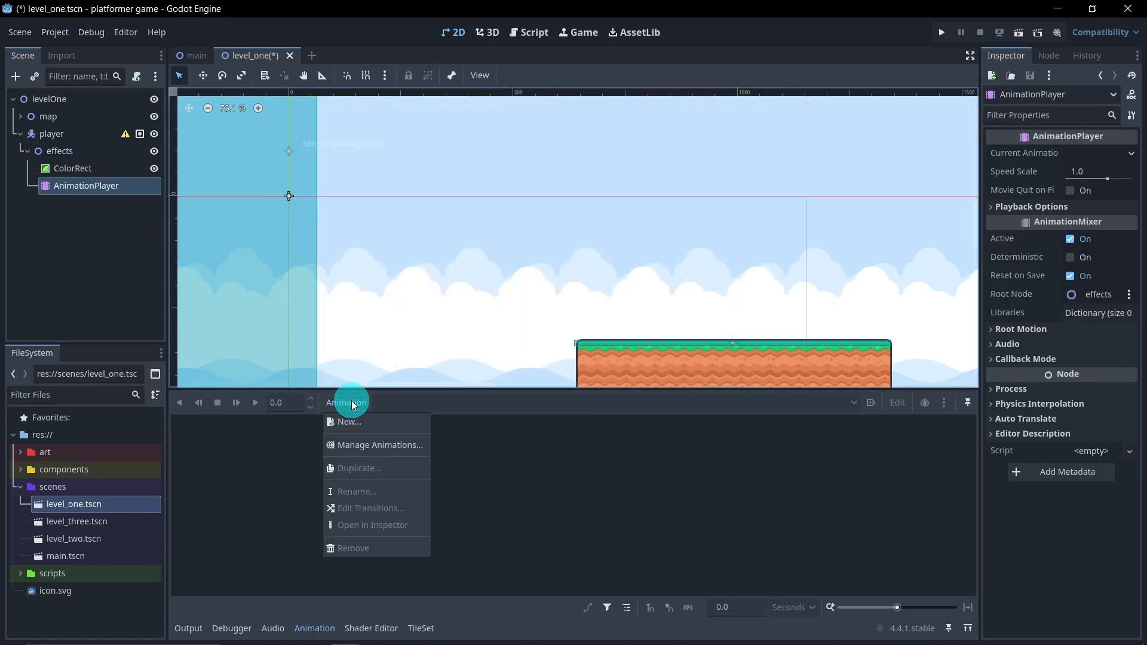
pyautogui.click(390, 425)
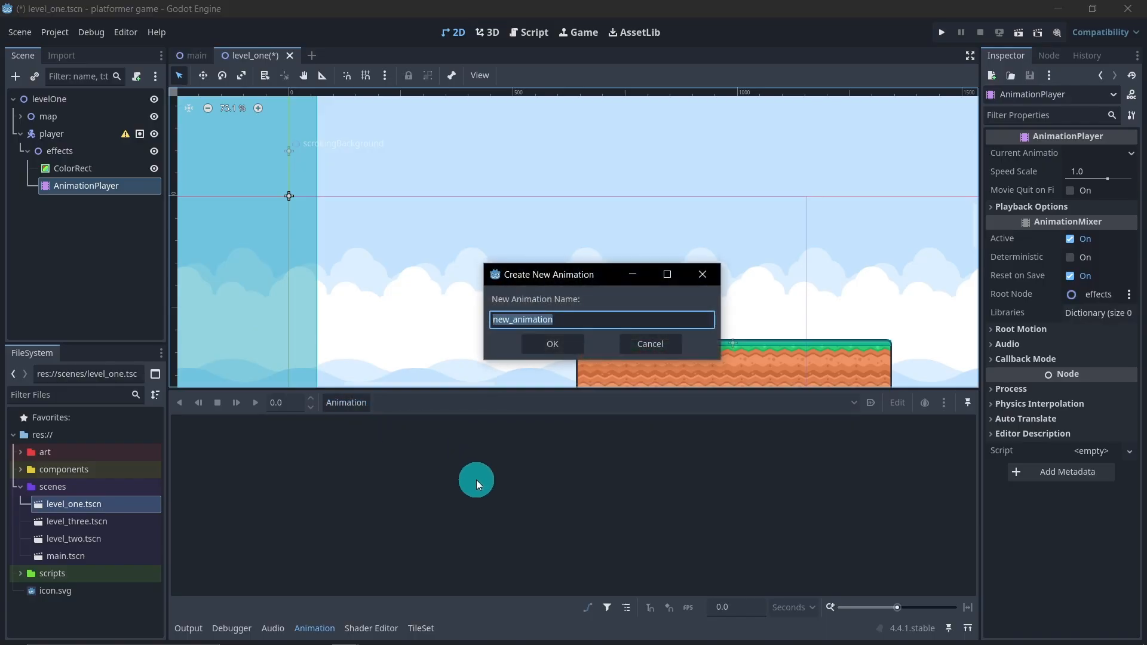
pyautogui.write('end')
pyautogui.press('Return')
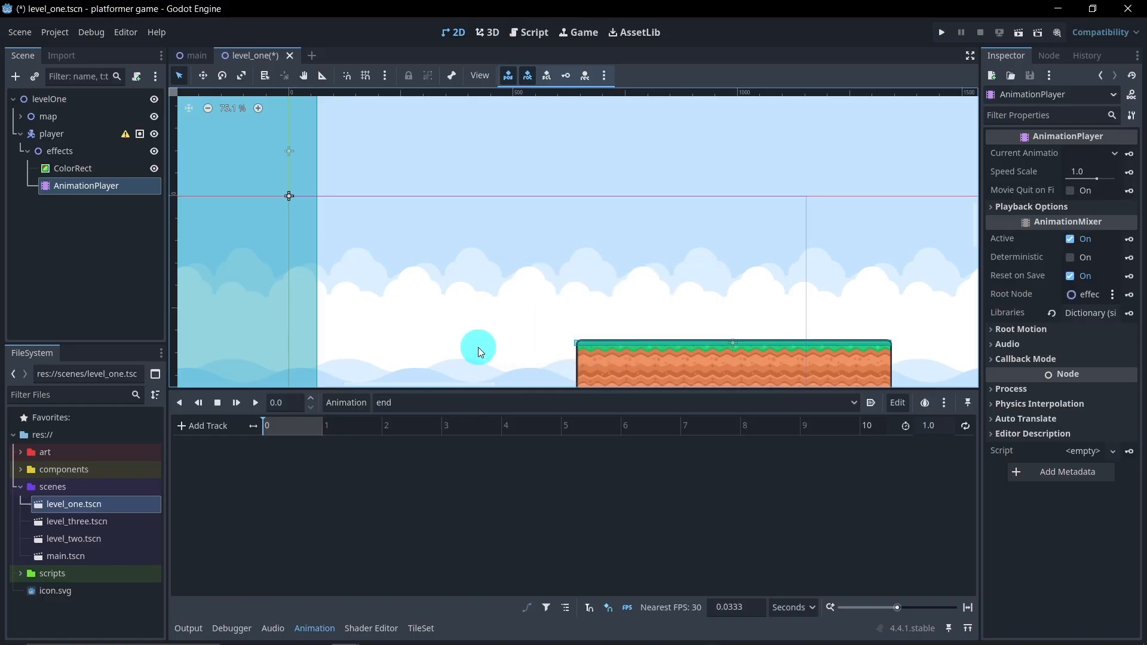
# Set the ColorRect's colour to fully transparent black and key it at 0 s in the "end" animation, creating a RESET track
pyautogui.scroll(-3, 478, 347)
pyautogui.scroll(-1, 482, 260)
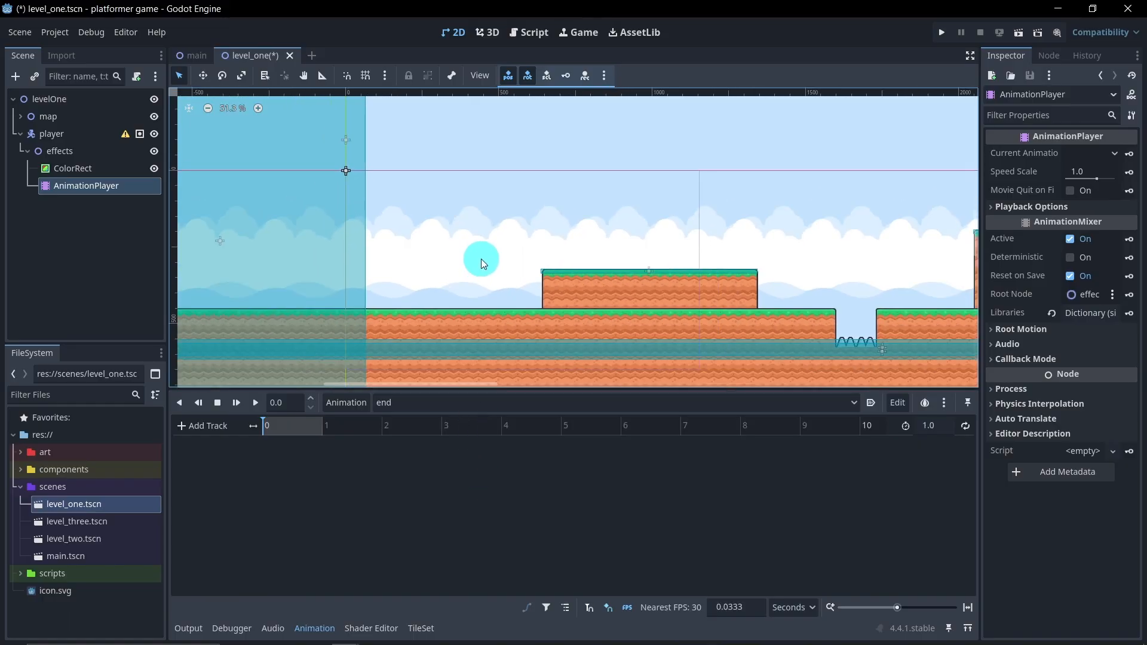
pyautogui.click(116, 167)
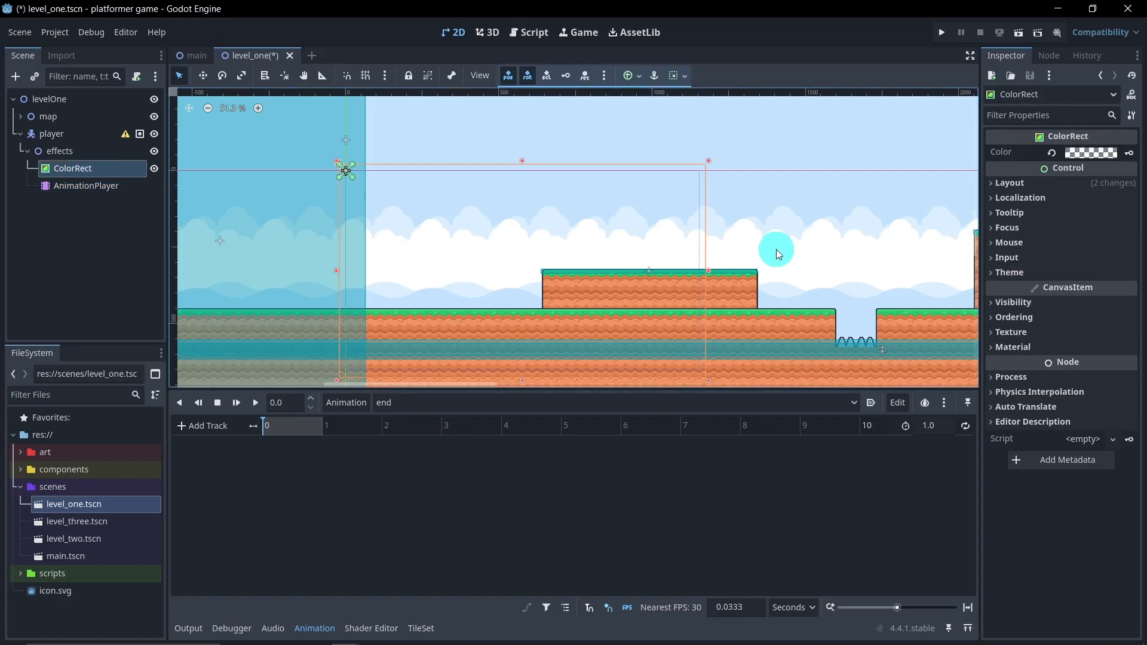
pyautogui.click(1091, 153)
pyautogui.click(1131, 202)
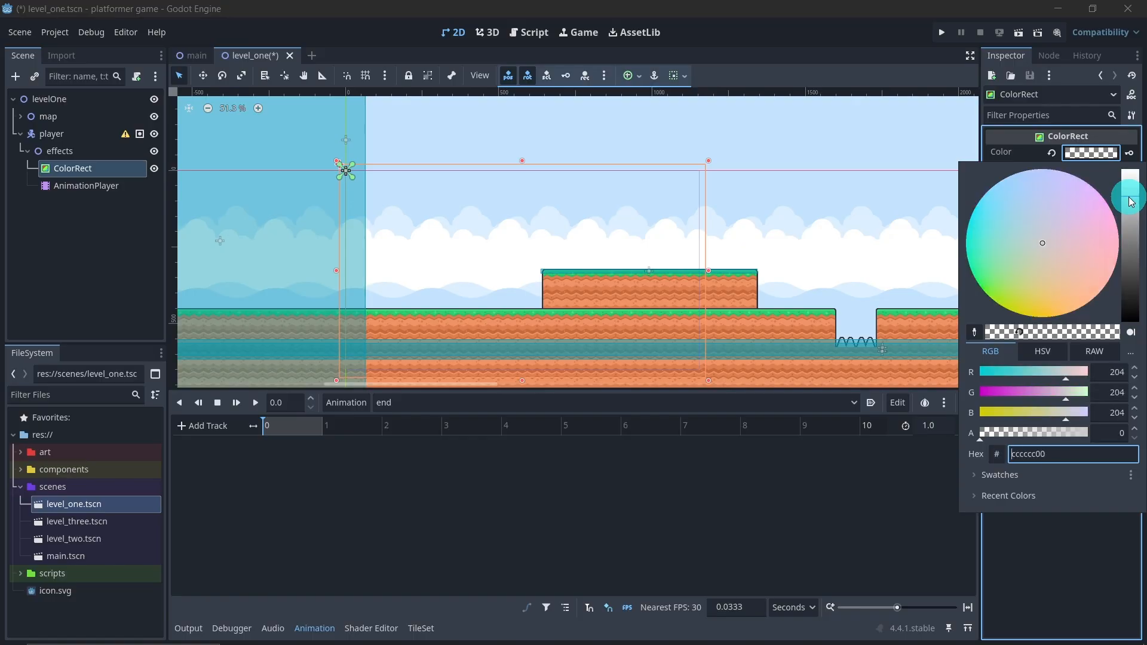
pyautogui.moveTo(1131, 202); pyautogui.dragTo(1130, 336)
pyautogui.click(870, 40)
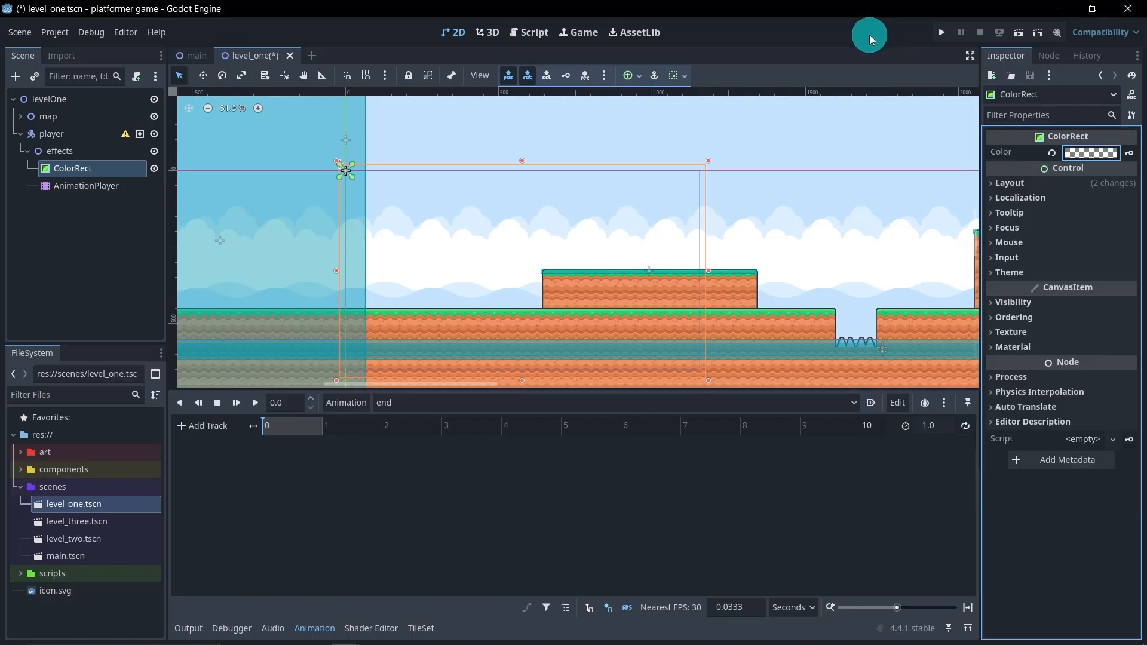
pyautogui.click(1130, 153)
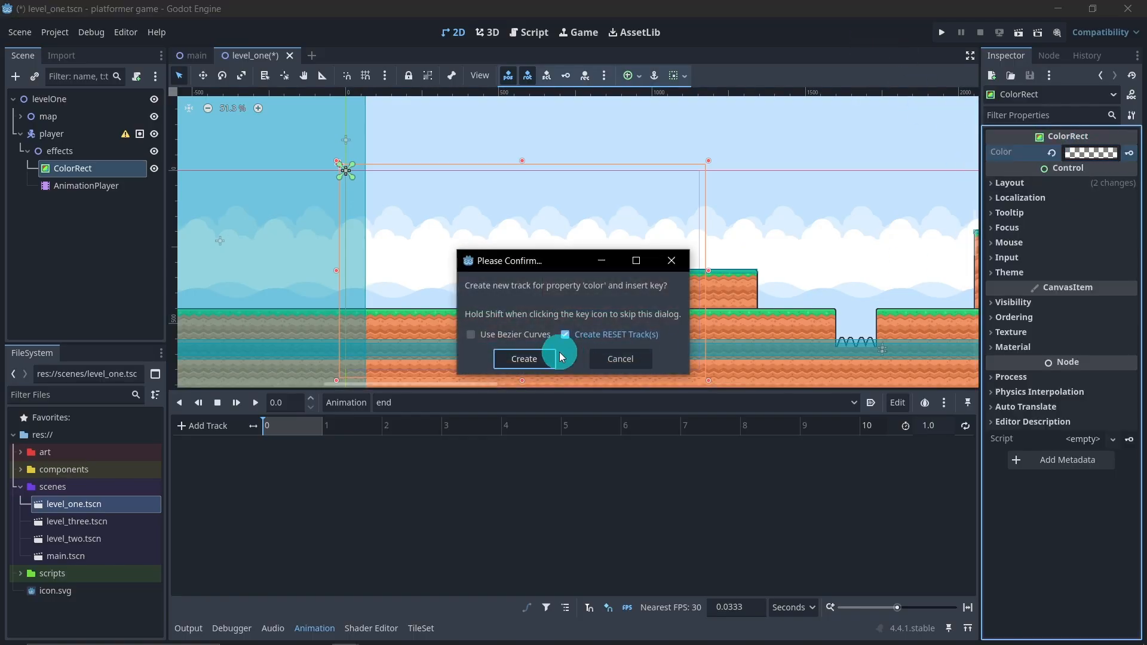
pyautogui.click(525, 359)
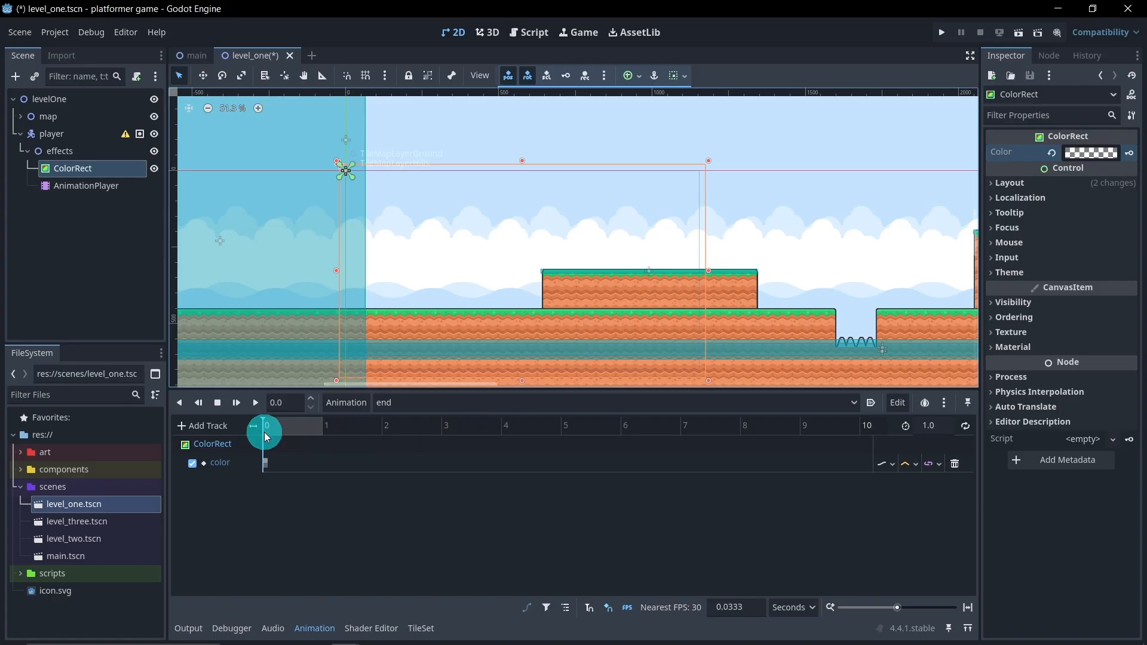
# Key the ColorRect's colour as fully opaque black at 1 s in the "end" animation
pyautogui.moveTo(267, 437); pyautogui.dragTo(321, 433)
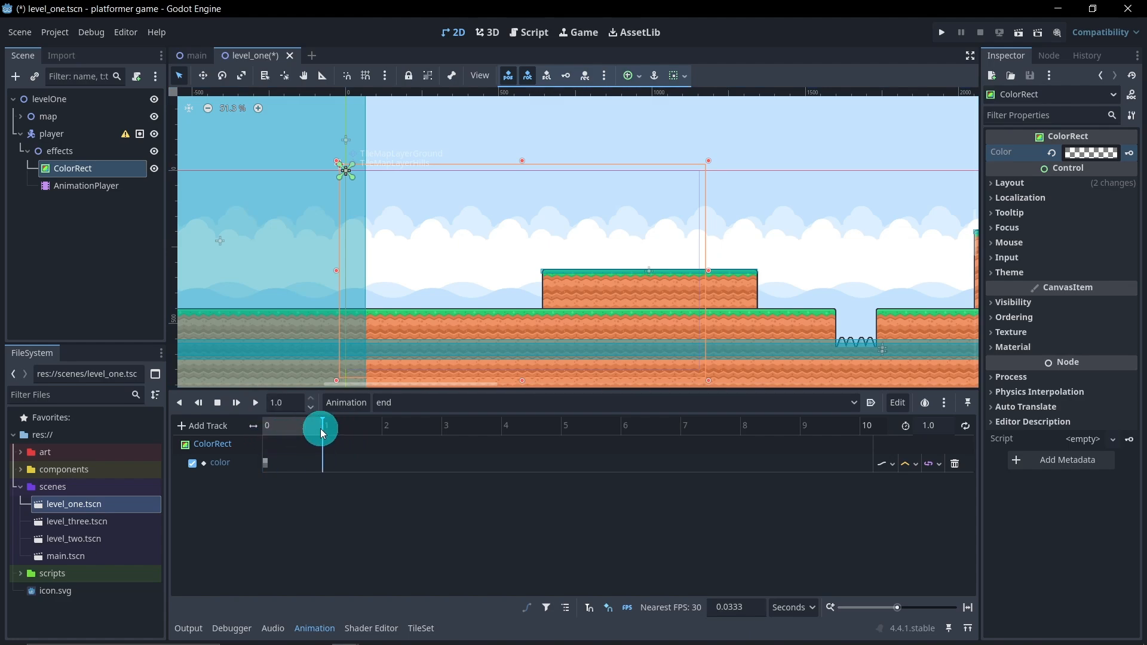
pyautogui.click(1085, 155)
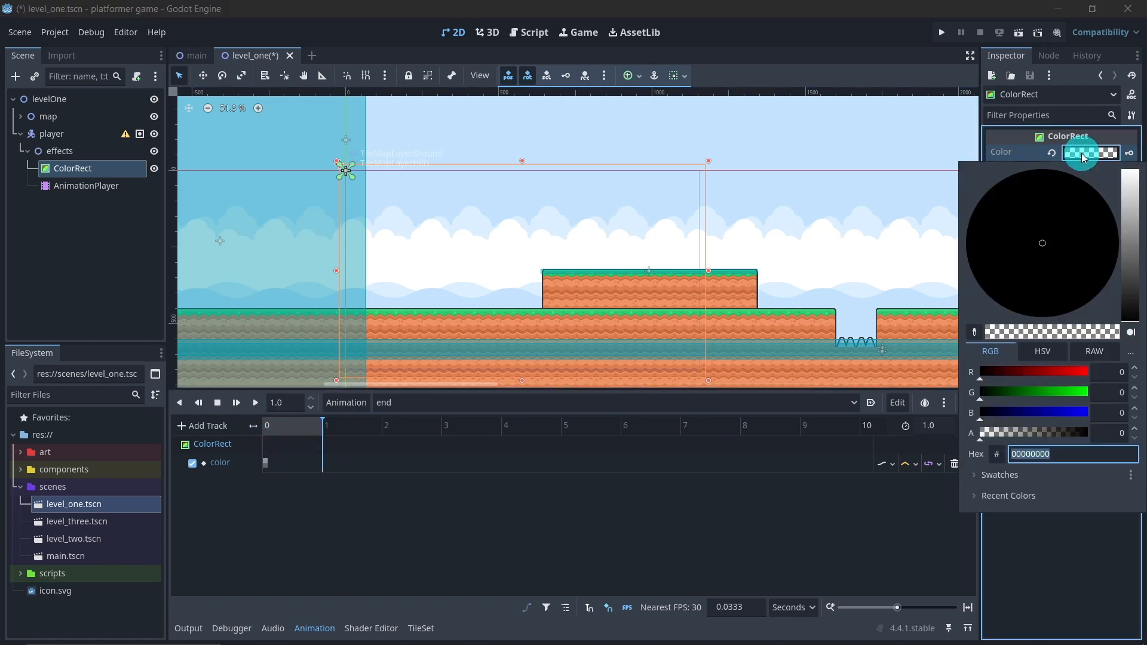
pyautogui.moveTo(989, 439); pyautogui.dragTo(1109, 424)
pyautogui.click(877, 55)
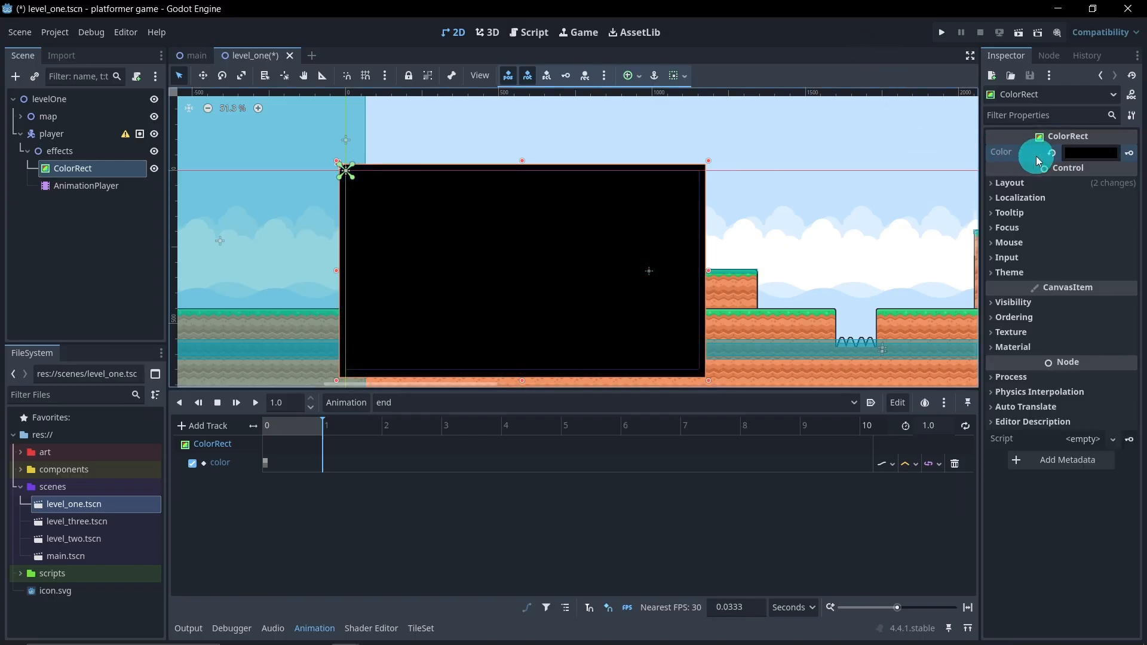
pyautogui.click(1129, 153)
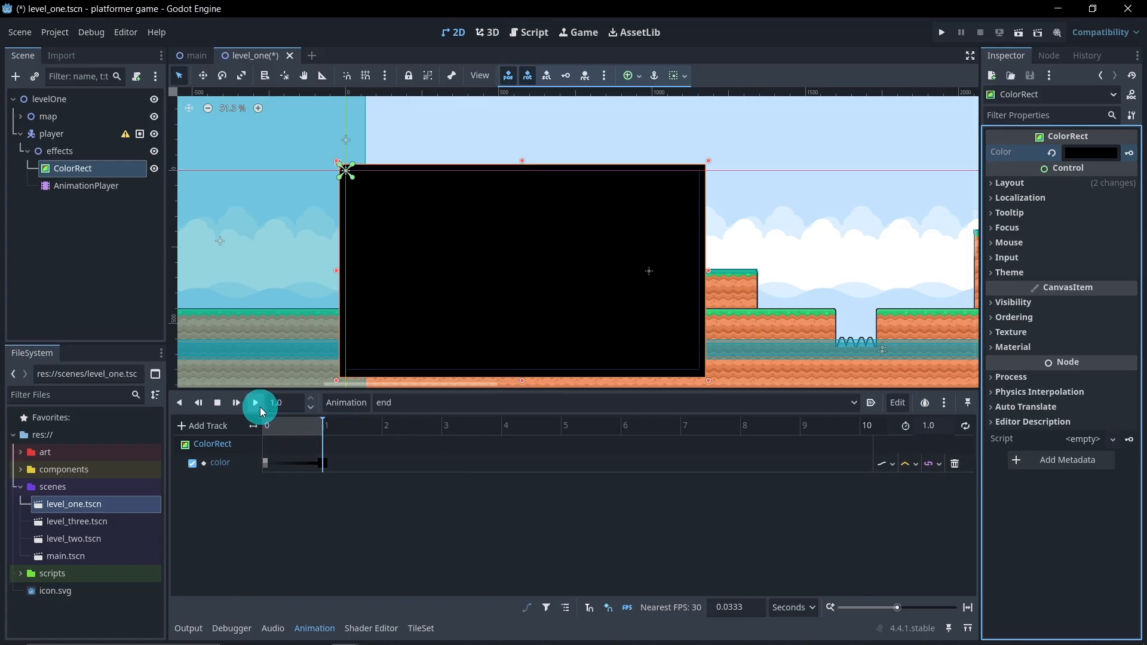
# Preview the "end" animation, and play the RESET animation to restore the ColorRect's transparent colour
pyautogui.click(255, 404)
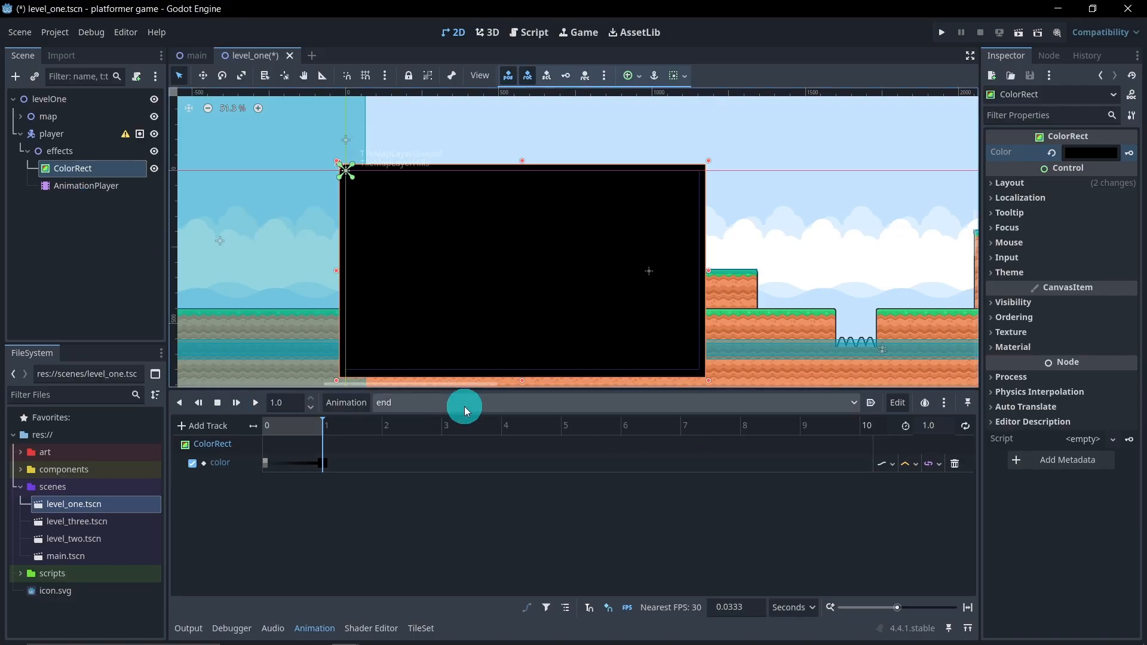
pyautogui.click(427, 407)
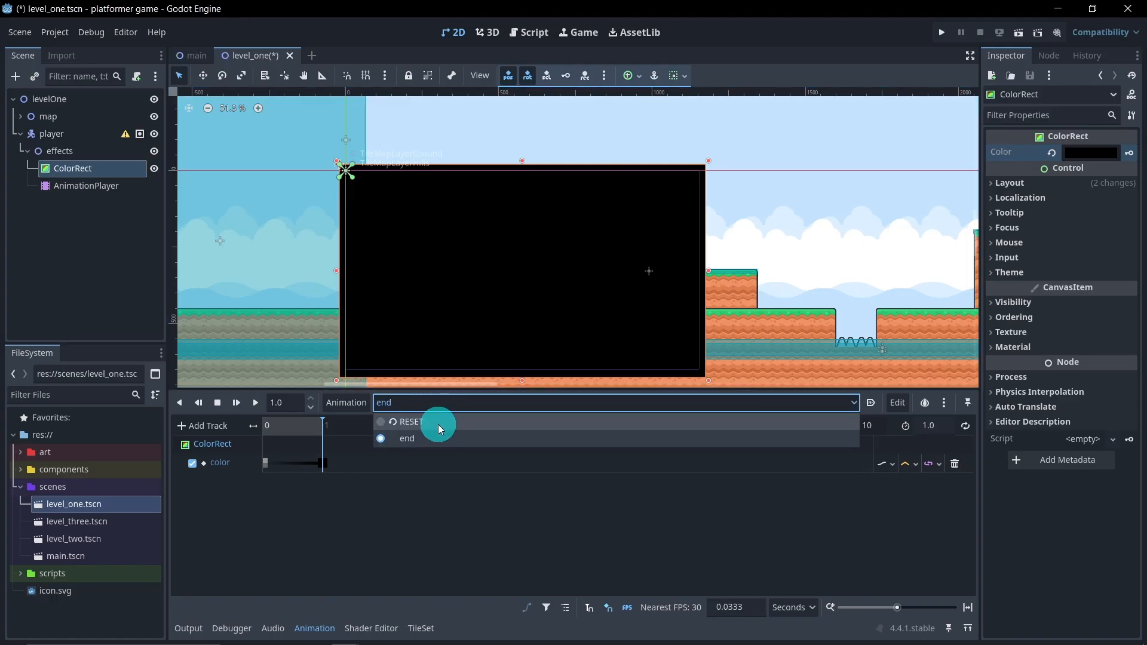
pyautogui.click(438, 423)
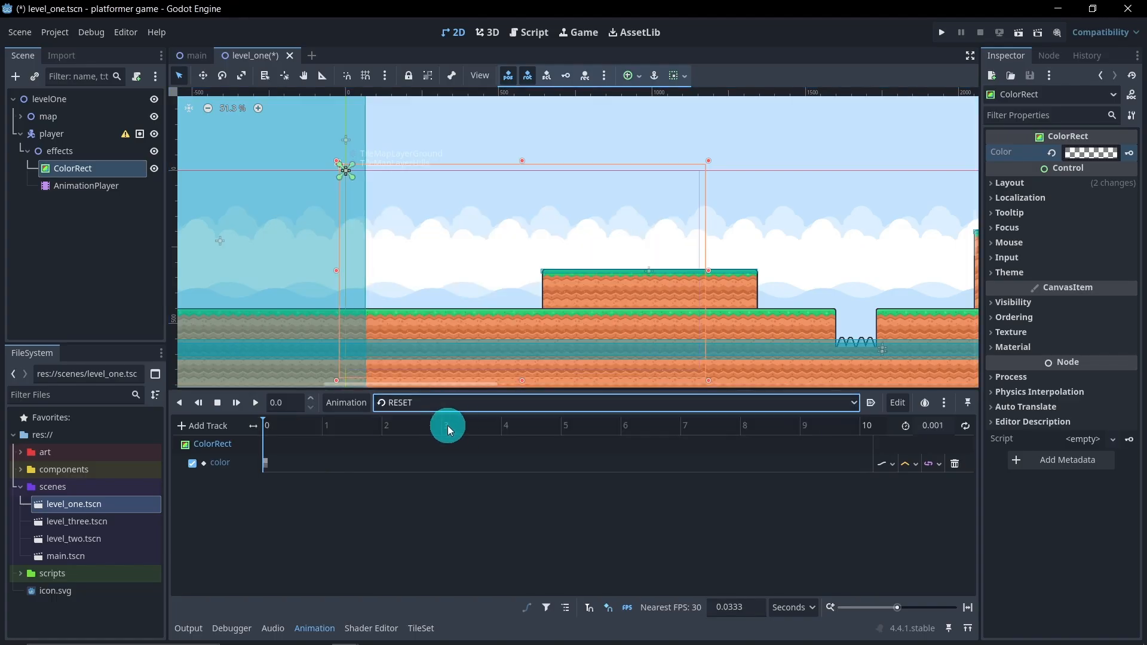
pyautogui.click(255, 402)
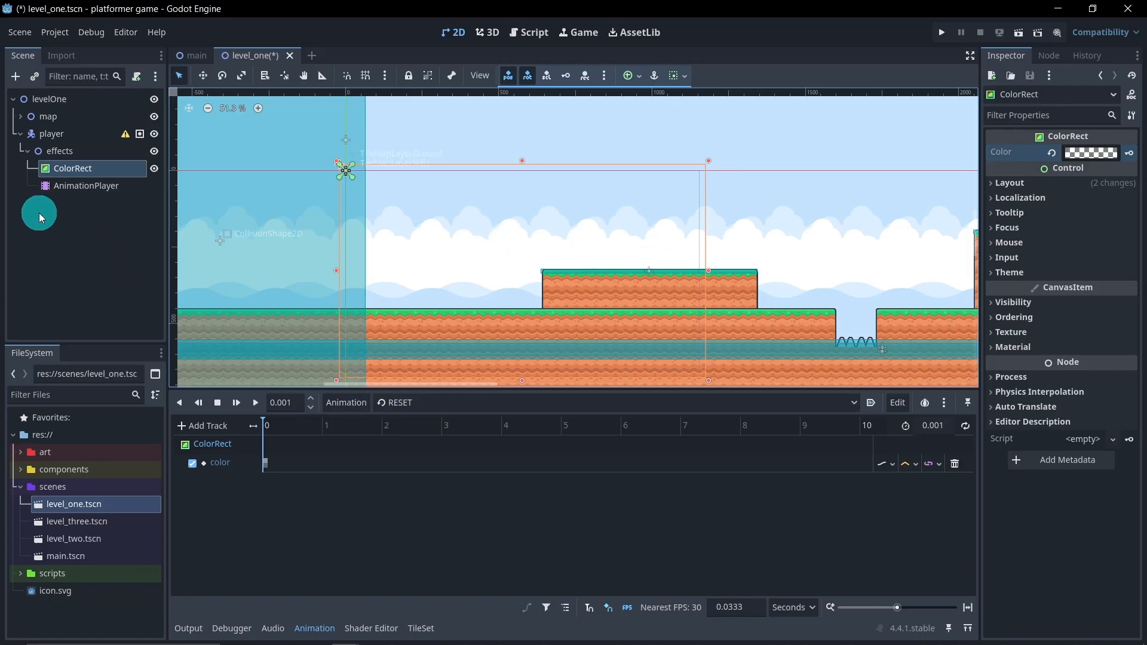
# Collapse the effects branch and add a Node2D named "body" as a child of the player node
pyautogui.click(25, 151)
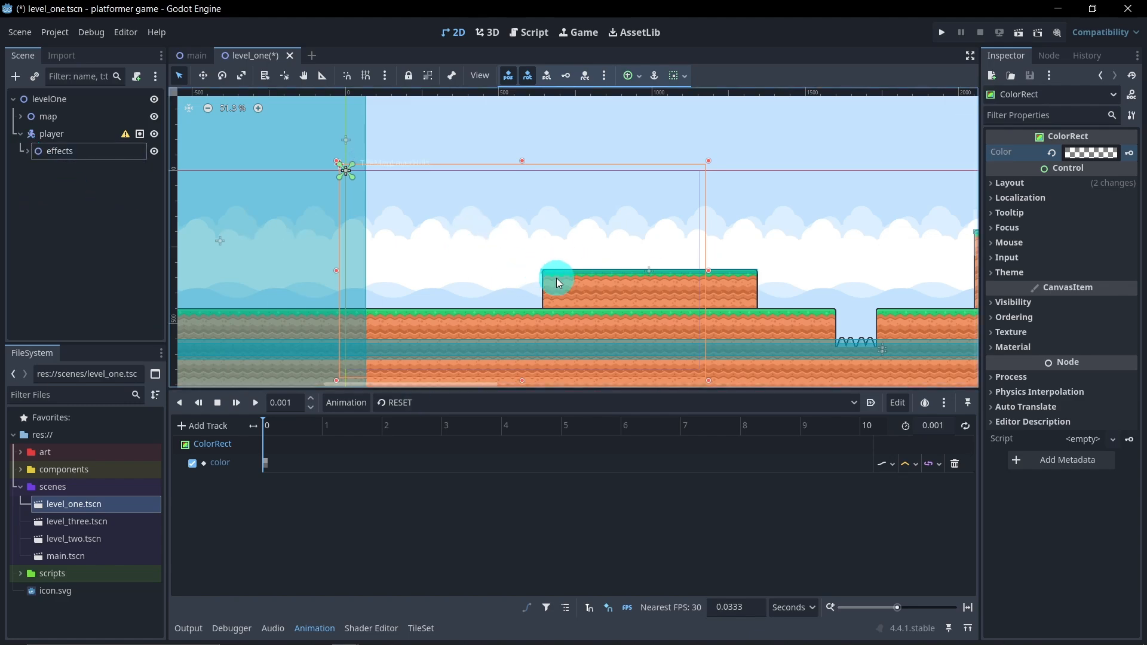
pyautogui.rightClick(50, 135)
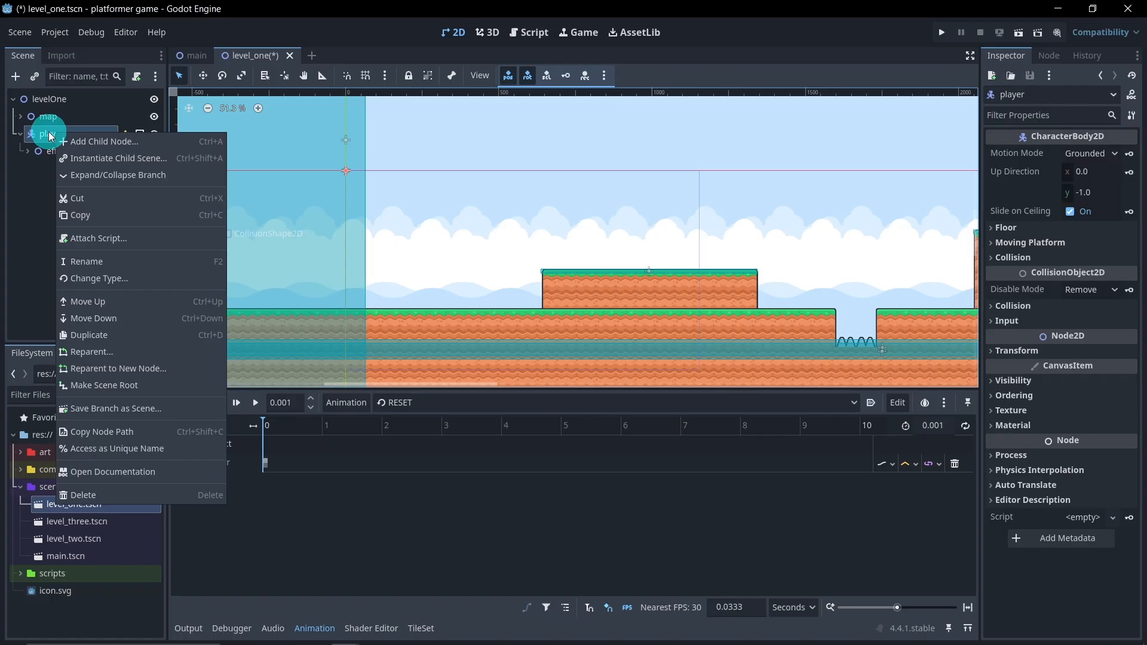
pyautogui.click(91, 141)
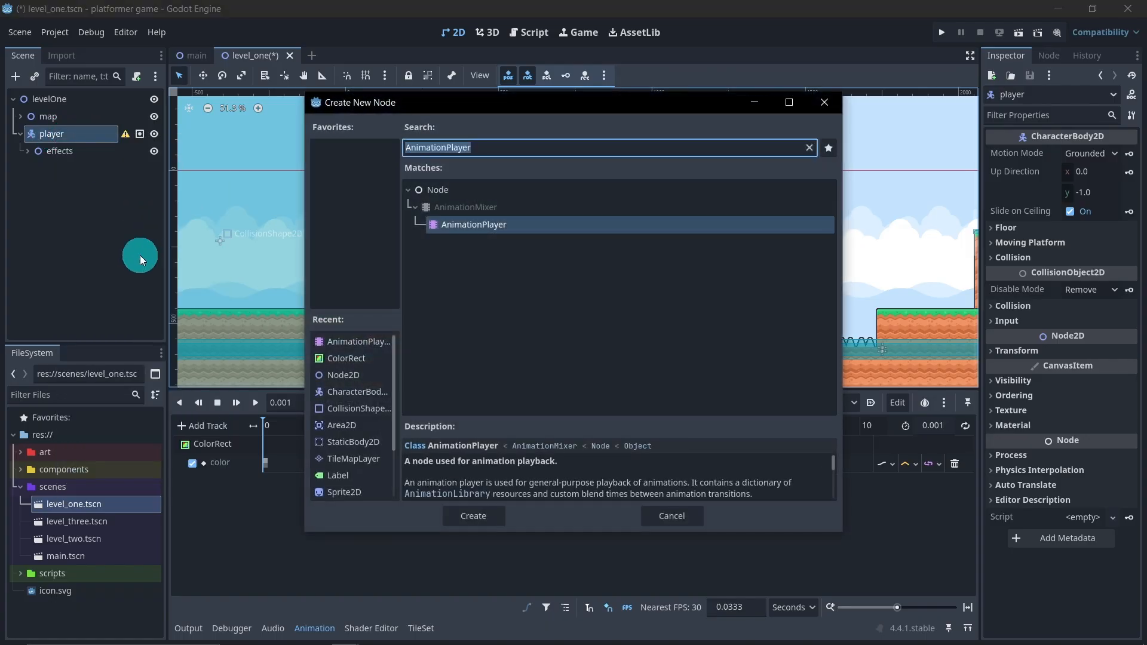
pyautogui.doubleClick(344, 375)
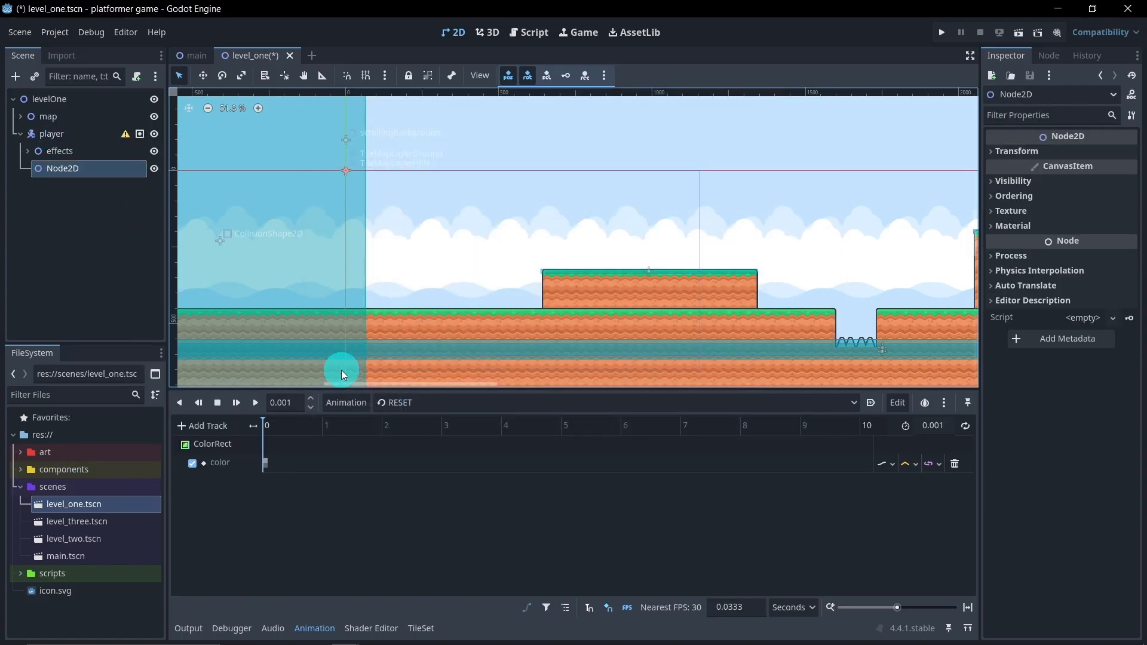
pyautogui.doubleClick(85, 169)
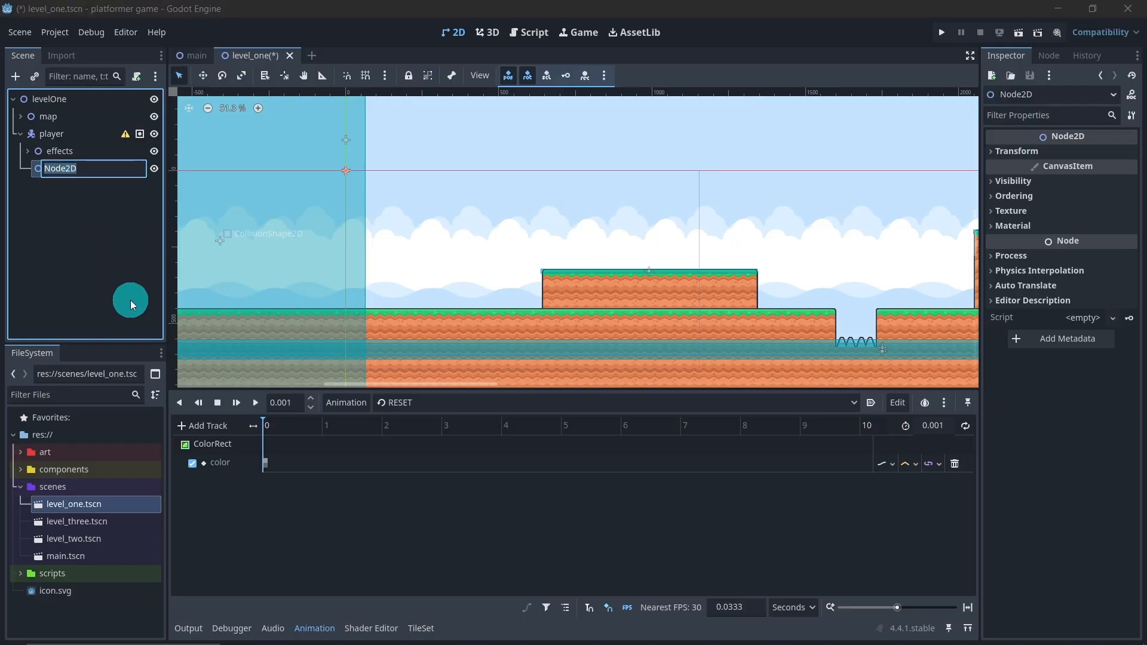
pyautogui.write('body')
pyautogui.press('Return')
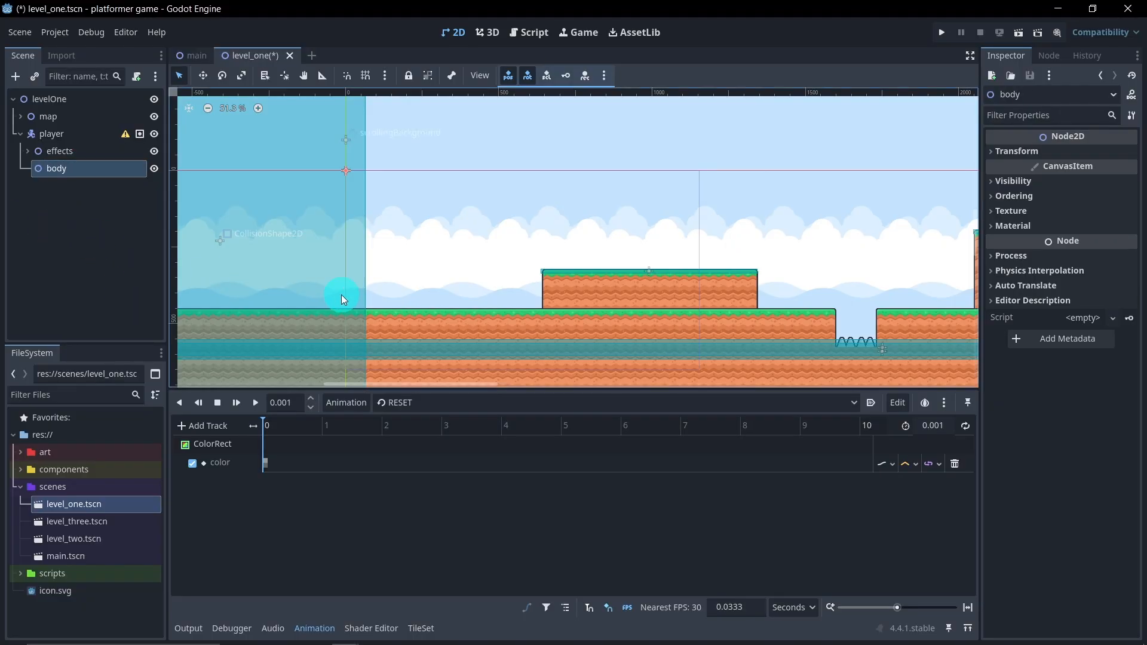
# Add an AnimatedSprite2D node as a child of the body node
pyautogui.moveTo(510, 287); pyautogui.dragTo(477, 267, button='middle')
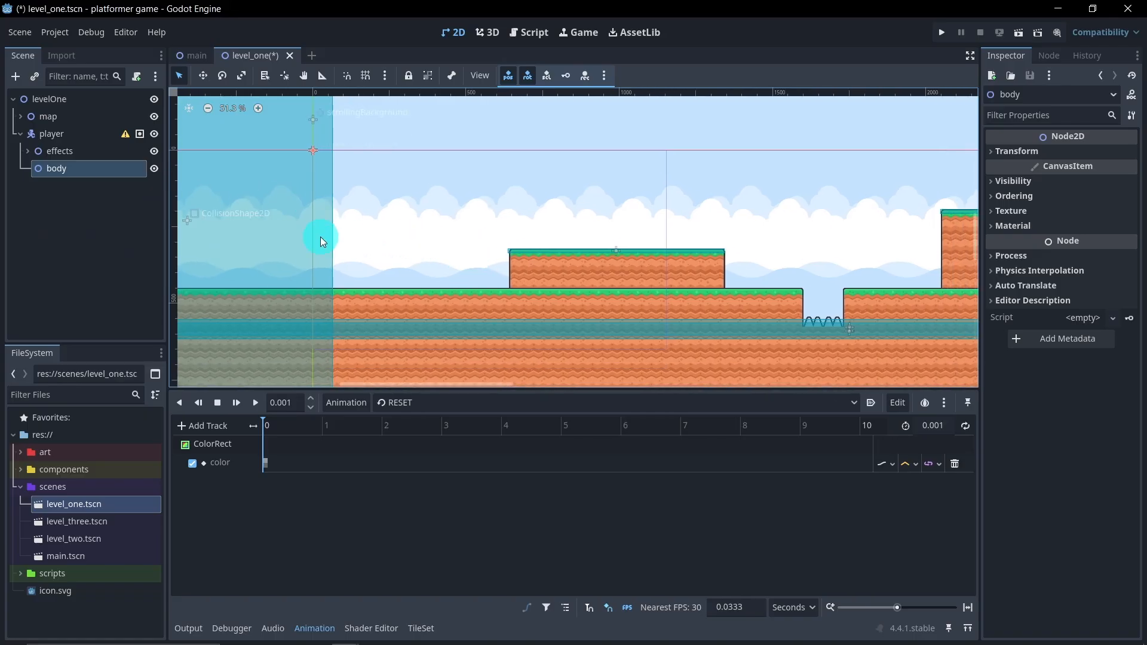
pyautogui.rightClick(77, 170)
pyautogui.click(99, 178)
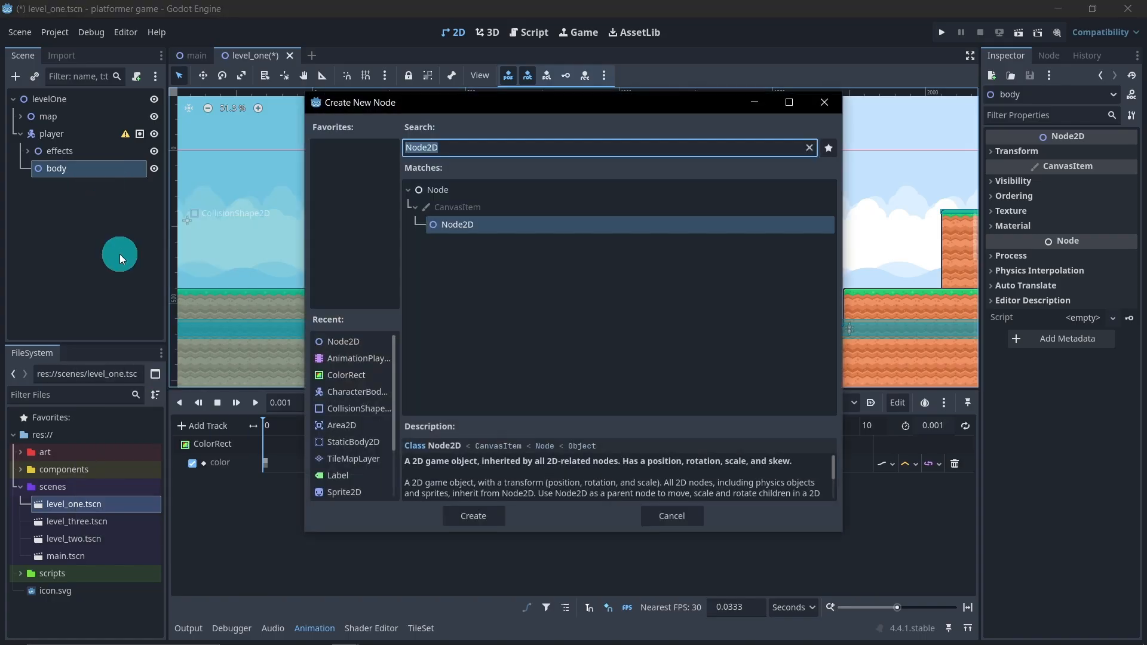
pyautogui.write('a')
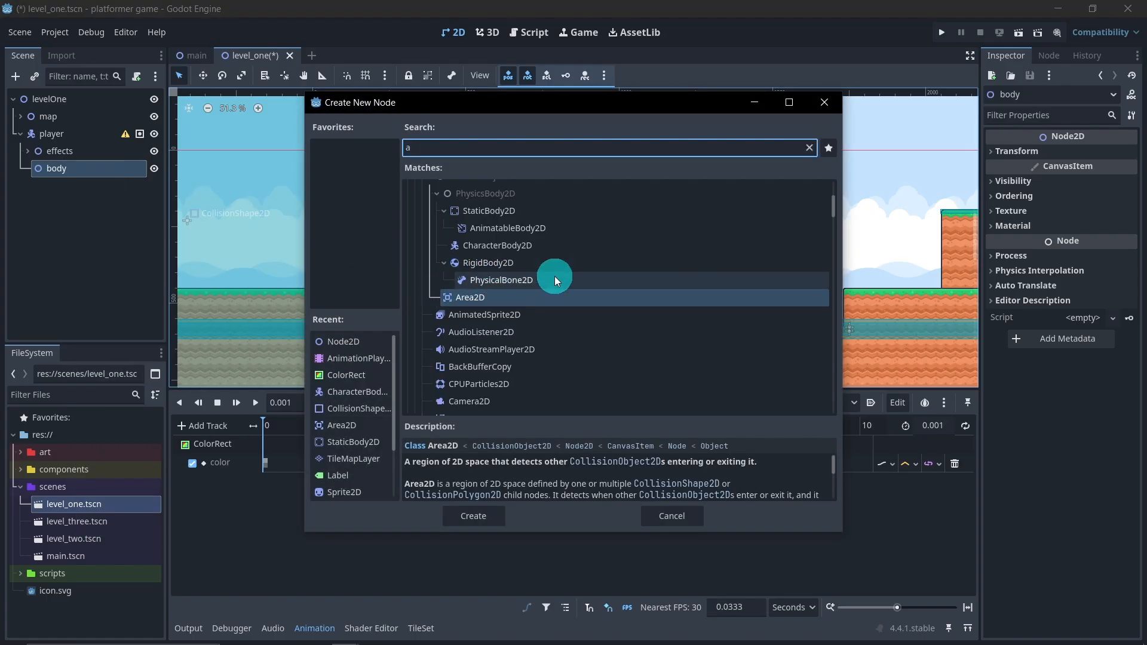
pyautogui.write('n')
pyautogui.write('im')
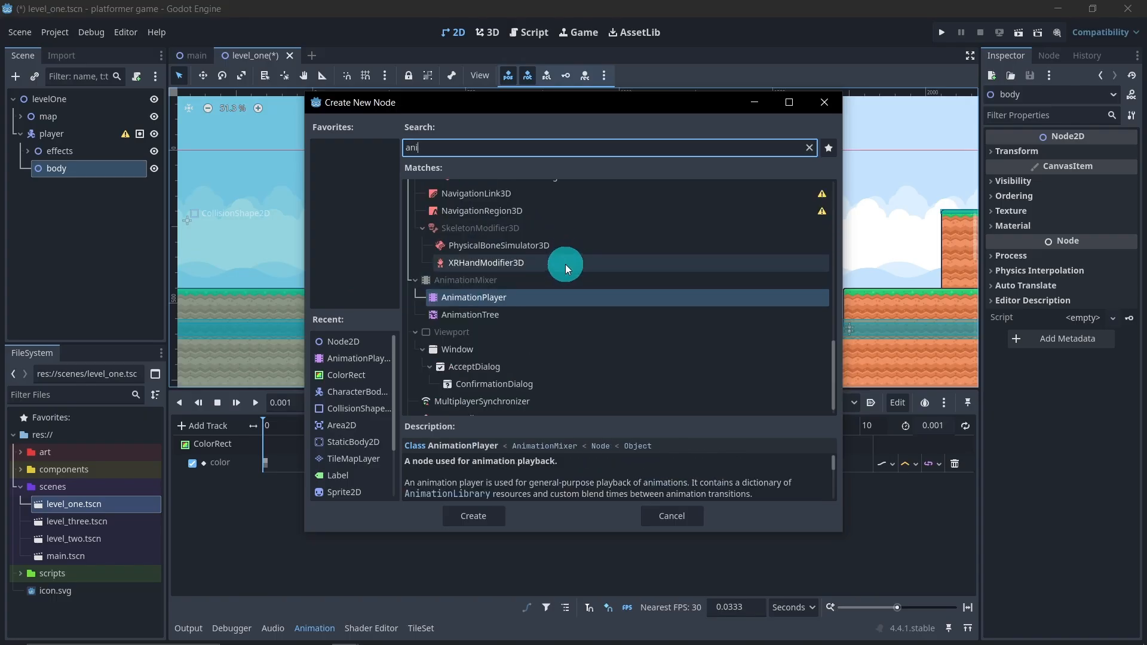
pyautogui.scroll(2, 556, 269)
pyautogui.scroll(2, 550, 274)
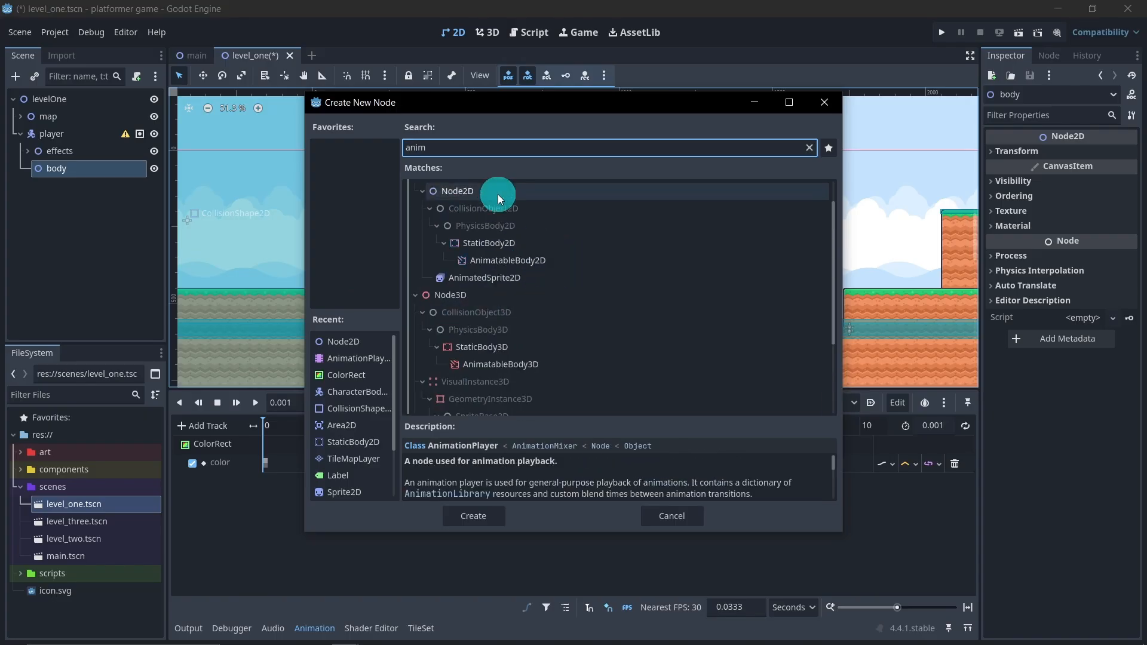
pyautogui.click(502, 278)
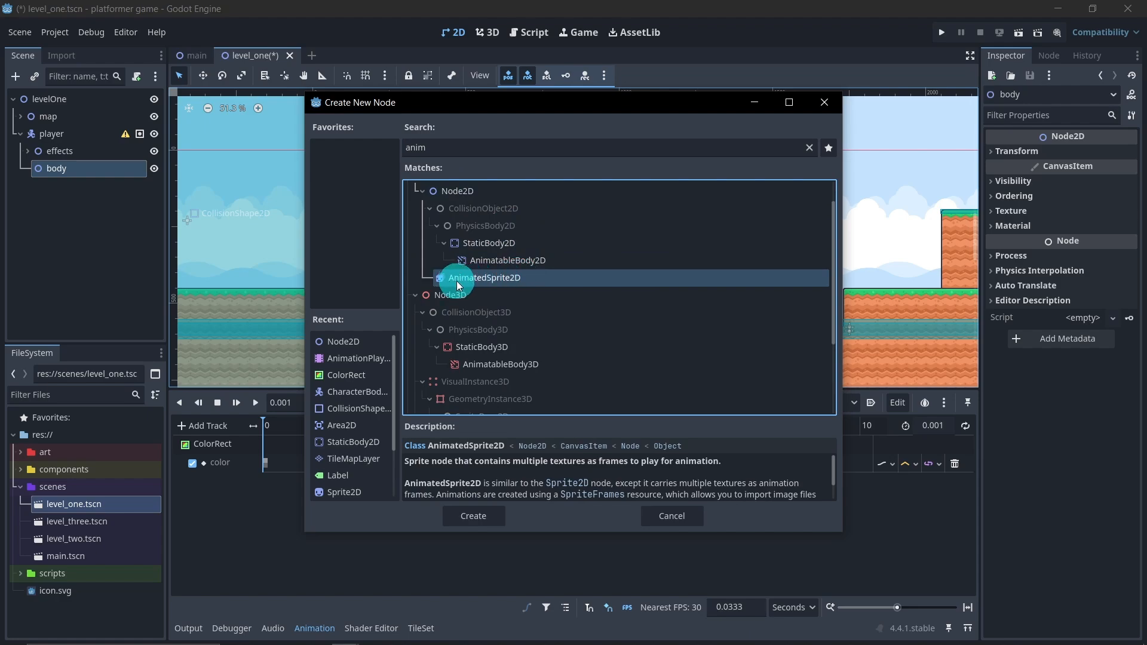
pyautogui.click(485, 517)
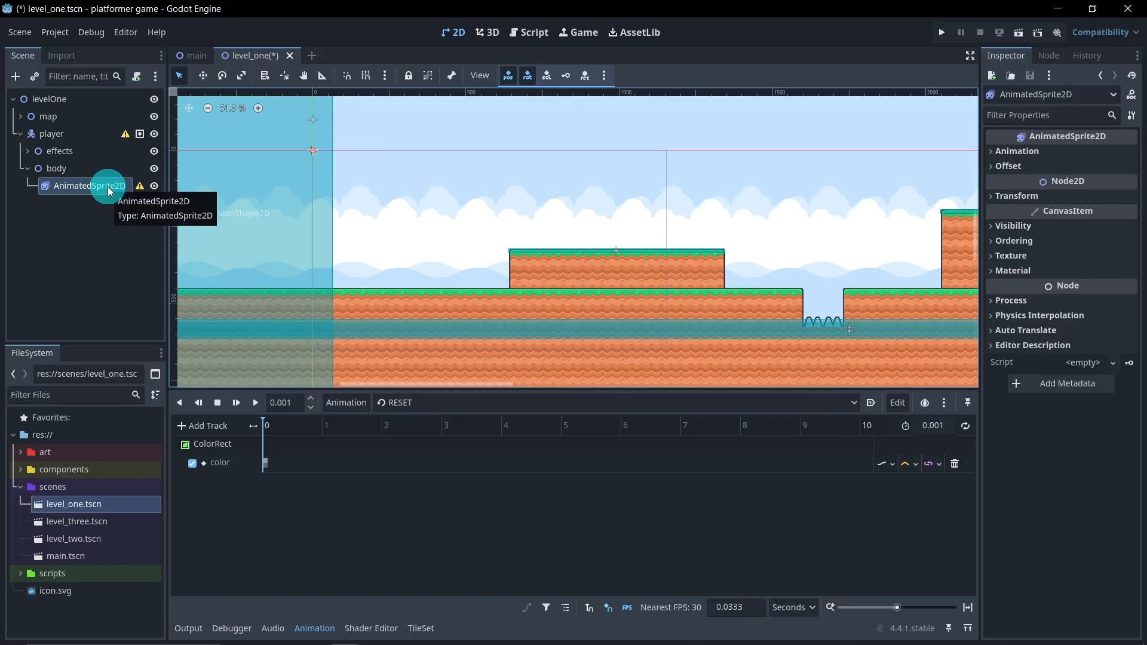
# Assign a new SpriteFrames resource to the AnimatedSprite2D and open it for editing
pyautogui.moveTo(137, 192)
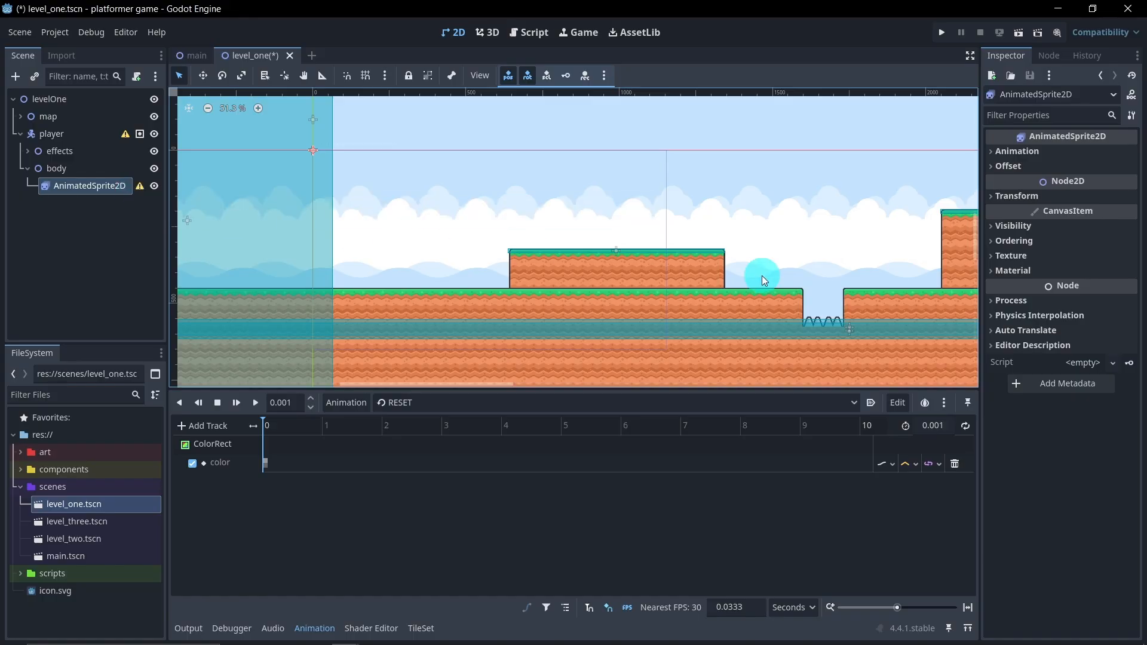
pyautogui.click(1019, 152)
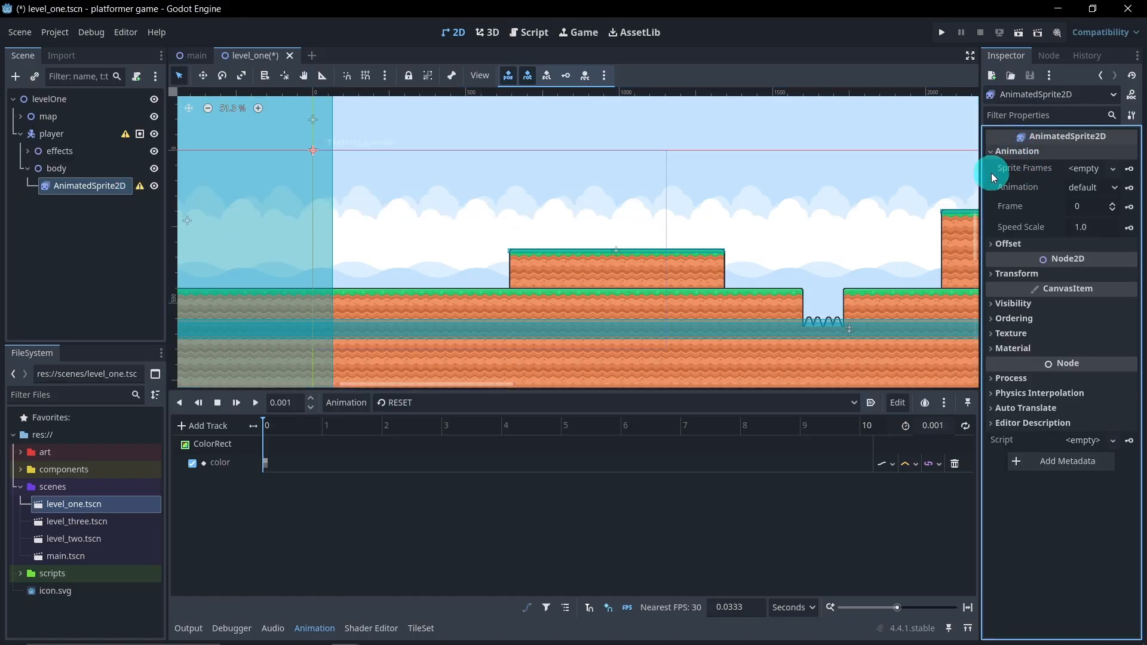
pyautogui.click(1090, 171)
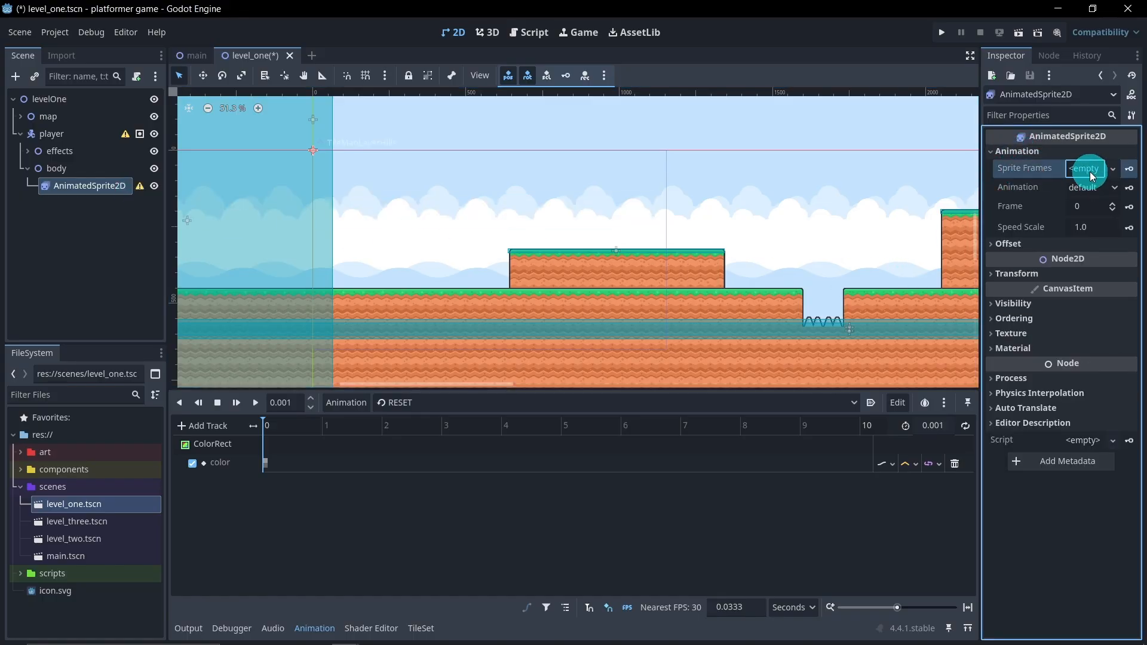
pyautogui.click(1075, 196)
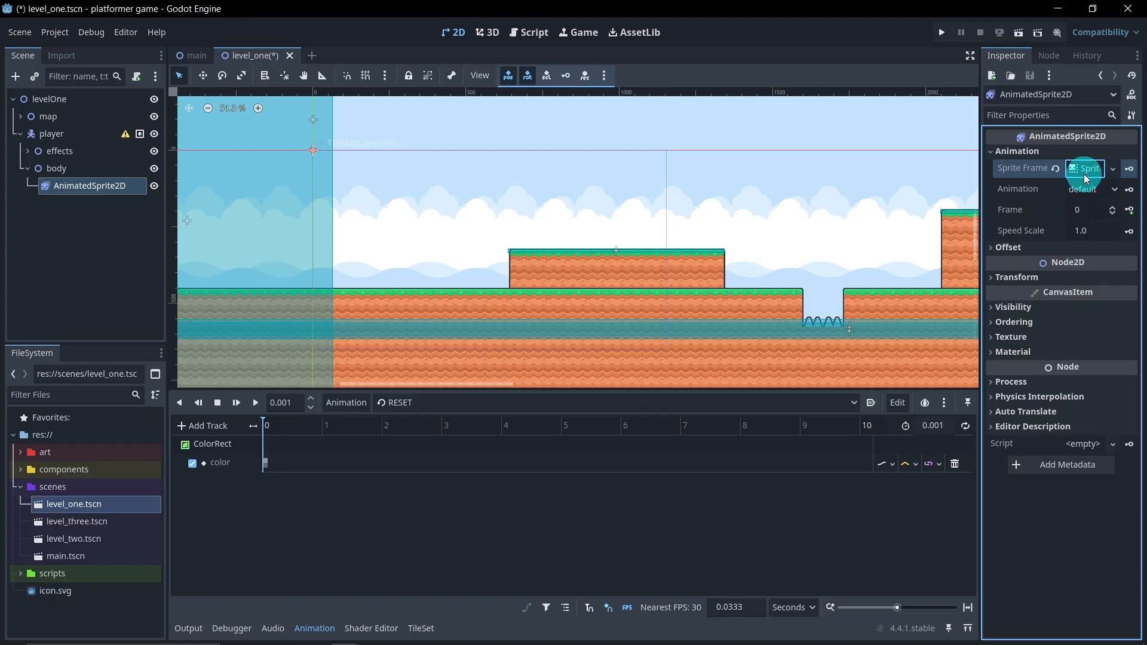
pyautogui.click(1085, 169)
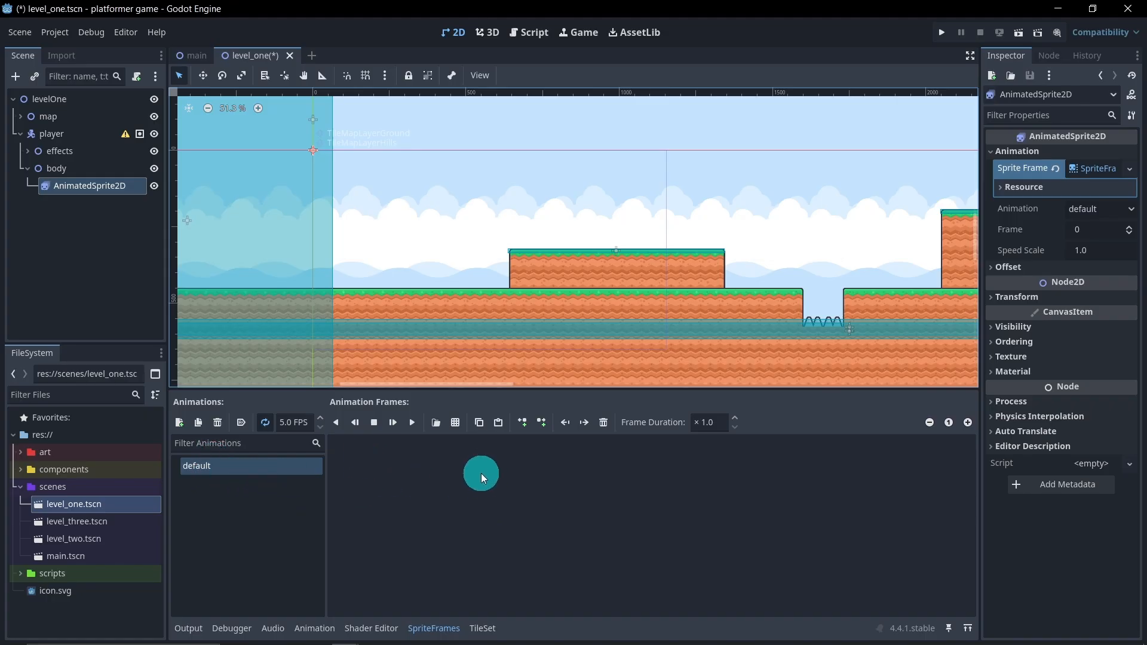
# Rename the default sprite animation to "idle"
pyautogui.doubleClick(246, 479)
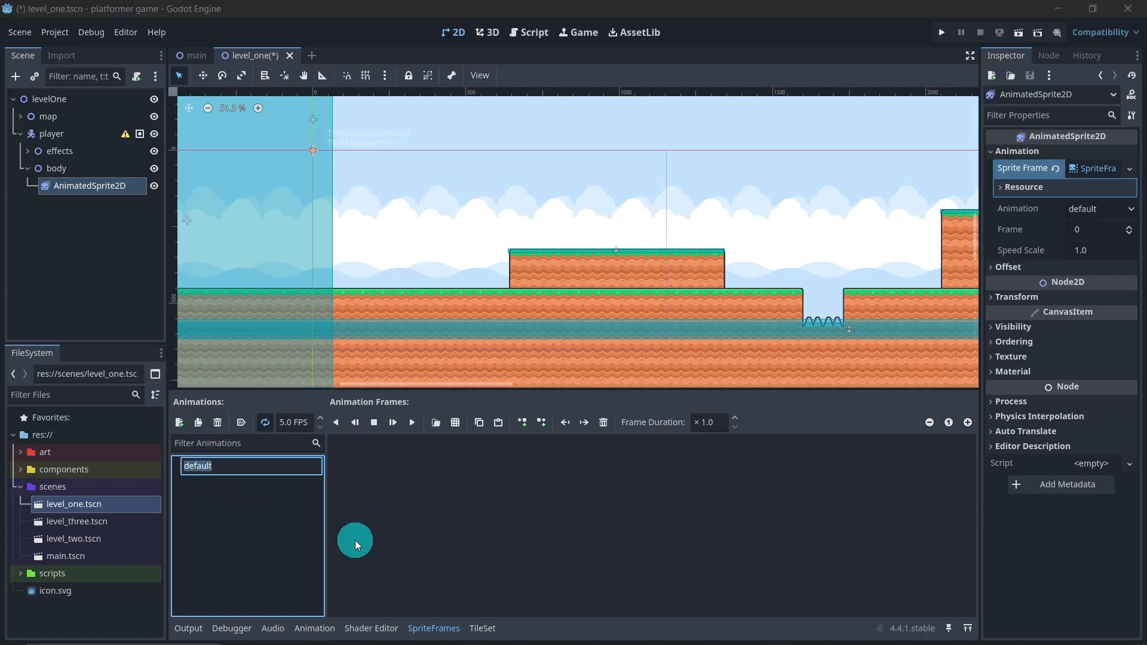
pyautogui.write('idle')
pyautogui.press('Return')
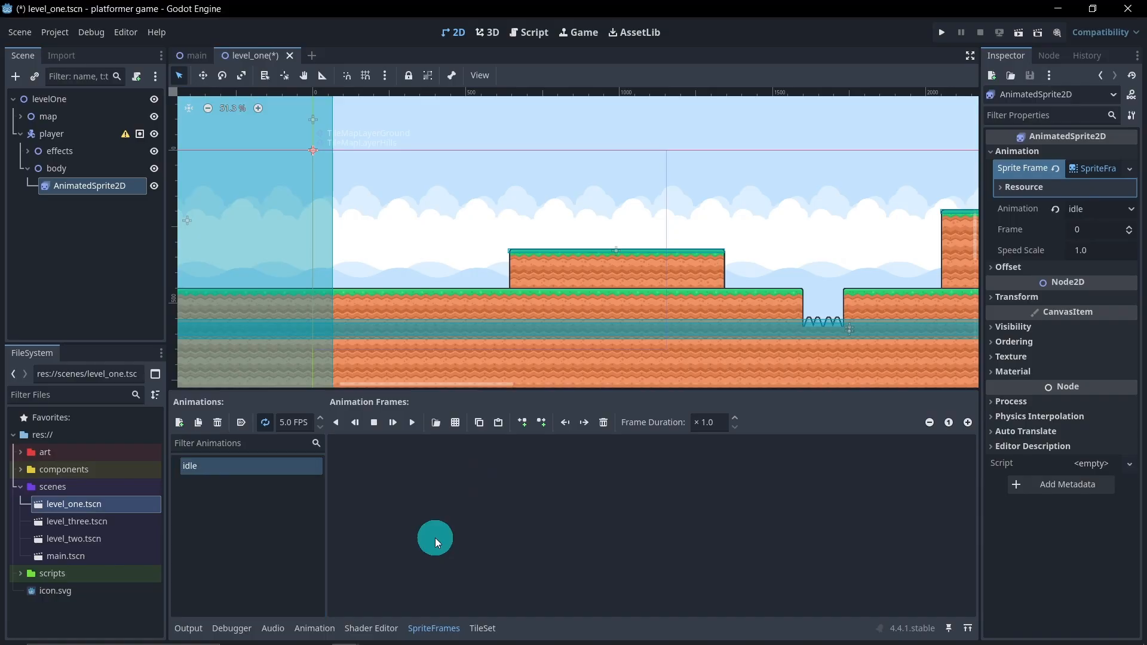
# Start adding frames from a sprite sheet to the idle animation and open the art/kenney_new-platformer-pack-1.0 folder
pyautogui.click(458, 424)
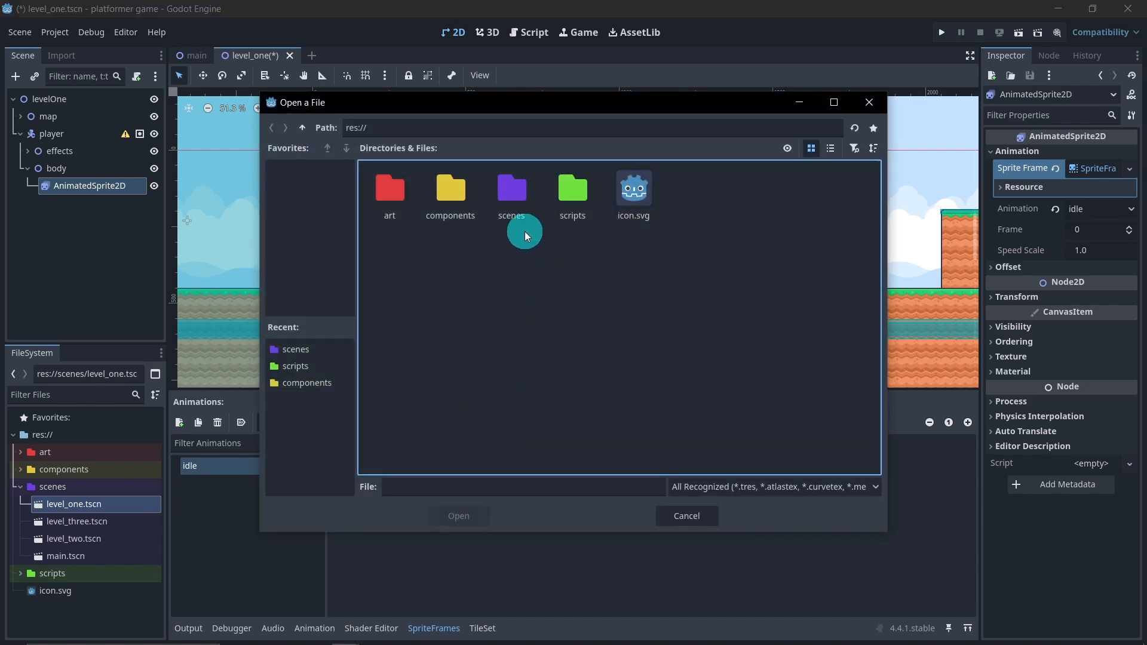
pyautogui.doubleClick(410, 208)
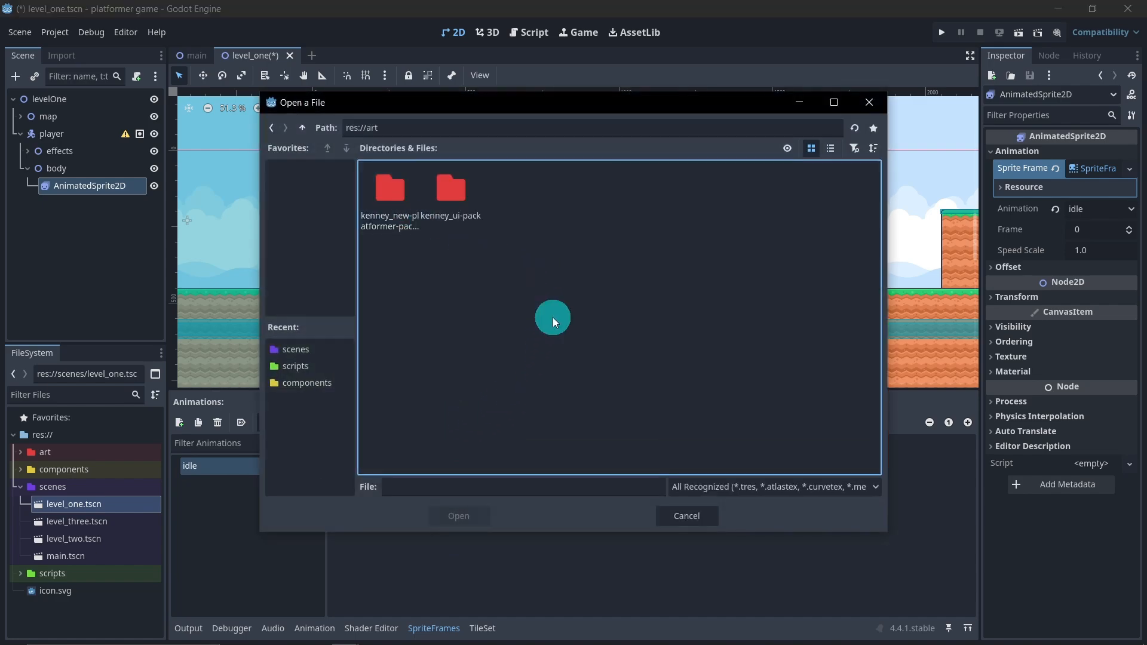
pyautogui.click(378, 197)
pyautogui.doubleClick(379, 197)
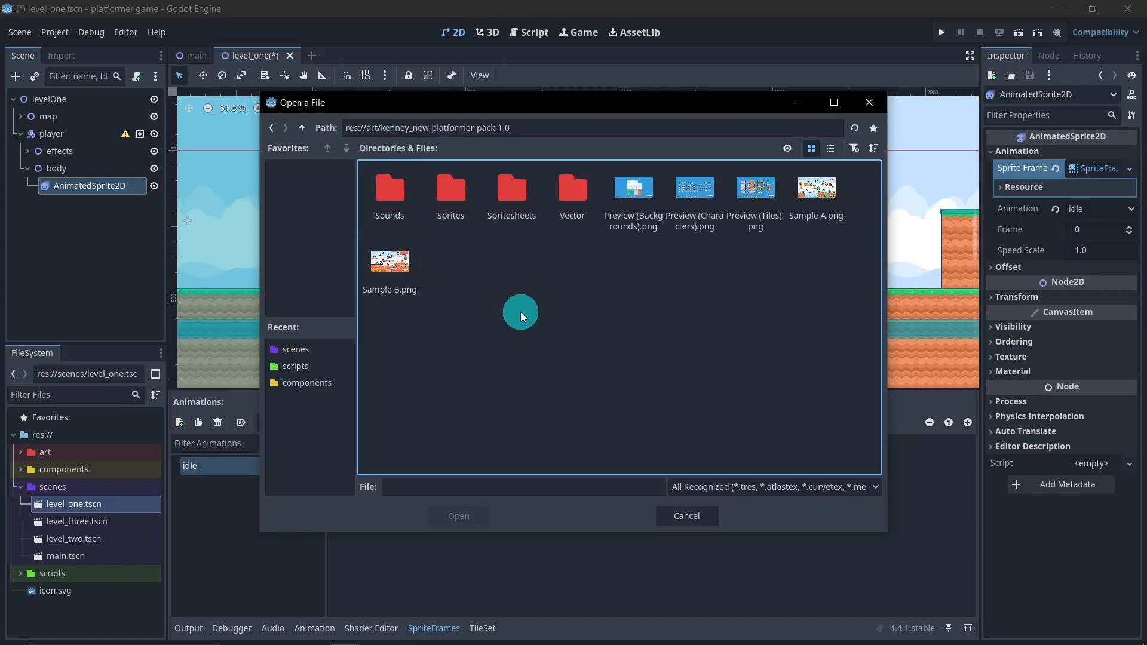
pyautogui.doubleClick(450, 208)
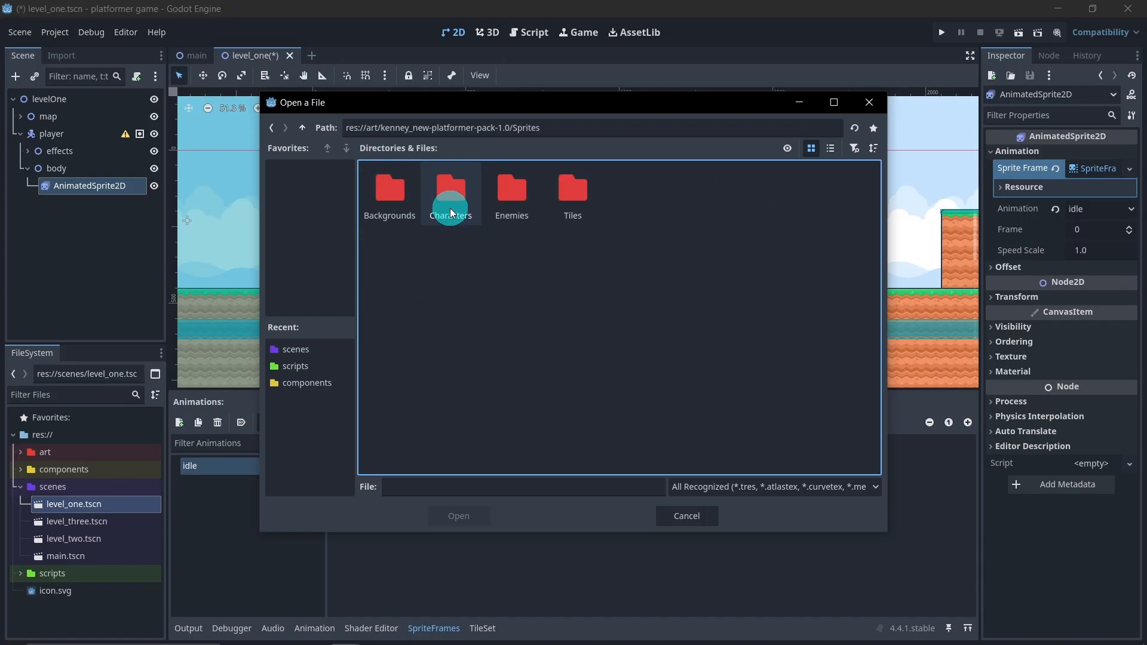
pyautogui.doubleClick(449, 209)
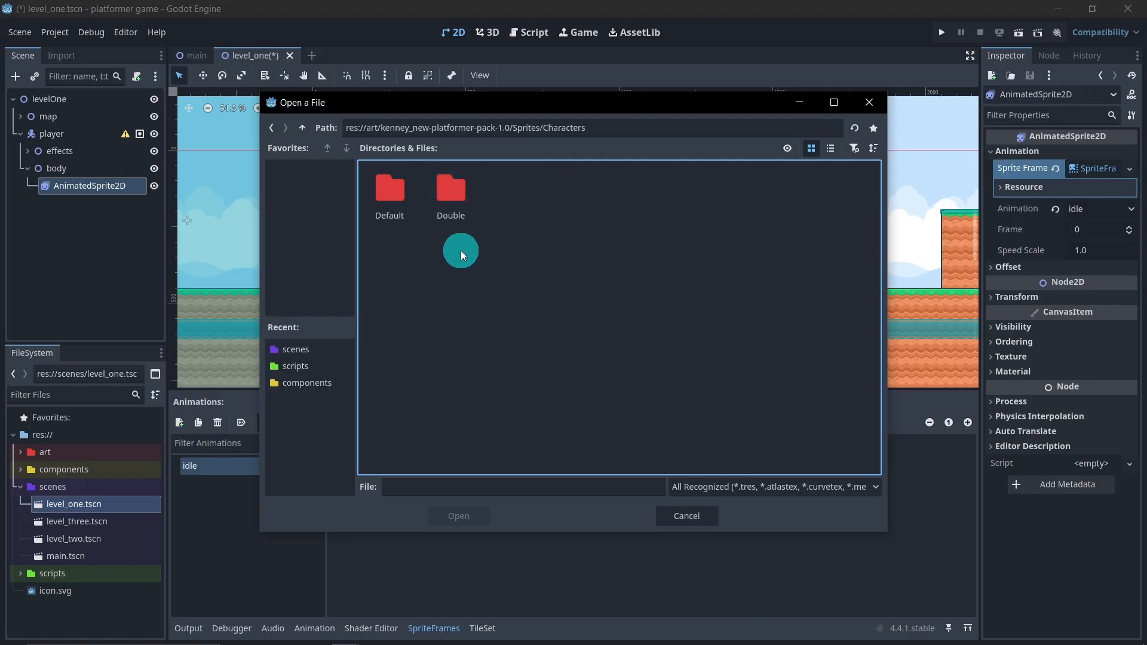
pyautogui.doubleClick(396, 215)
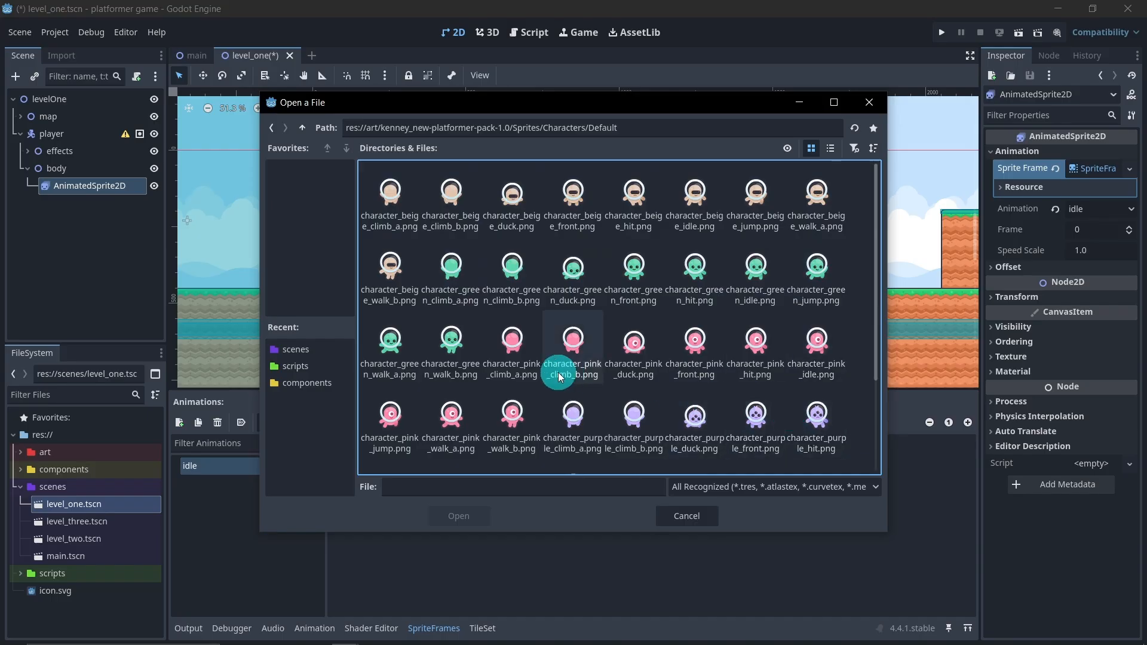
pyautogui.scroll(-2, 584, 335)
pyautogui.scroll(2, 722, 358)
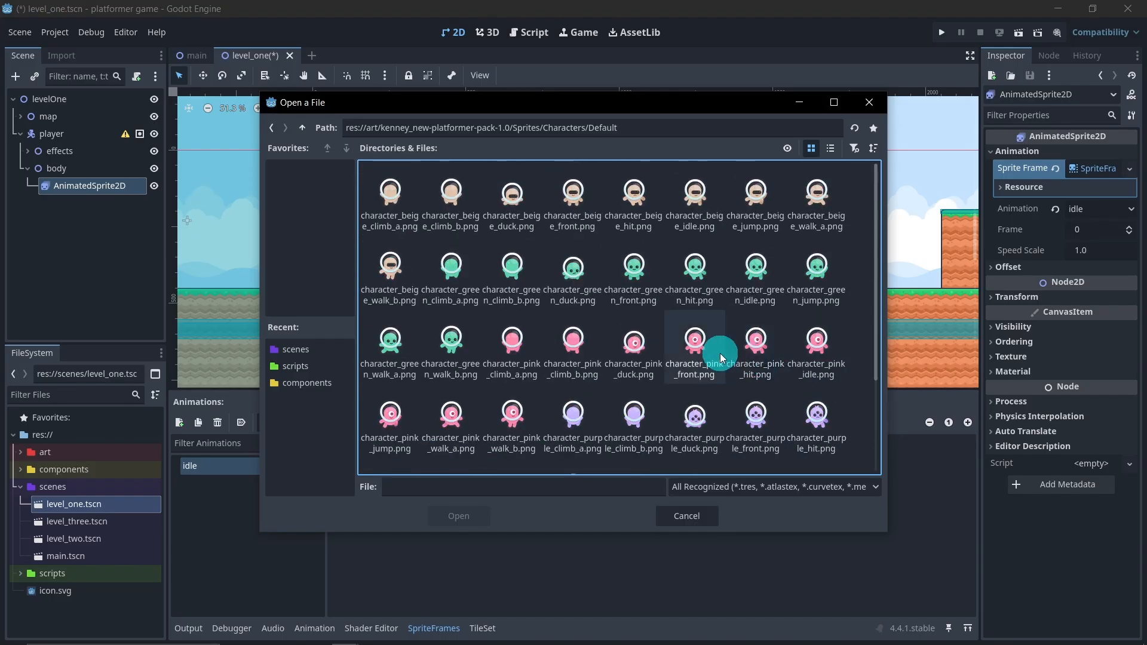
pyautogui.click(302, 129)
pyautogui.click(301, 129)
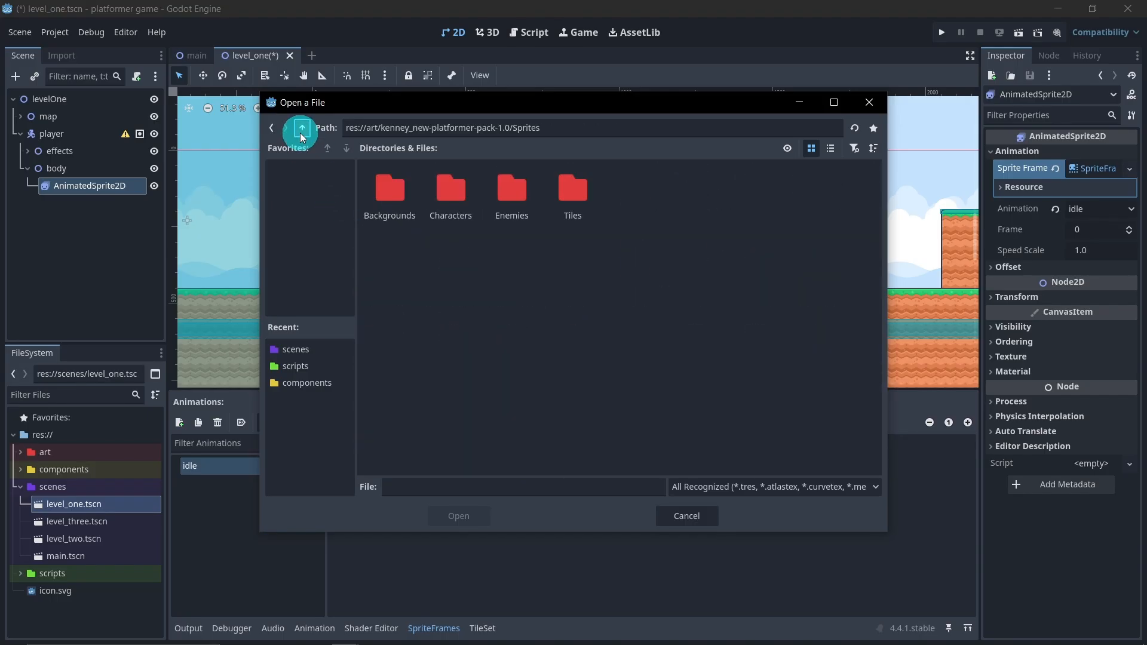
pyautogui.click(301, 129)
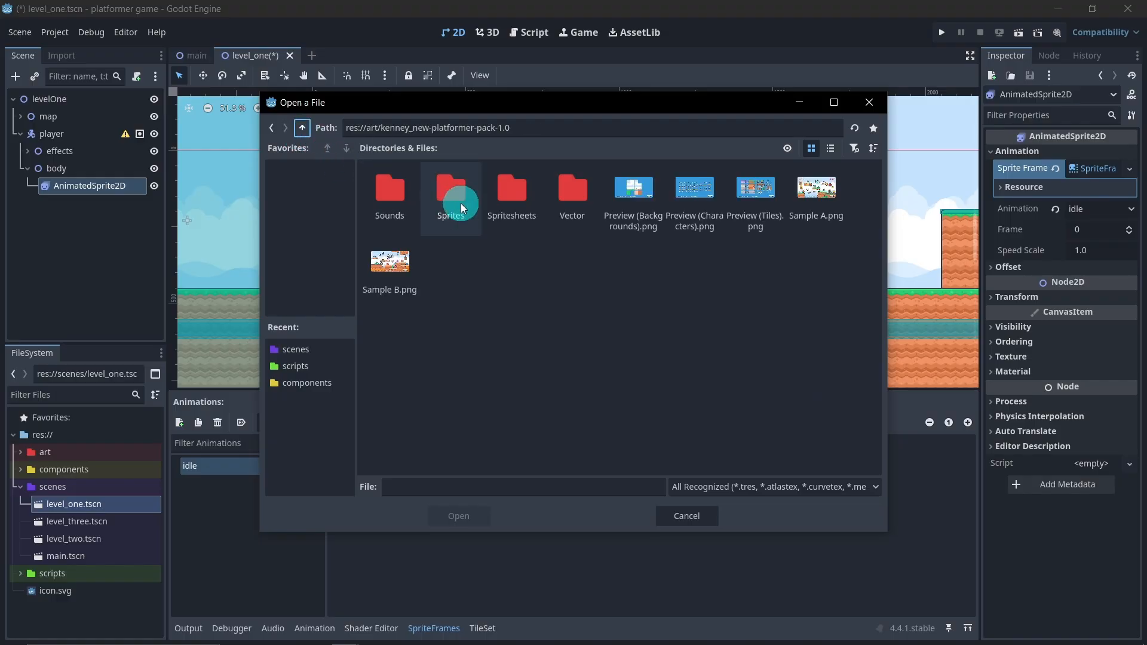
# Open the spritesheet-characters-default image from the Spritesheets folder for frame selection
pyautogui.doubleClick(504, 210)
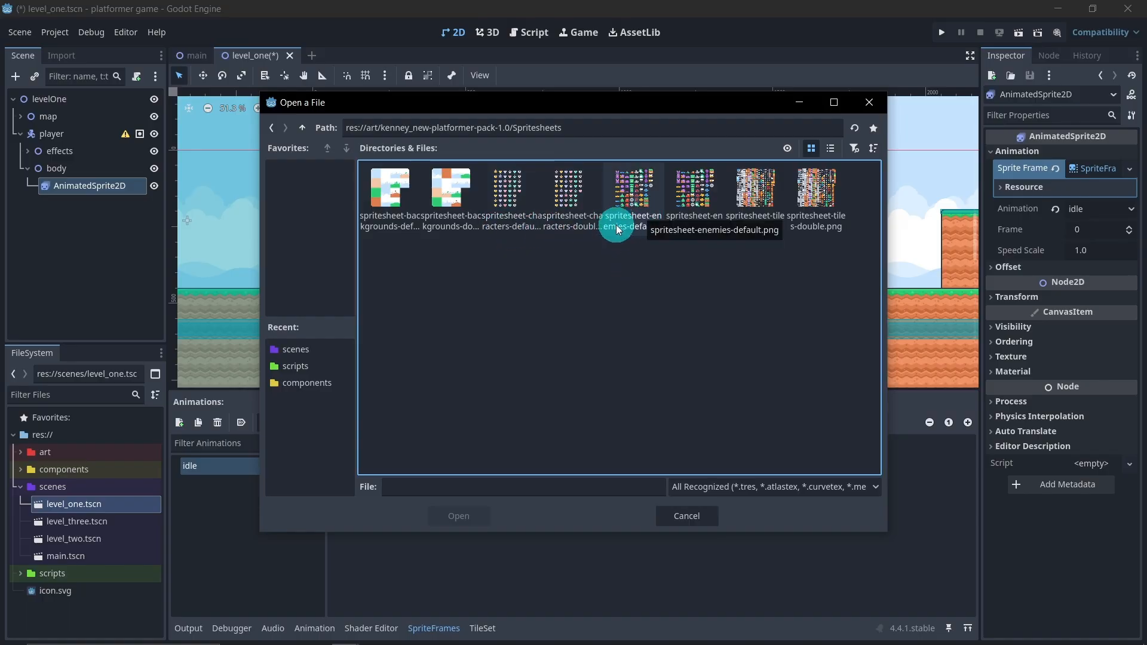
pyautogui.doubleClick(552, 214)
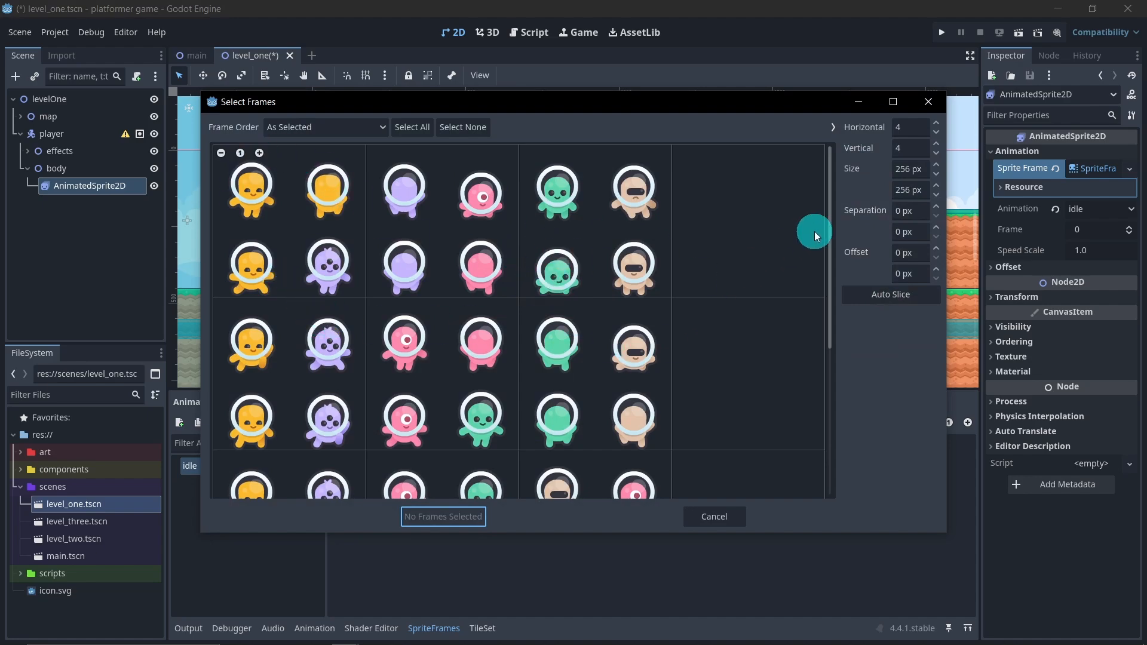
# Try slicing the character sheet into frames of 64 × 64 px
pyautogui.click(899, 171)
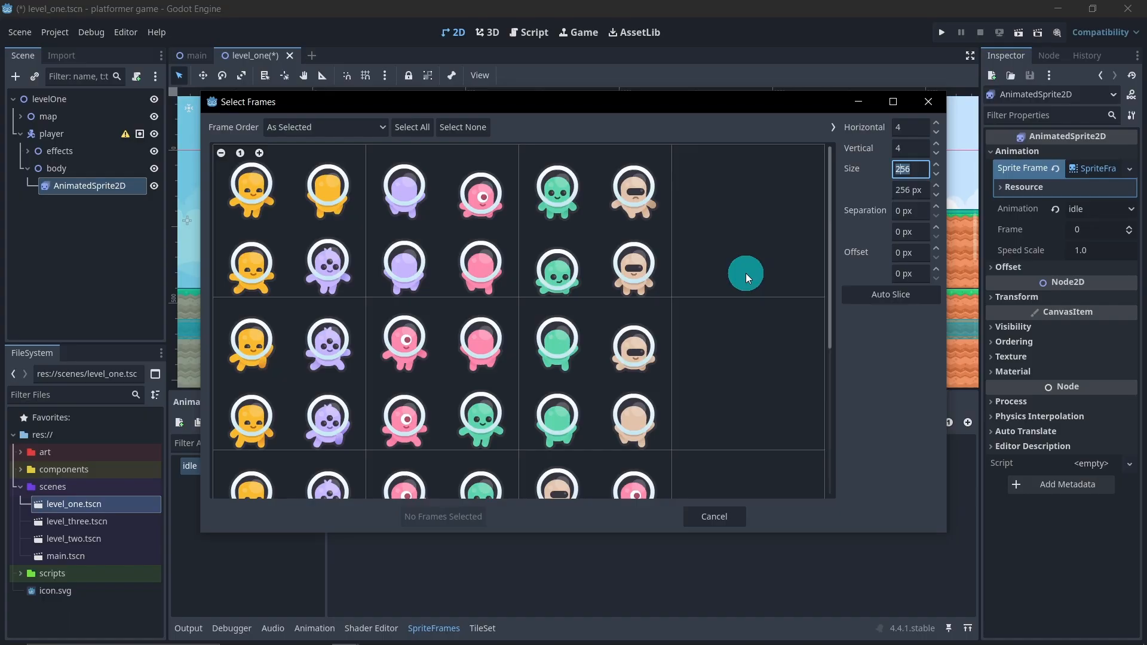
pyautogui.write('64')
pyautogui.press('Return')
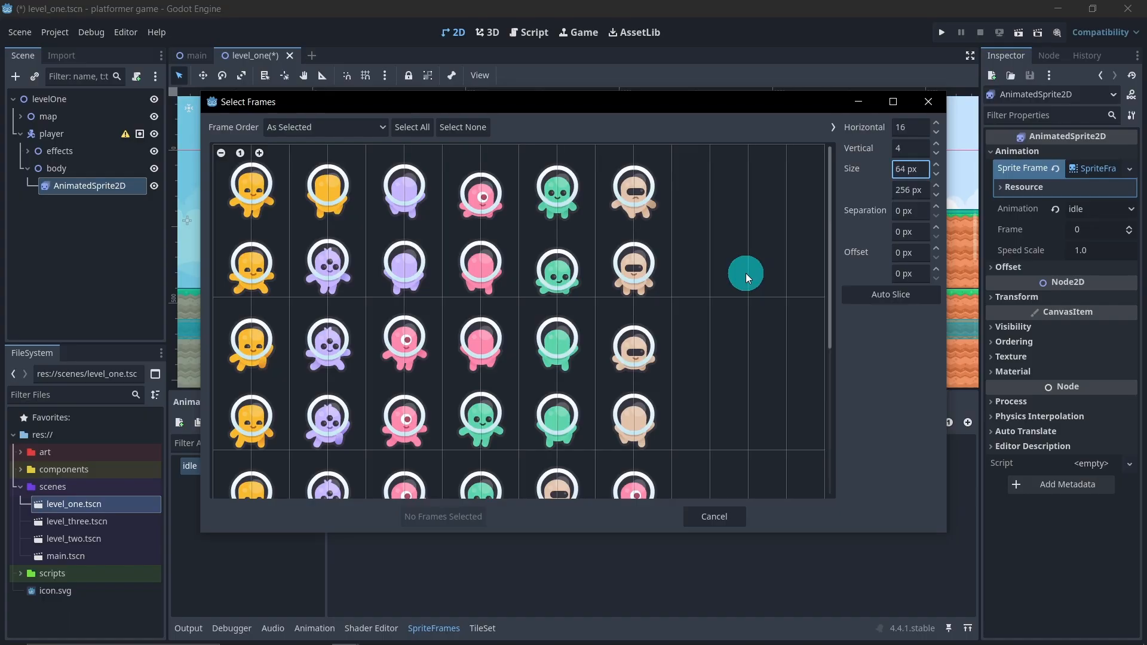
pyautogui.click(907, 191)
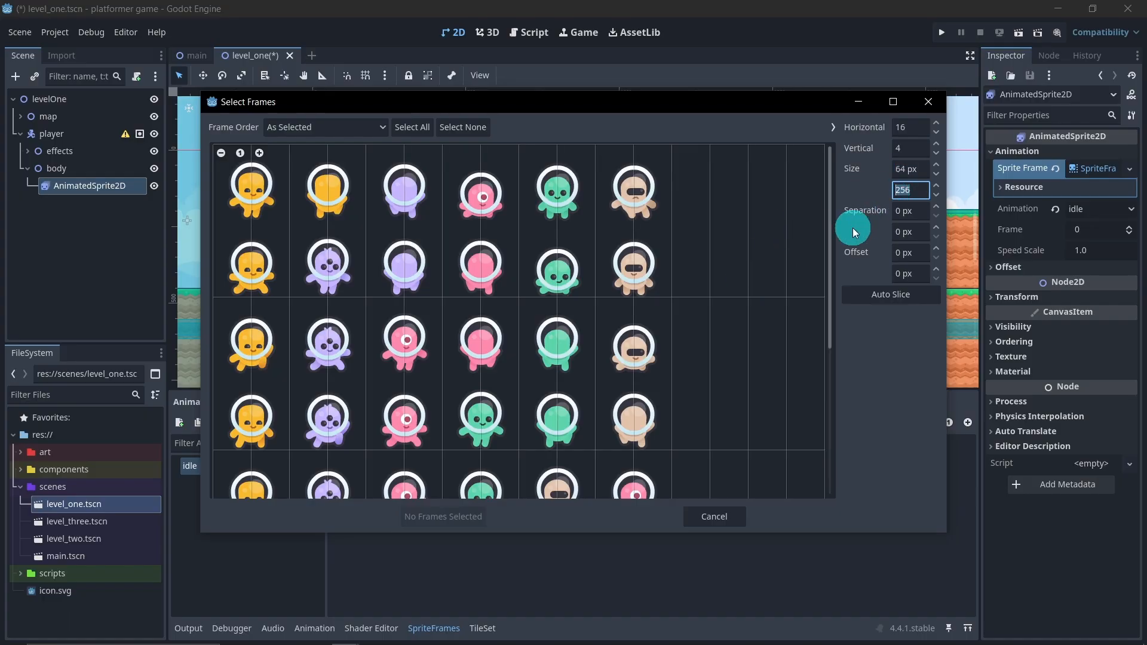
pyautogui.write('64')
pyautogui.press('Return')
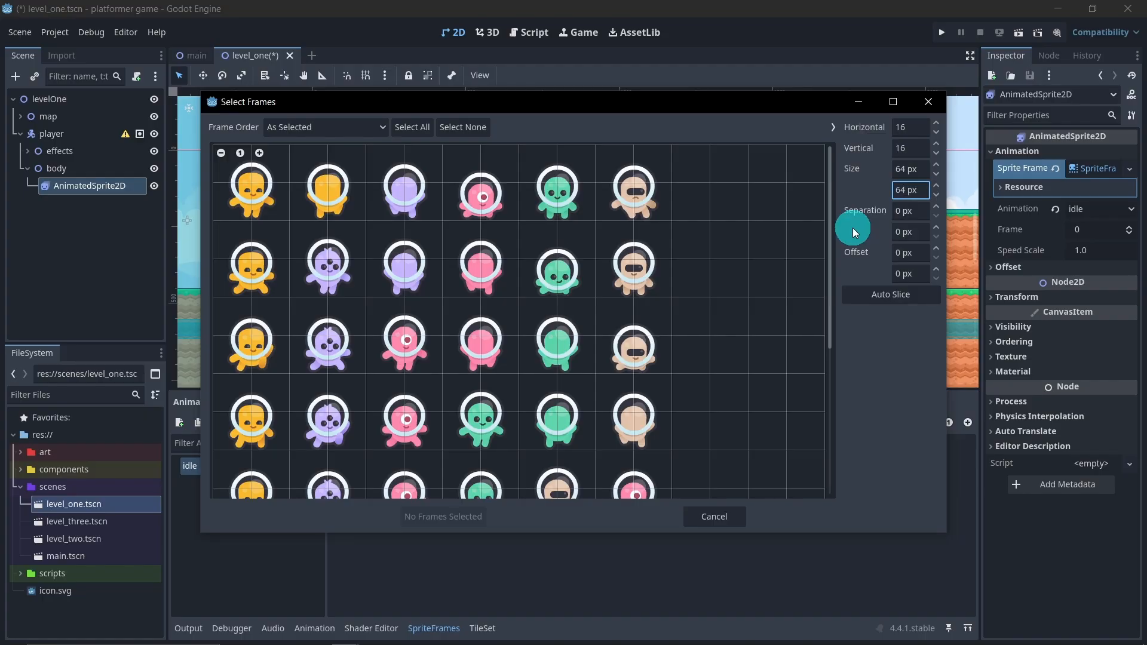
# Slice the character sheet into 128 × 128 px frames and add the first-row green front-facing character to the idle animation
pyautogui.click(907, 170)
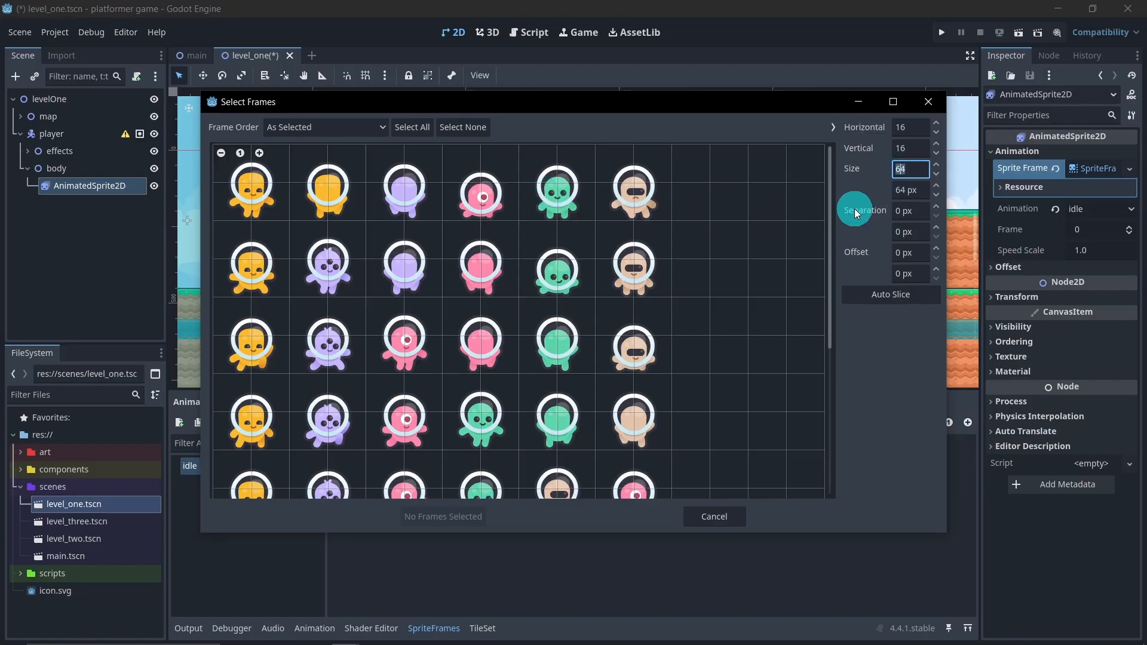
pyautogui.write('128')
pyautogui.press('Return')
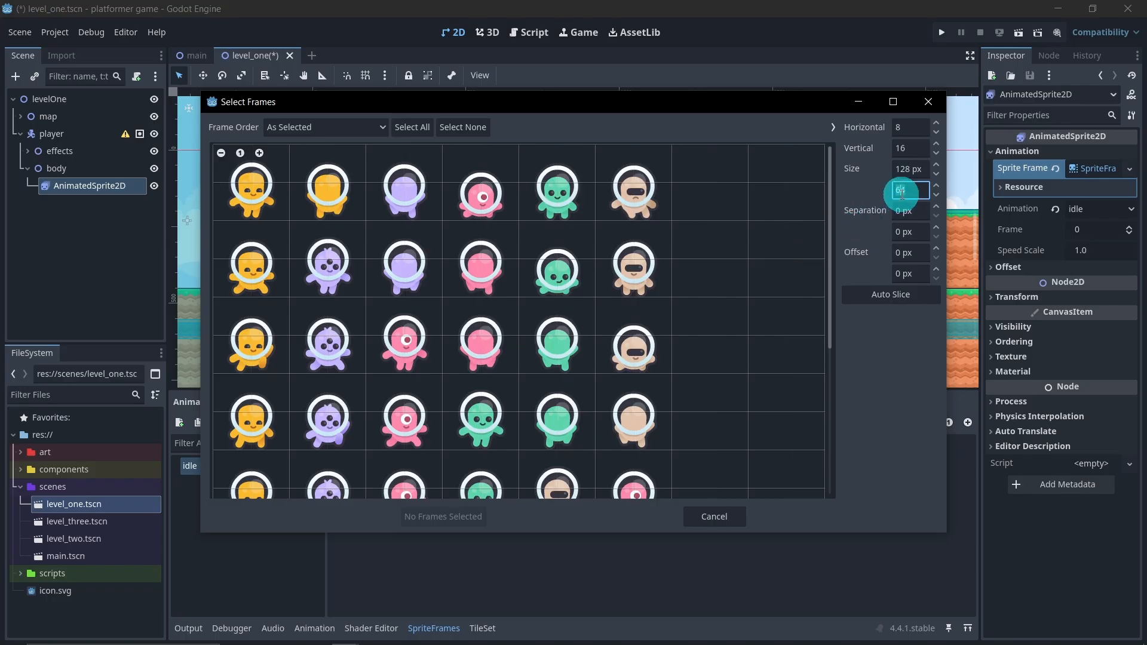
pyautogui.click(907, 190)
pyautogui.write('128')
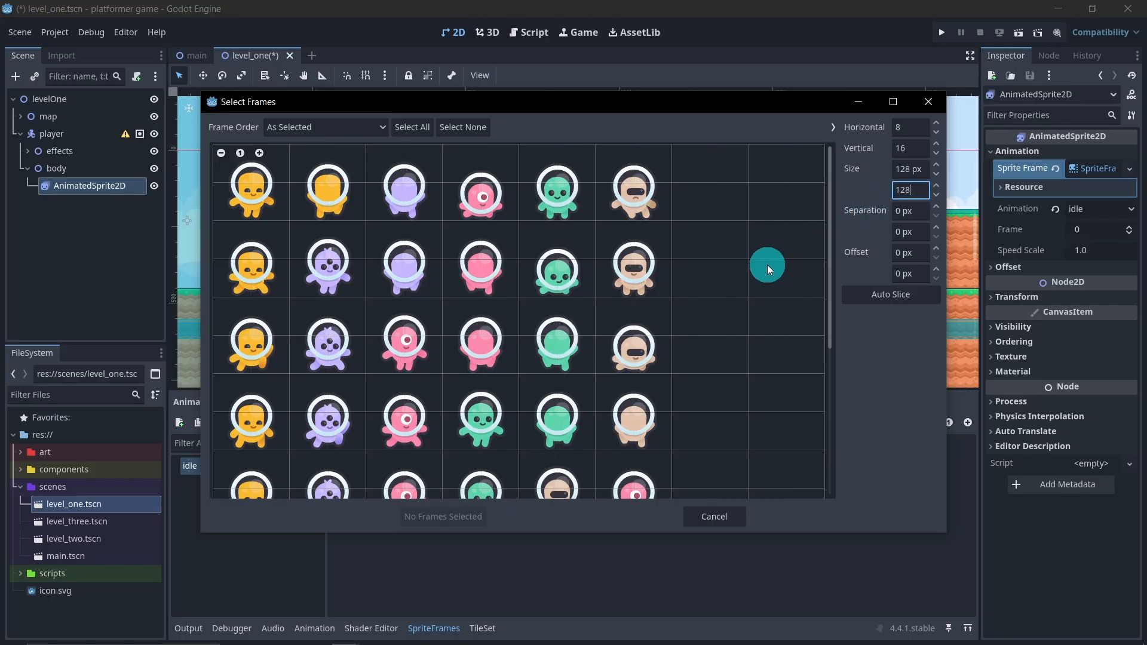
pyautogui.press('Return')
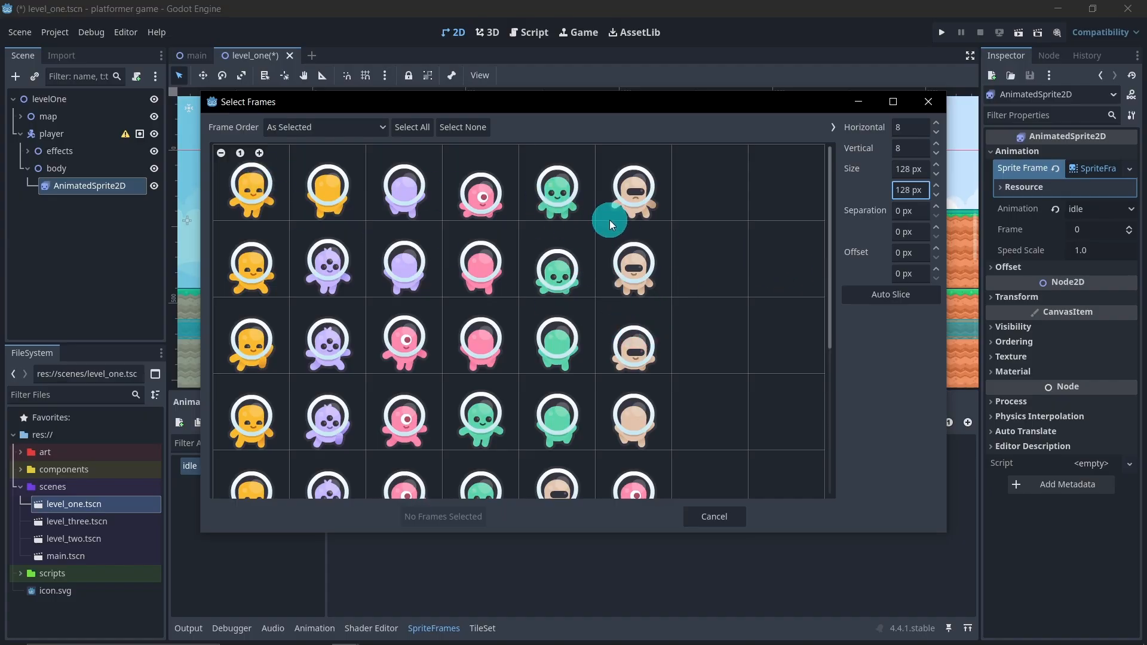
pyautogui.click(575, 200)
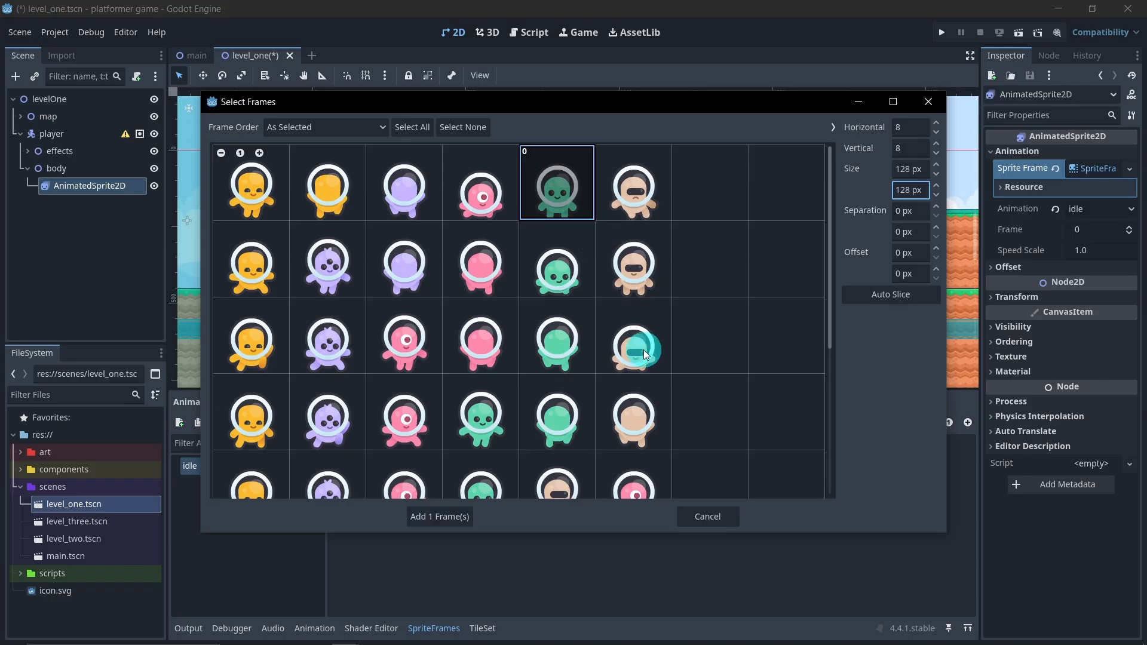
pyautogui.click(457, 513)
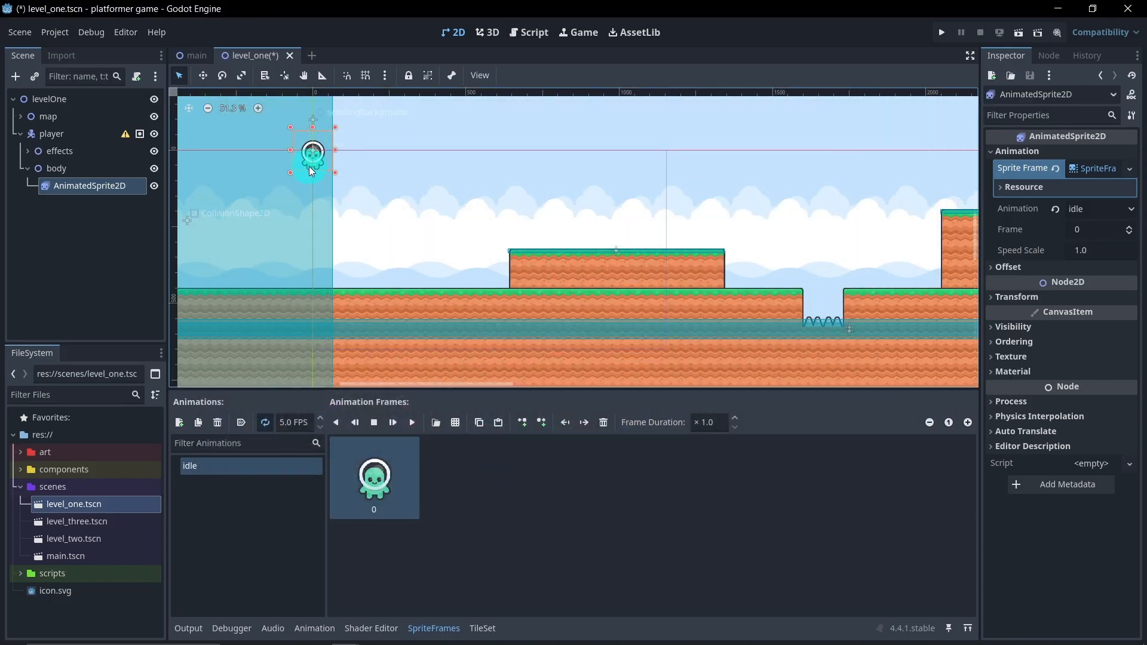
# Move the whole player node onto the grassy ground just before the raised platform
pyautogui.scroll(2, 286, 154)
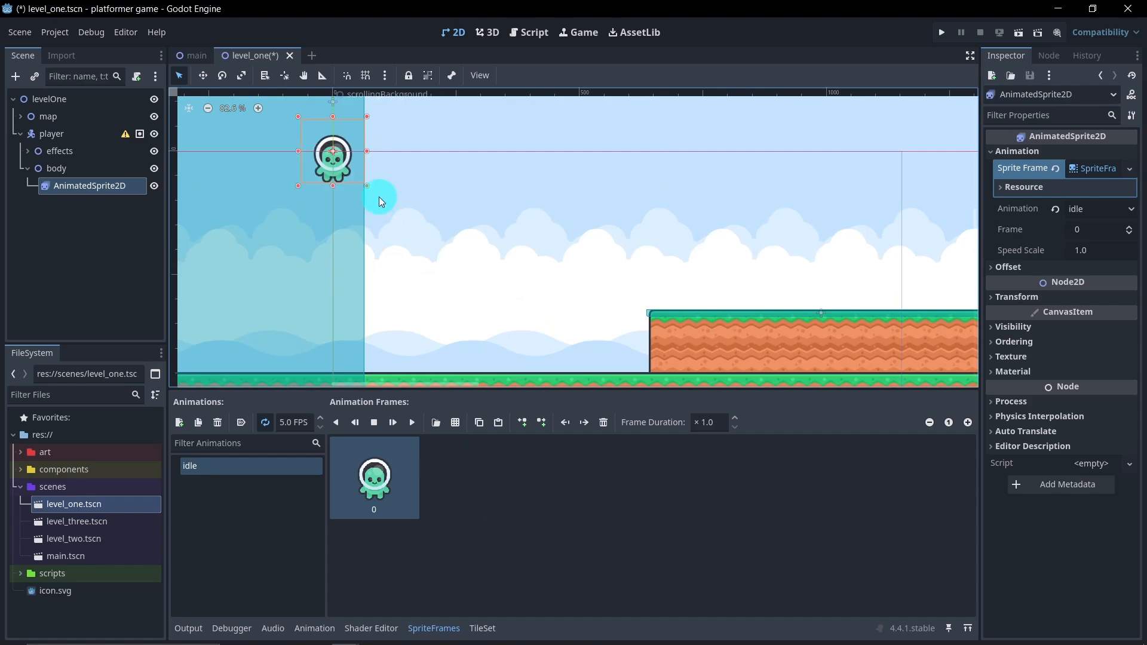
pyautogui.click(62, 133)
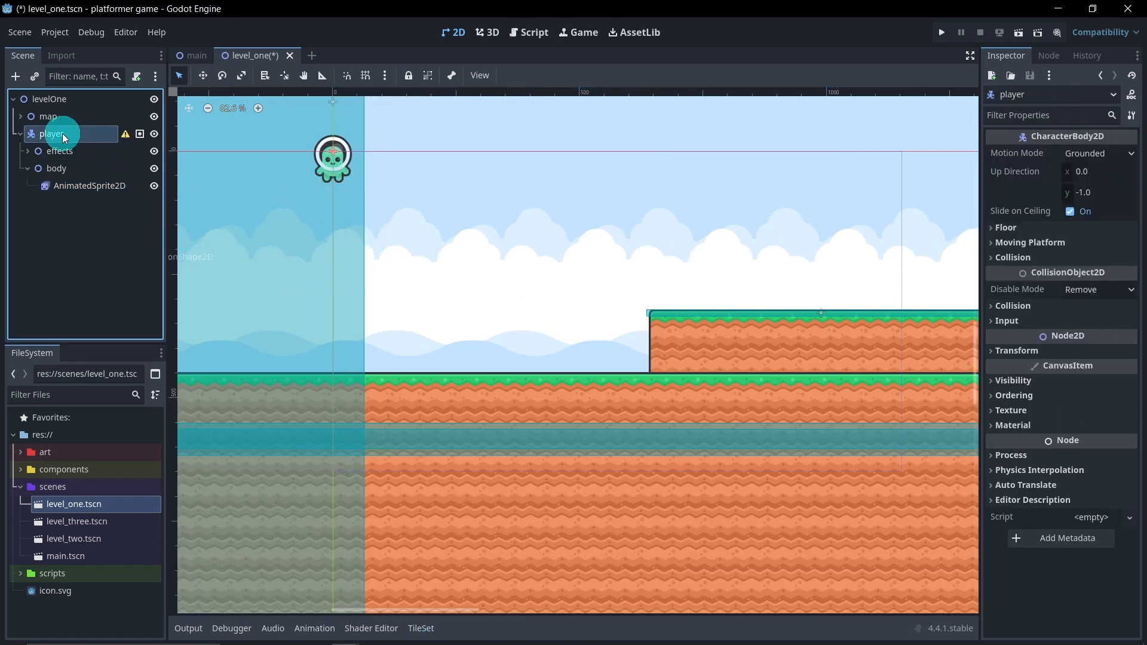
pyautogui.click(203, 75)
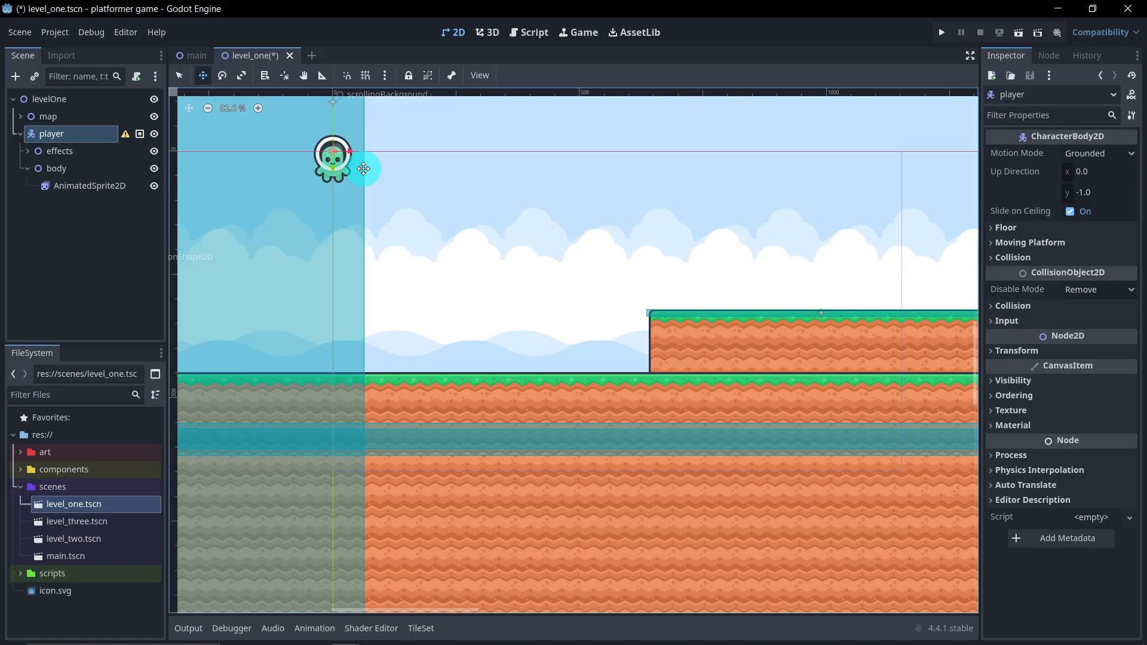
pyautogui.moveTo(363, 167); pyautogui.dragTo(551, 359)
pyautogui.scroll(-4, 548, 359)
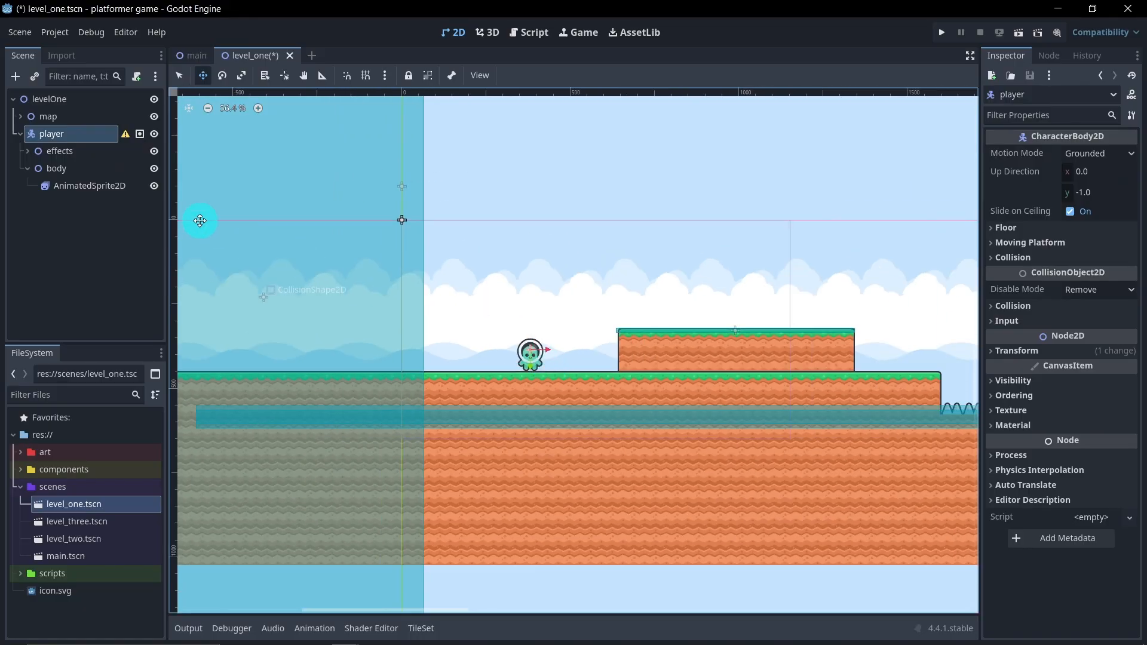
# Add a second animation named "walking" to the AnimatedSprite2D's sprite frames
pyautogui.click(108, 187)
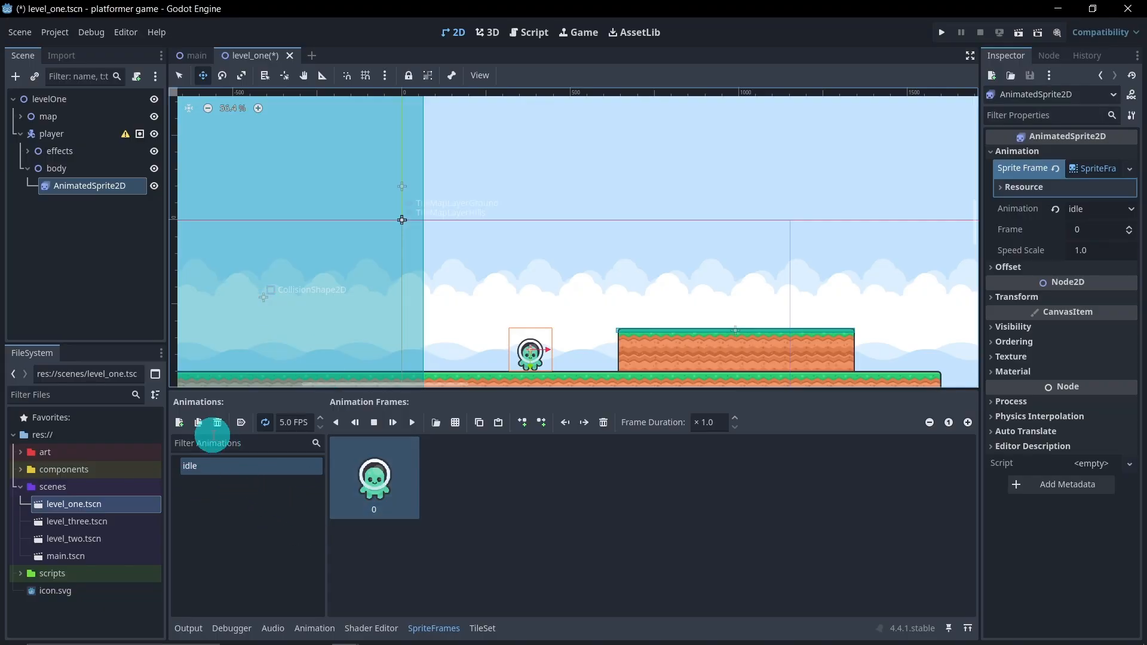
pyautogui.click(179, 422)
pyautogui.click(220, 482)
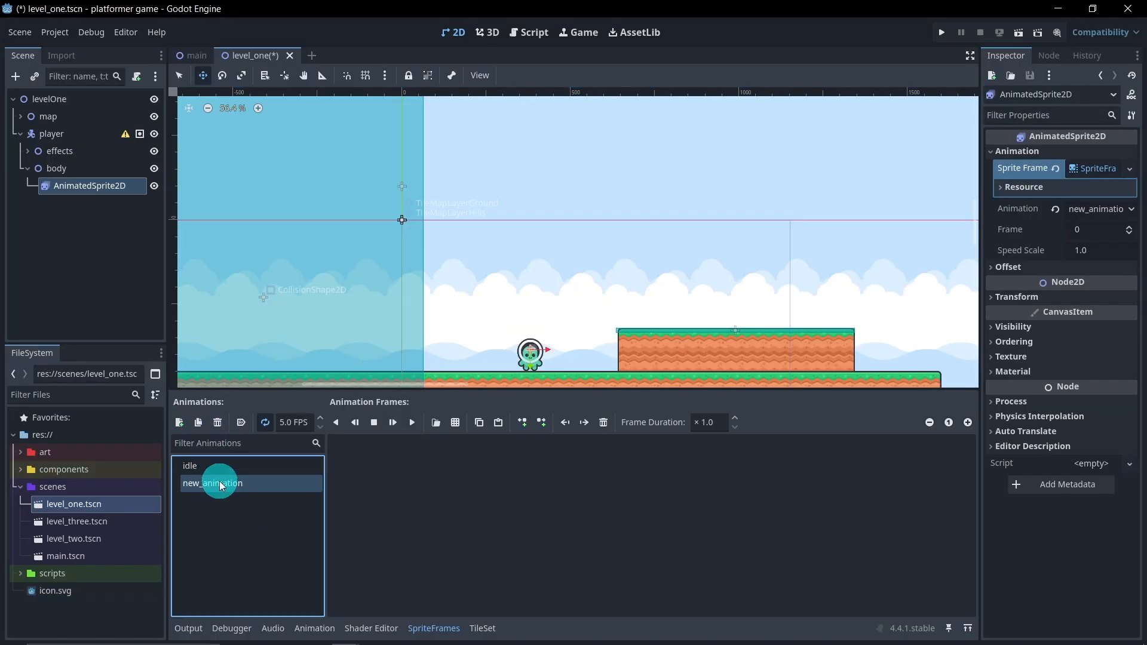
pyautogui.write('walking')
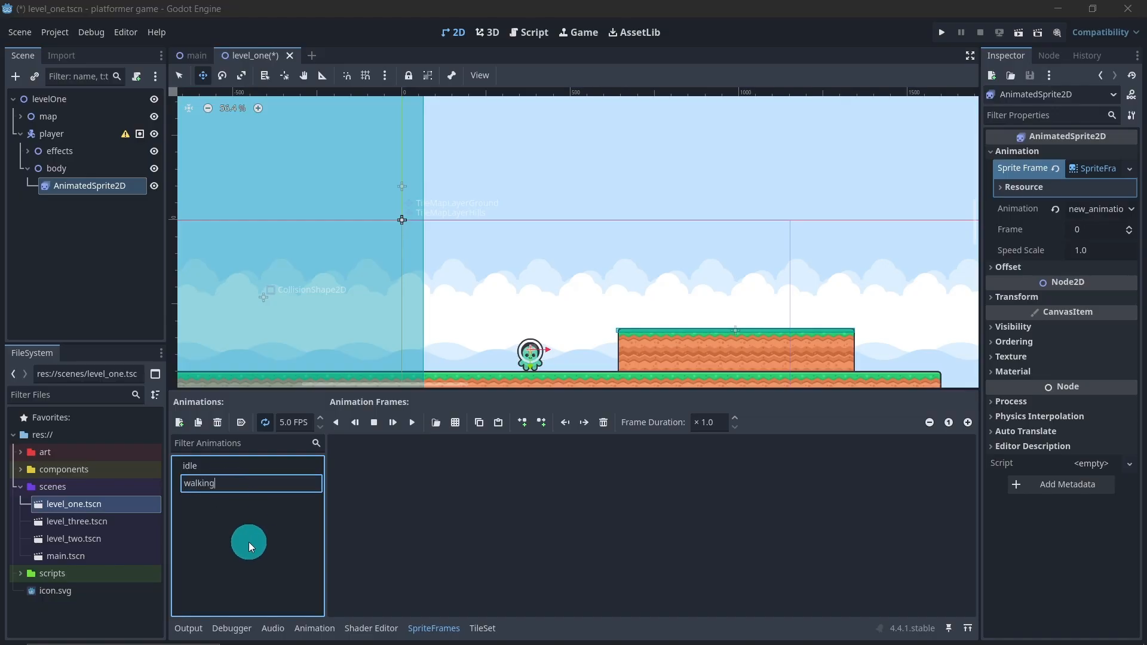
pyautogui.press('Return')
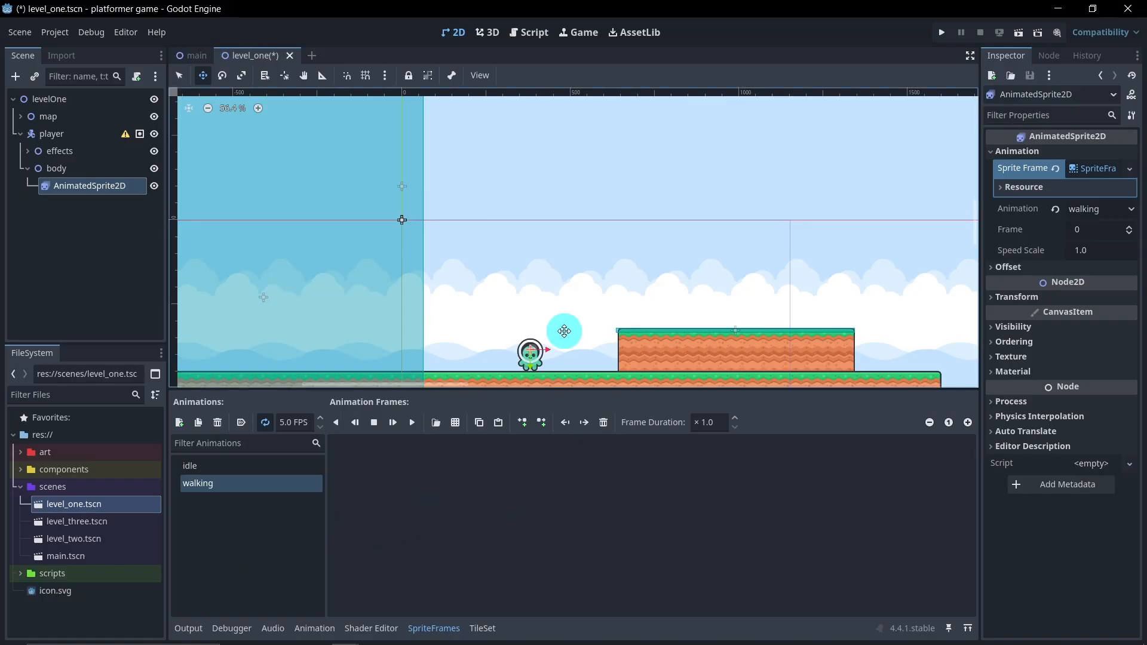
# Add the fourth-column green characters of spritesheet-characters-default.png to the walking animation, fifth-row pose first and fourth-row pose second
pyautogui.scroll(2, 556, 311)
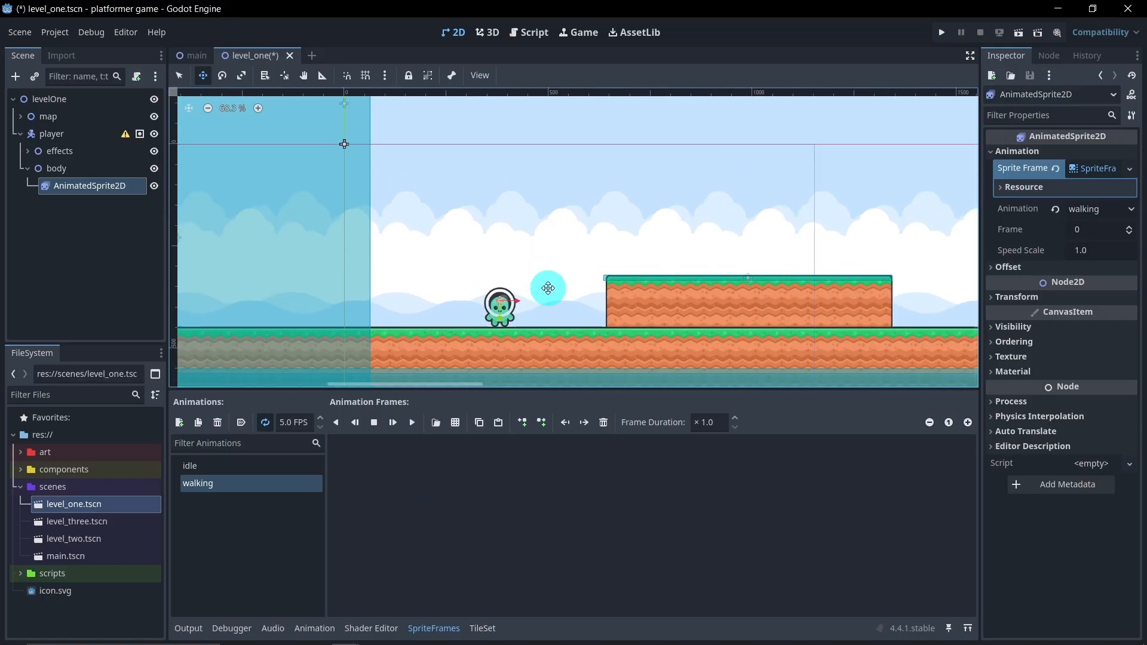
pyautogui.click(455, 422)
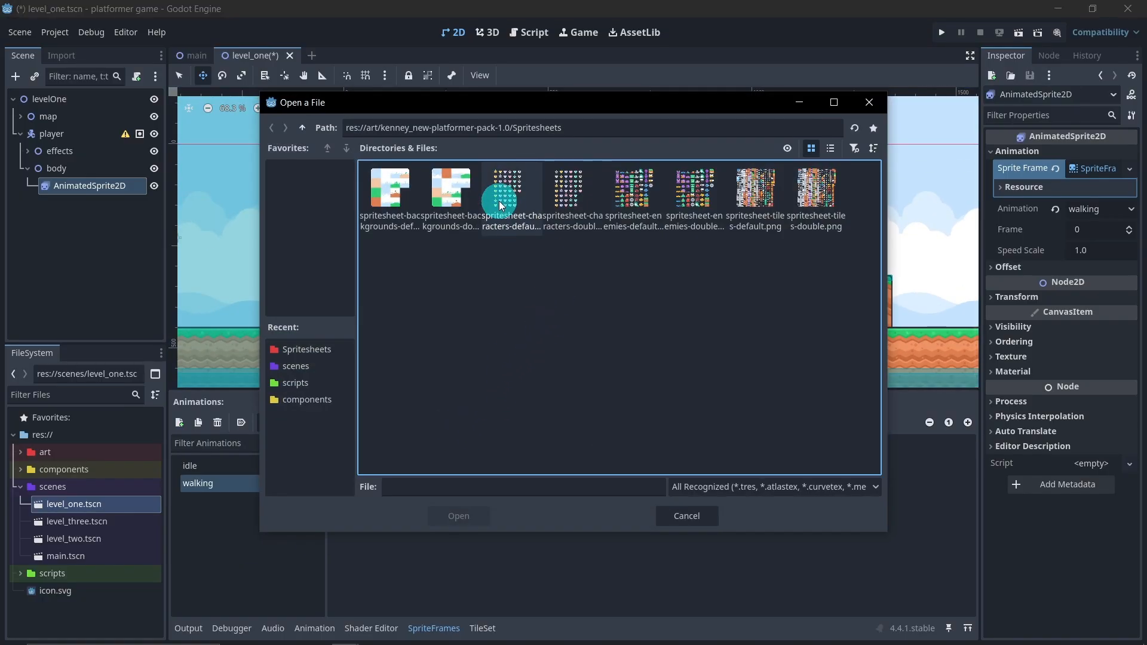
pyautogui.doubleClick(517, 195)
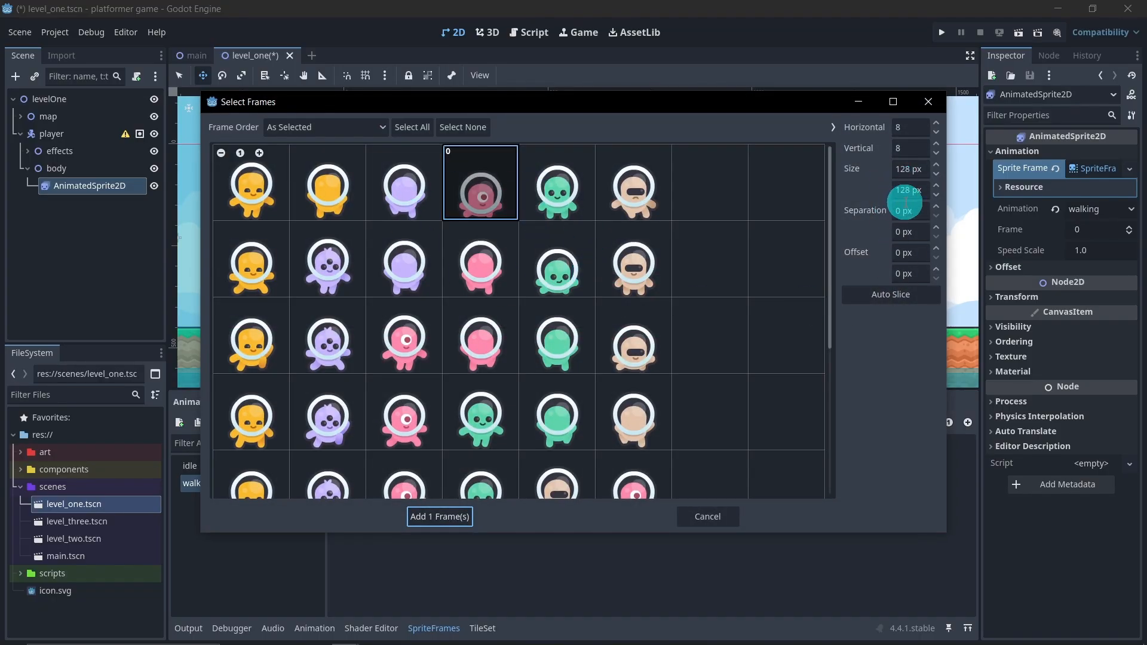
pyautogui.scroll(-2, 601, 350)
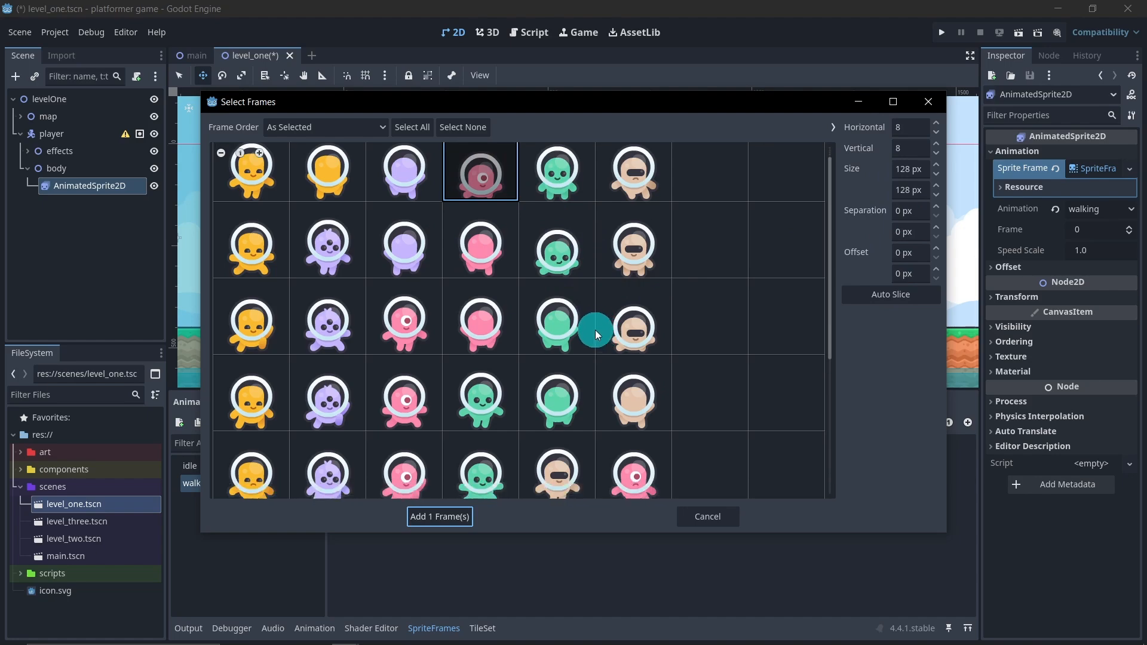
pyautogui.scroll(-2, 596, 332)
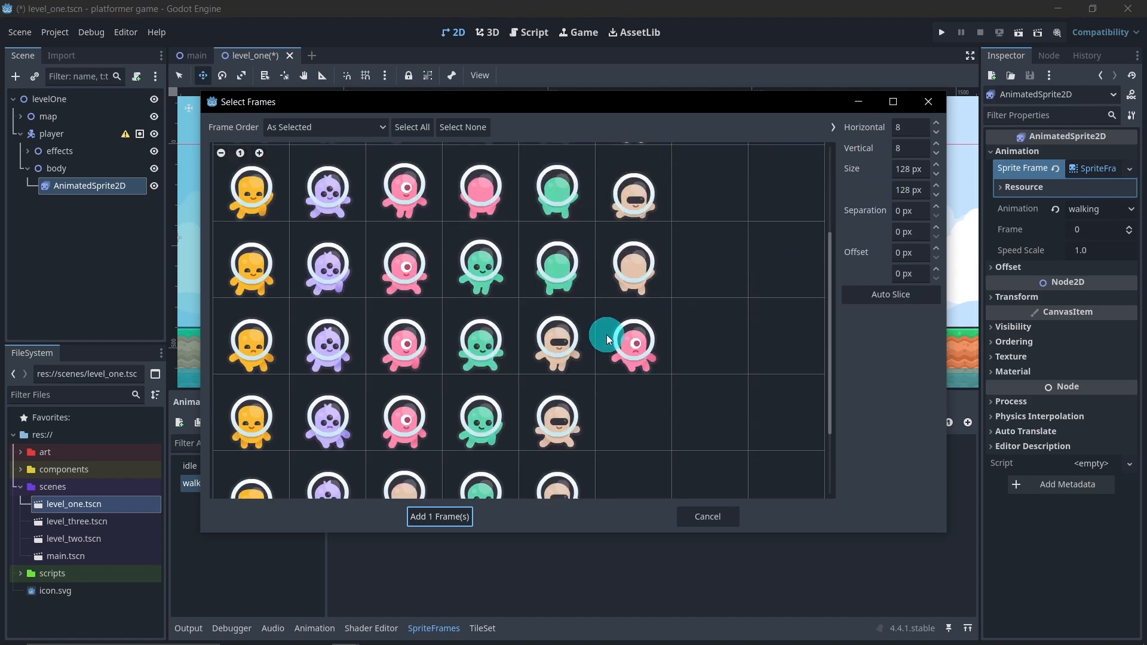
pyautogui.scroll(1, 608, 336)
pyautogui.scroll(-2, 608, 337)
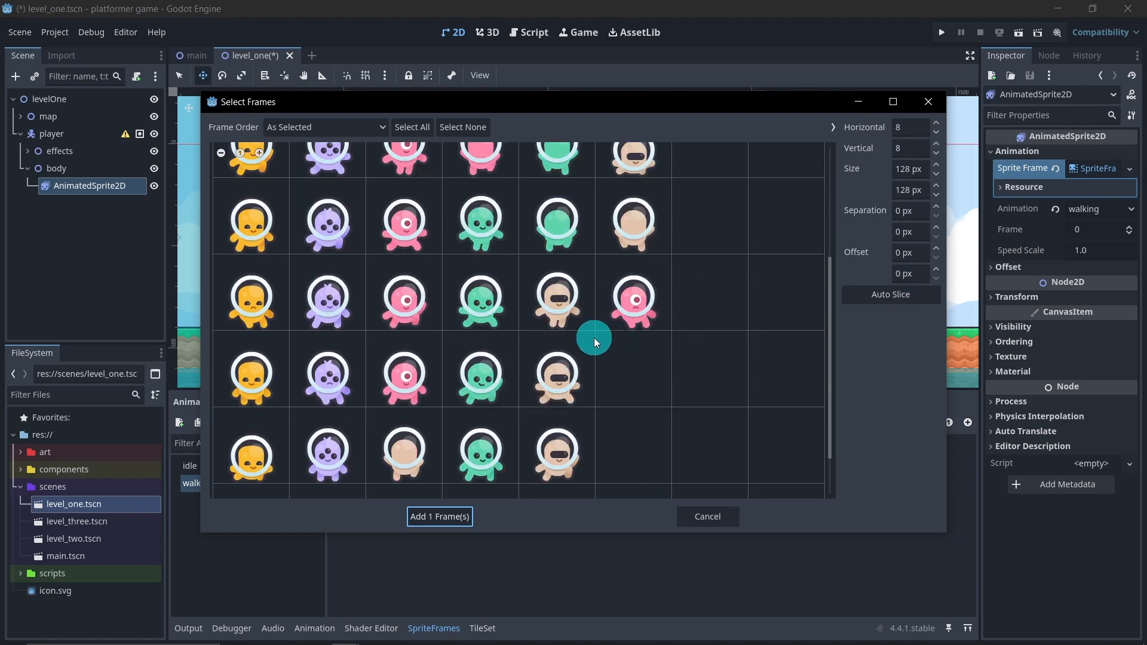
pyautogui.click(508, 307)
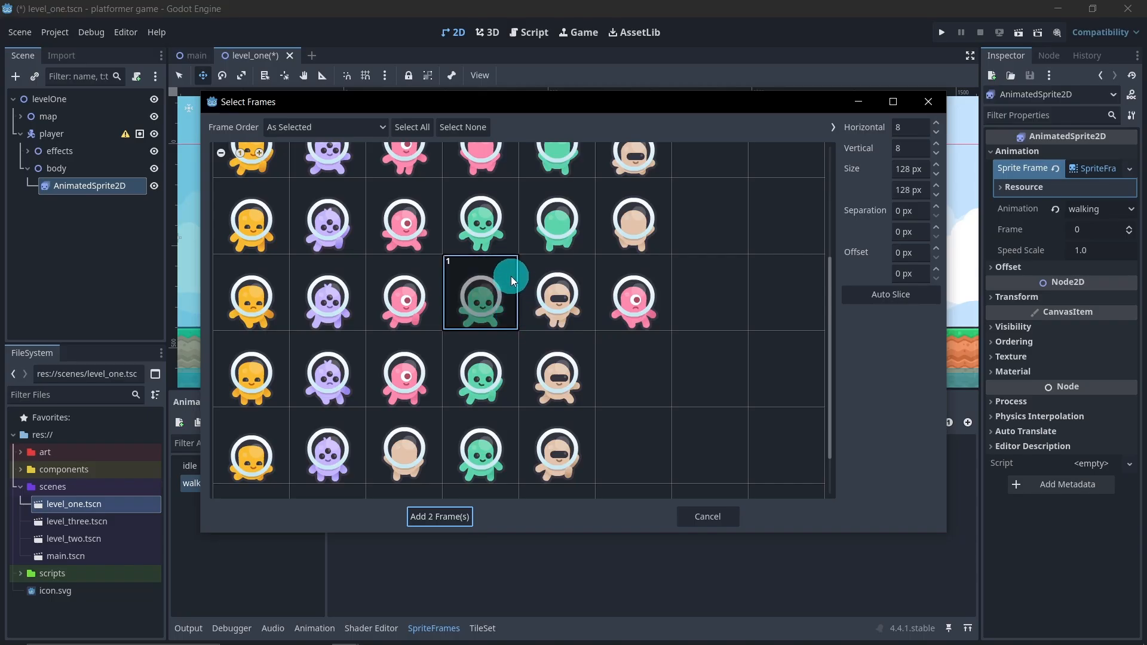
pyautogui.click(504, 239)
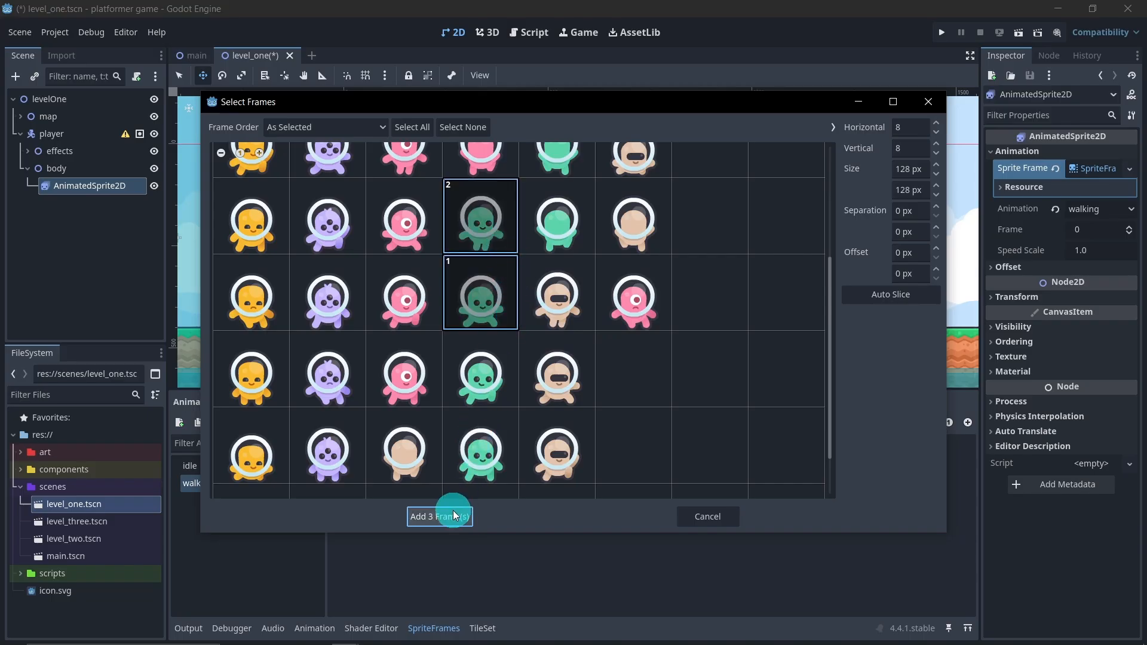
pyautogui.scroll(4, 535, 302)
pyautogui.click(501, 196)
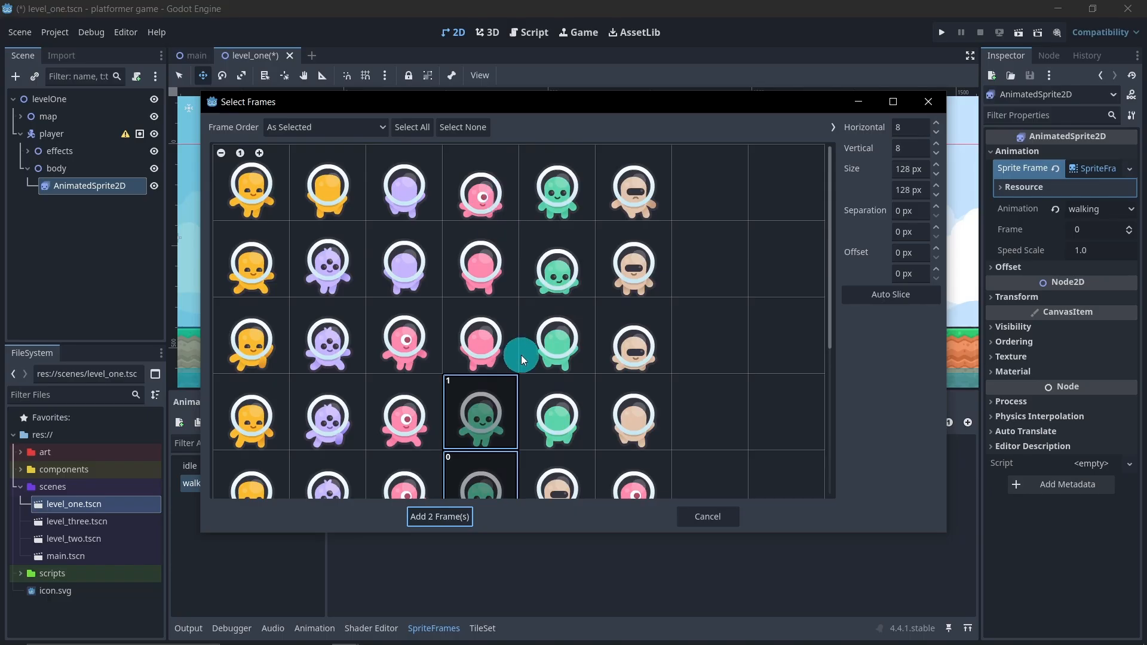
pyautogui.scroll(-2, 520, 353)
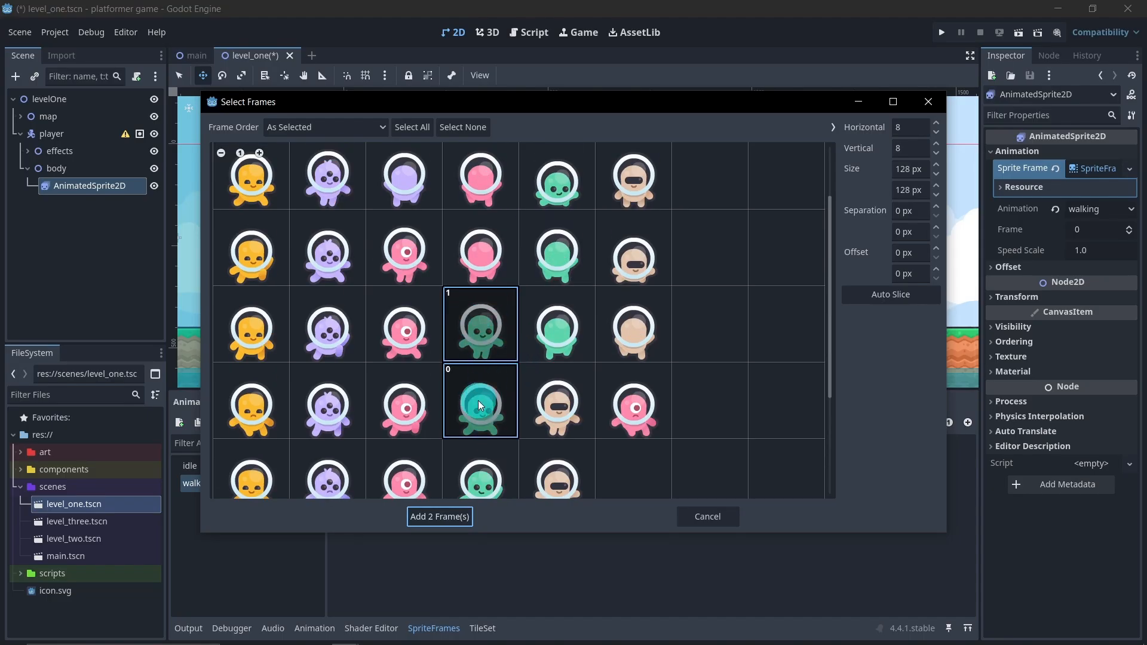
pyautogui.click(443, 518)
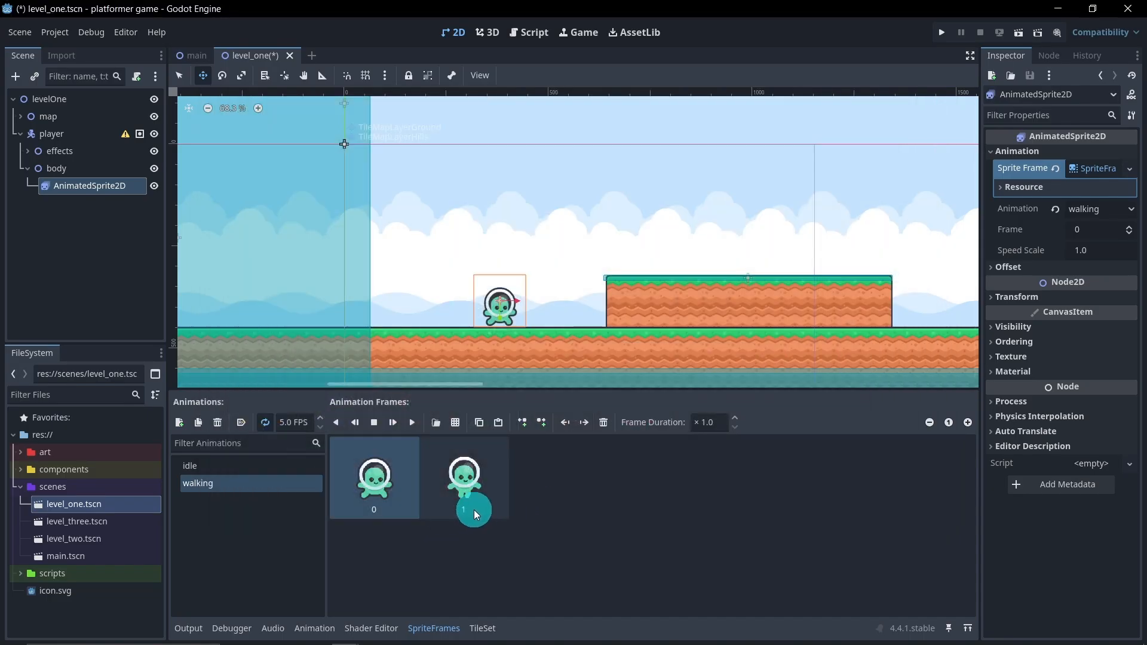
# Play the walking animation and compare it with the idle animation on the character in the level
pyautogui.click(414, 422)
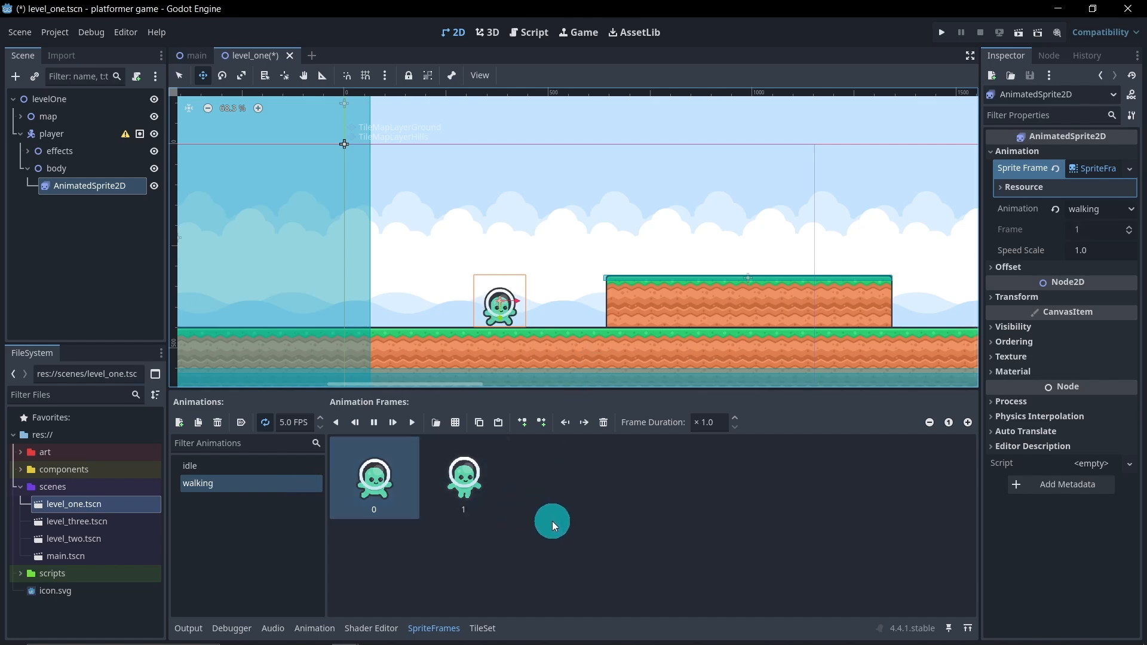
pyautogui.click(202, 466)
pyautogui.click(207, 483)
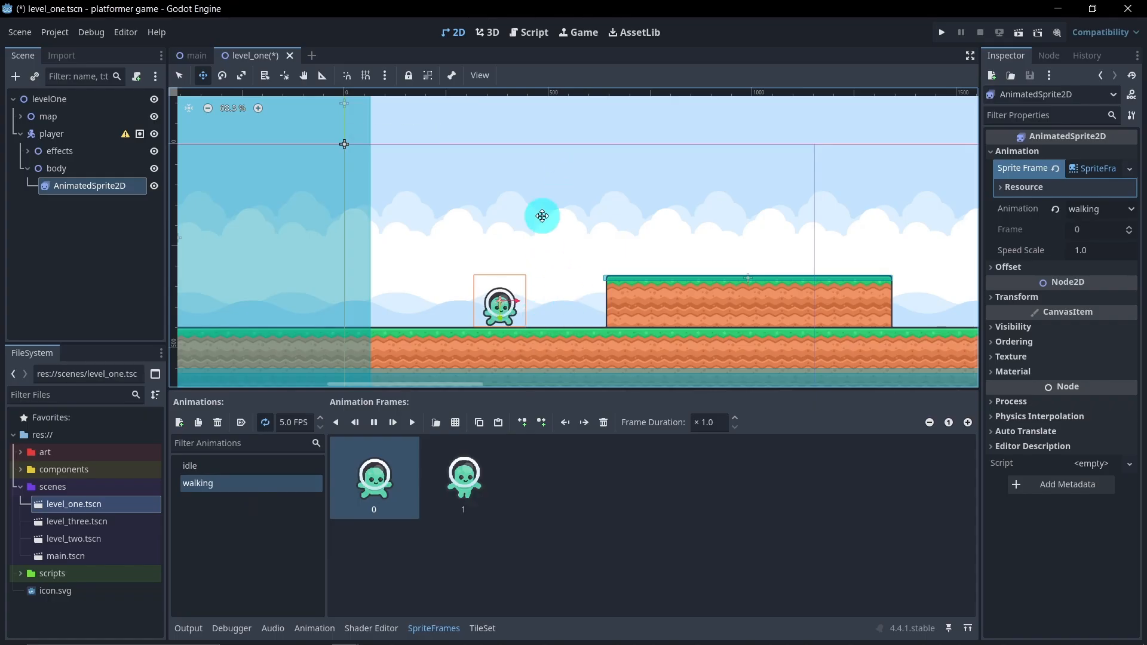
pyautogui.click(483, 562)
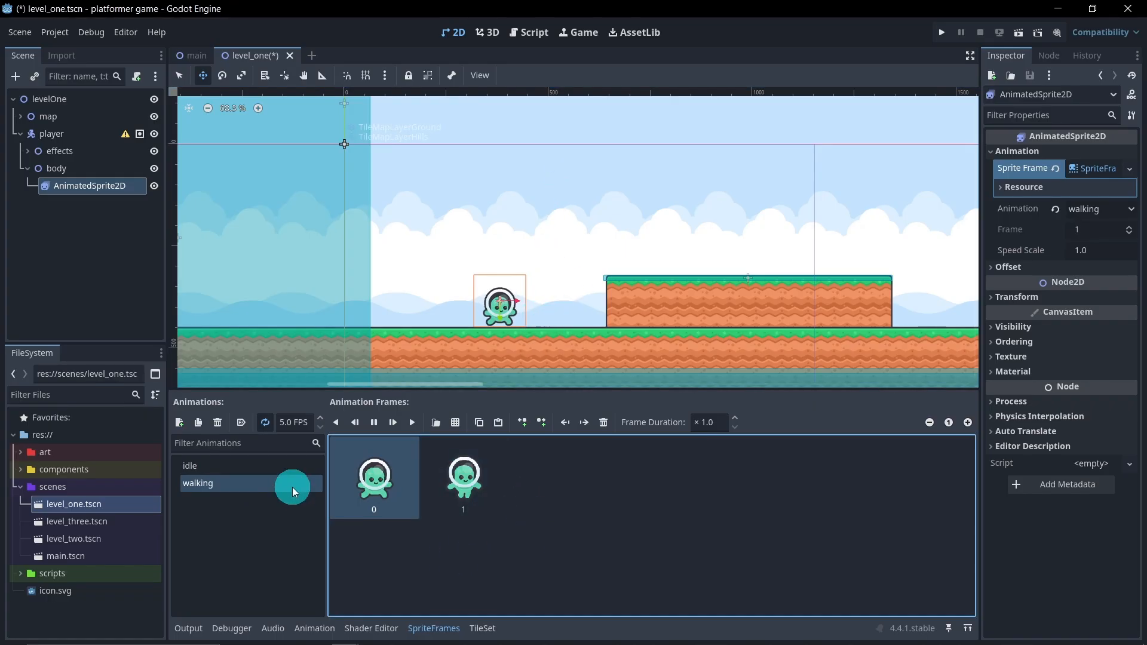
pyautogui.click(224, 466)
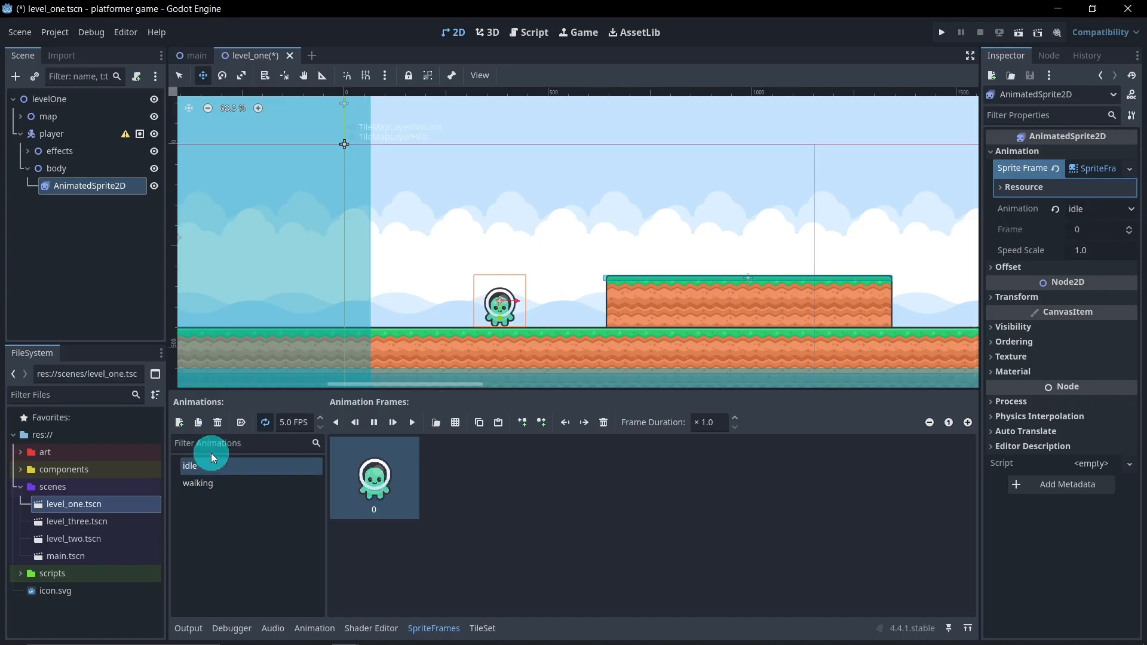
# Add a third animation named "jumpUp" to the sprite frames
pyautogui.click(181, 427)
pyautogui.doubleClick(240, 481)
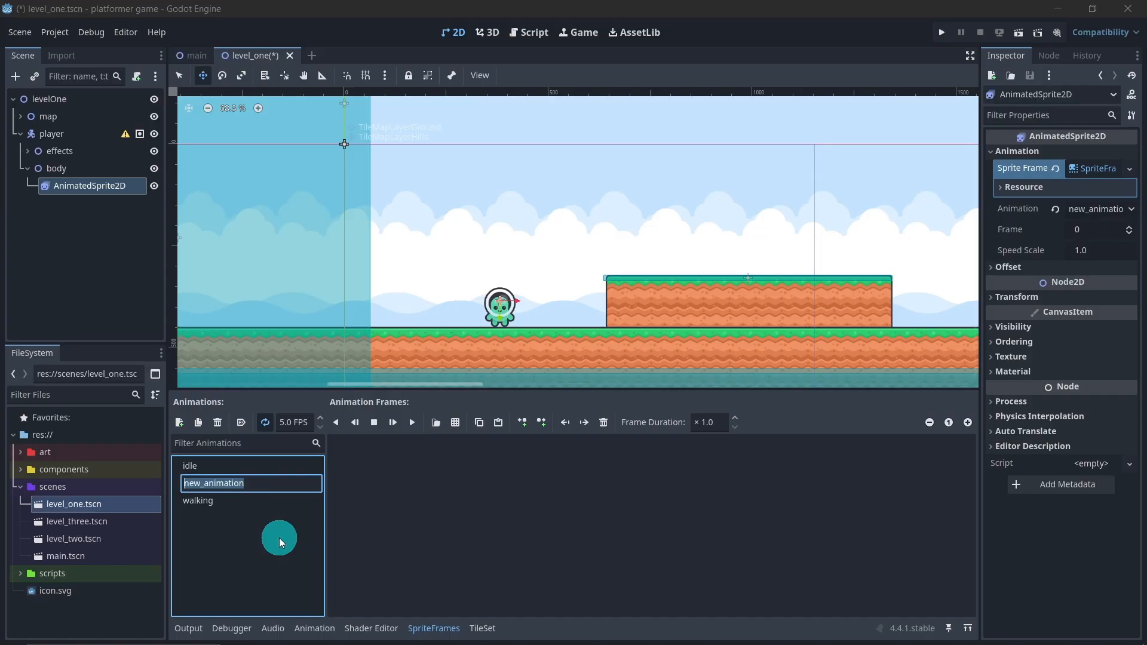
pyautogui.write('jumpUp')
pyautogui.press('Return')
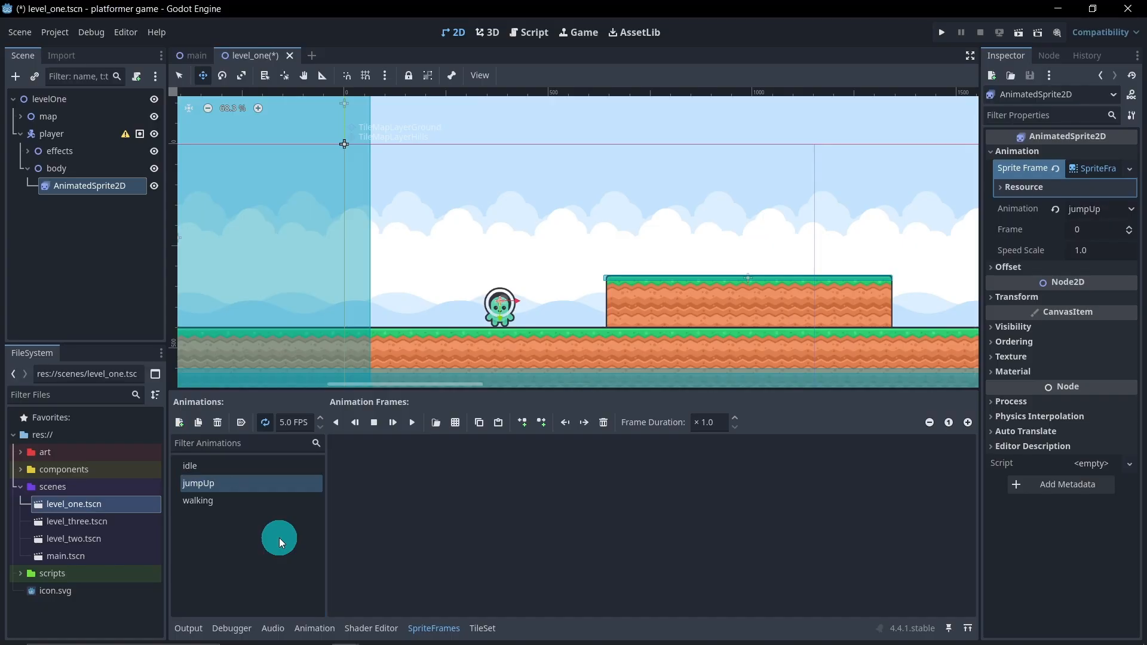
# Rename the jumpUp animation as "inAirUp"
pyautogui.doubleClick(225, 484)
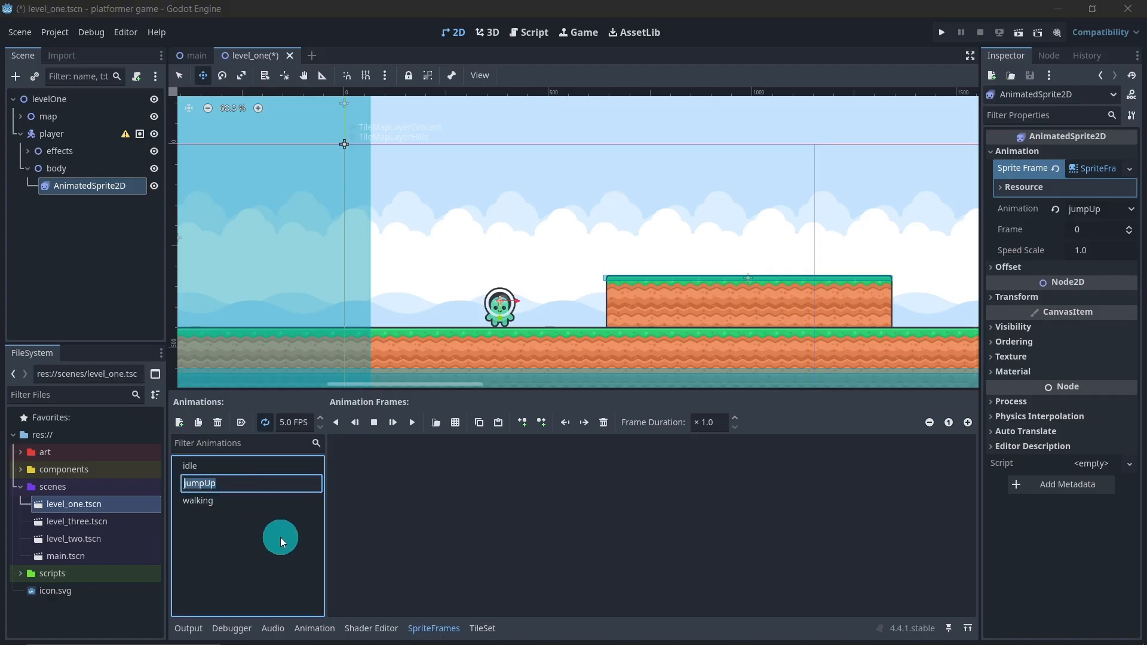
pyautogui.write('inAirUp')
pyautogui.press('Return')
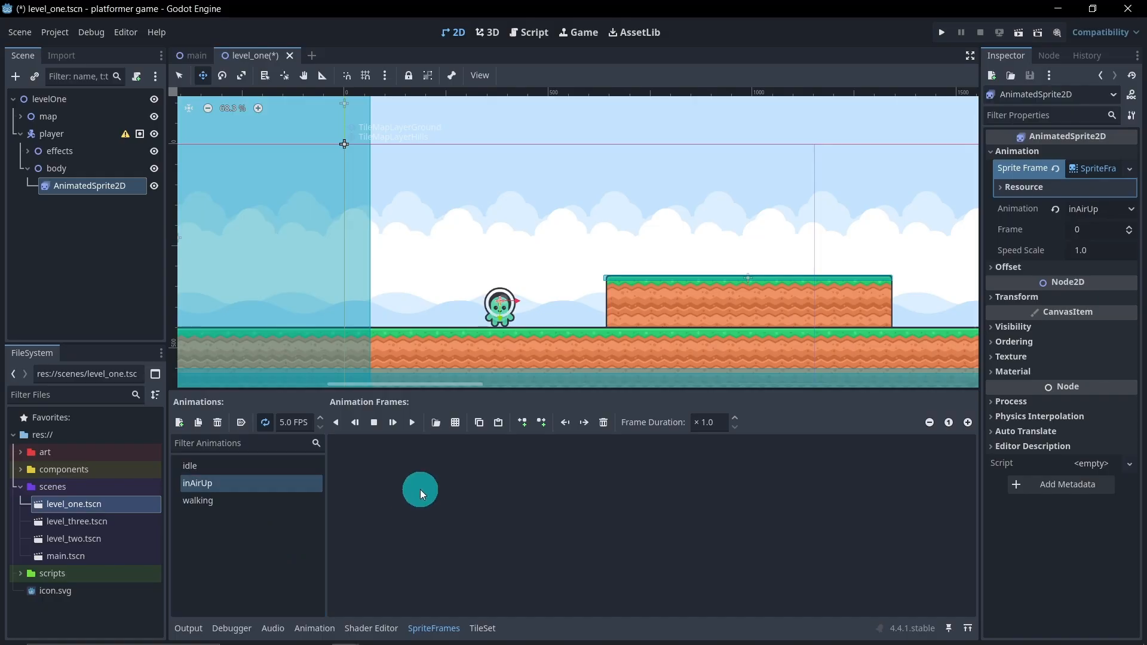
# Add the green character in the fourth column, sixth row of spritesheet-characters-default.png to the inAirUp animation
pyautogui.click(454, 423)
pyautogui.click(504, 206)
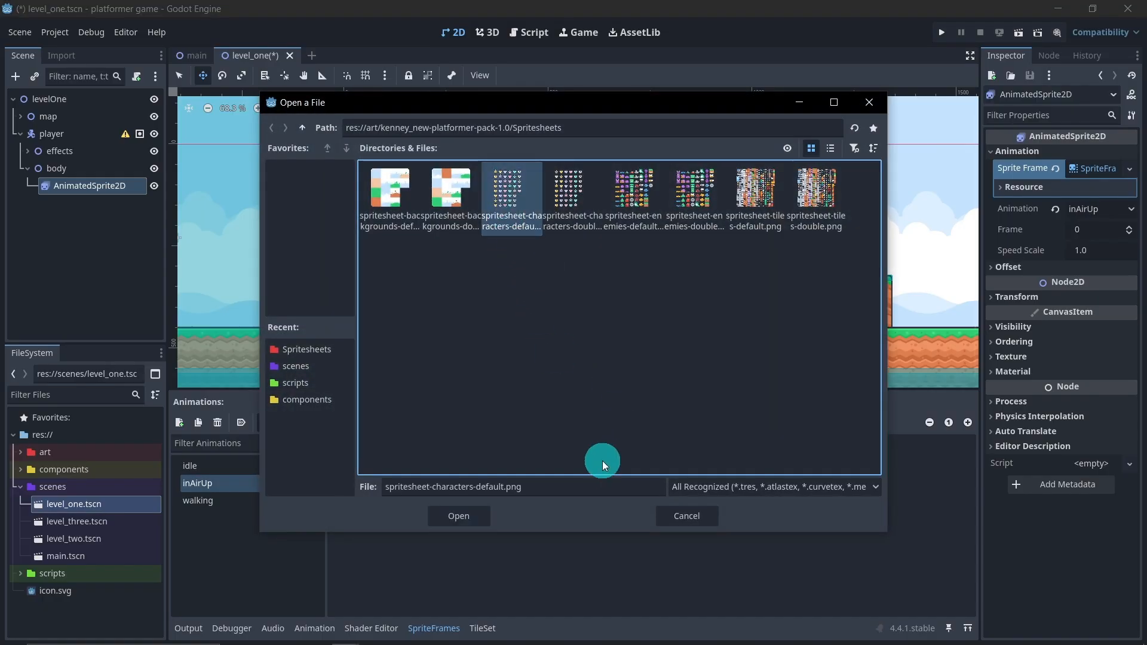
pyautogui.click(450, 517)
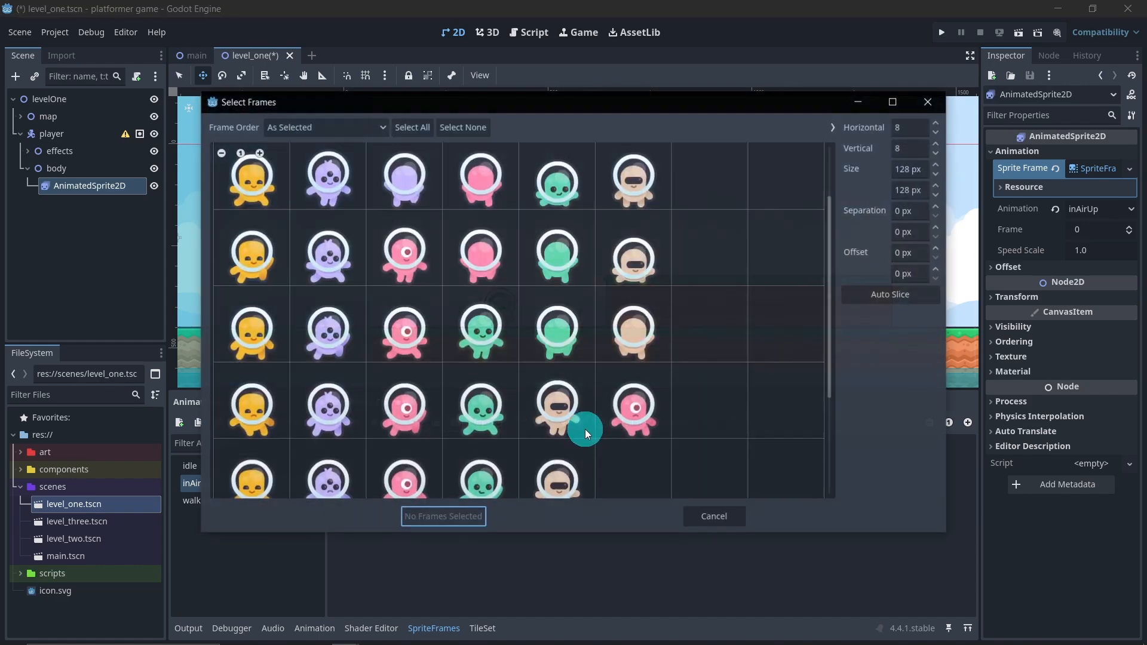
pyautogui.scroll(-3, 522, 367)
pyautogui.click(498, 356)
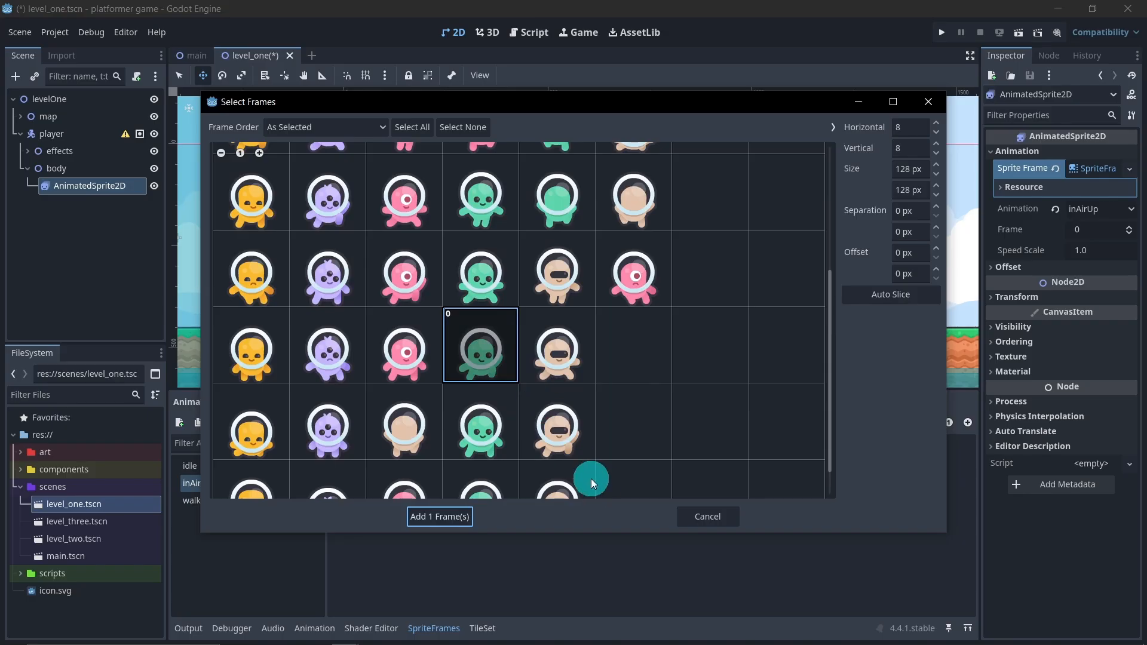
pyautogui.click(465, 516)
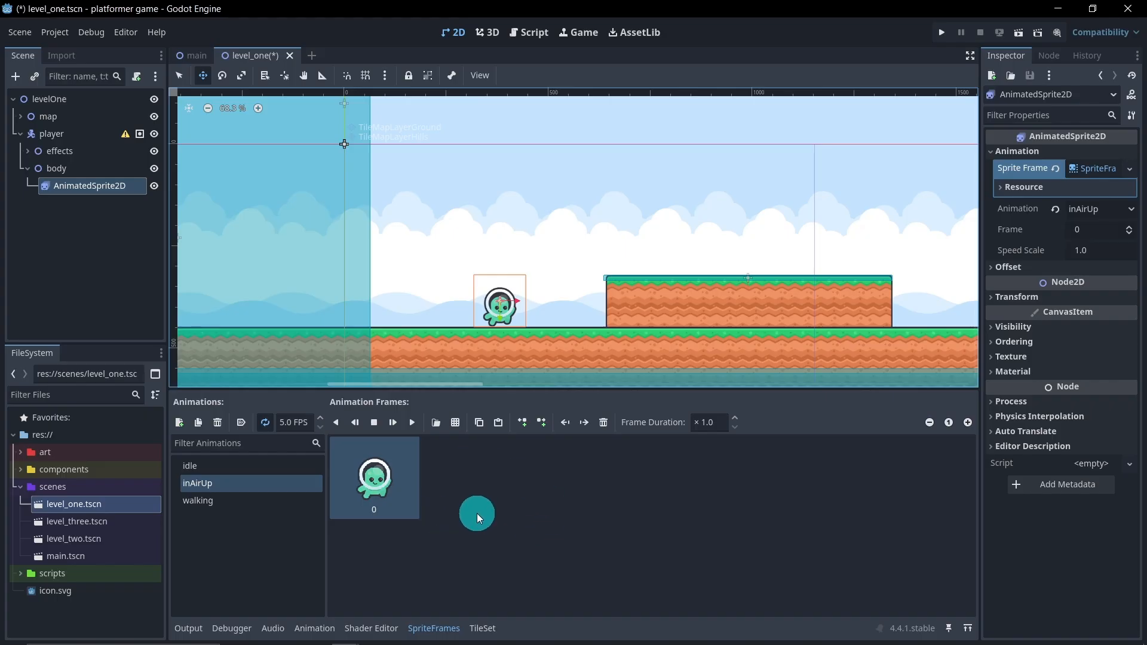
# Add a fourth animation named "inAirDown" to the sprite frames
pyautogui.click(179, 423)
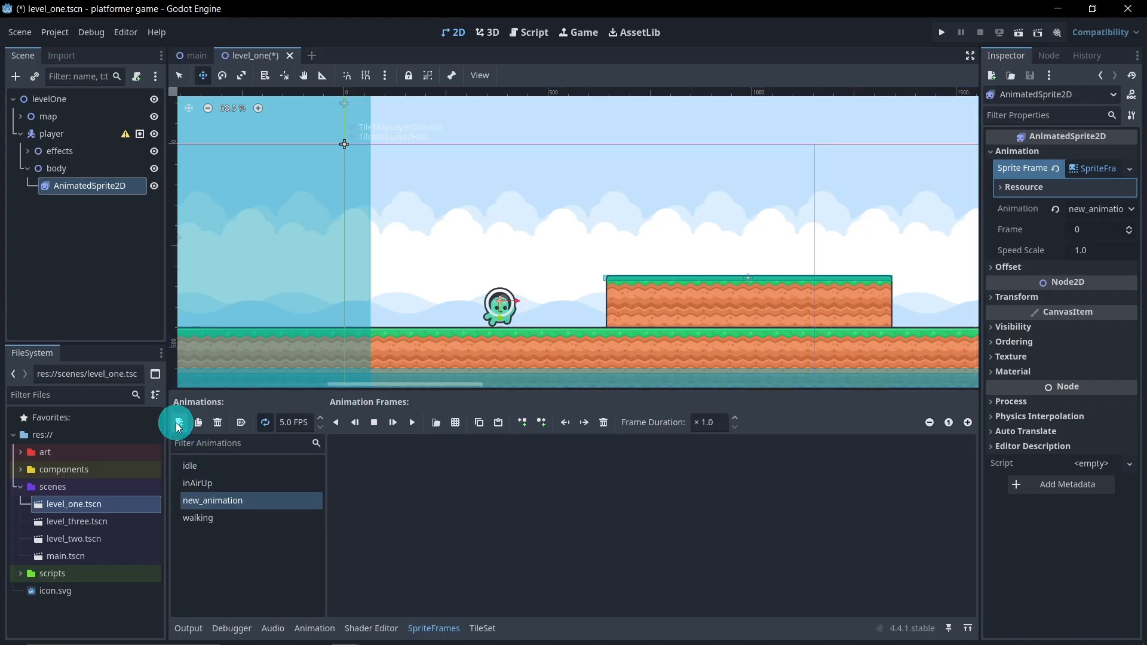
pyautogui.doubleClick(268, 509)
pyautogui.write('in')
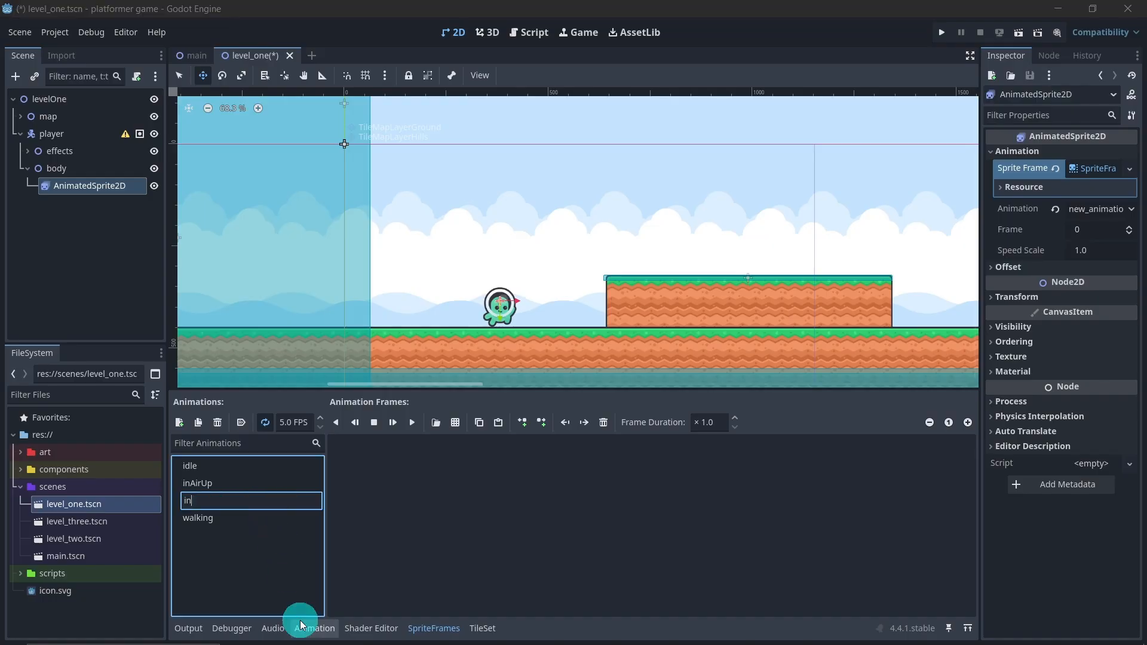
pyautogui.write('AirDown')
pyautogui.press('Return')
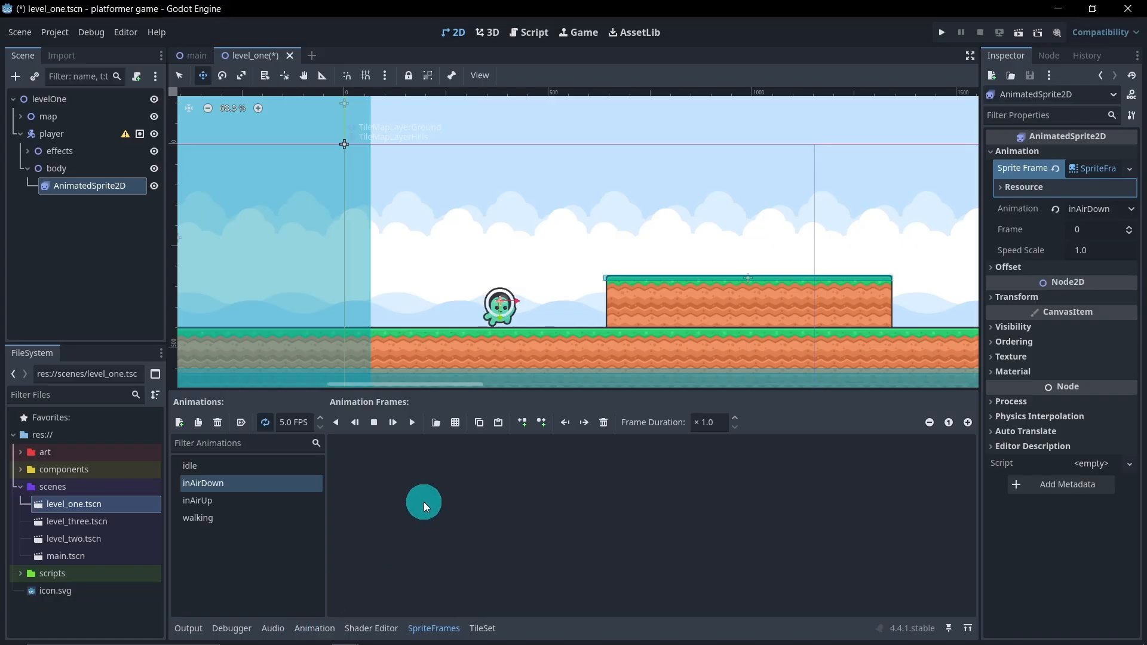
# Add the fourth-column, fifth-row green character of spritesheet-characters-default.png to the inAirDown animation and compare it with inAirUp
pyautogui.click(456, 423)
pyautogui.click(537, 243)
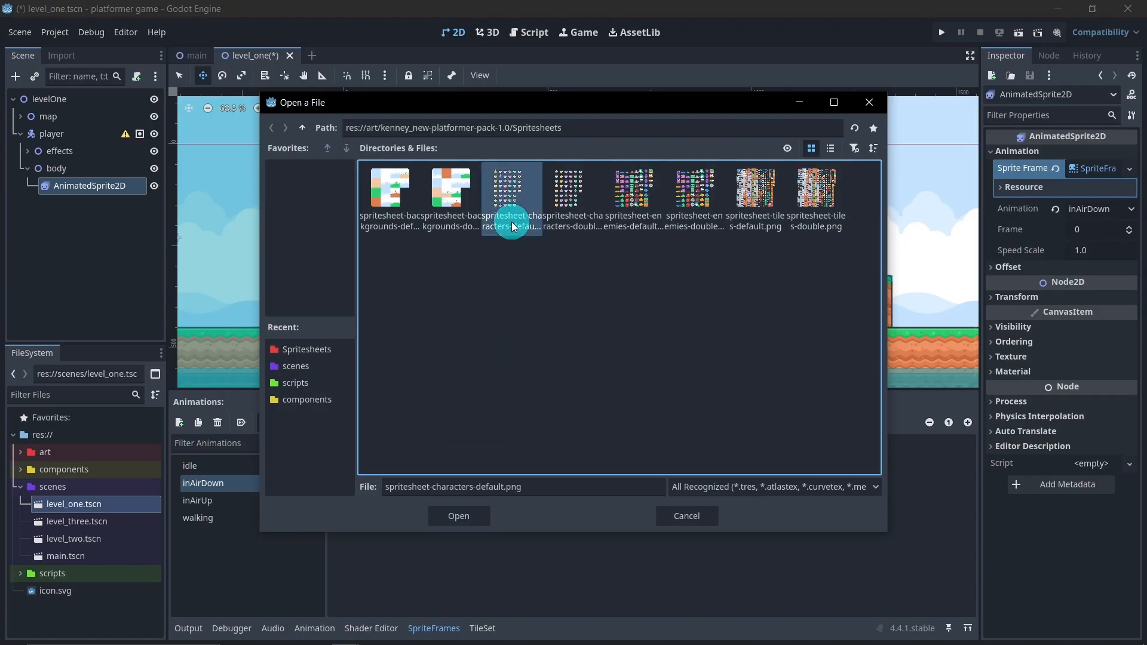
pyautogui.doubleClick(530, 228)
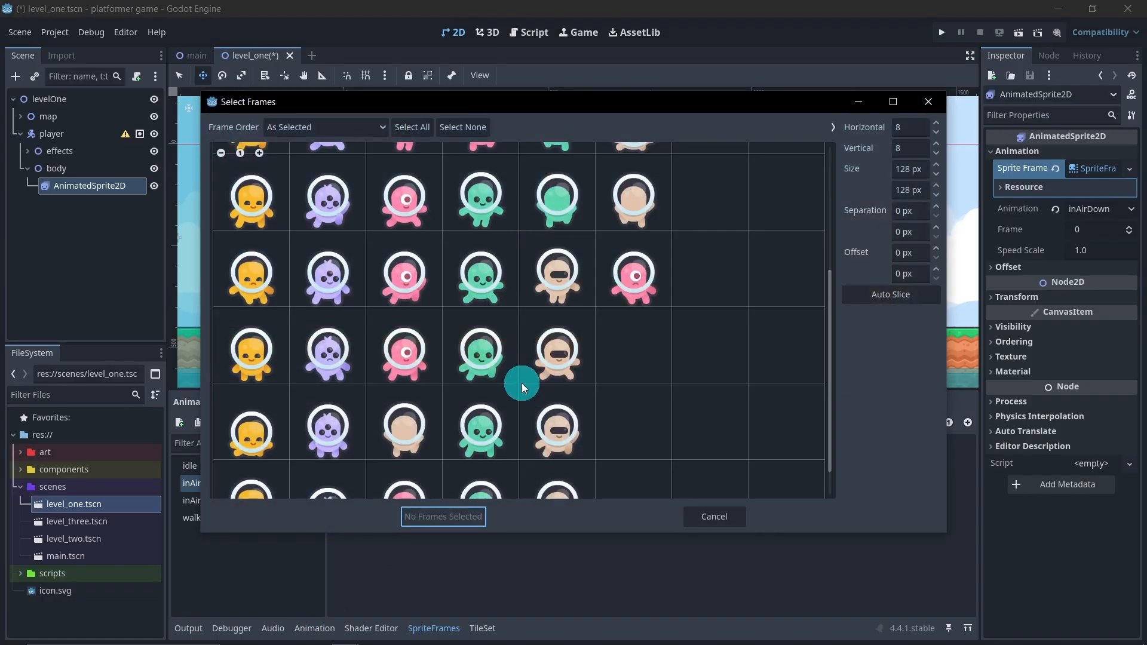
pyautogui.scroll(1, 509, 358)
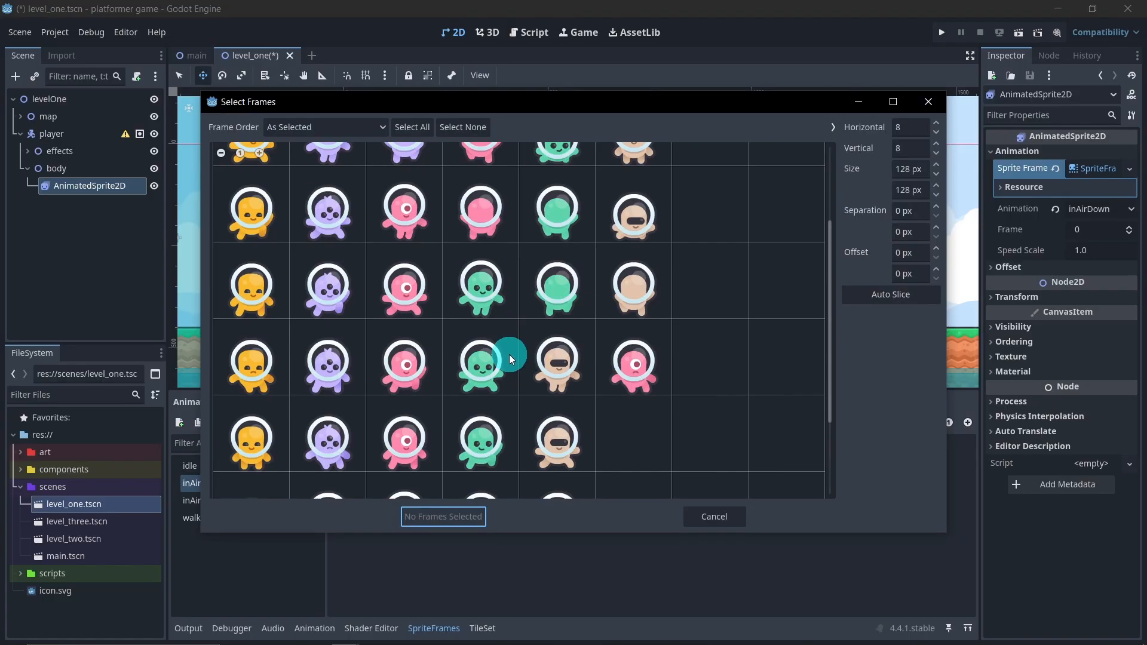
pyautogui.scroll(-2, 509, 359)
pyautogui.scroll(3, 513, 359)
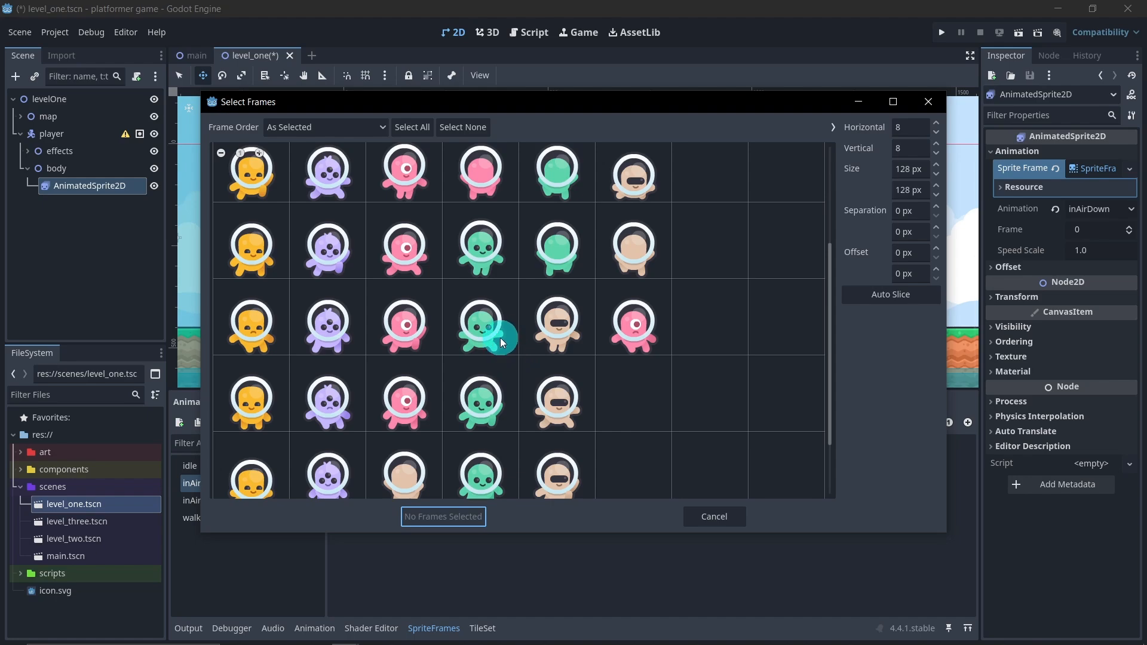
pyautogui.click(501, 334)
pyautogui.scroll(4, 561, 404)
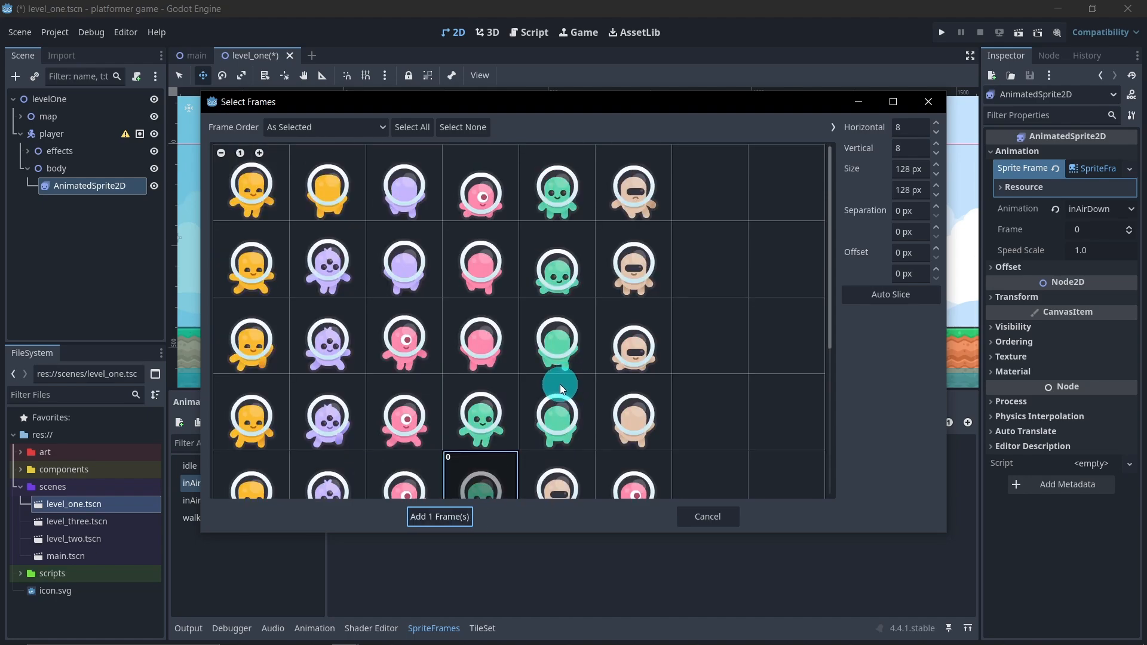
pyautogui.scroll(-6, 559, 384)
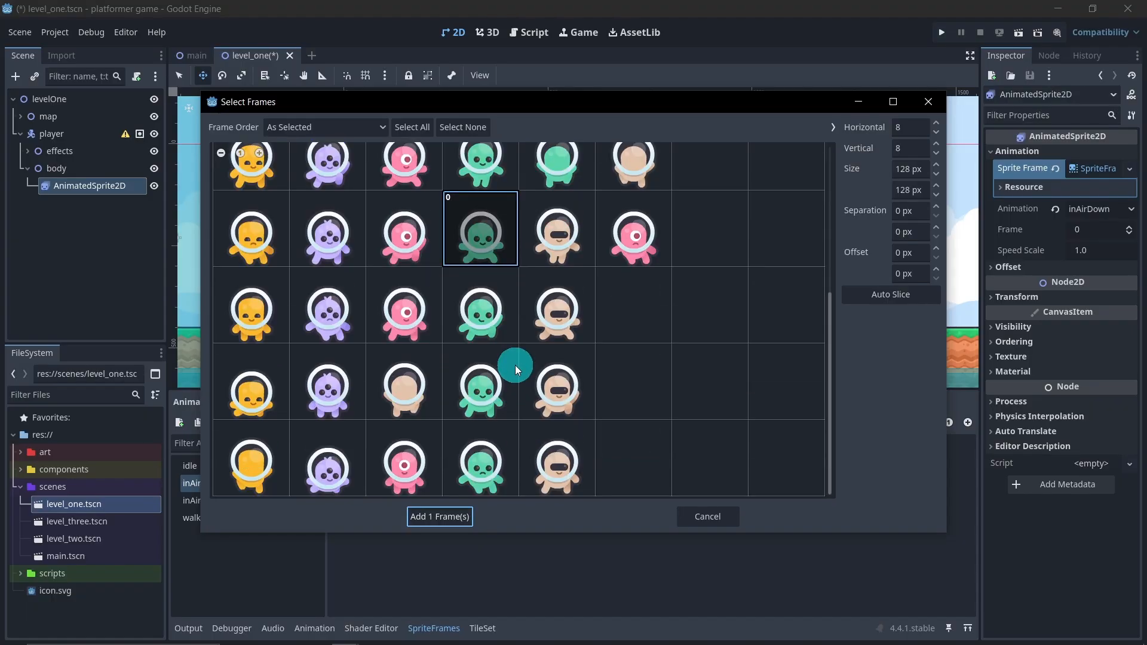
pyautogui.scroll(1, 516, 365)
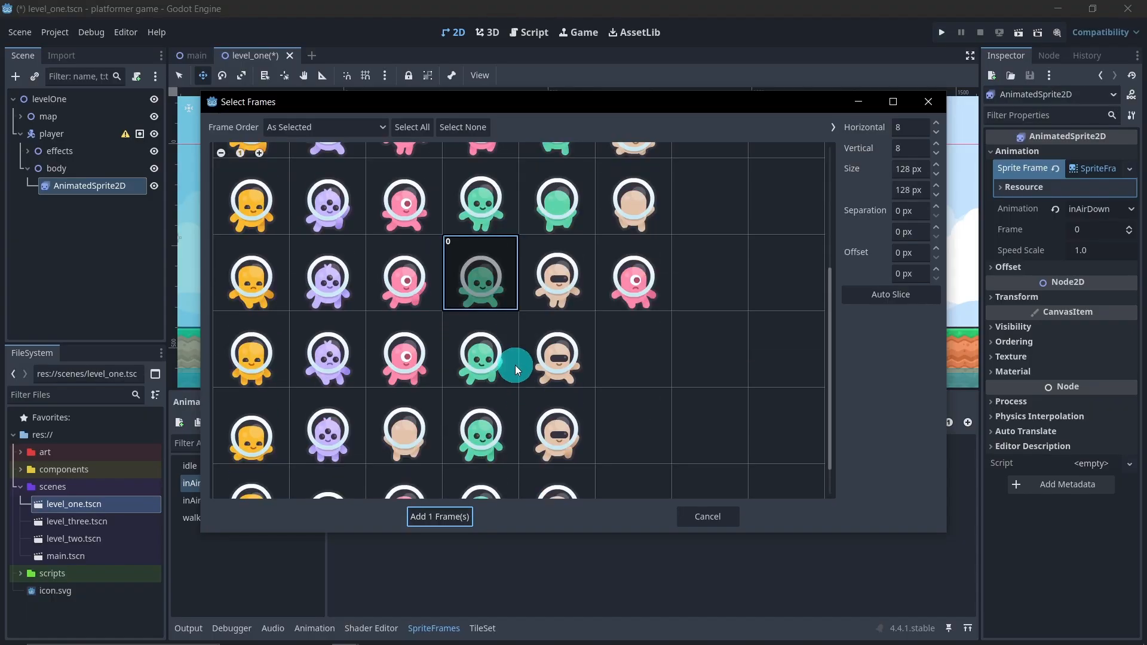
pyautogui.click(453, 515)
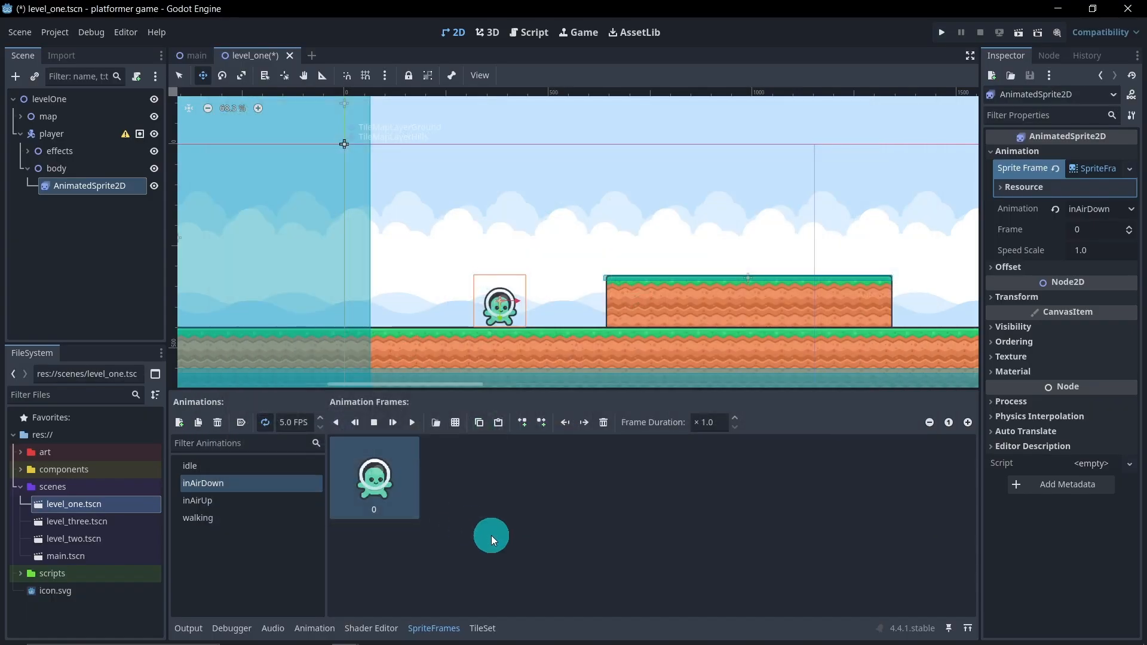
pyautogui.click(254, 502)
pyautogui.click(267, 482)
pyautogui.click(238, 518)
pyautogui.click(223, 467)
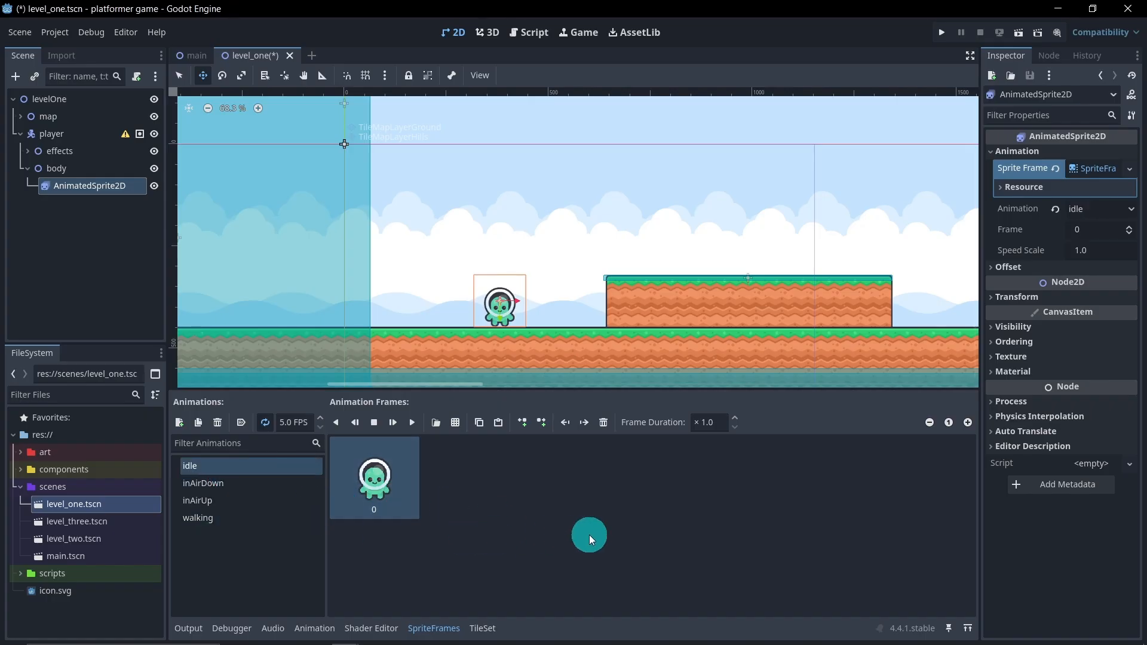
pyautogui.click(478, 561)
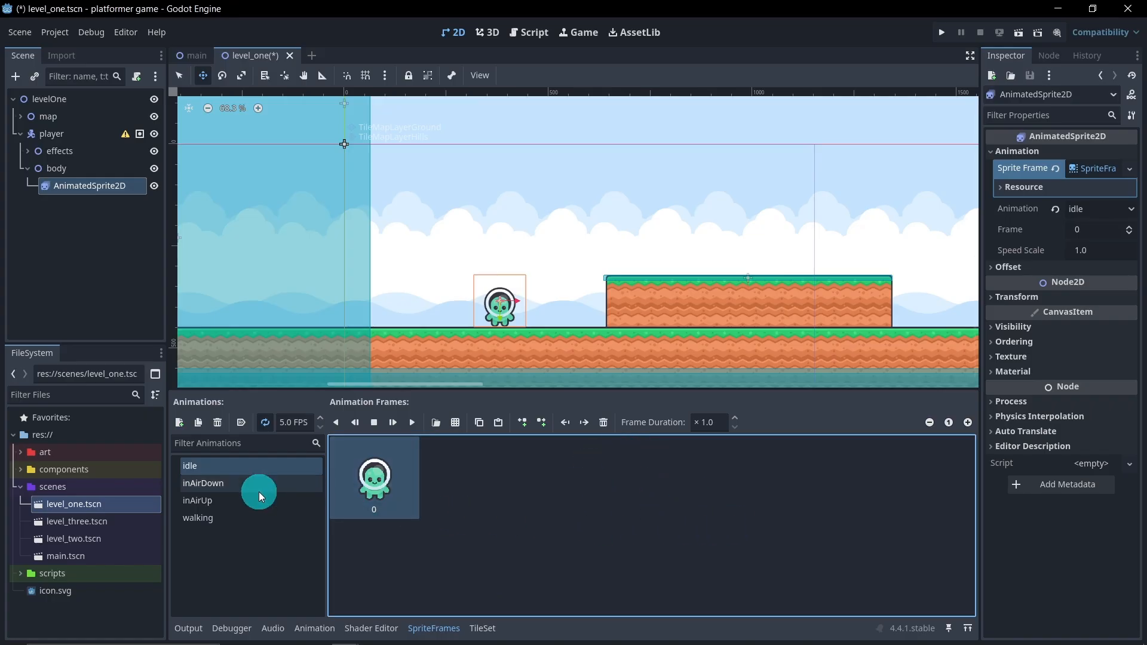
# Add a fifth animation named "gameOver" to the sprite frames
pyautogui.click(180, 426)
pyautogui.click(281, 519)
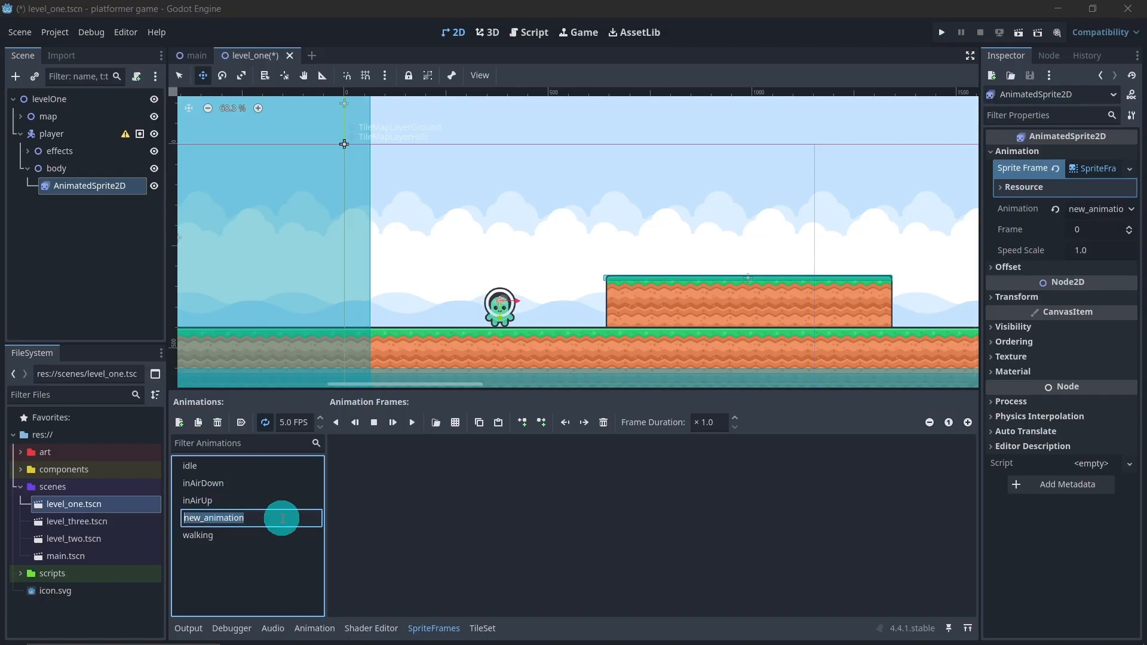
pyautogui.write('game')
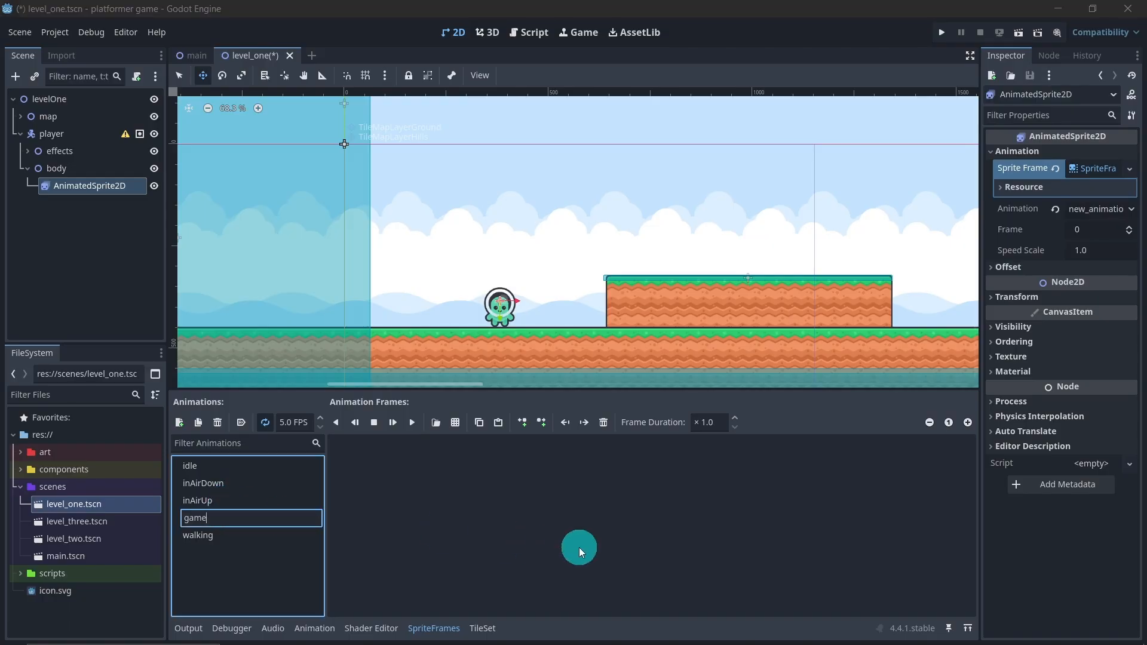
pyautogui.write('Over')
pyautogui.press('Return')
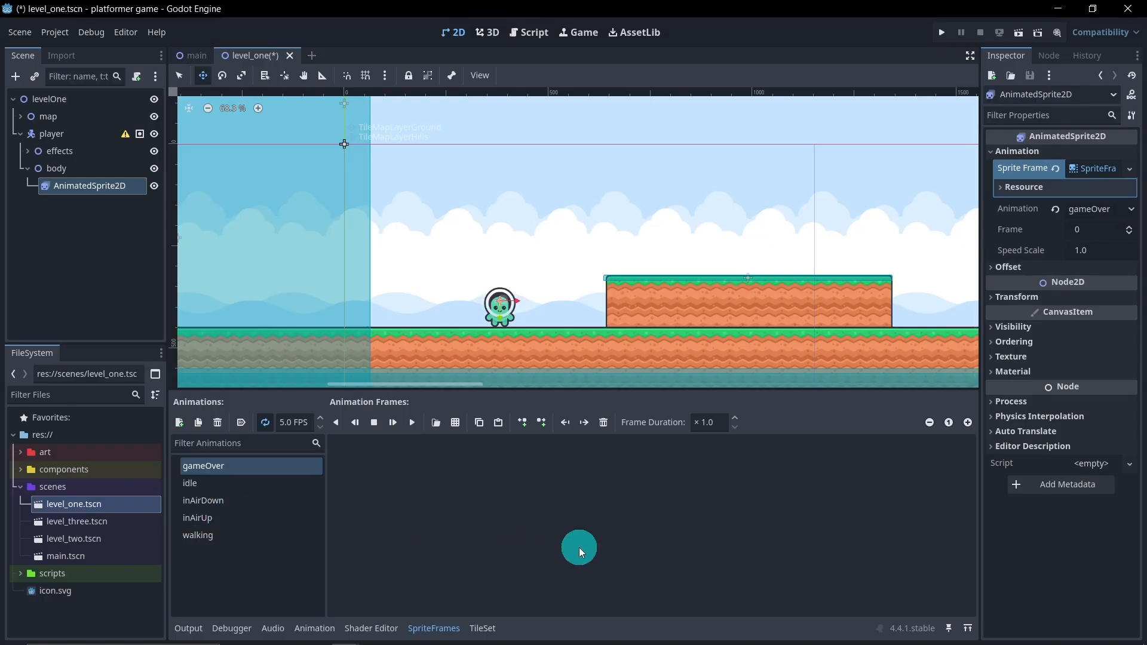
# Add the fourth-column, eighth-row green character of spritesheet-characters-default.png to the gameOver animation
pyautogui.click(456, 424)
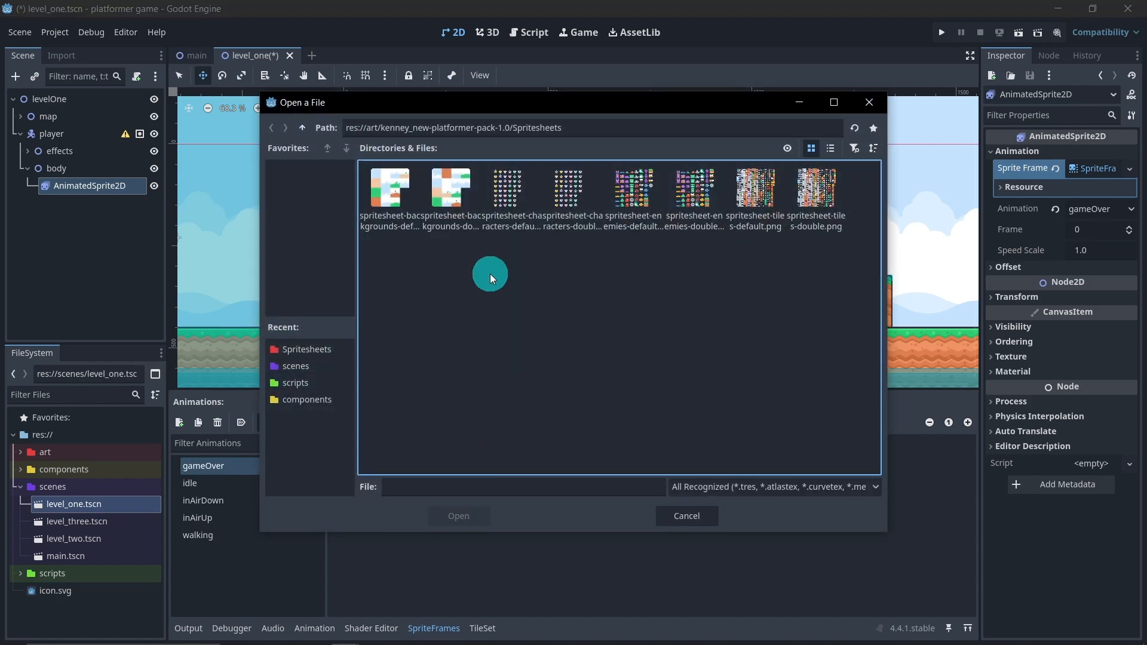
pyautogui.click(490, 220)
pyautogui.click(474, 514)
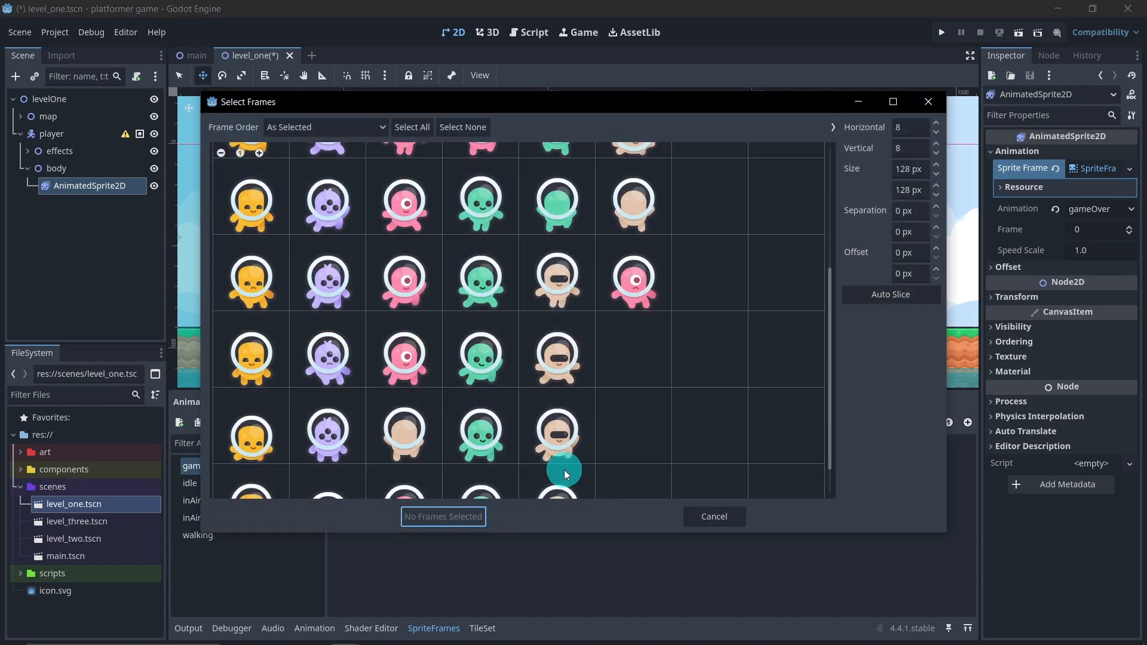
pyautogui.scroll(-2, 625, 399)
pyautogui.click(472, 469)
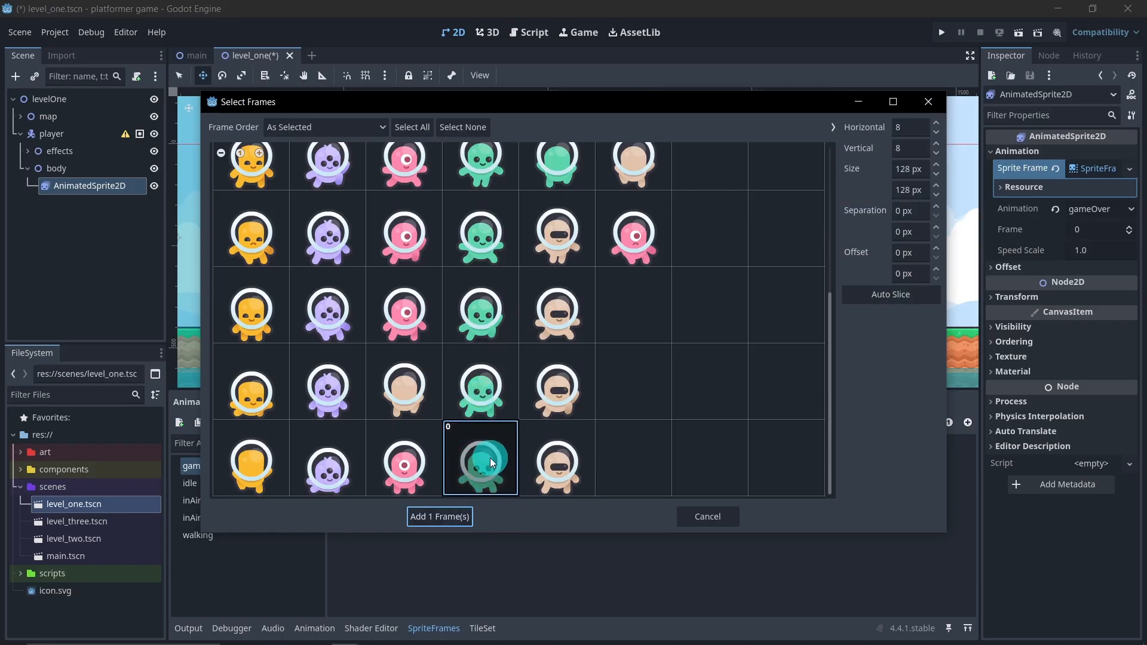
pyautogui.click(441, 517)
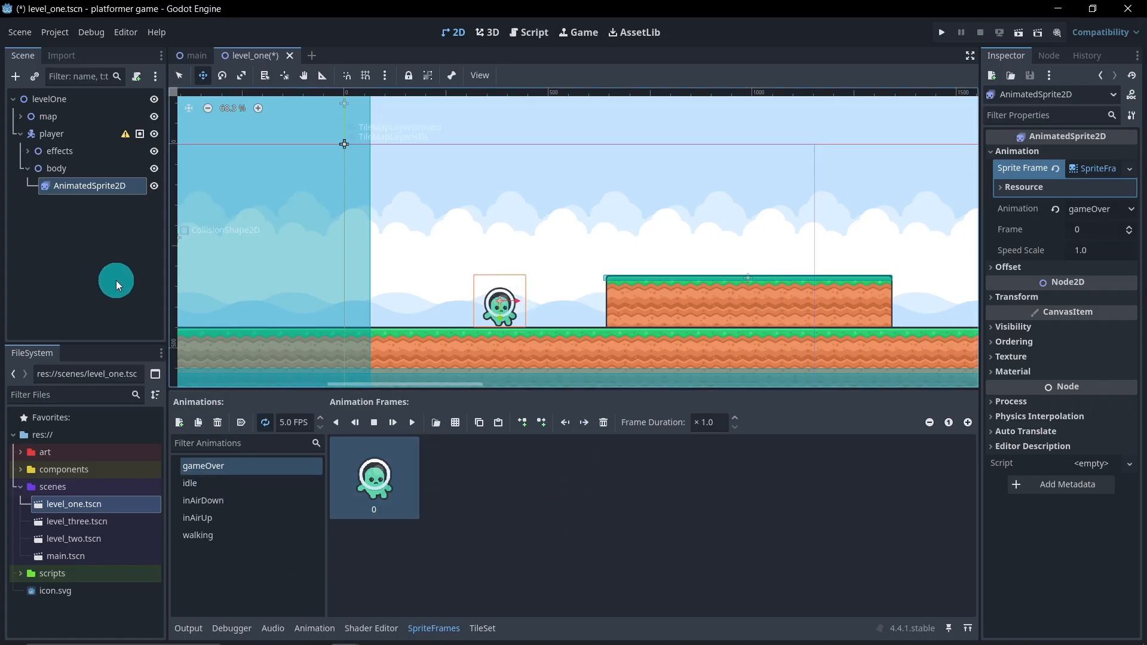
# Duplicate the AnimatedSprite2D node under body and rename the copy "AnimatedSprite2DPower"
pyautogui.click(106, 214)
pyautogui.click(104, 190)
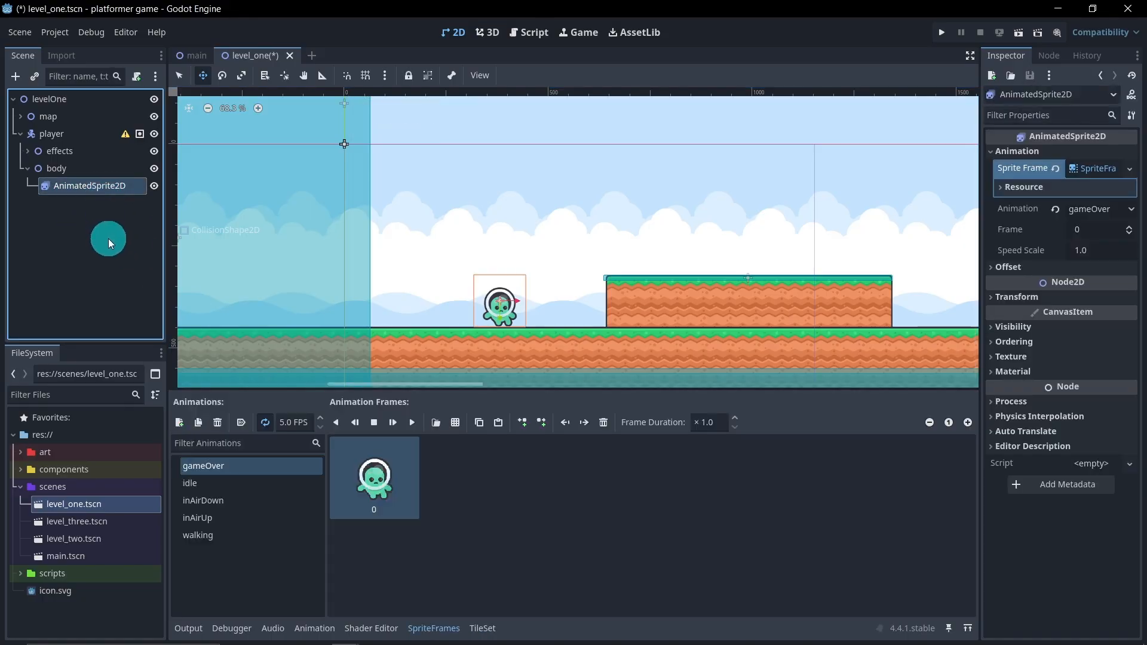
pyautogui.hotkey('ctrl', 'd')
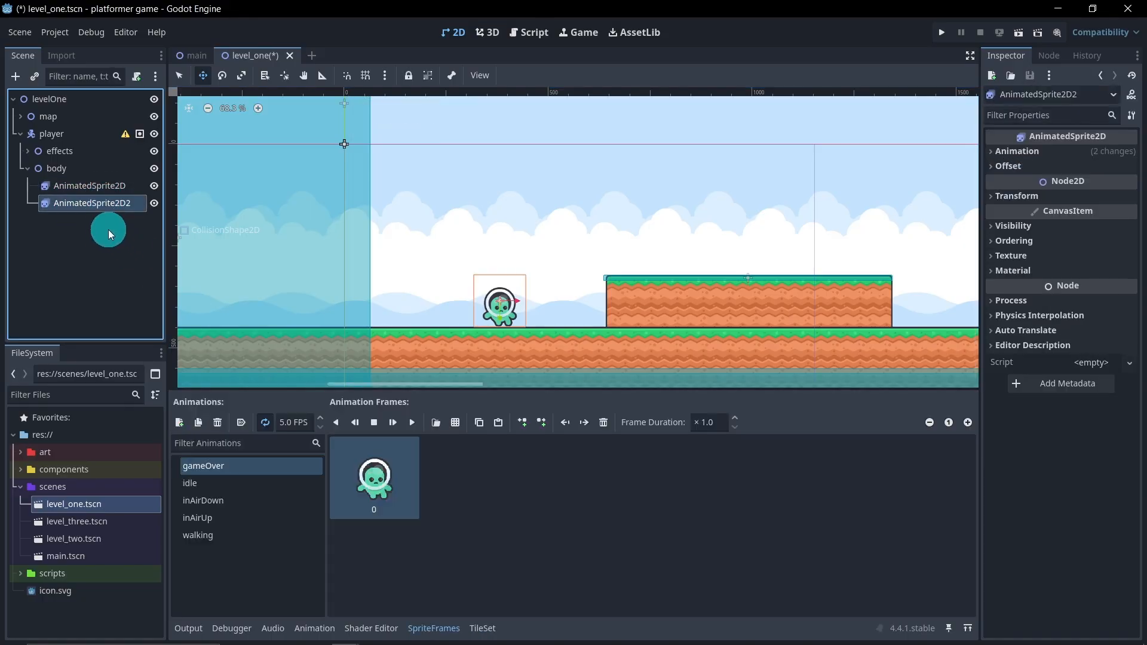
pyautogui.click(130, 204)
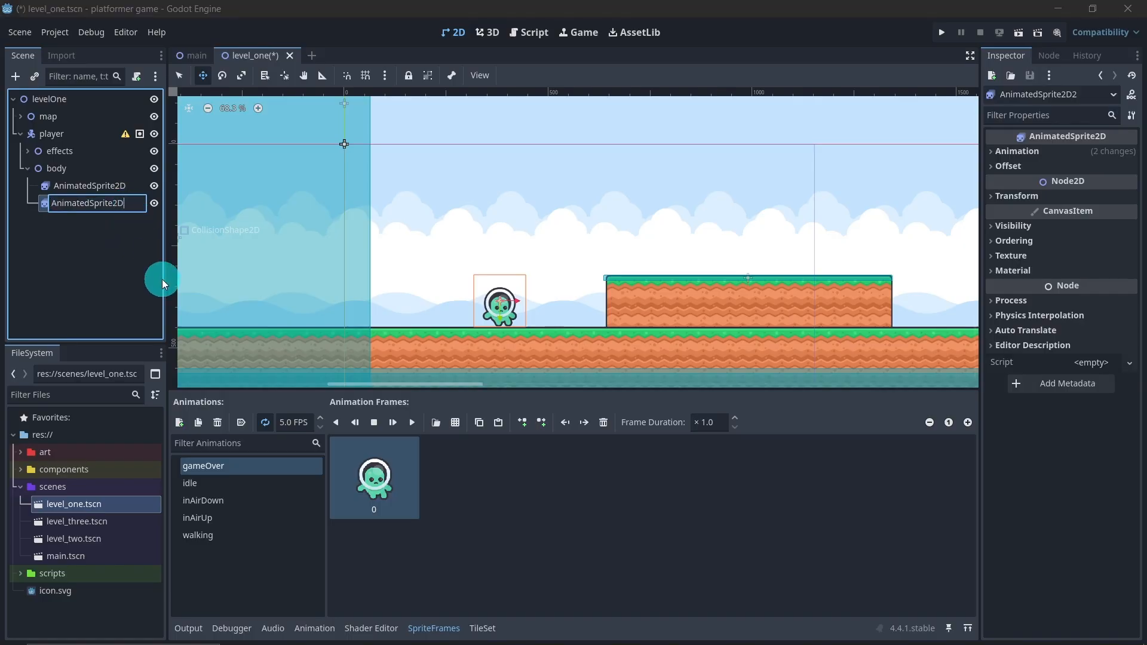
pyautogui.press('BackSpace')
pyautogui.write('PowerU')
pyautogui.press('Return')
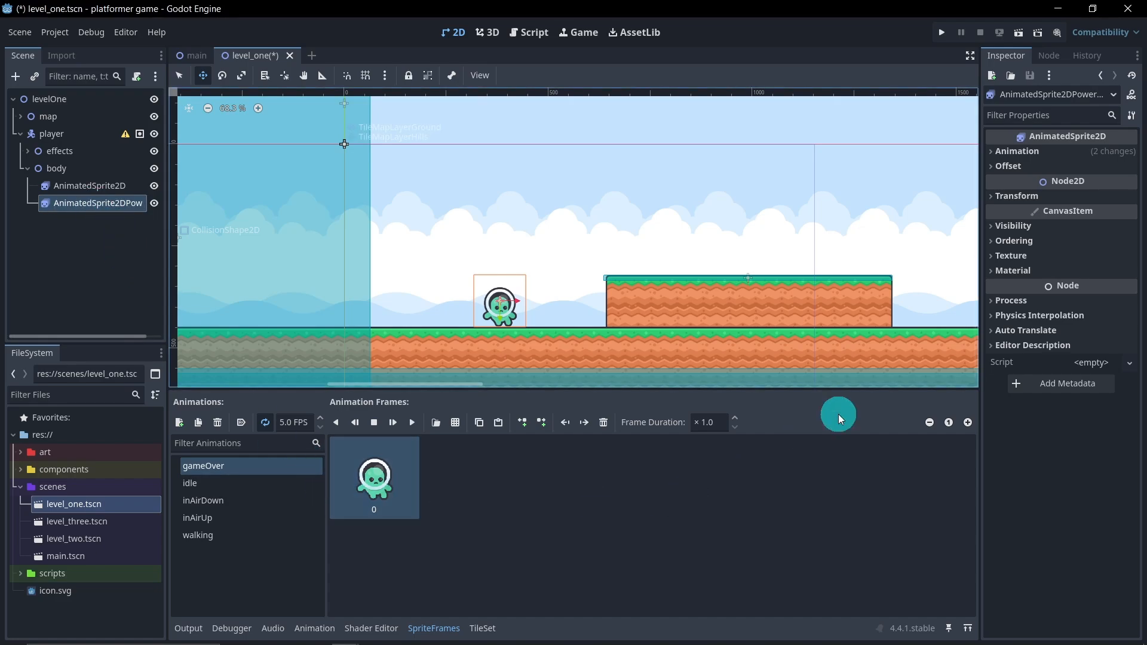
# Make the Sprite Frames resource of the duplicated power sprite unique
pyautogui.click(1037, 153)
pyautogui.rightClick(1091, 170)
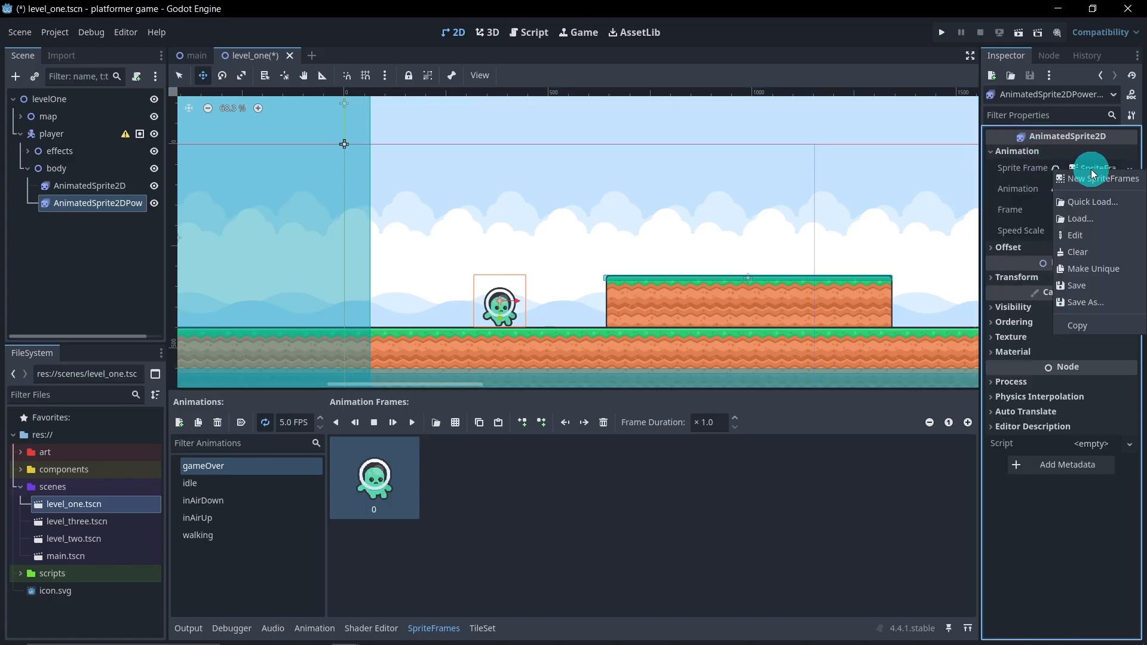
pyautogui.click(1105, 274)
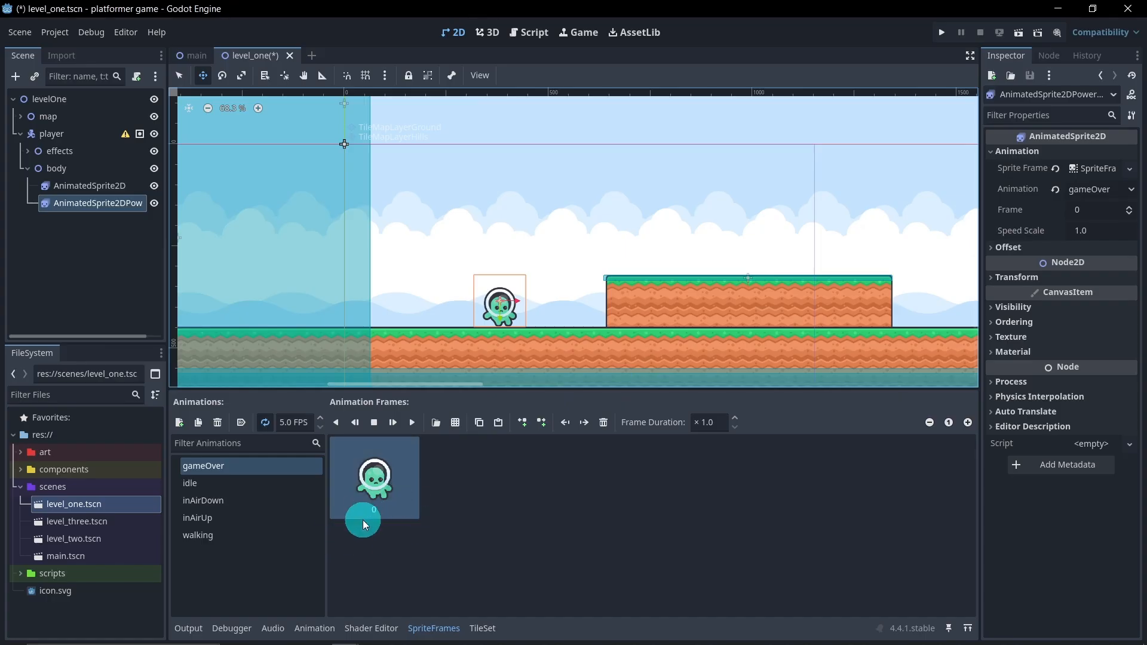
# Replace the power sprite's green idle frame with the first-column, sixth-row yellow character from spritesheet-characters-default.png
pyautogui.click(233, 485)
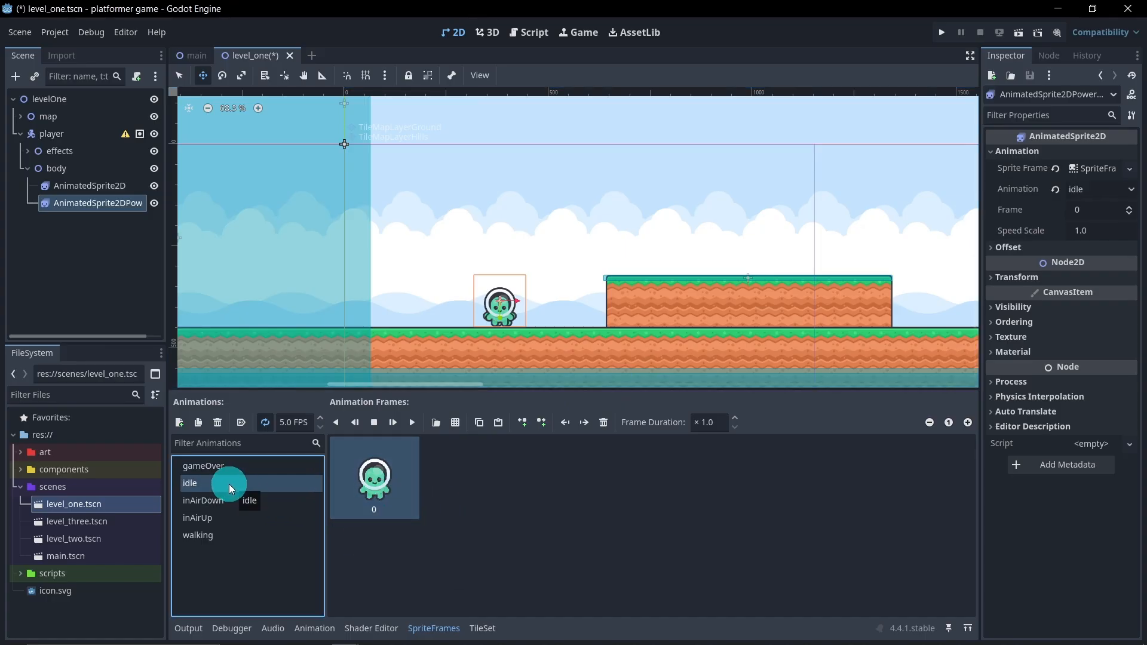
pyautogui.click(449, 427)
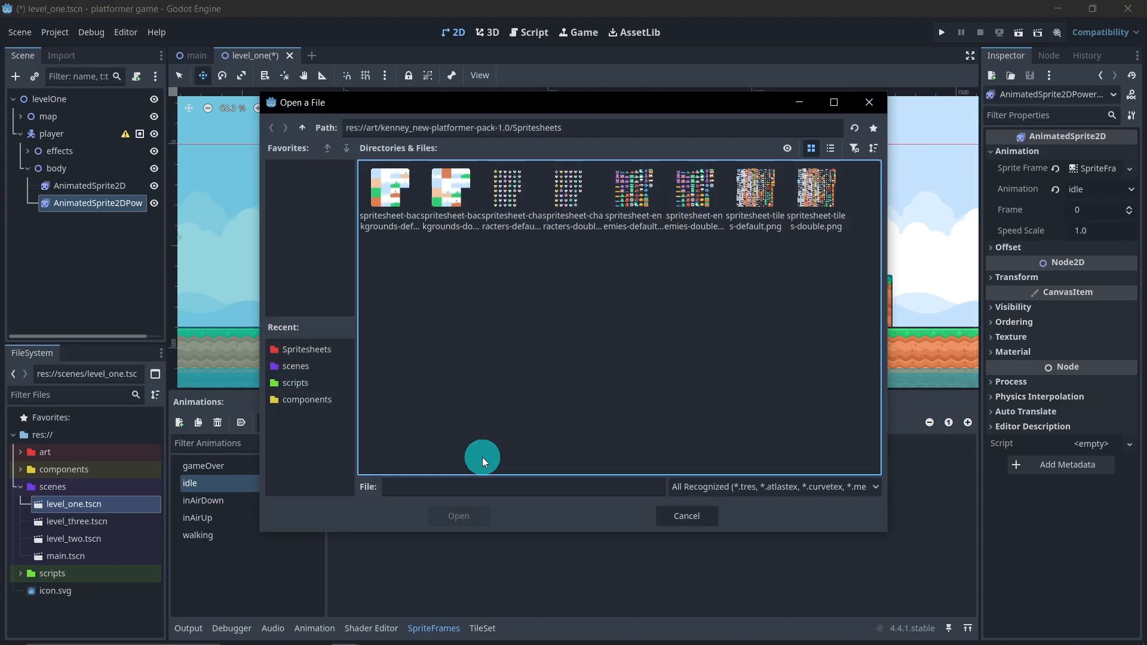
pyautogui.doubleClick(509, 197)
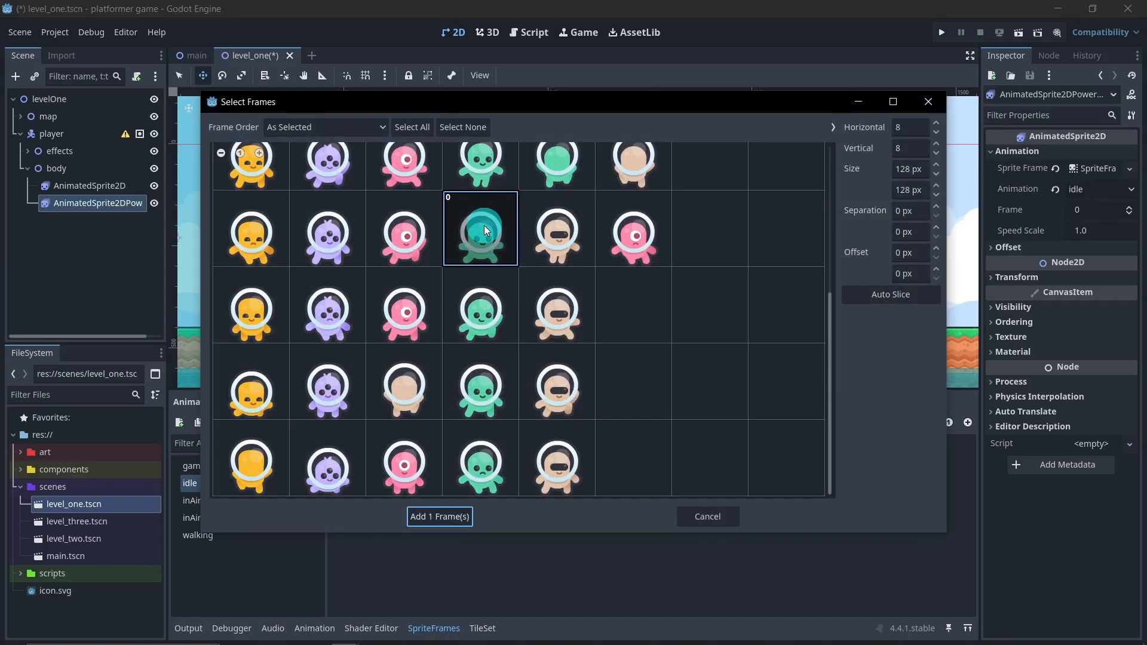
pyautogui.click(484, 228)
pyautogui.scroll(2, 487, 232)
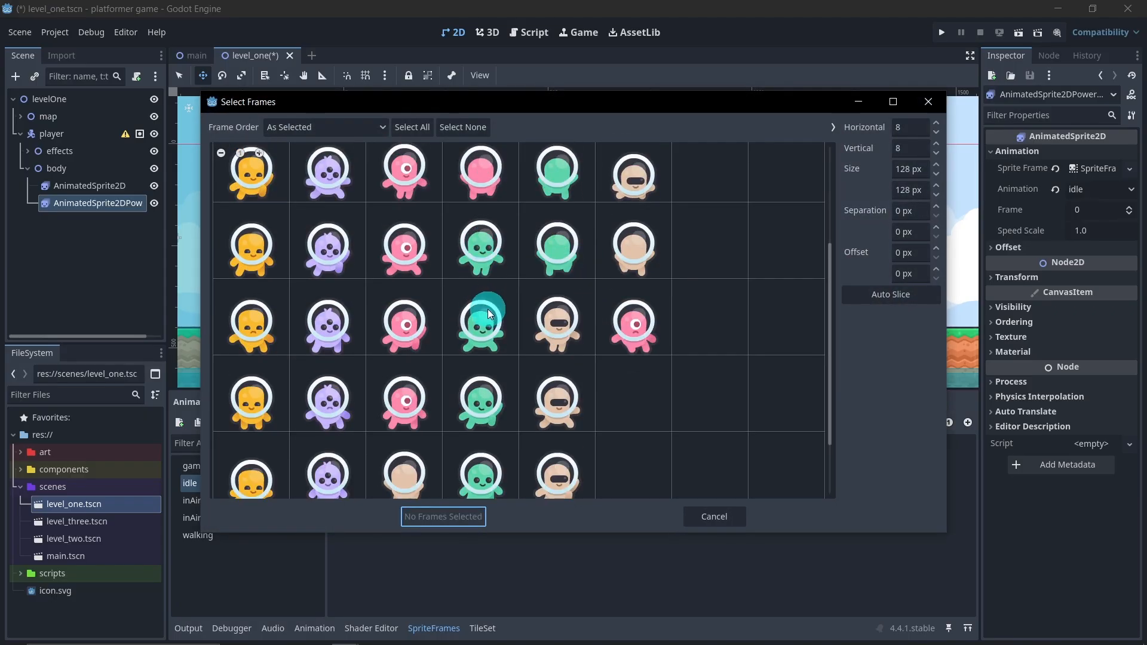
pyautogui.scroll(2, 490, 315)
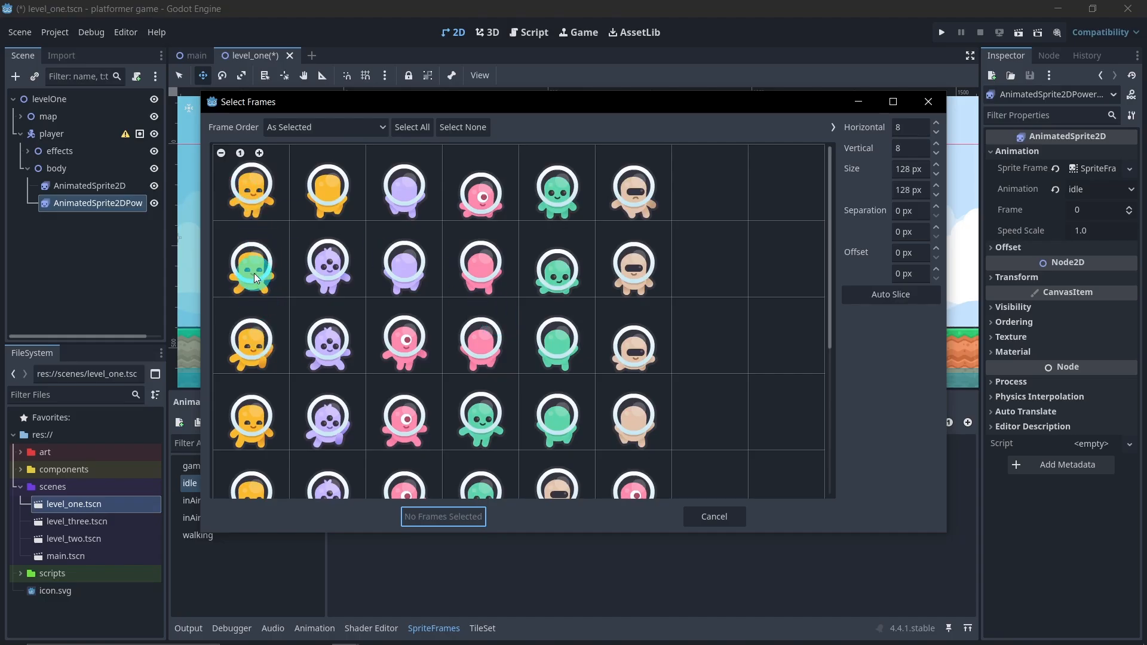
pyautogui.scroll(-2, 254, 274)
pyautogui.click(276, 368)
pyautogui.scroll(-8, 274, 367)
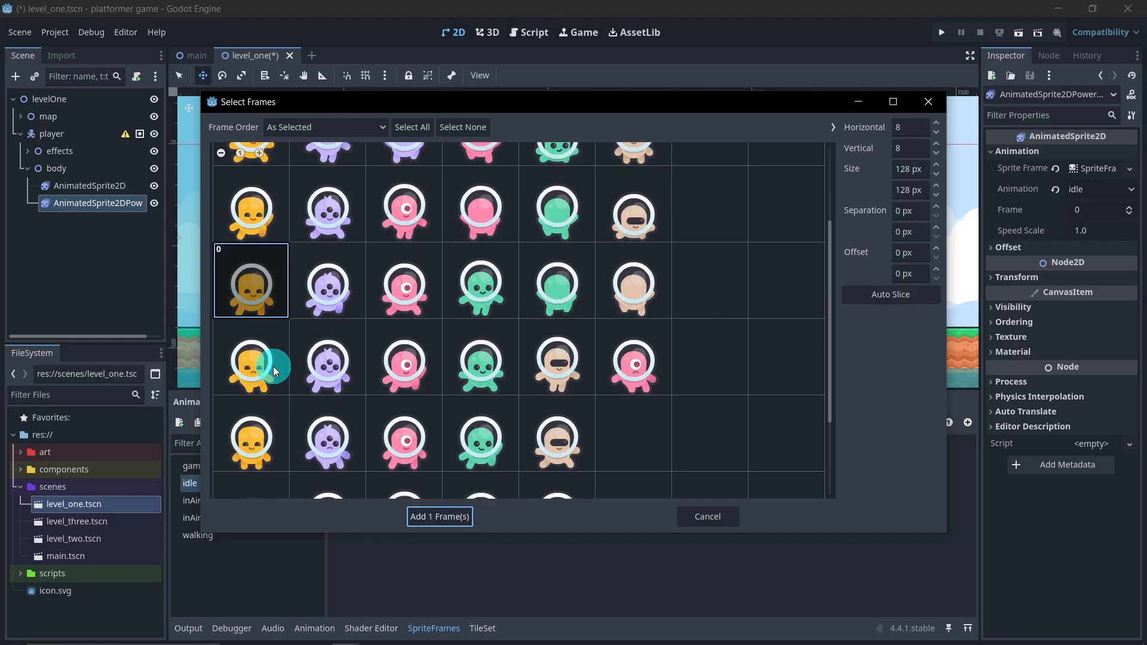
pyautogui.click(267, 373)
pyautogui.click(242, 203)
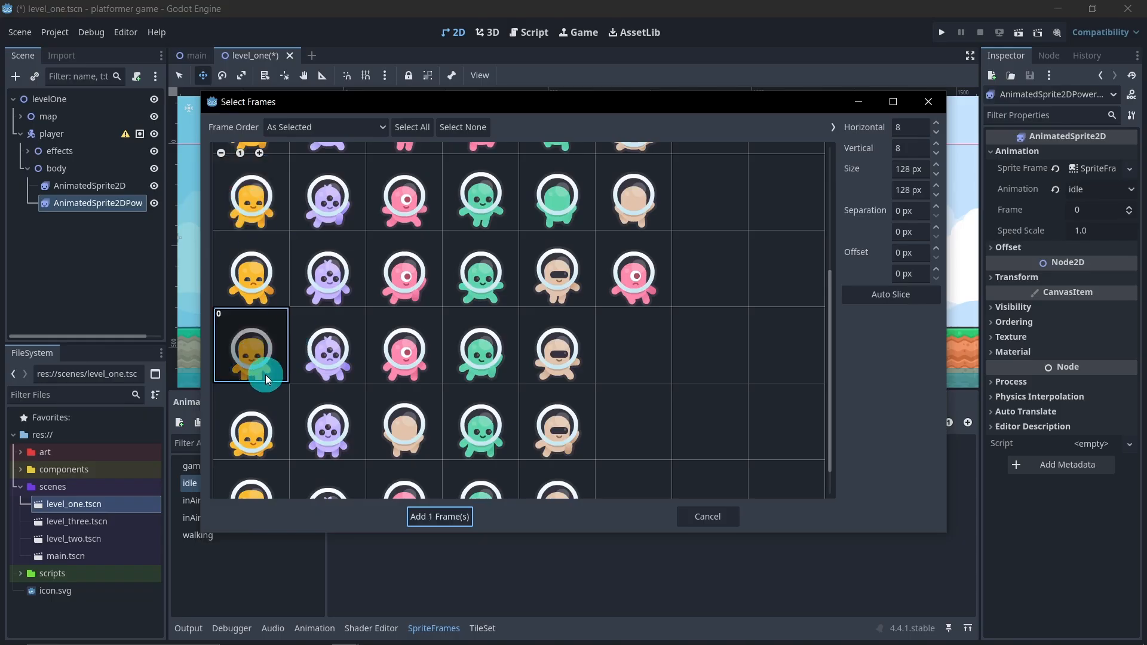
pyautogui.click(423, 518)
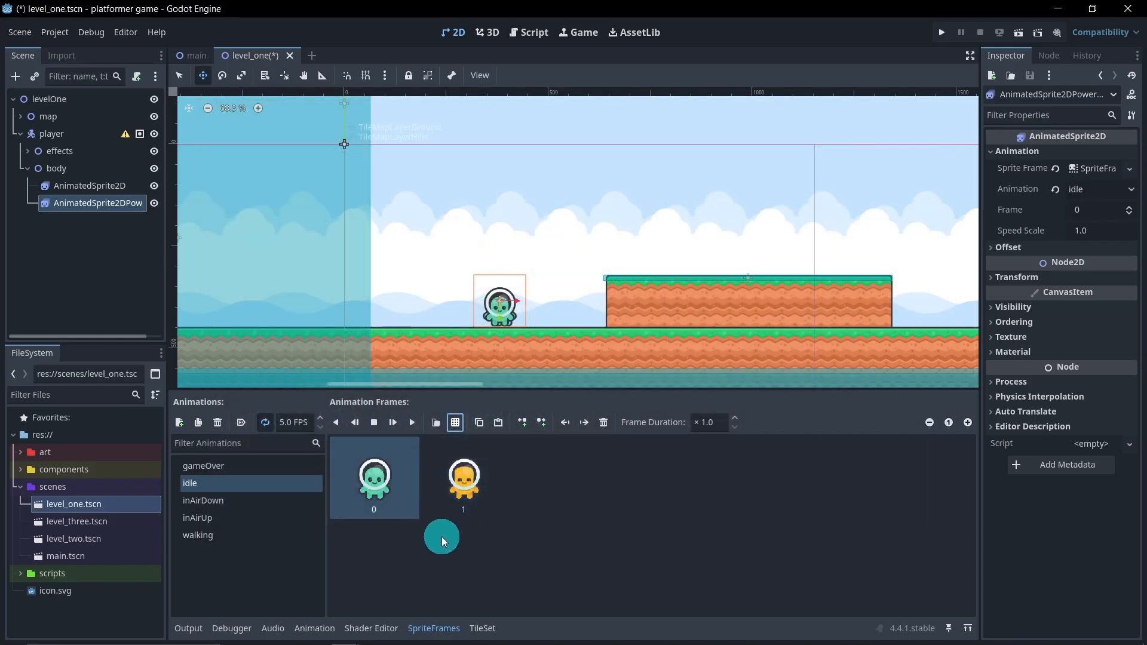
pyautogui.click(387, 493)
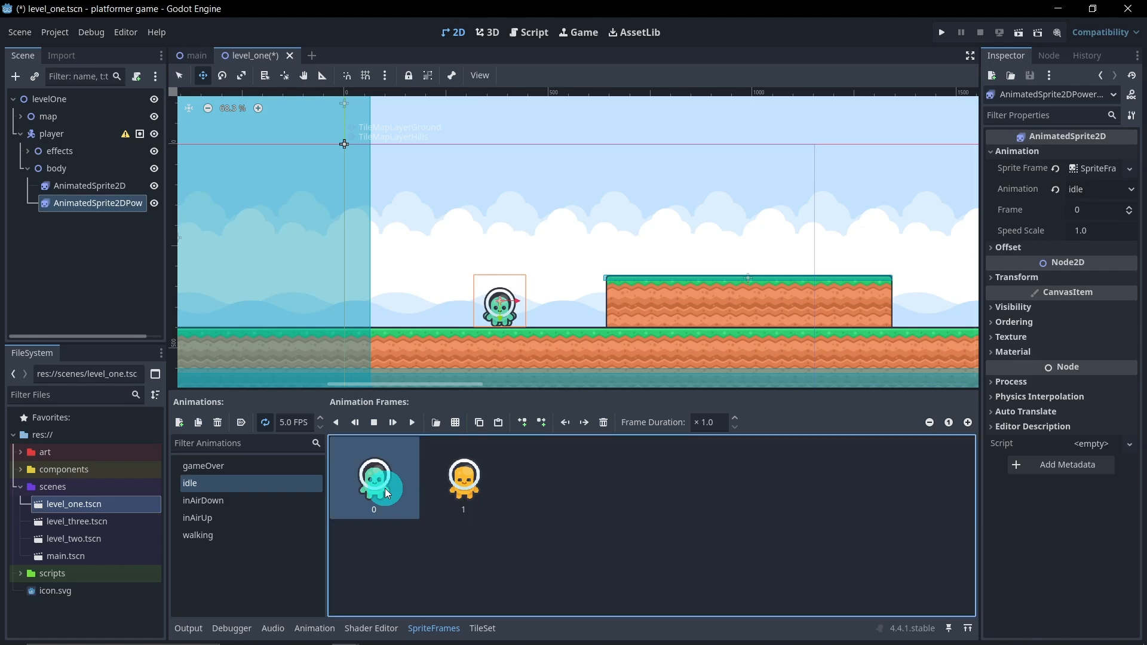
pyautogui.click(604, 422)
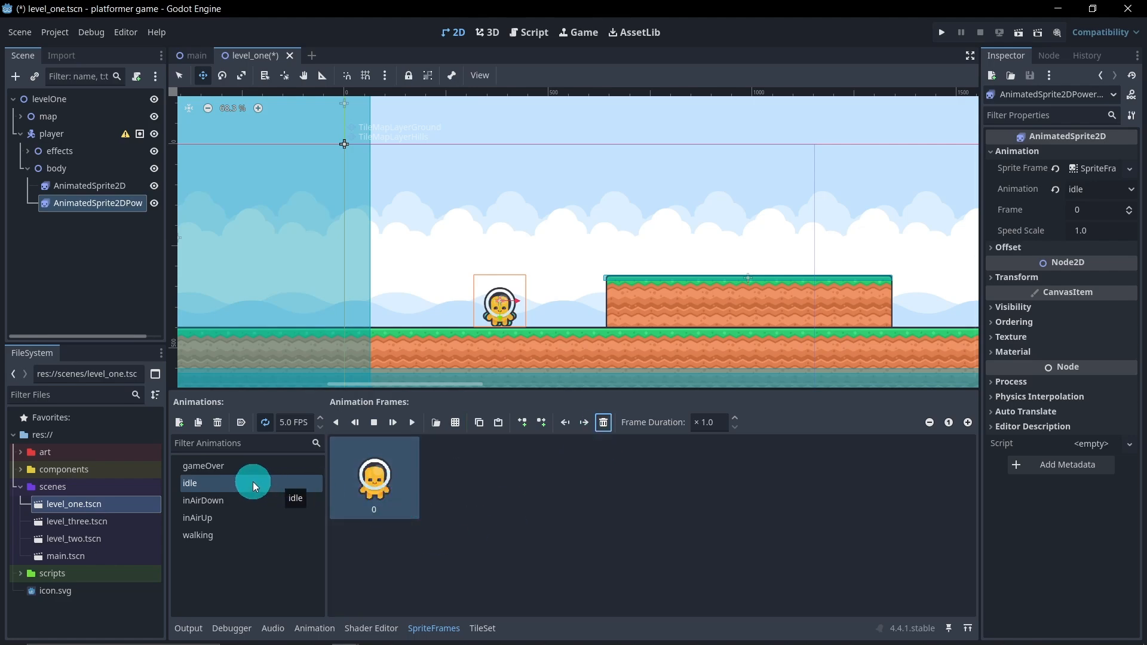
# Replace the power sprite's green inAirDown frame with the first-column, second-row yellow character from spritesheet-characters-default.png
pyautogui.click(238, 500)
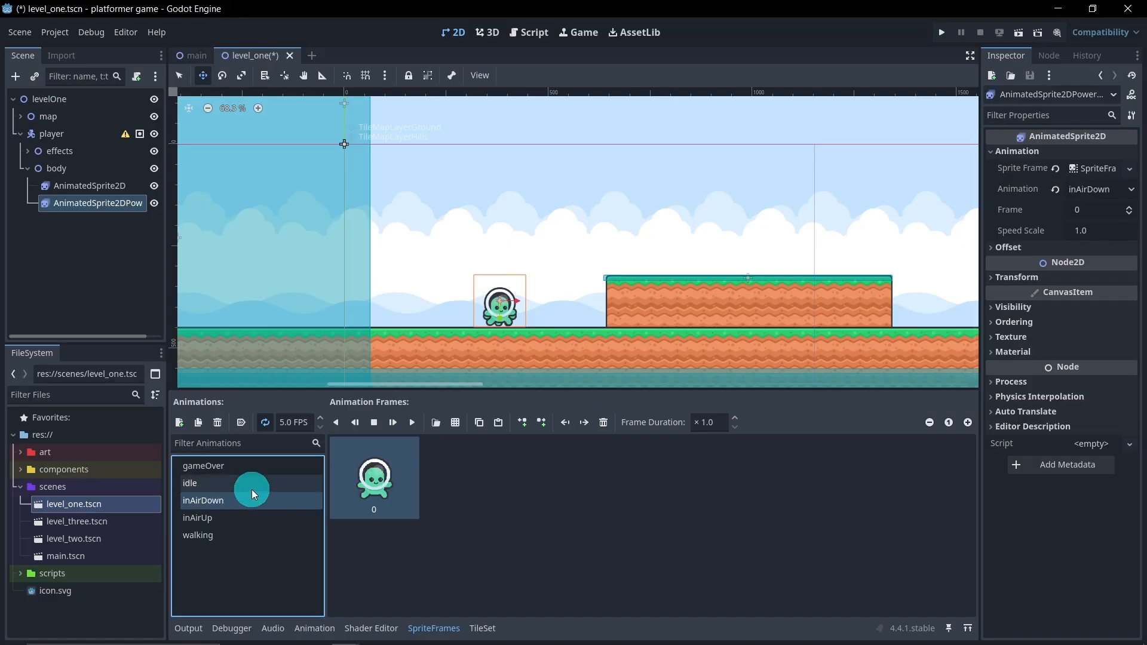
pyautogui.click(455, 422)
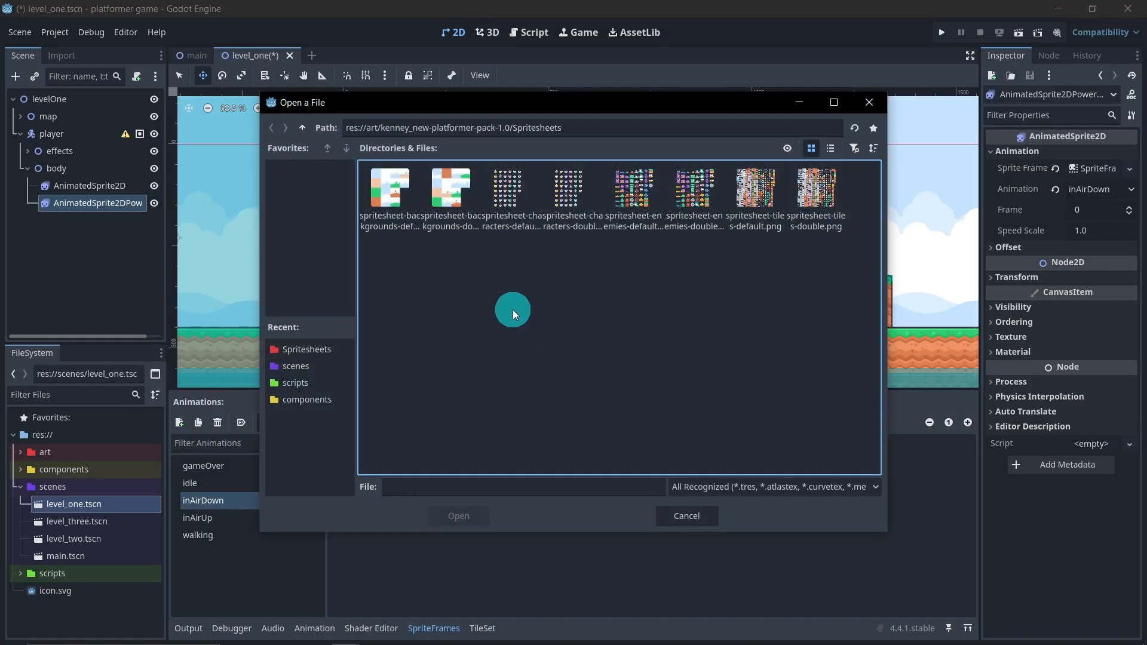
pyautogui.doubleClick(499, 203)
pyautogui.scroll(4, 305, 345)
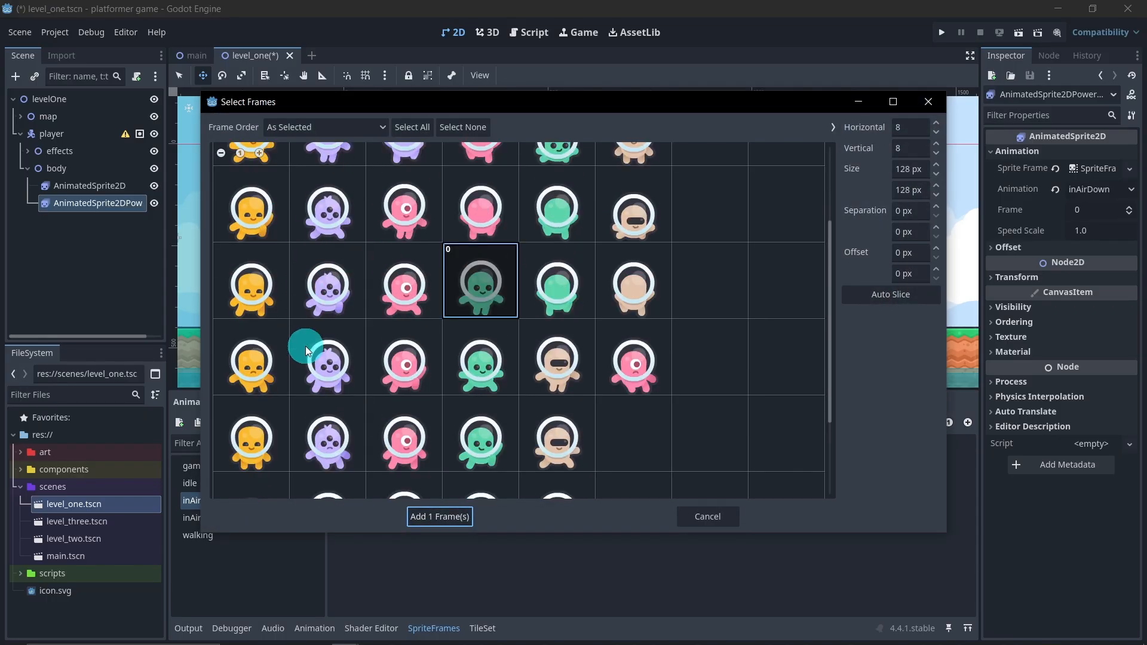
pyautogui.click(267, 232)
pyautogui.click(466, 360)
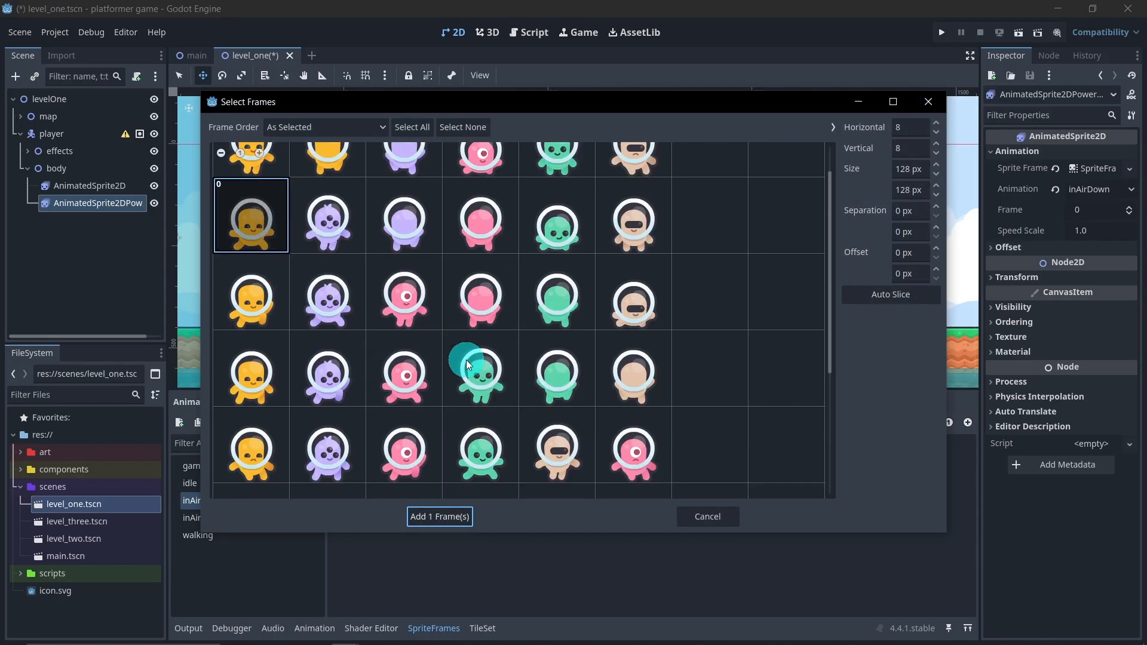
pyautogui.scroll(1, 388, 406)
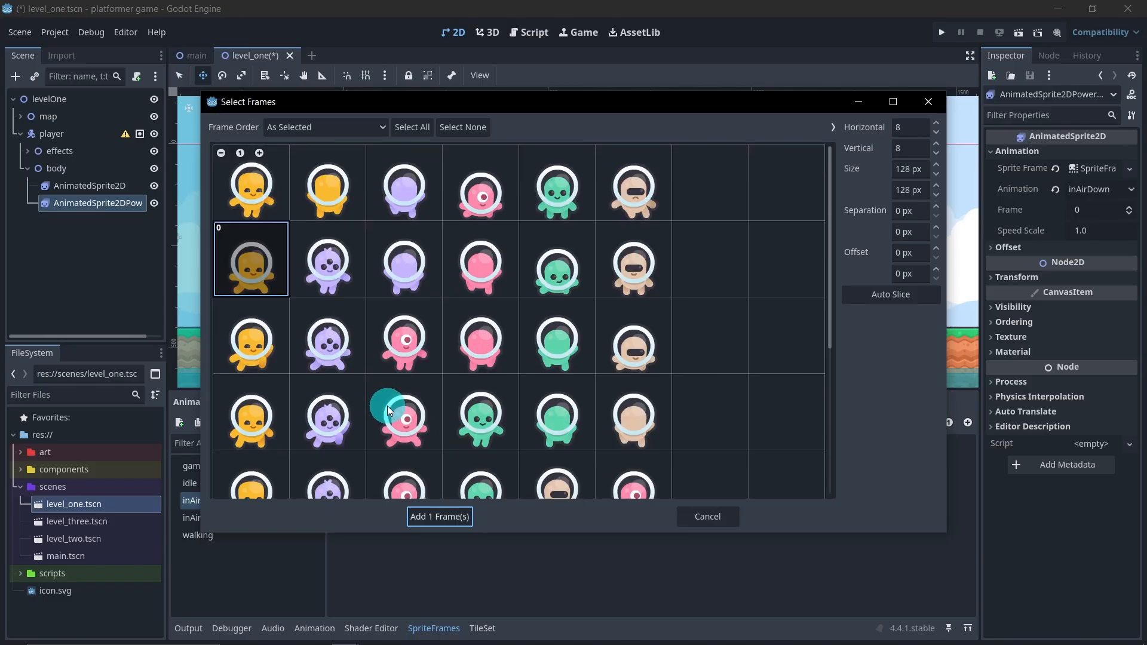
pyautogui.scroll(-4, 387, 406)
pyautogui.scroll(3, 387, 407)
pyautogui.click(445, 517)
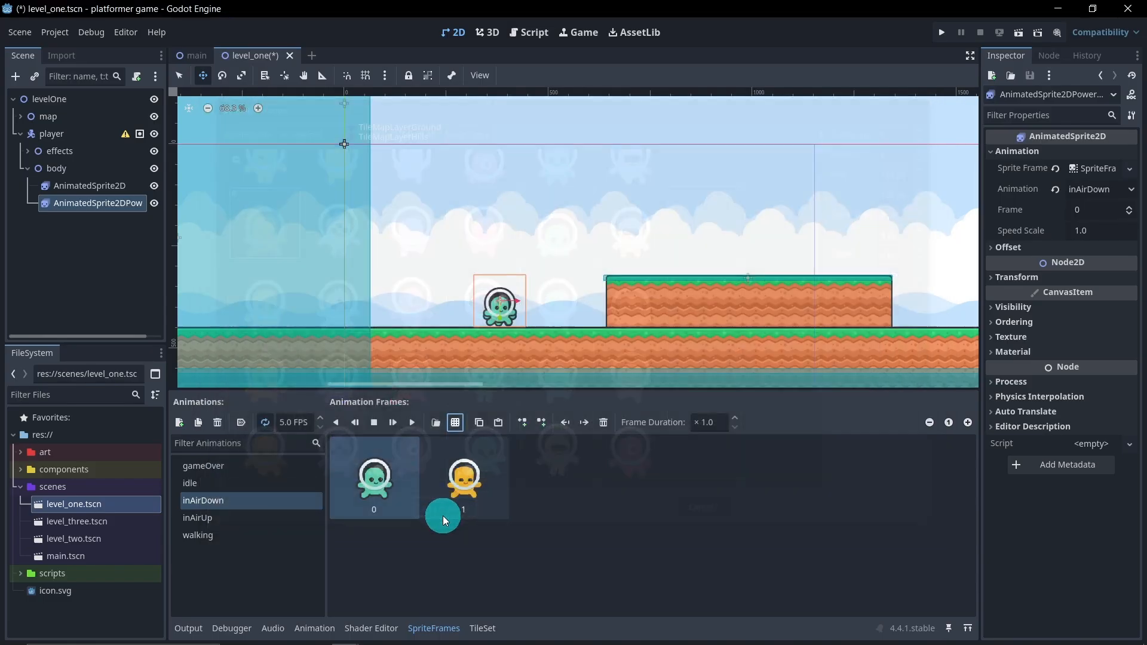
pyautogui.click(385, 511)
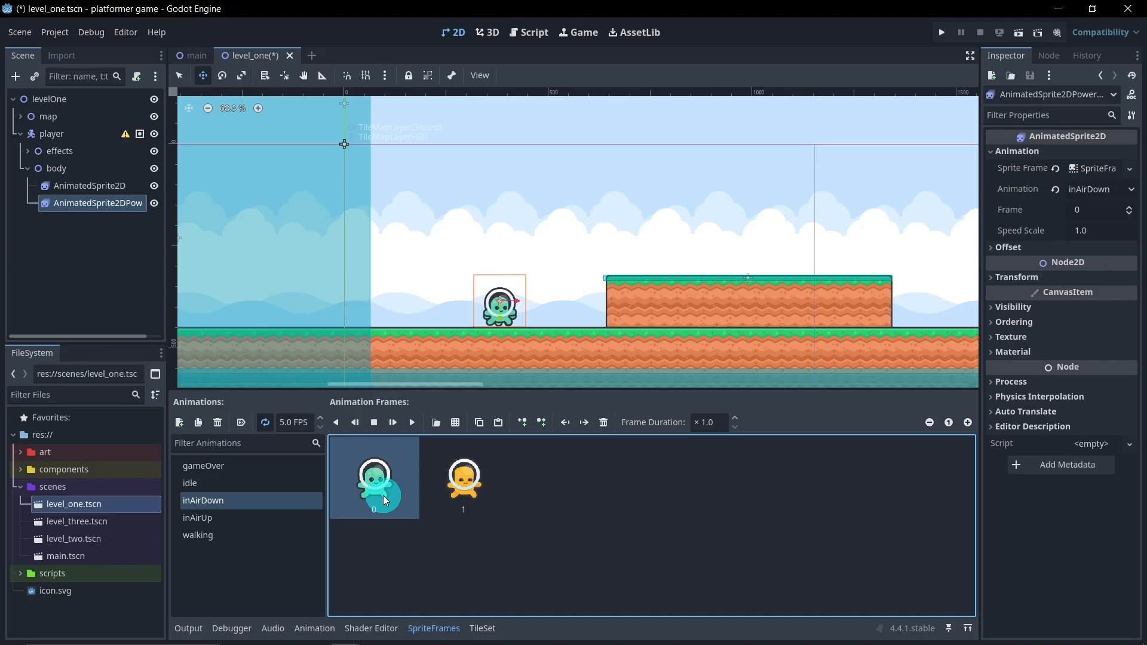
pyautogui.click(604, 423)
# Replace the power sprite's green inAirUp frame with the first-column, third-row yellow character from spritesheet-characters-default.png
pyautogui.click(257, 514)
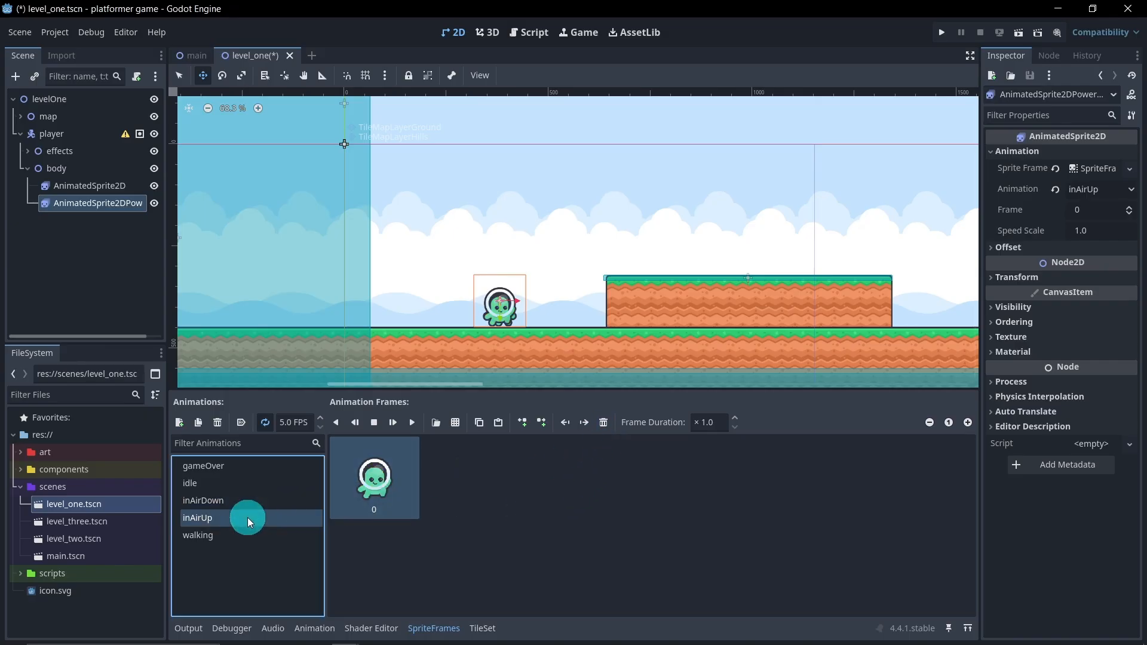
pyautogui.click(452, 425)
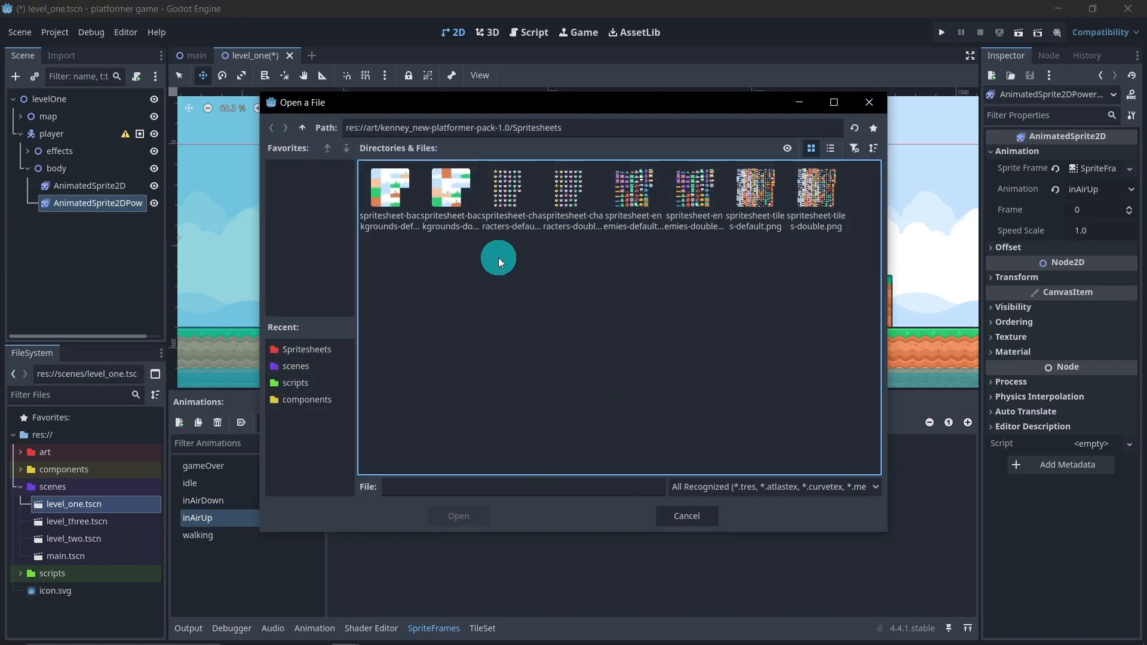
pyautogui.doubleClick(503, 227)
pyautogui.scroll(1, 335, 353)
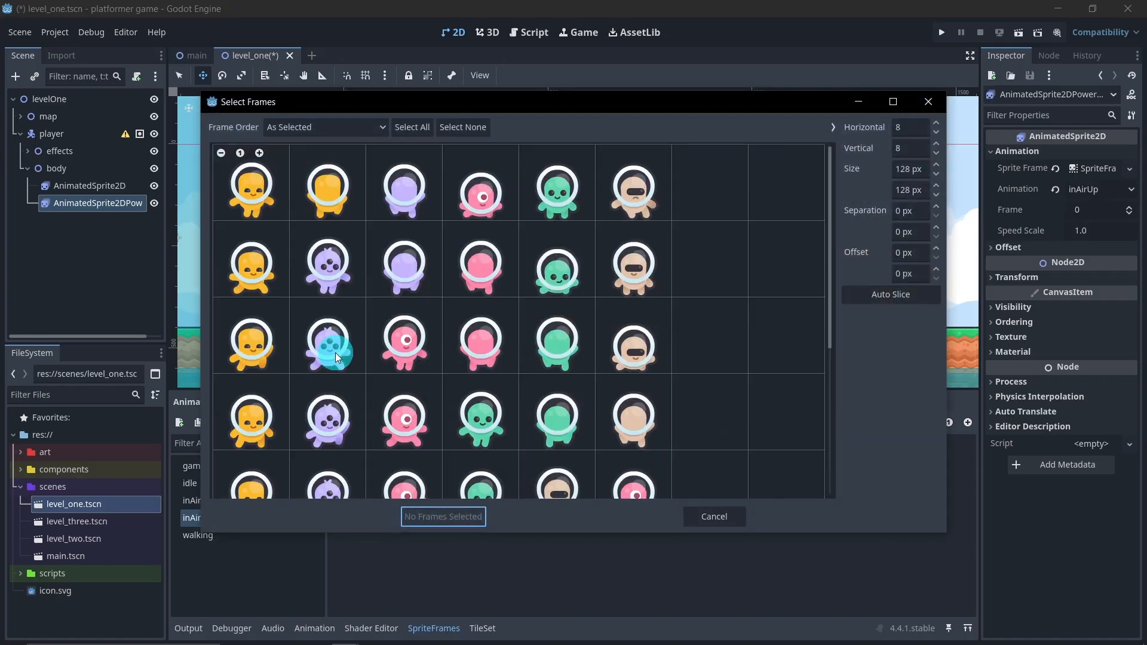
pyautogui.scroll(-6, 338, 351)
pyautogui.scroll(5, 410, 333)
pyautogui.scroll(1, 431, 317)
pyautogui.click(255, 353)
pyautogui.click(443, 514)
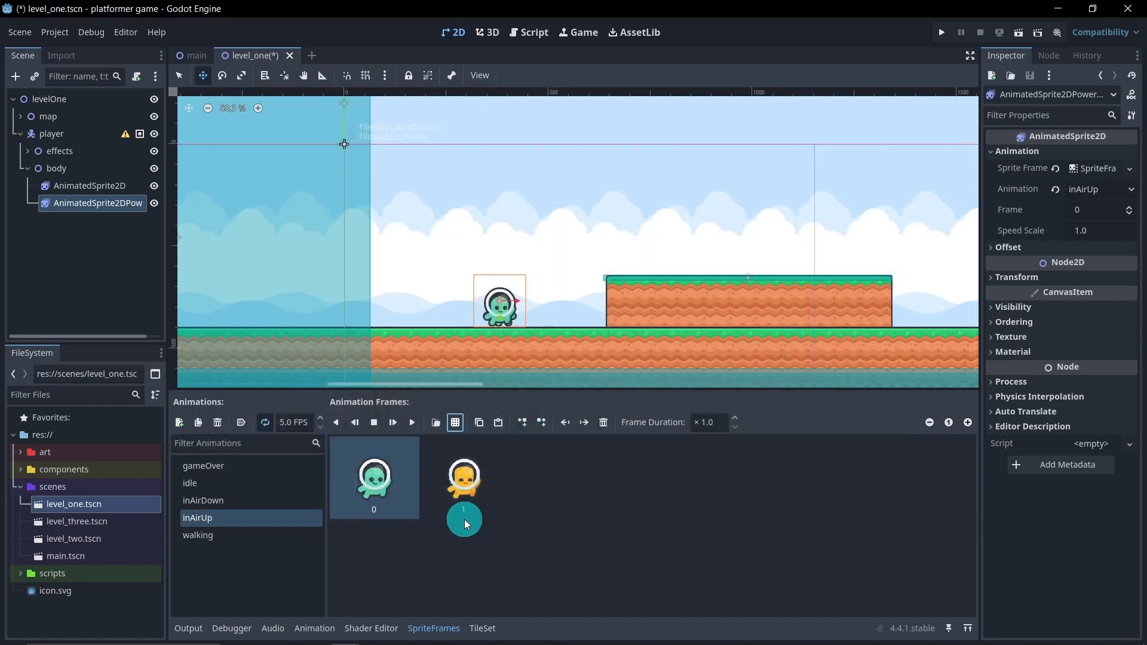
pyautogui.click(602, 424)
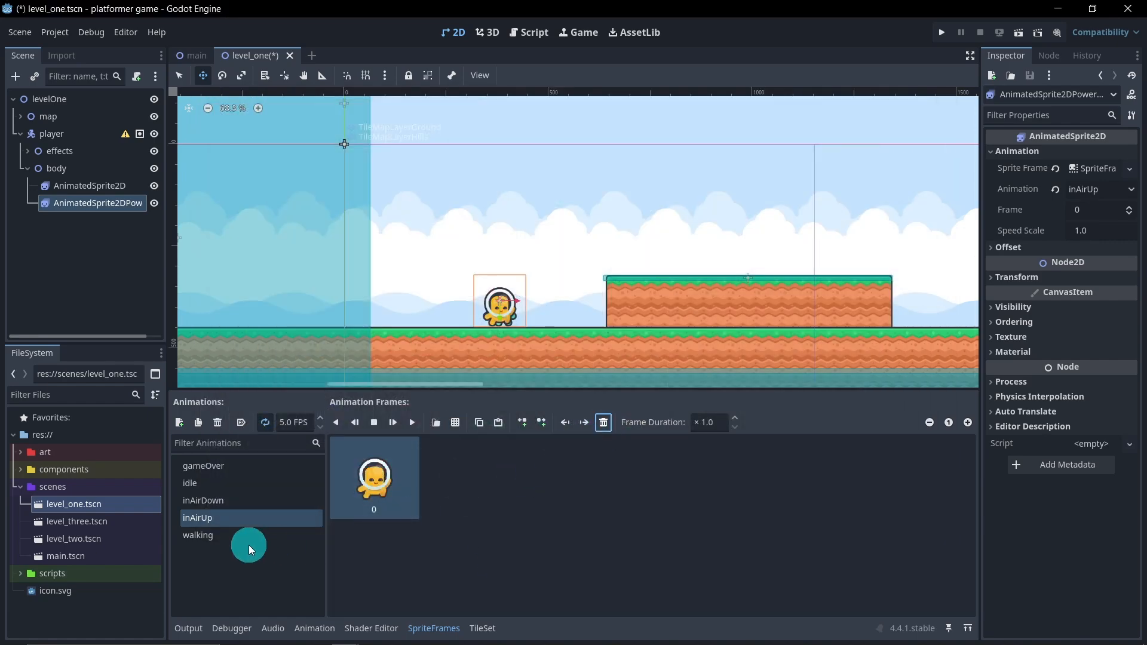
# Replace the power sprite's green walking frames with the first-column yellow characters from rows two and one of spritesheet-characters-default.png, and play the animation
pyautogui.click(257, 537)
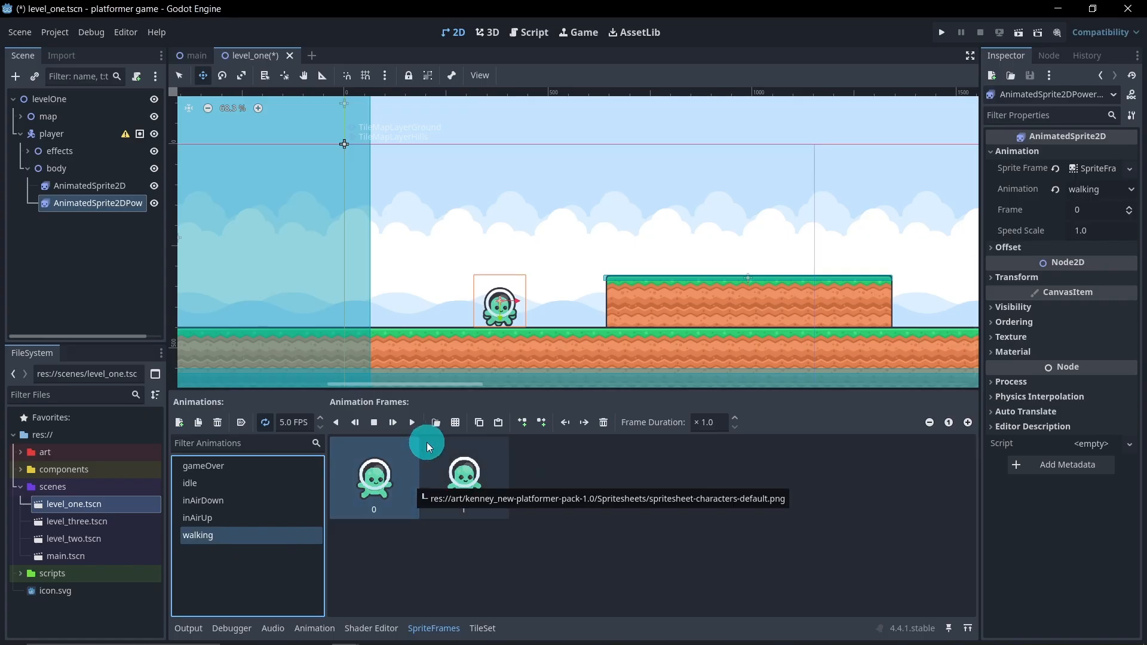
pyautogui.click(455, 422)
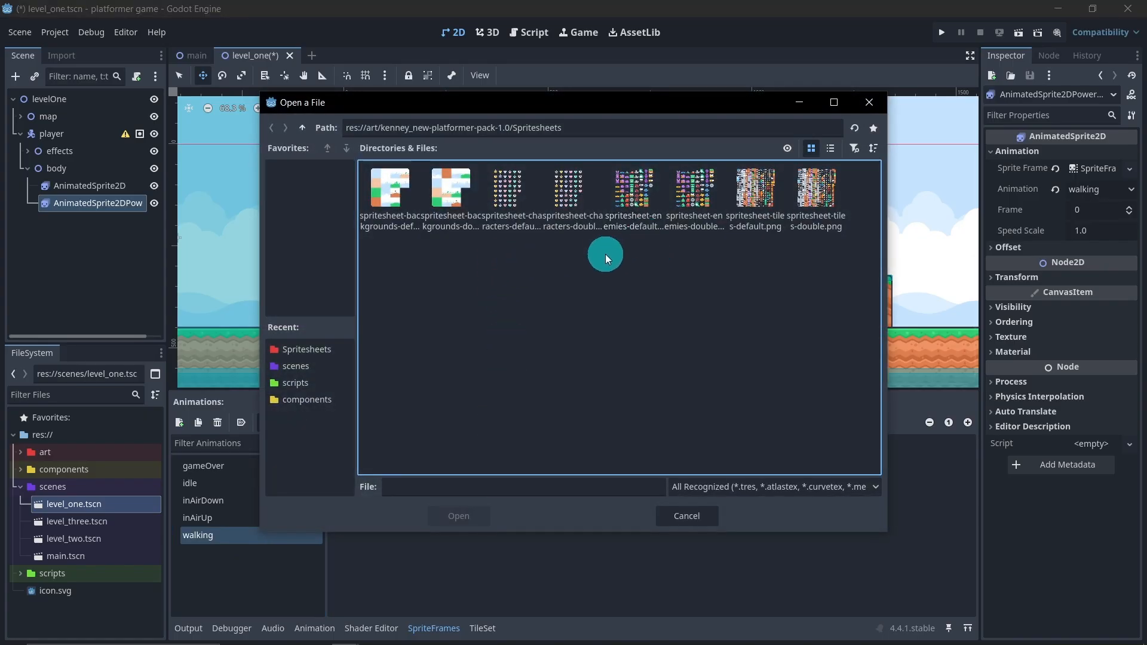
pyautogui.doubleClick(517, 217)
pyautogui.scroll(-1, 303, 356)
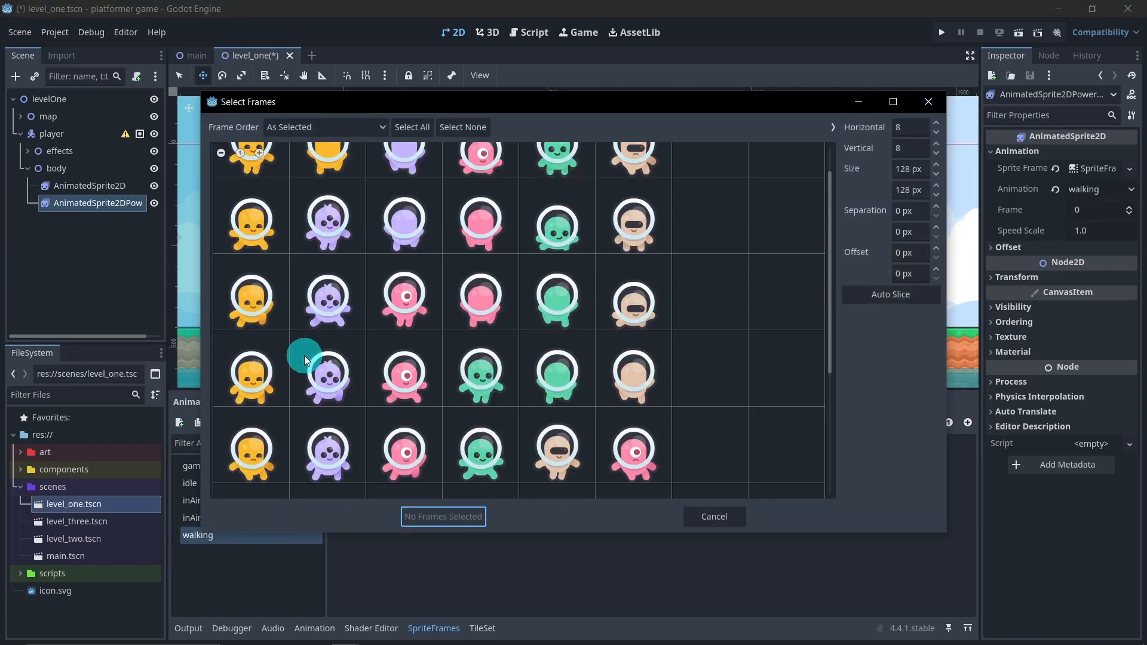
pyautogui.scroll(1, 318, 358)
pyautogui.click(269, 261)
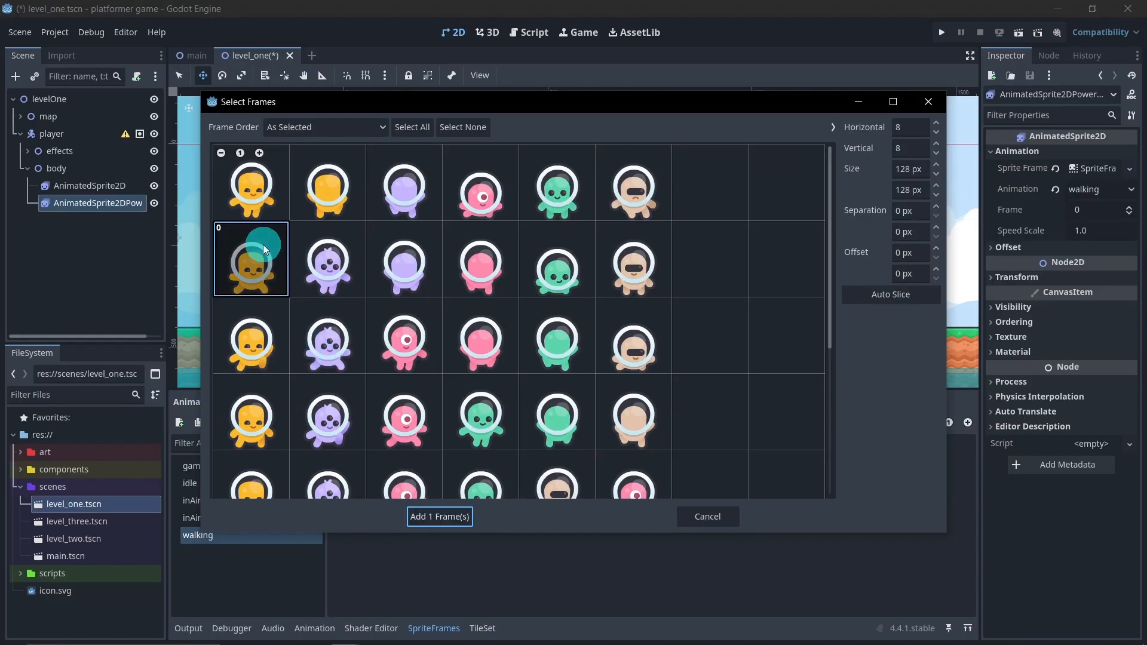
pyautogui.click(252, 214)
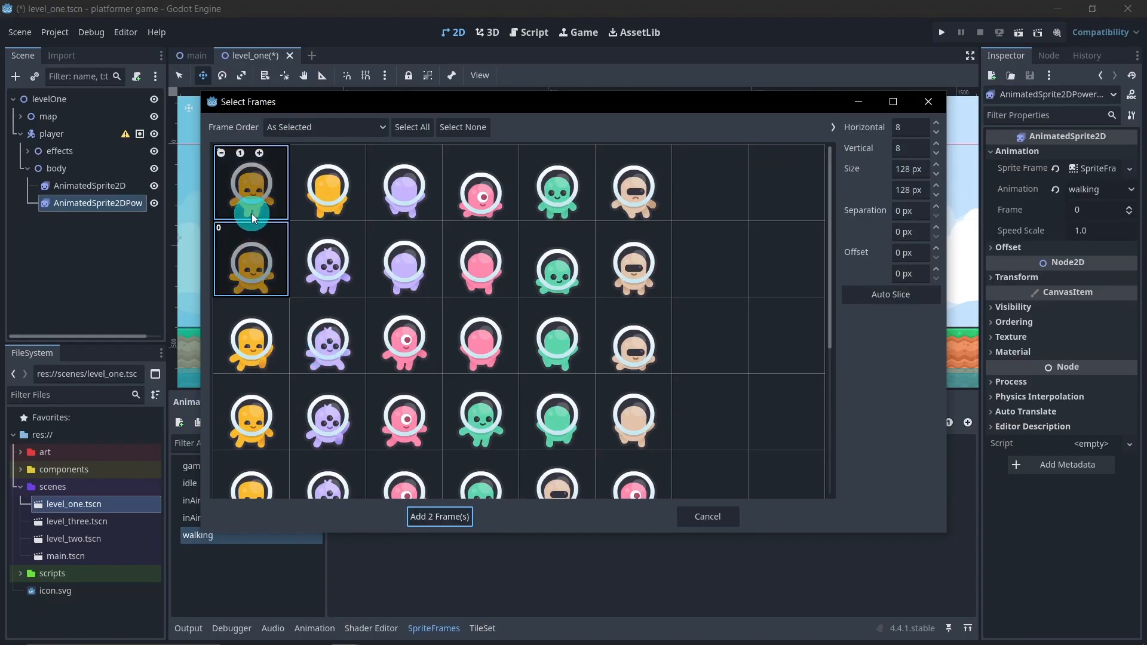
pyautogui.click(441, 518)
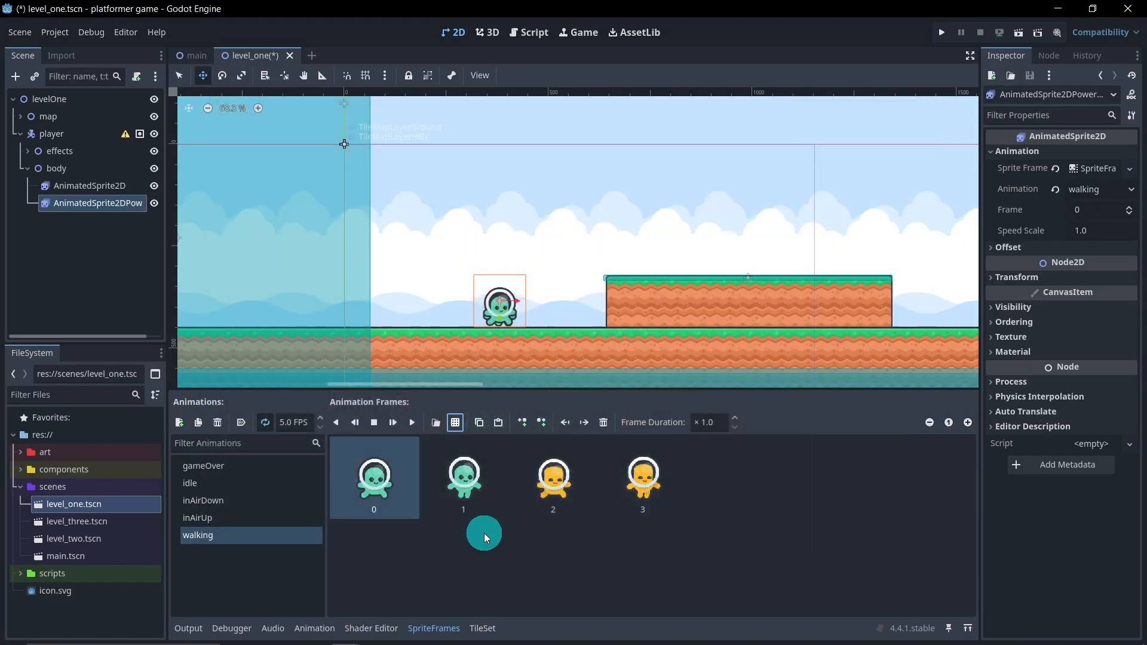
pyautogui.click(603, 423)
pyautogui.click(604, 423)
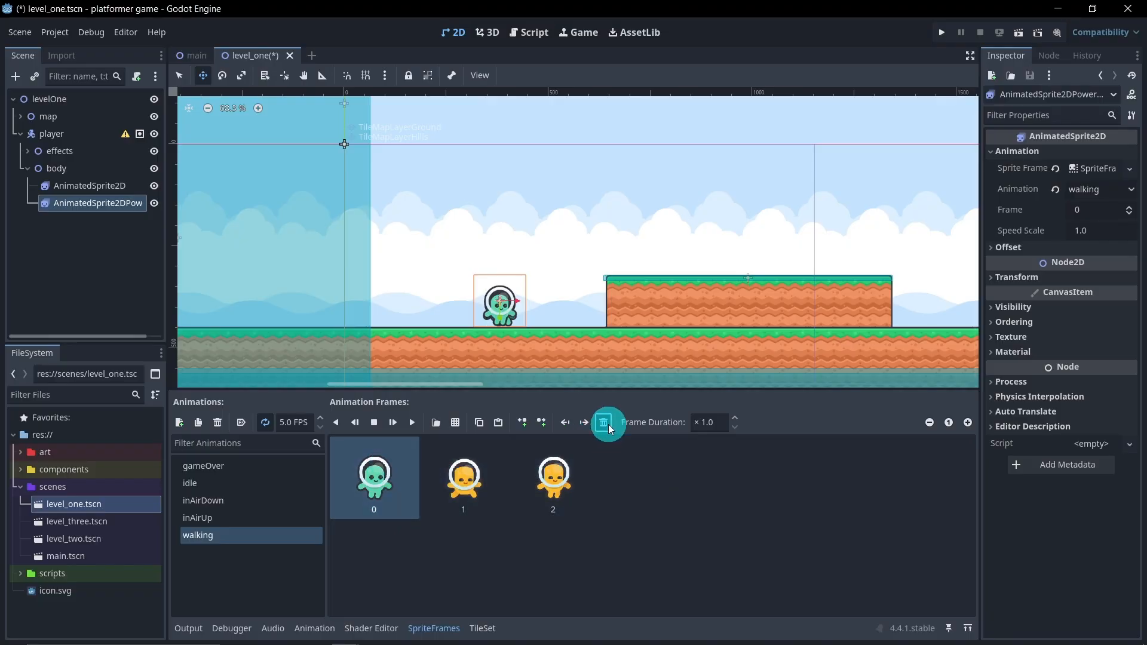
pyautogui.click(413, 423)
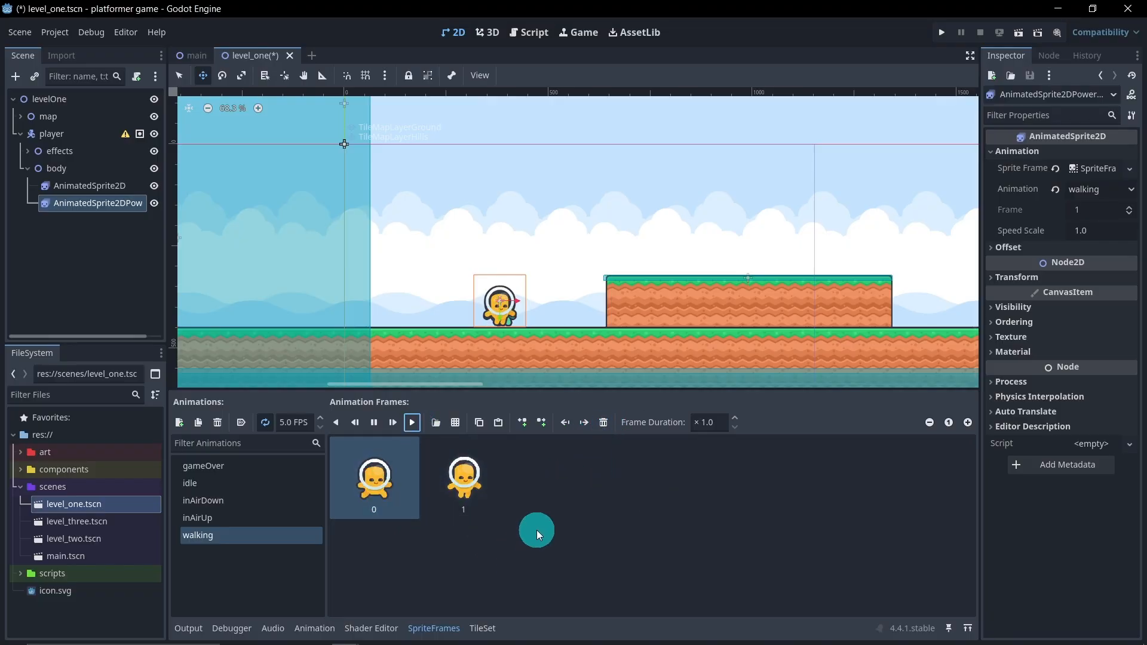
# Replace the power sprite's green gameOver frame with the first-column, fifth-row yellow character from spritesheet-characters-default.png
pyautogui.click(268, 518)
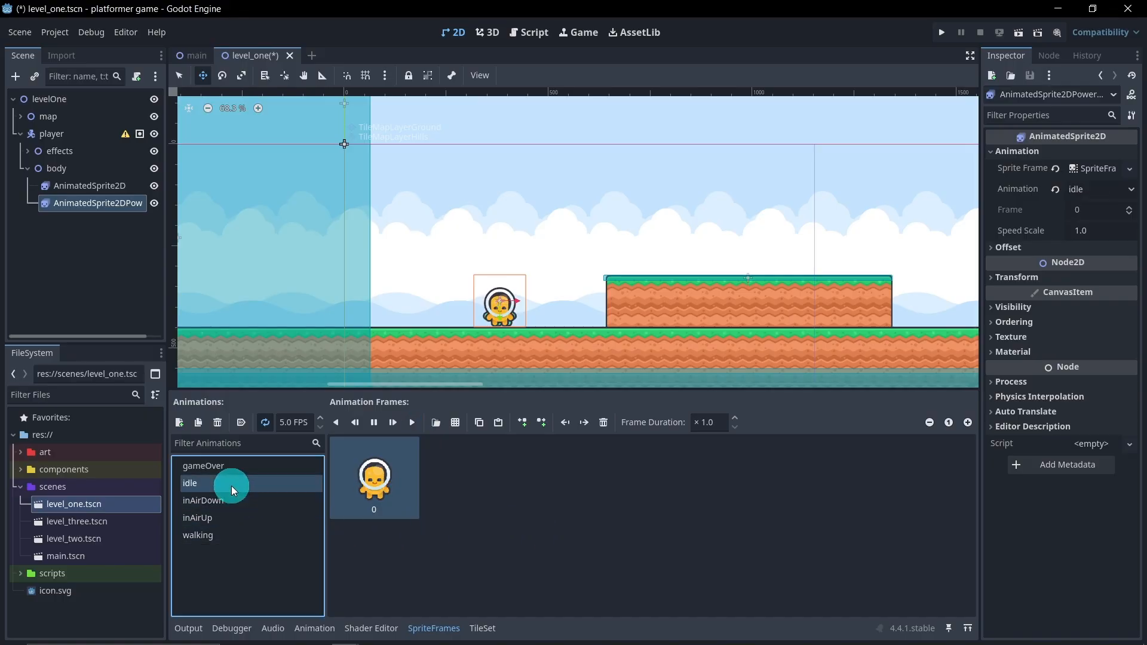
pyautogui.click(247, 471)
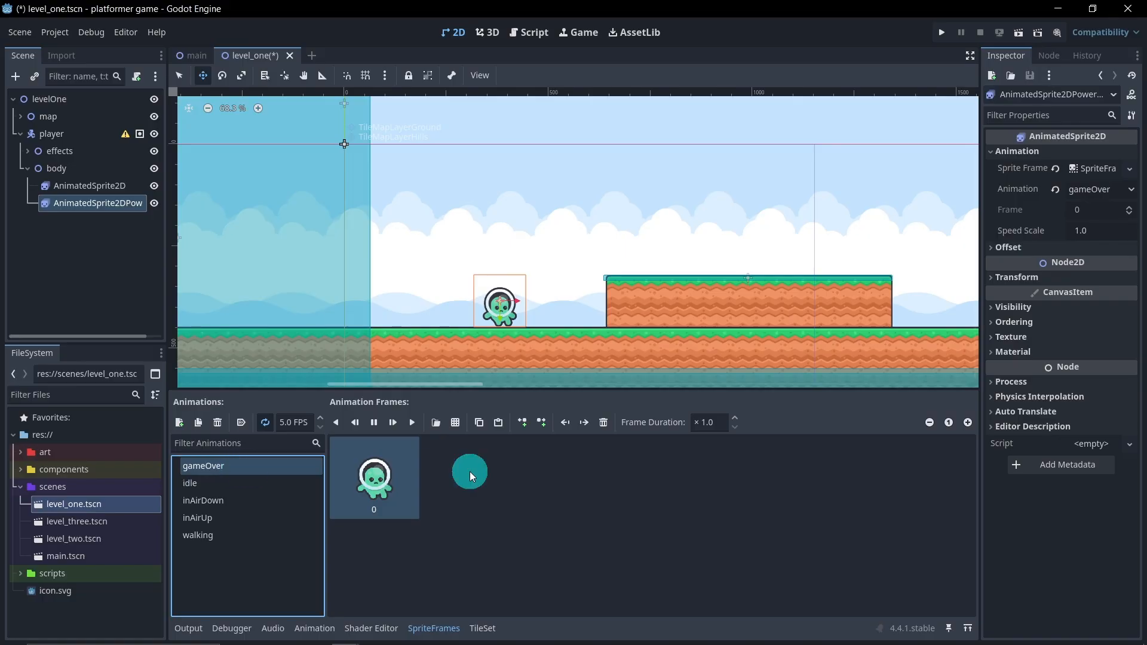
pyautogui.click(457, 422)
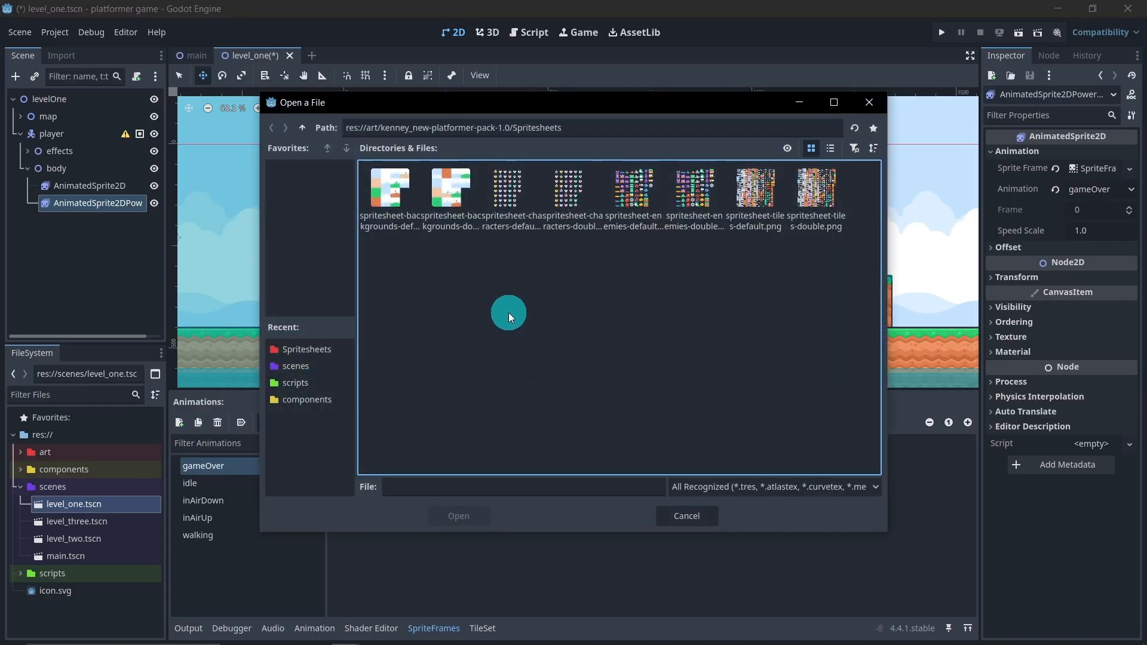
pyautogui.doubleClick(513, 201)
pyautogui.click(514, 203)
pyautogui.scroll(-5, 353, 325)
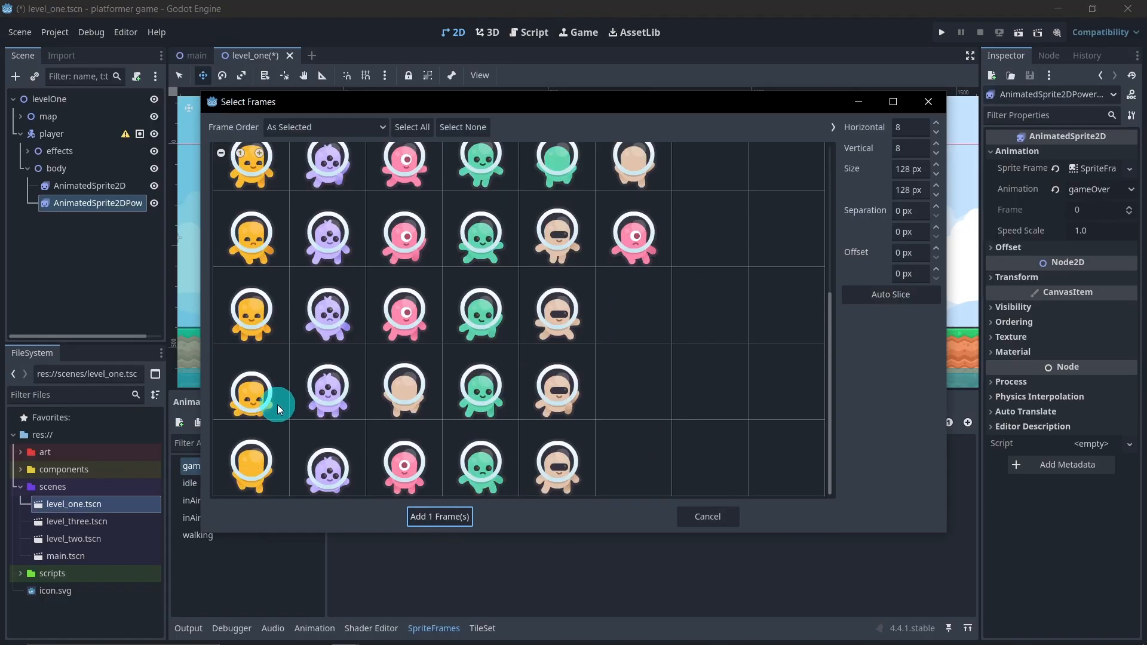
pyautogui.scroll(2, 288, 338)
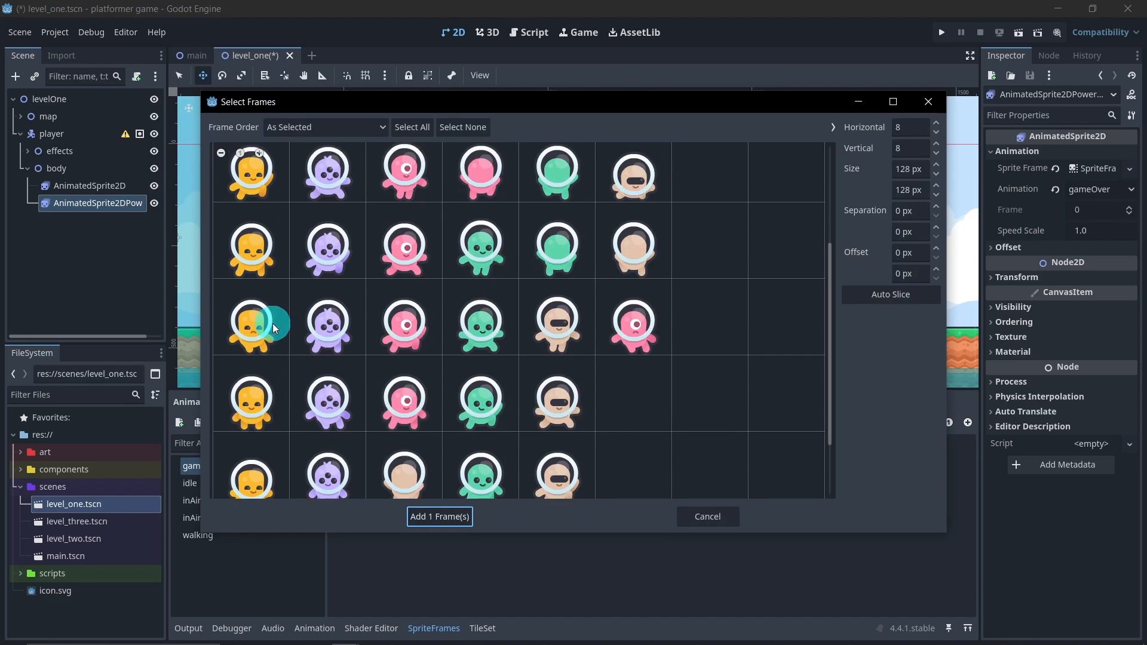
pyautogui.click(272, 324)
pyautogui.scroll(3, 358, 392)
pyautogui.click(483, 202)
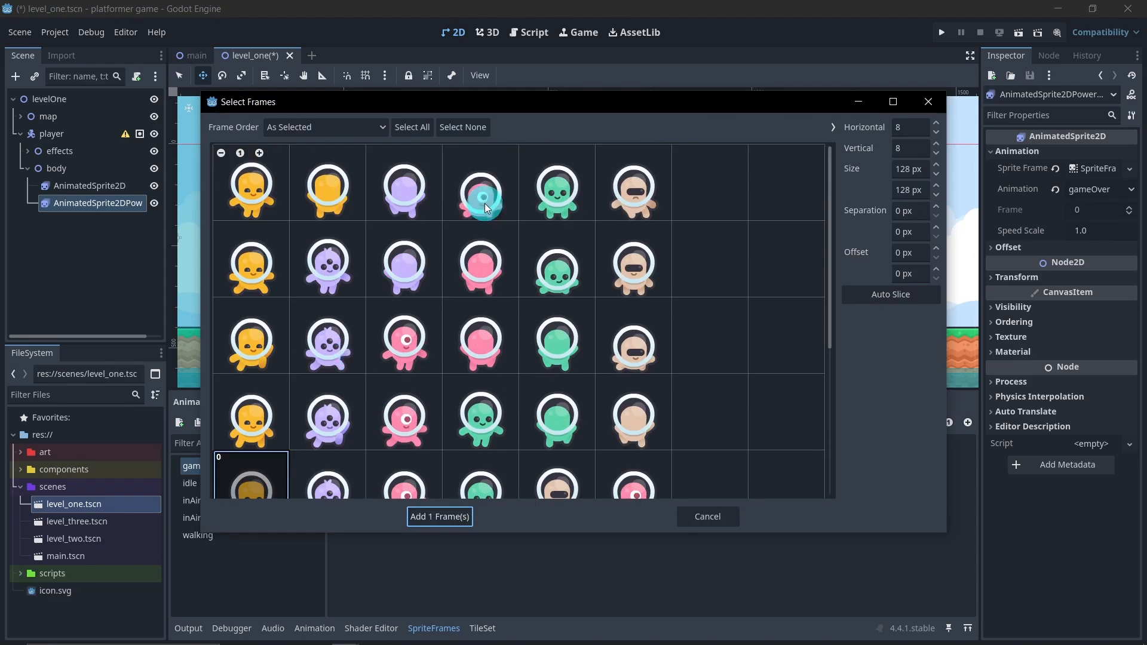
pyautogui.scroll(-2, 316, 400)
pyautogui.click(415, 515)
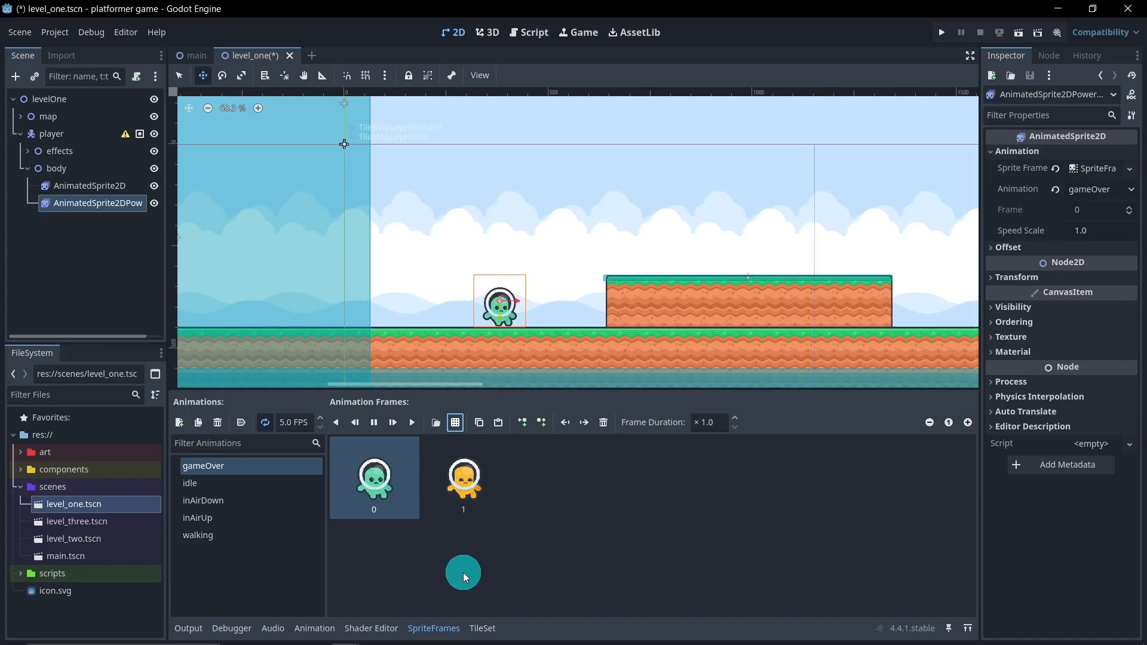
pyautogui.click(604, 422)
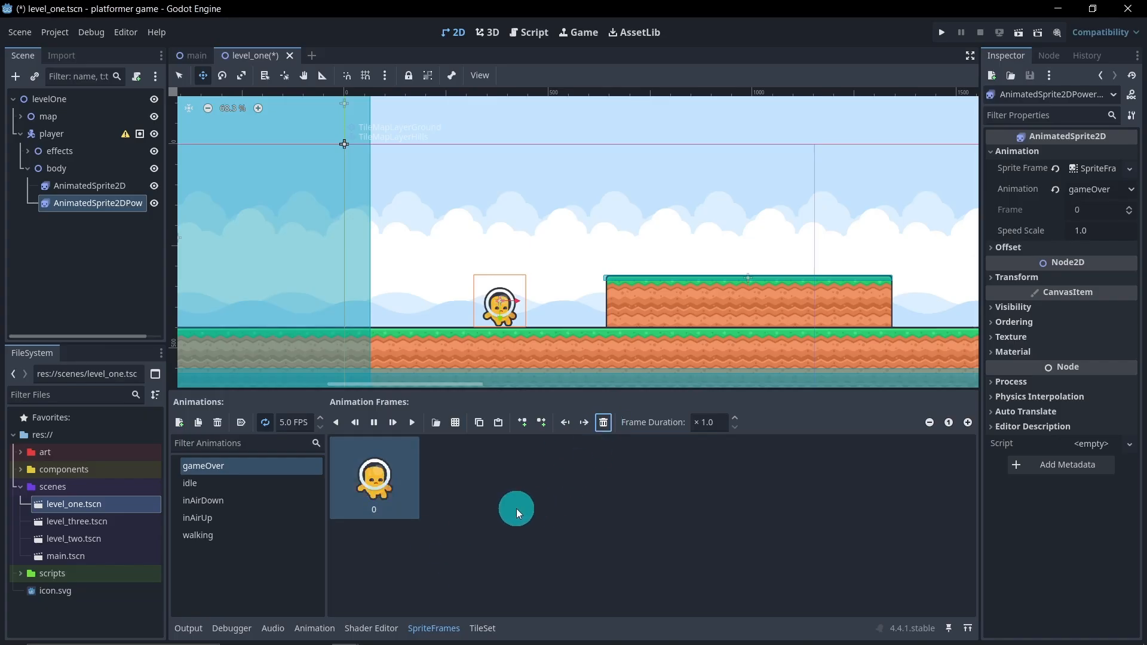
# Check the frames of the power sprite's idle, inAirDown, inAirUp and walking animations
pyautogui.click(255, 478)
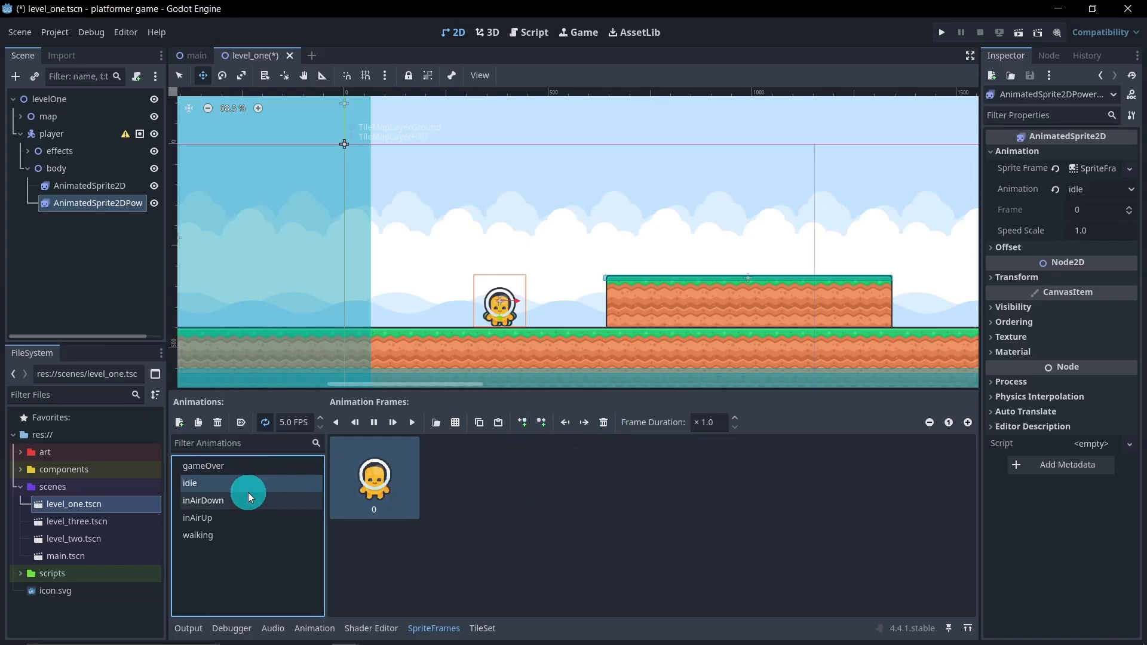
pyautogui.click(249, 496)
pyautogui.click(239, 522)
pyautogui.click(234, 536)
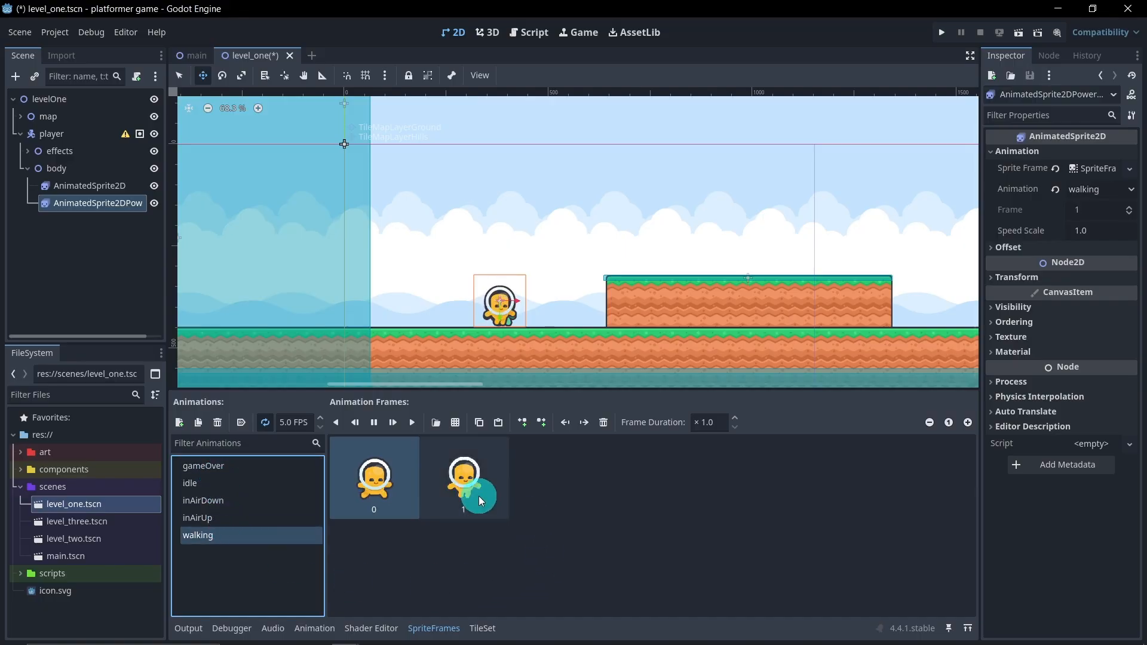
# Hide the AnimatedSprite2DPower node and switch the green AnimatedSprite2D to its idle animation
pyautogui.click(152, 204)
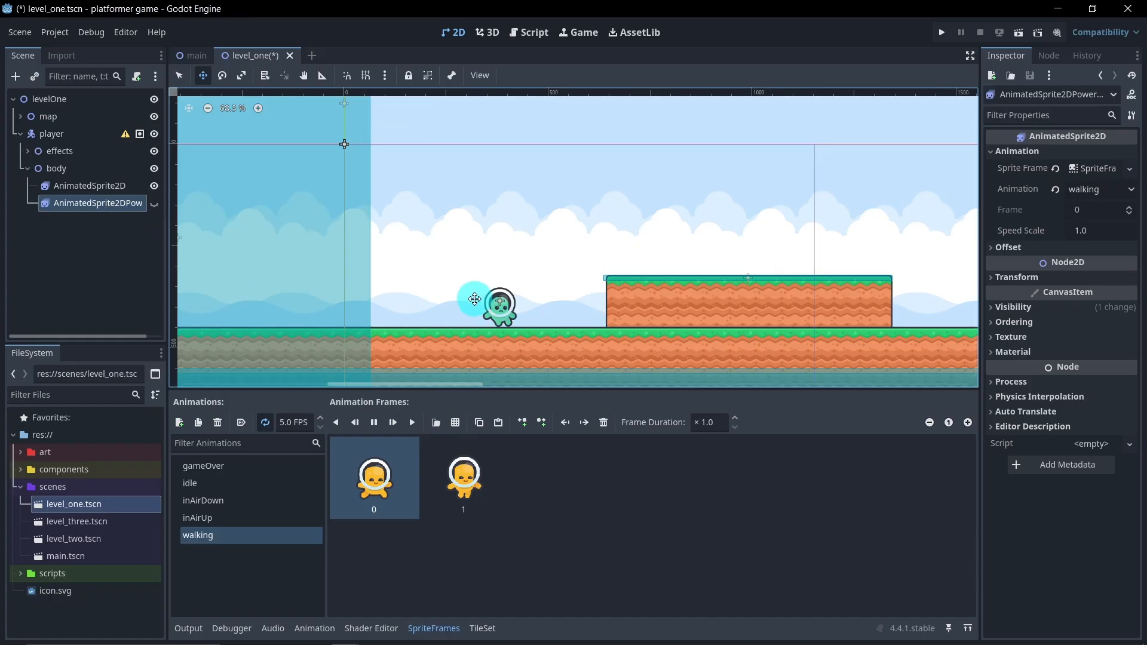
pyautogui.click(89, 186)
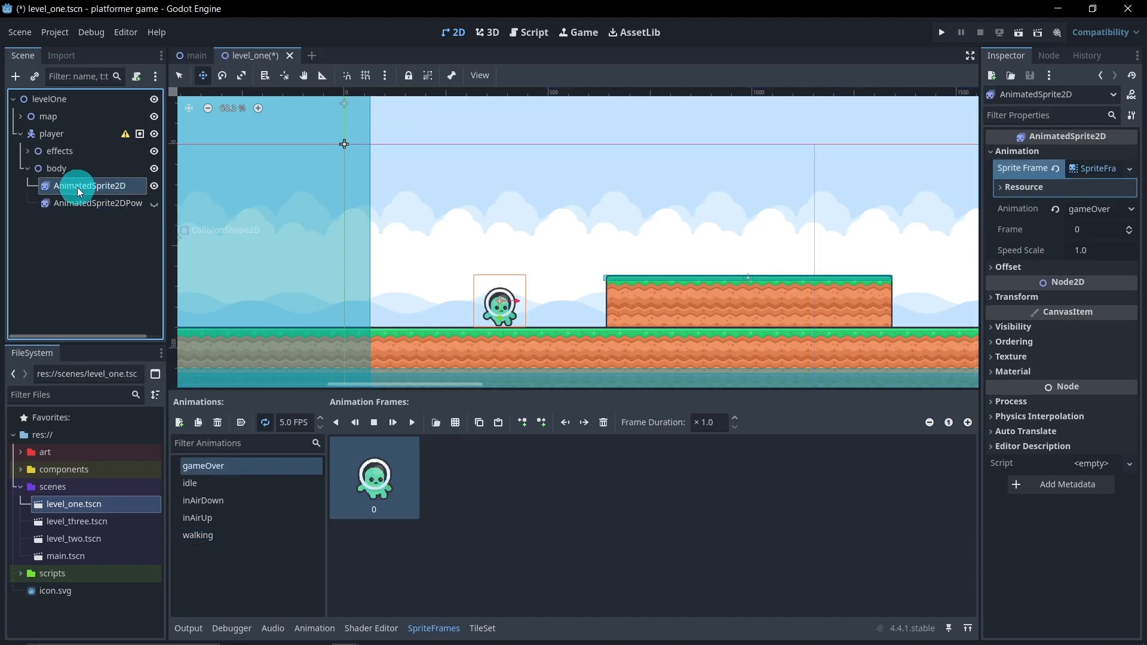
pyautogui.click(207, 484)
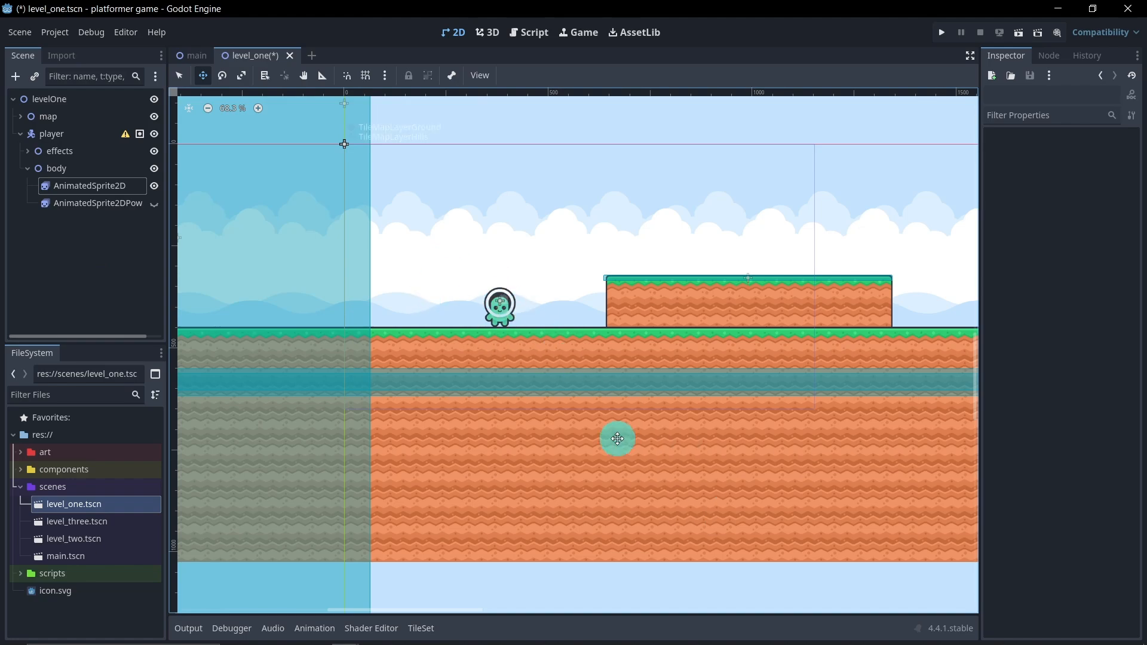
pyautogui.click(86, 247)
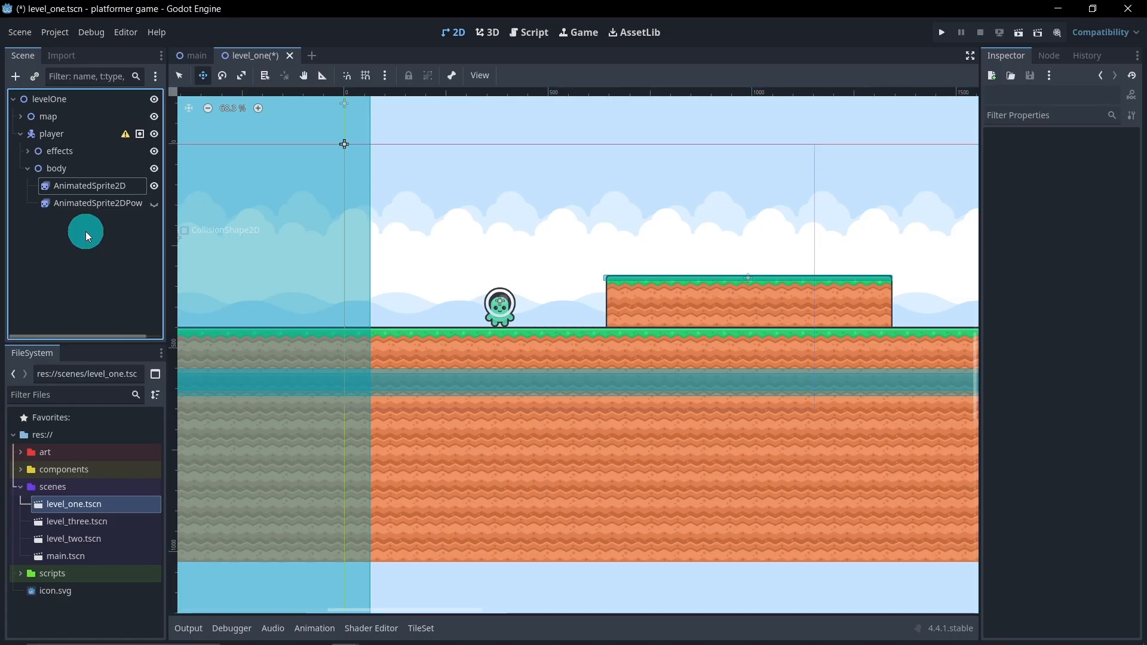
# Add a ColorRect as a child of AnimatedSprite2D and stretch it to cover the whole green character
pyautogui.rightClick(86, 188)
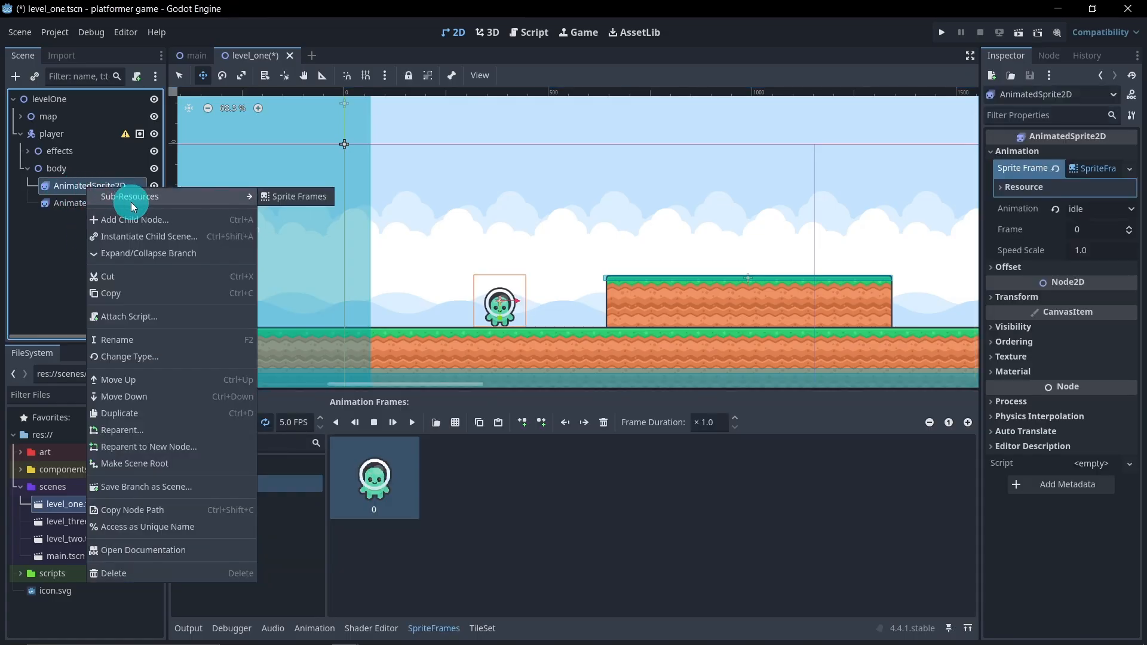
pyautogui.click(149, 220)
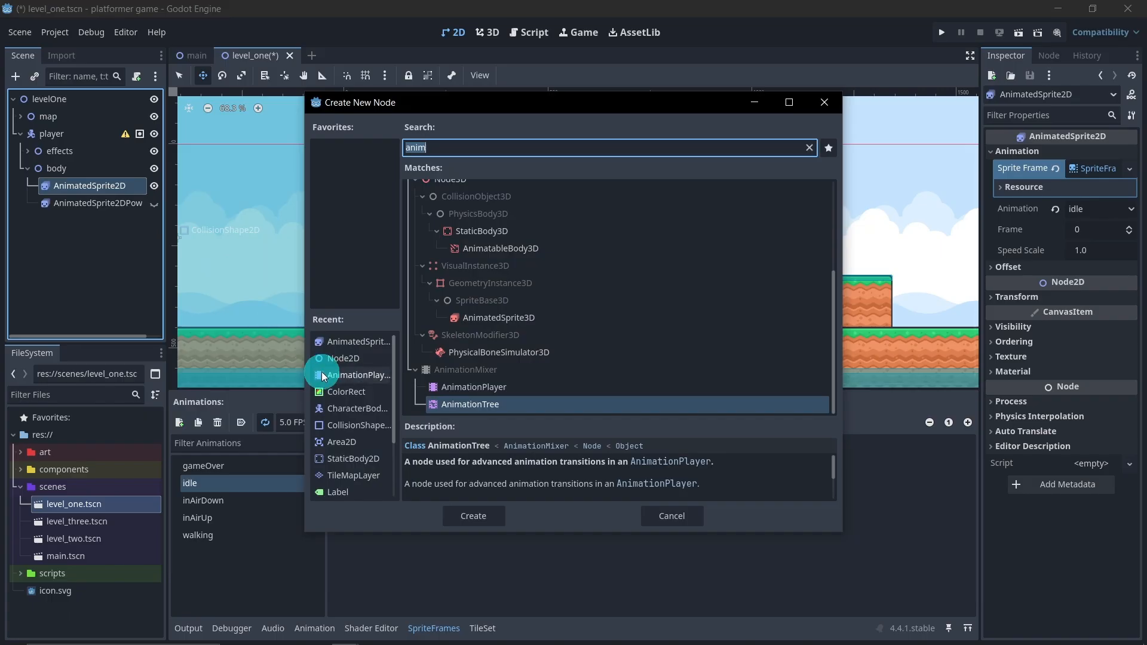
pyautogui.doubleClick(344, 391)
pyautogui.click(179, 75)
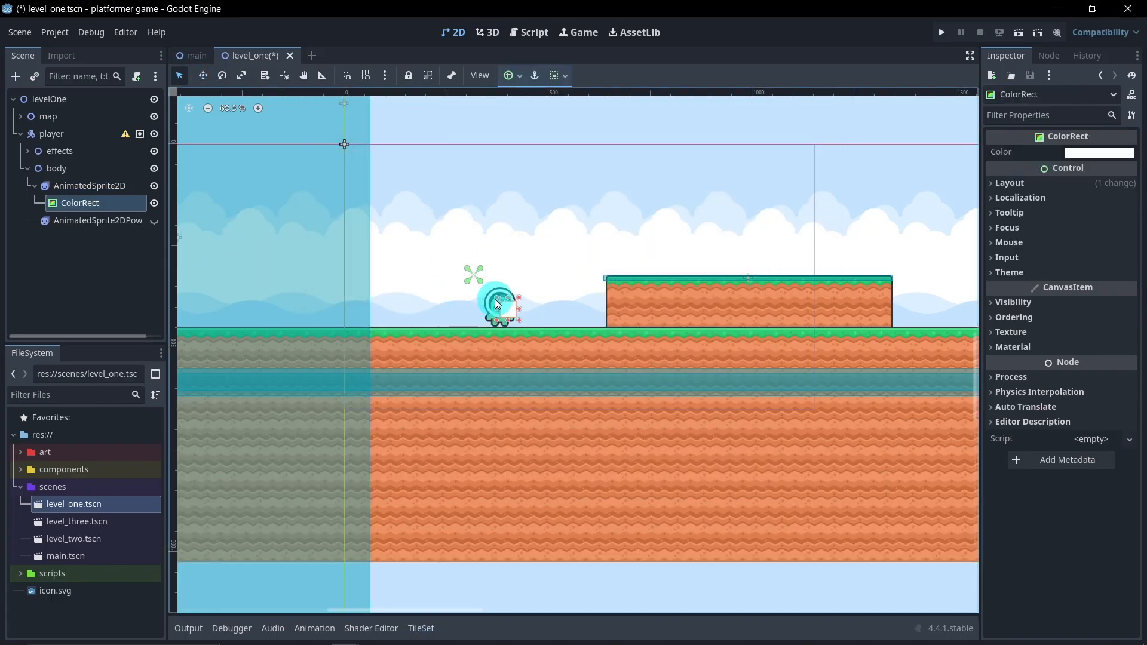
pyautogui.moveTo(497, 303); pyautogui.dragTo(473, 273)
pyautogui.moveTo(518, 319); pyautogui.dragTo(532, 338)
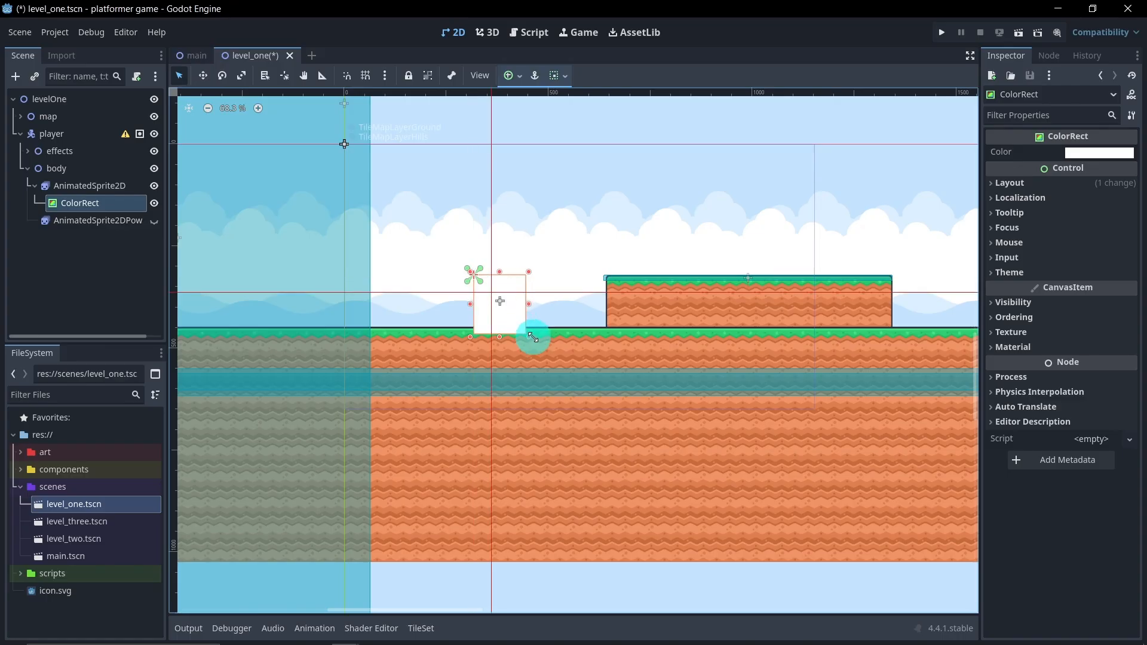
# Set Clip Children in AnimatedSprite2D's visibility properties to Clip + Draw and deselect the node
pyautogui.click(90, 185)
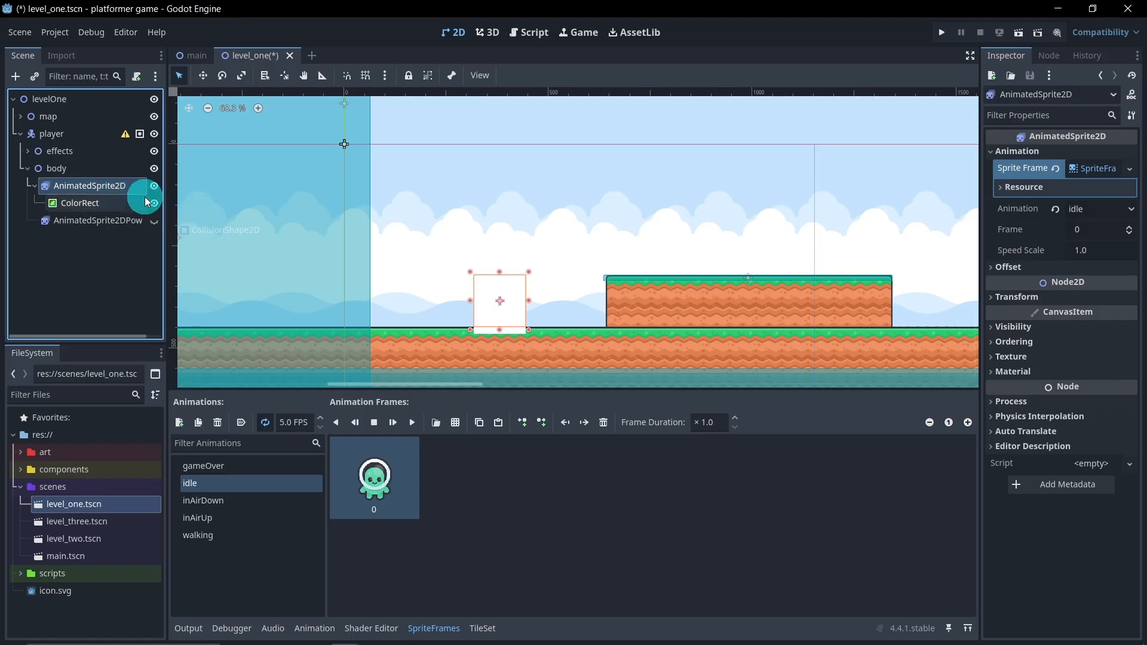
pyautogui.click(1013, 326)
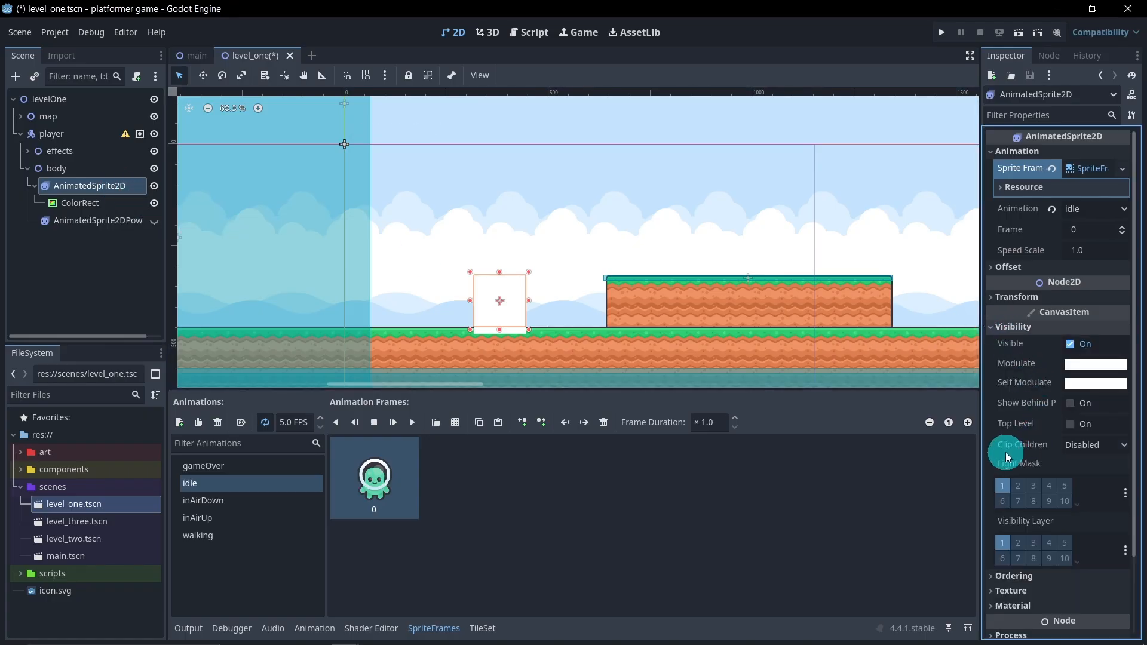
pyautogui.click(1079, 444)
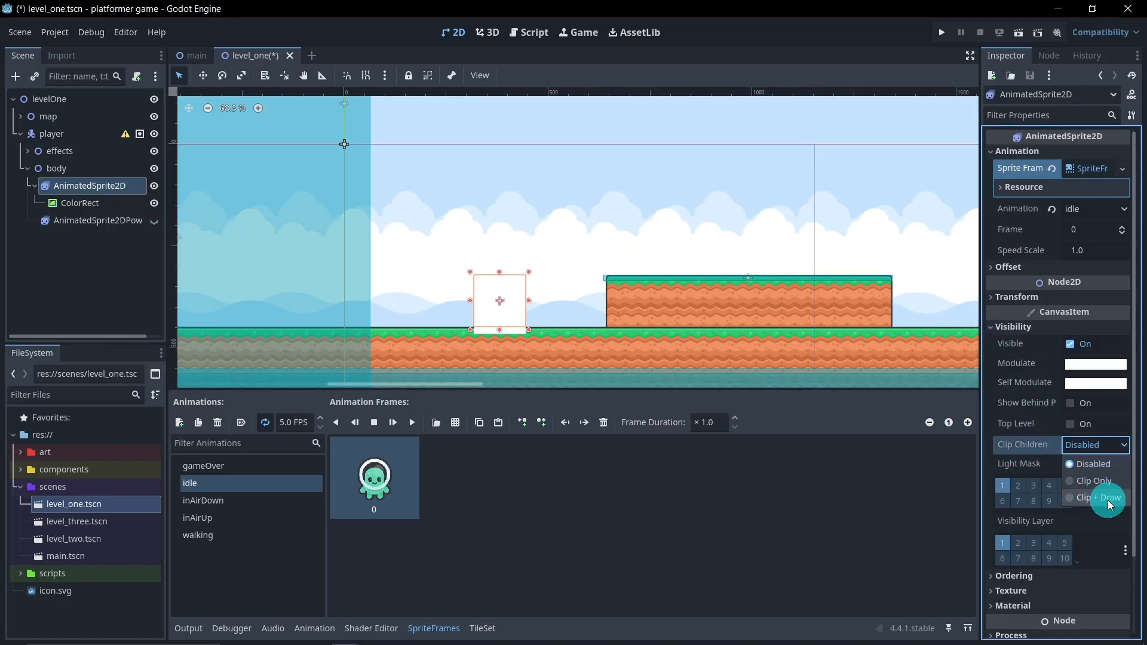
pyautogui.click(1105, 498)
pyautogui.click(141, 310)
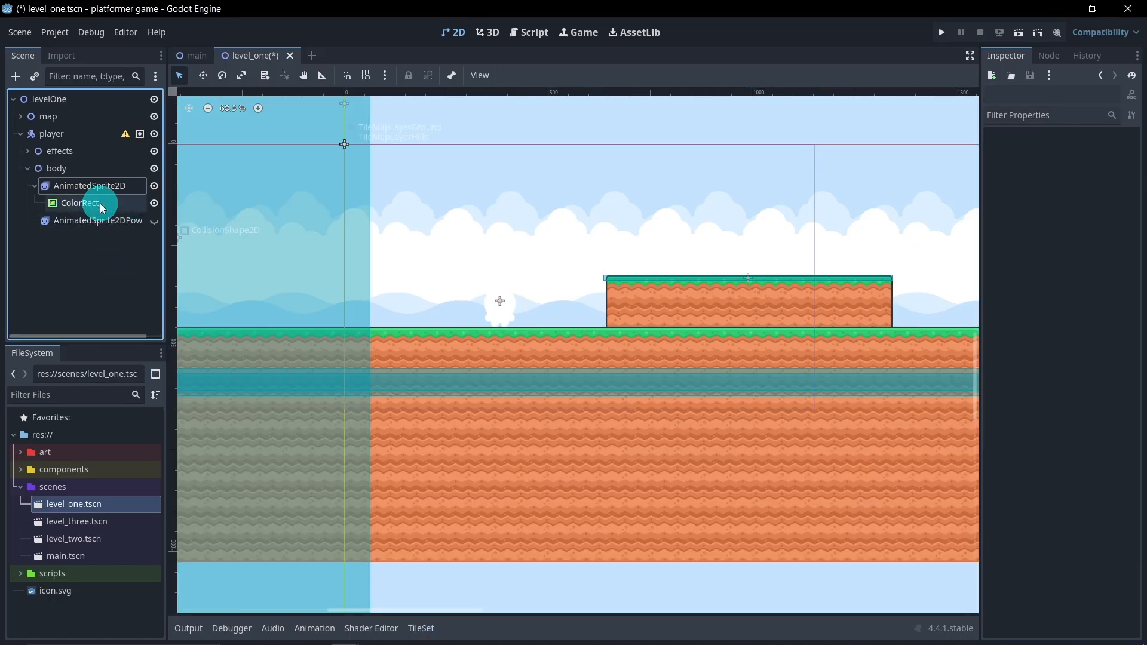
# Add an AnimationPlayer as a child of the body node and name it AnimationPlayerHurting
pyautogui.click(34, 187)
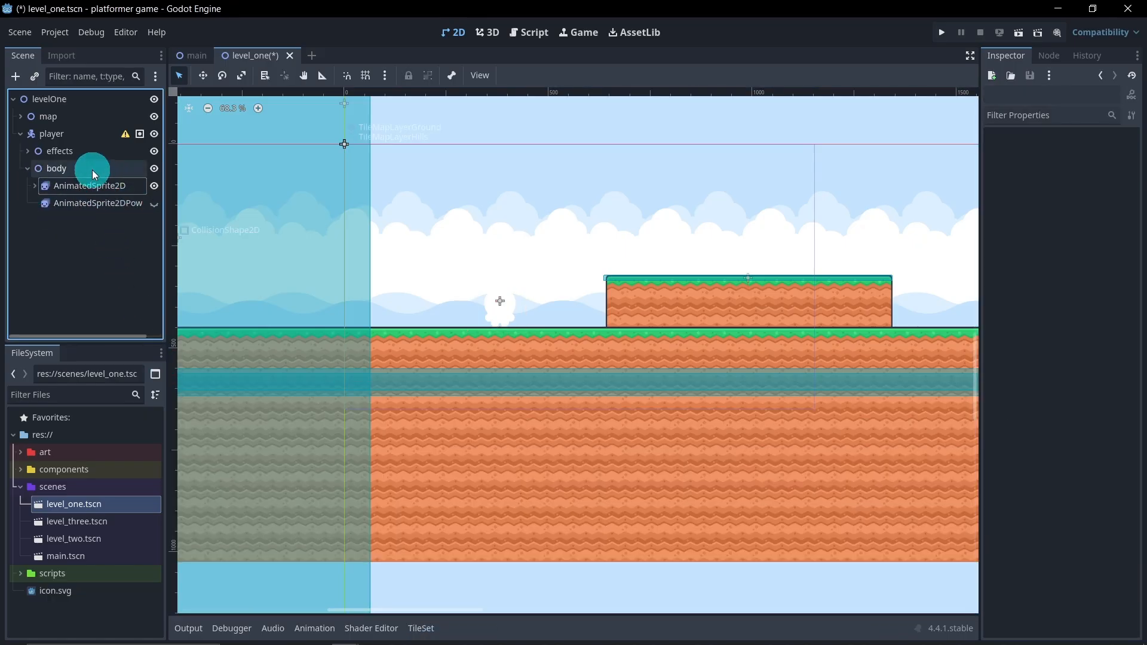
pyautogui.rightClick(92, 170)
pyautogui.click(123, 181)
pyautogui.doubleClick(357, 391)
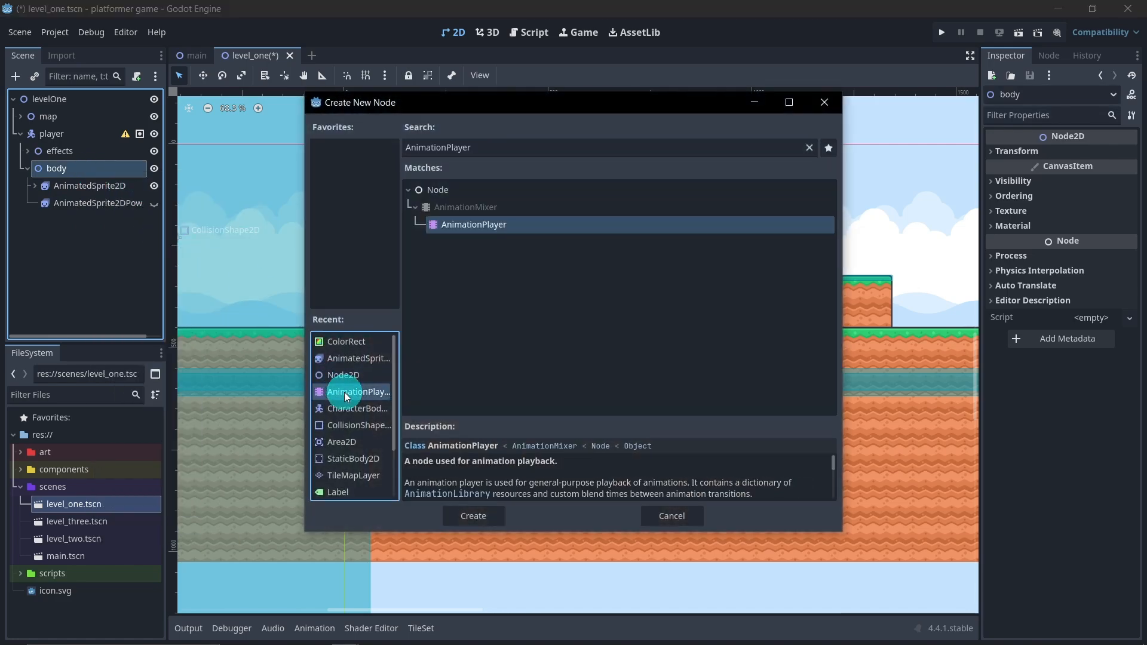
pyautogui.click(120, 220)
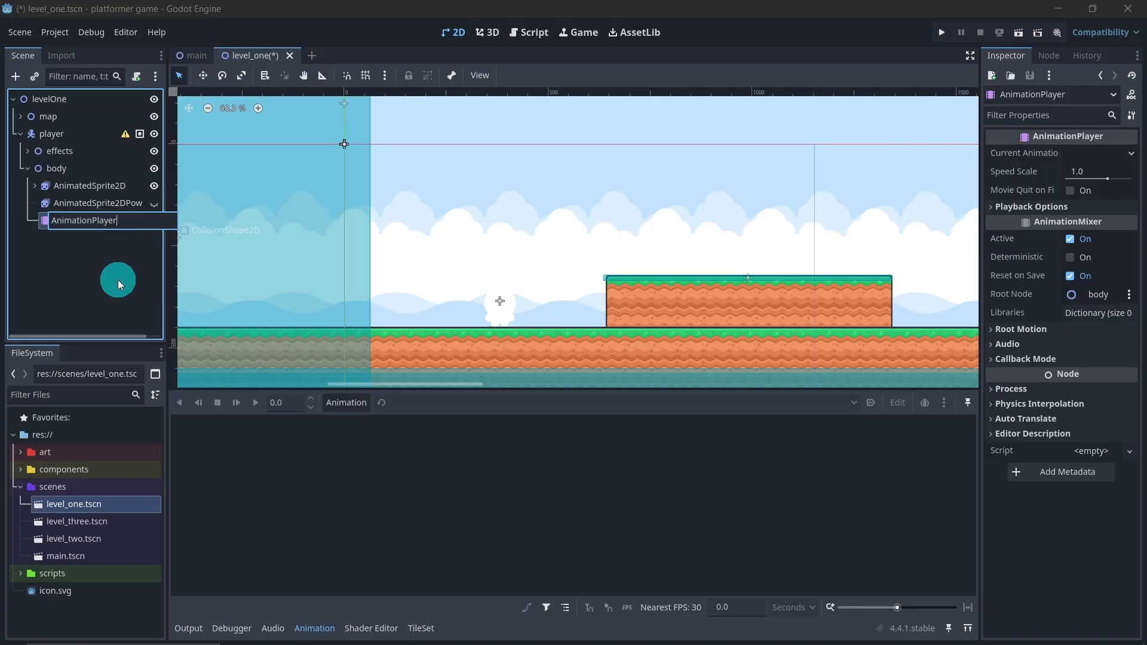
pyautogui.write('Hurting')
pyautogui.press('Return')
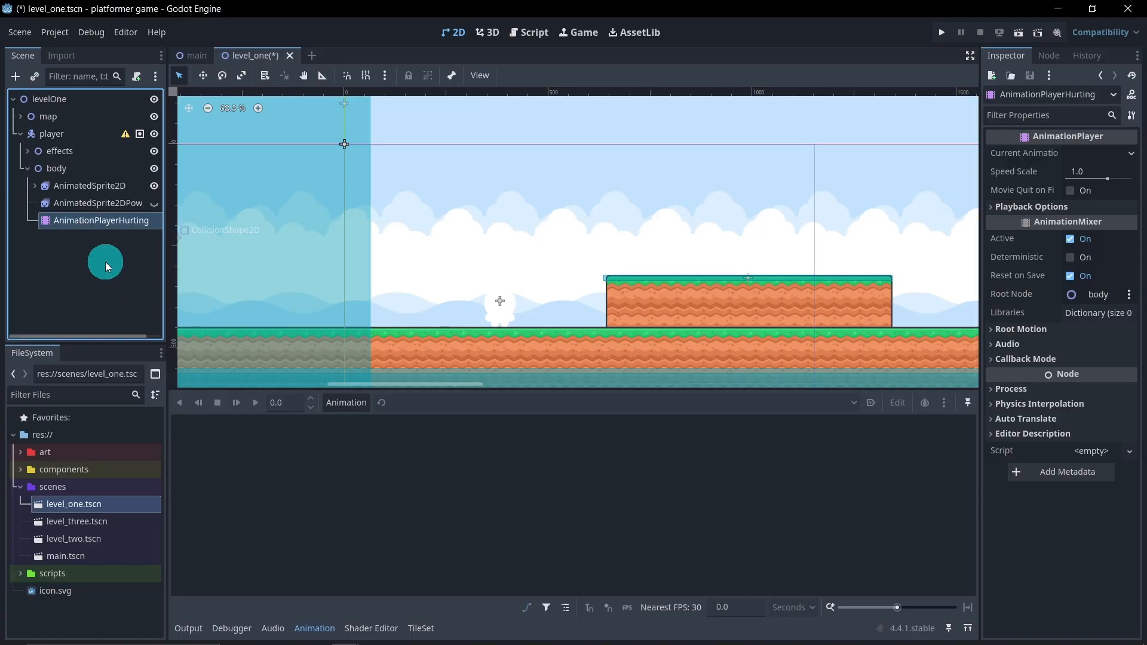
# Create a new animation named idle in AnimationPlayerHurting
pyautogui.click(348, 404)
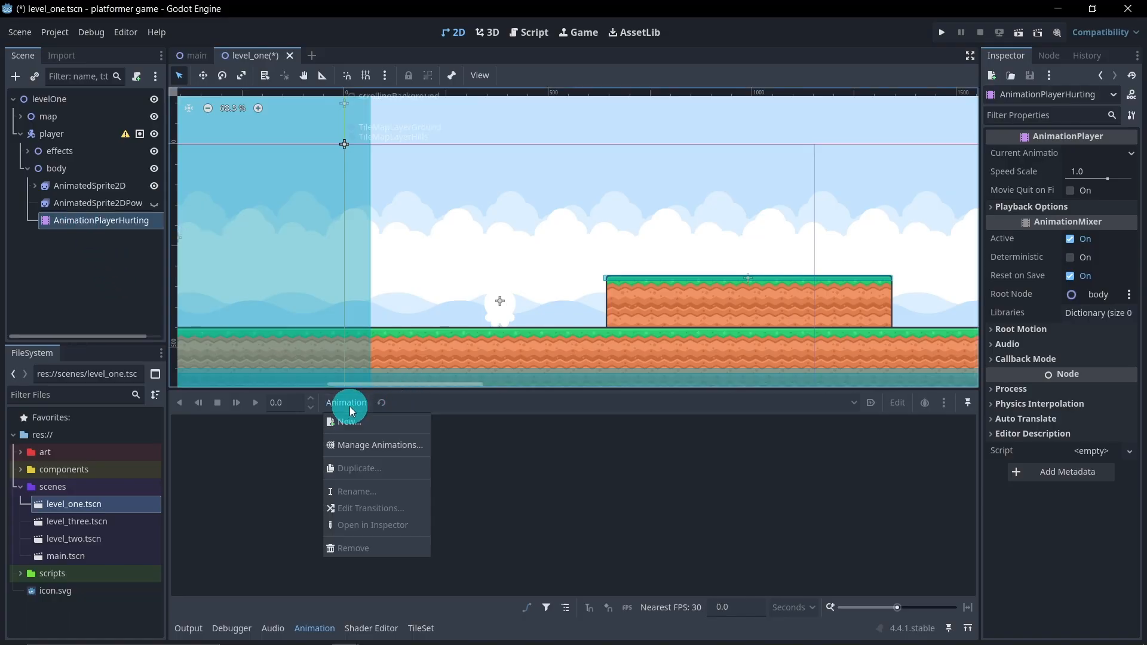
pyautogui.click(363, 417)
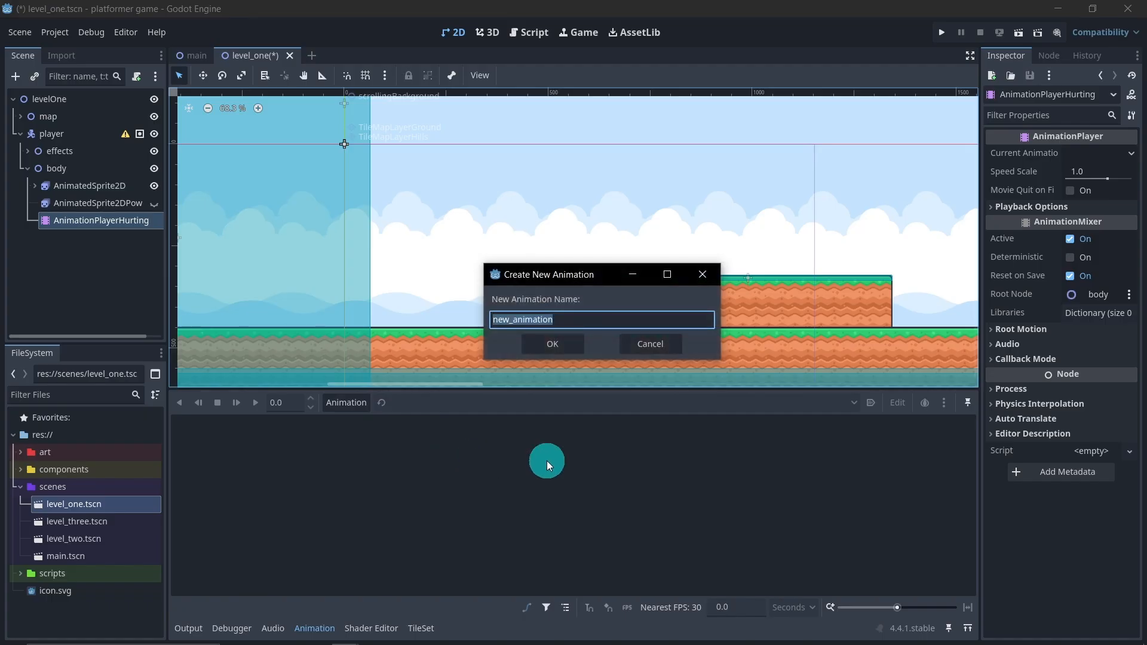
pyautogui.write('idle')
pyautogui.press('Return')
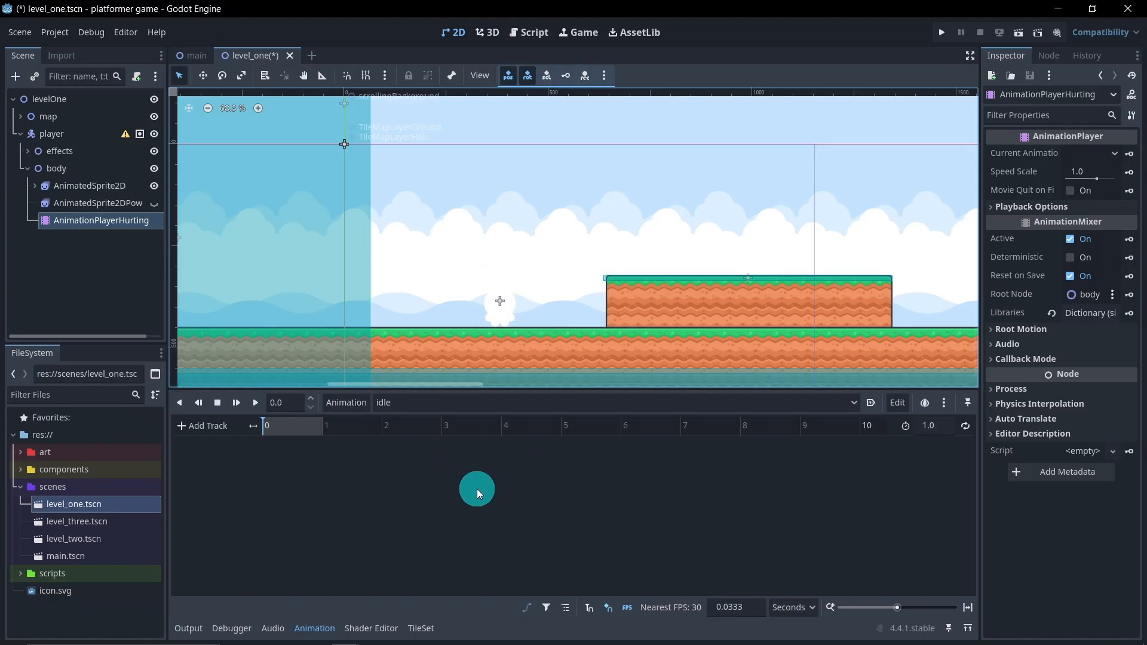
# Set the ColorRect's color alpha to 0 and key it at 0 s in the idle animation, creating a new color track
pyautogui.click(35, 186)
pyautogui.click(69, 206)
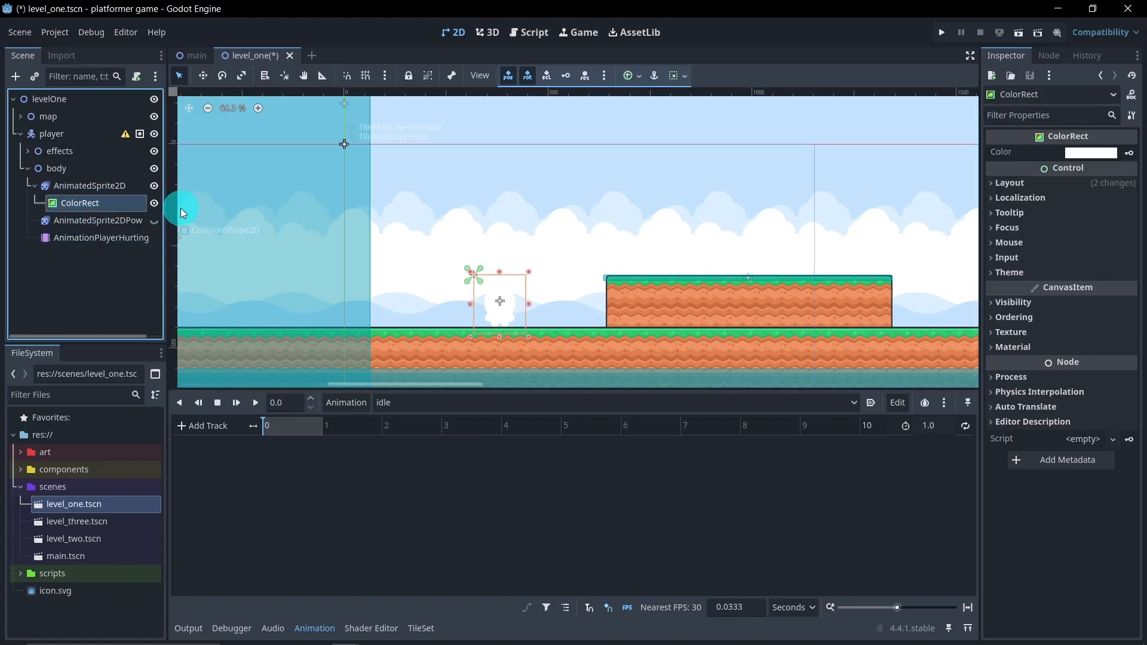
pyautogui.click(1093, 153)
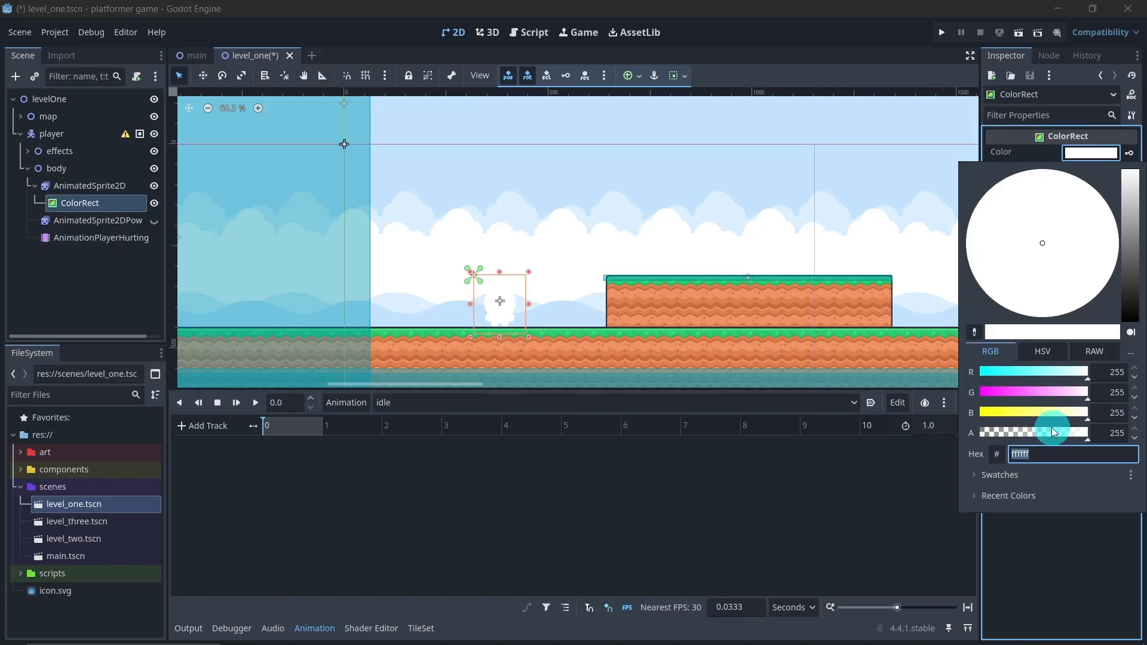
pyautogui.moveTo(1053, 432); pyautogui.dragTo(917, 432)
pyautogui.click(871, 90)
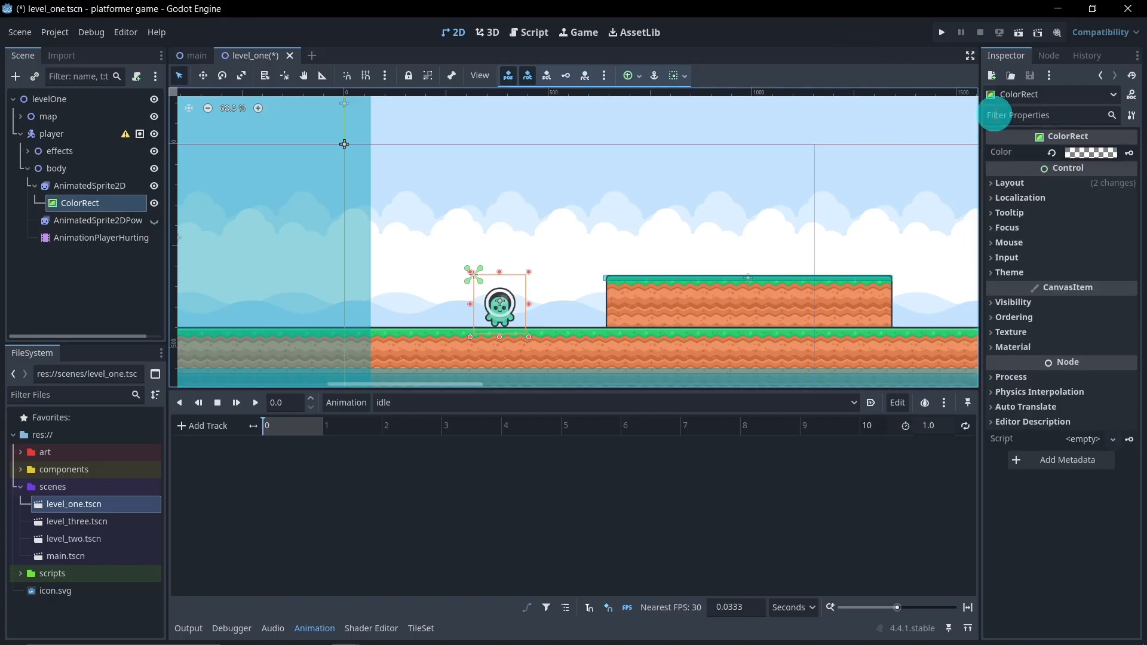
pyautogui.click(1126, 156)
pyautogui.click(547, 360)
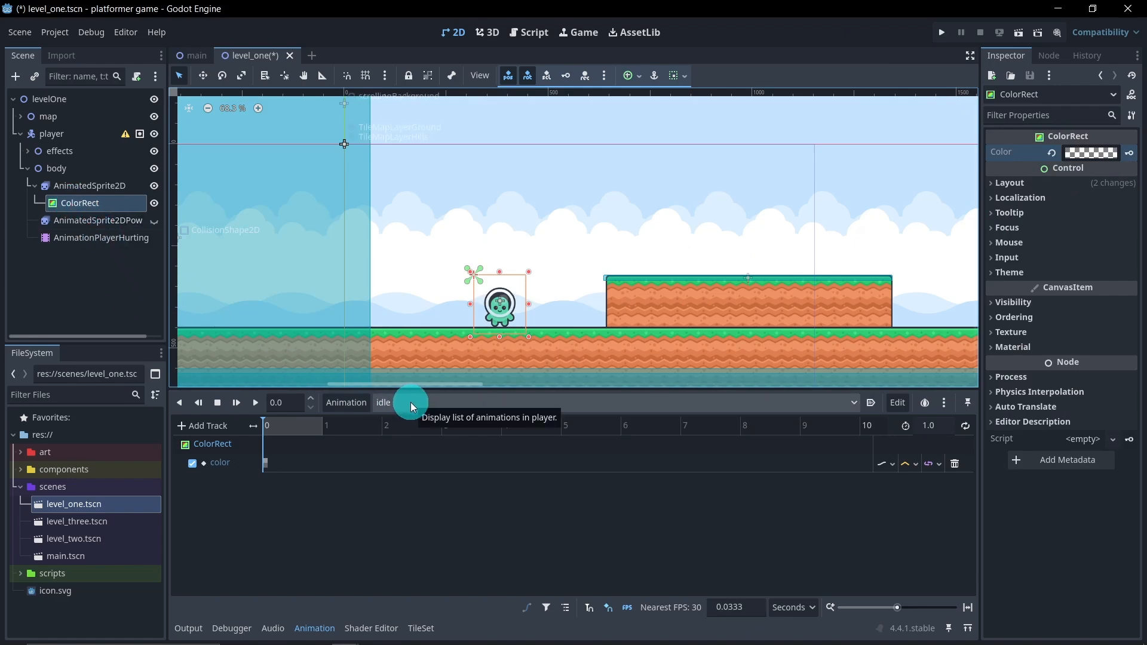
# Create a second animation named hurting in AnimationPlayerHurting
pyautogui.click(357, 402)
pyautogui.click(364, 420)
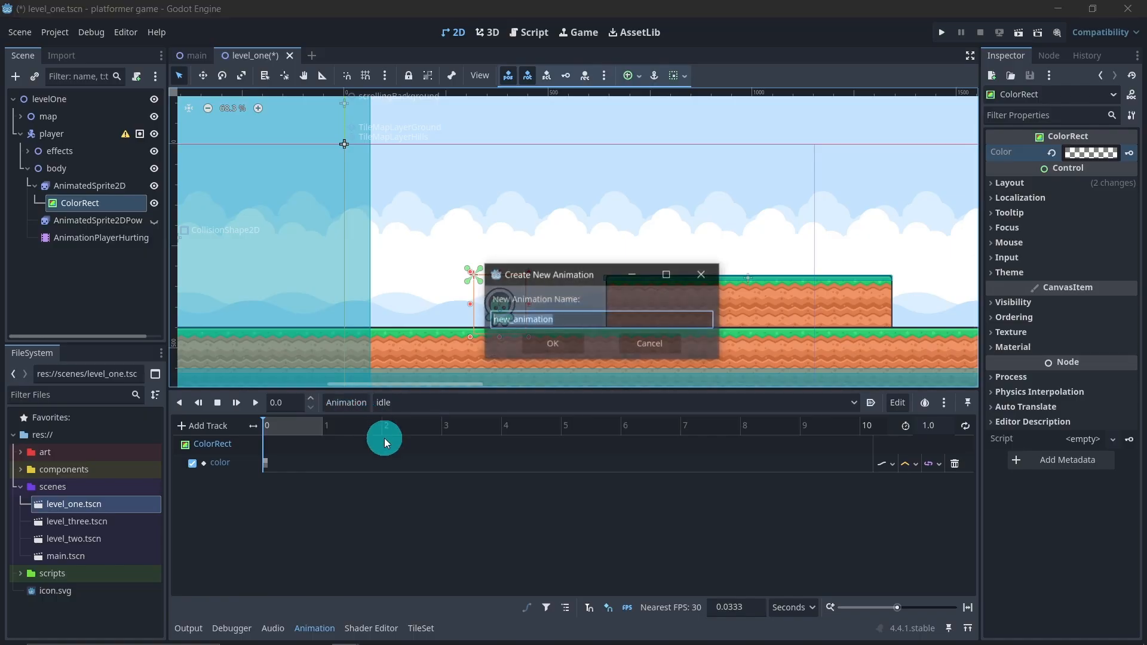
pyautogui.write('hr')
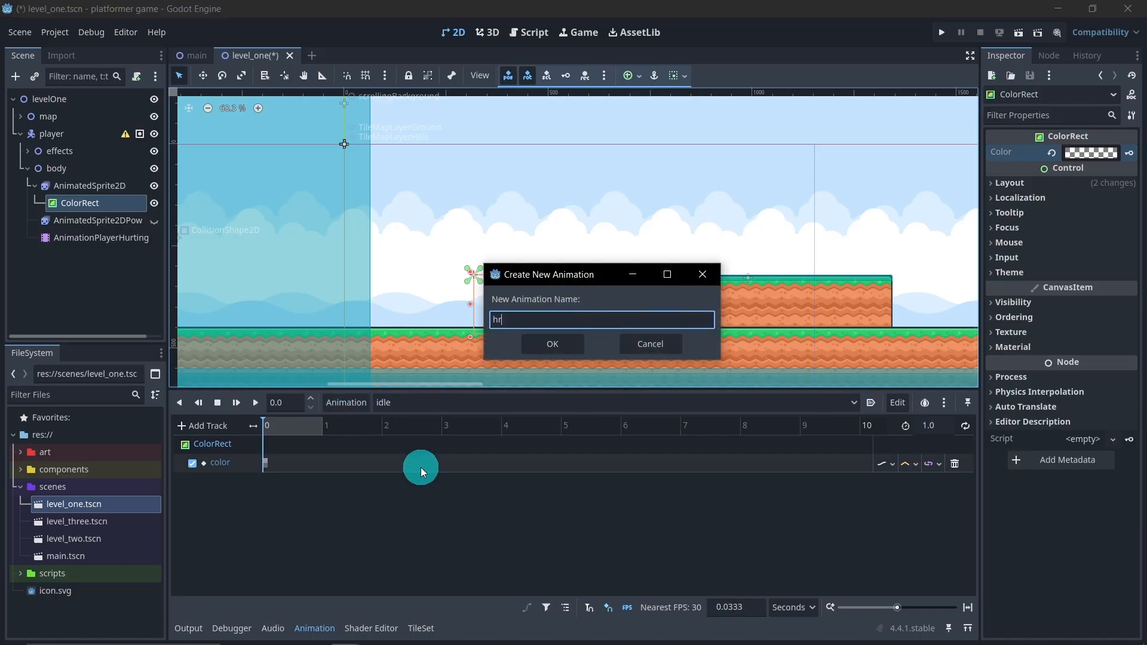
pyautogui.write('urting')
pyautogui.press('Return')
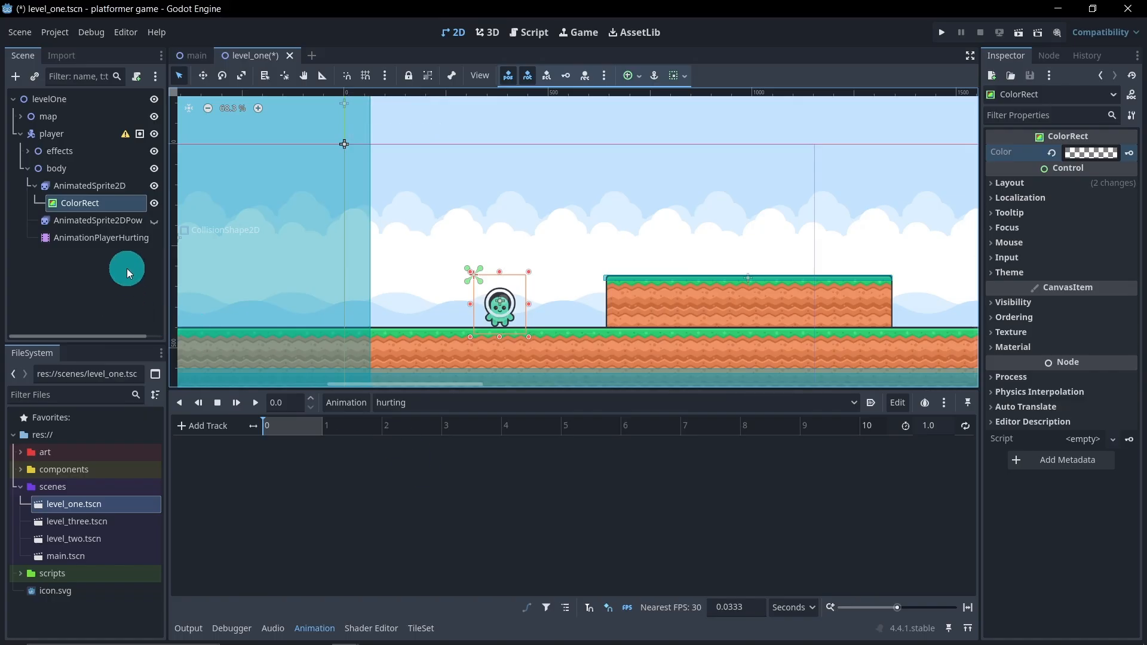
# Set the ColorRect's color to opaque white (alpha 255) and key it at 0 s on a new color track in hurting
pyautogui.click(1071, 157)
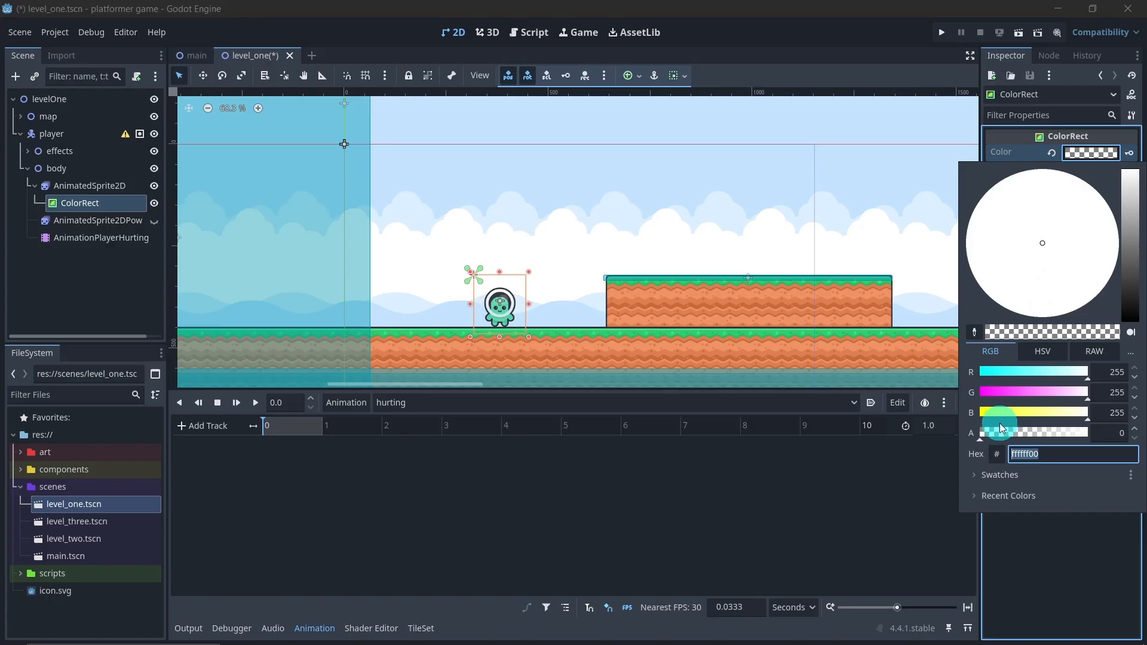
pyautogui.moveTo(1002, 428); pyautogui.dragTo(1122, 428)
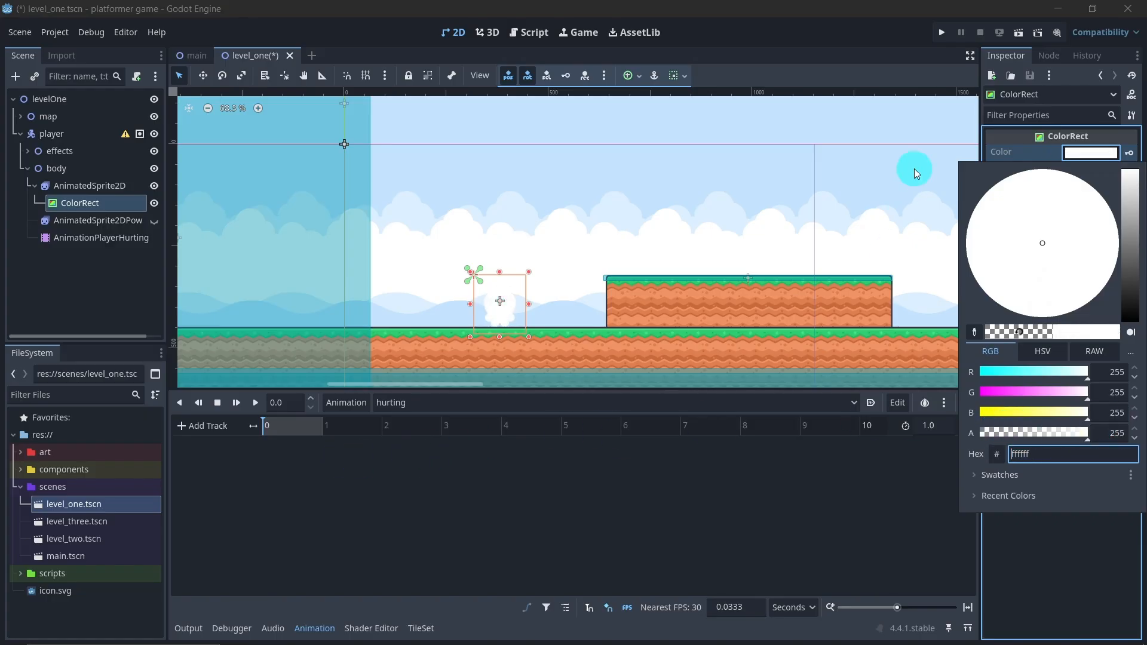
pyautogui.click(1129, 153)
pyautogui.click(1130, 153)
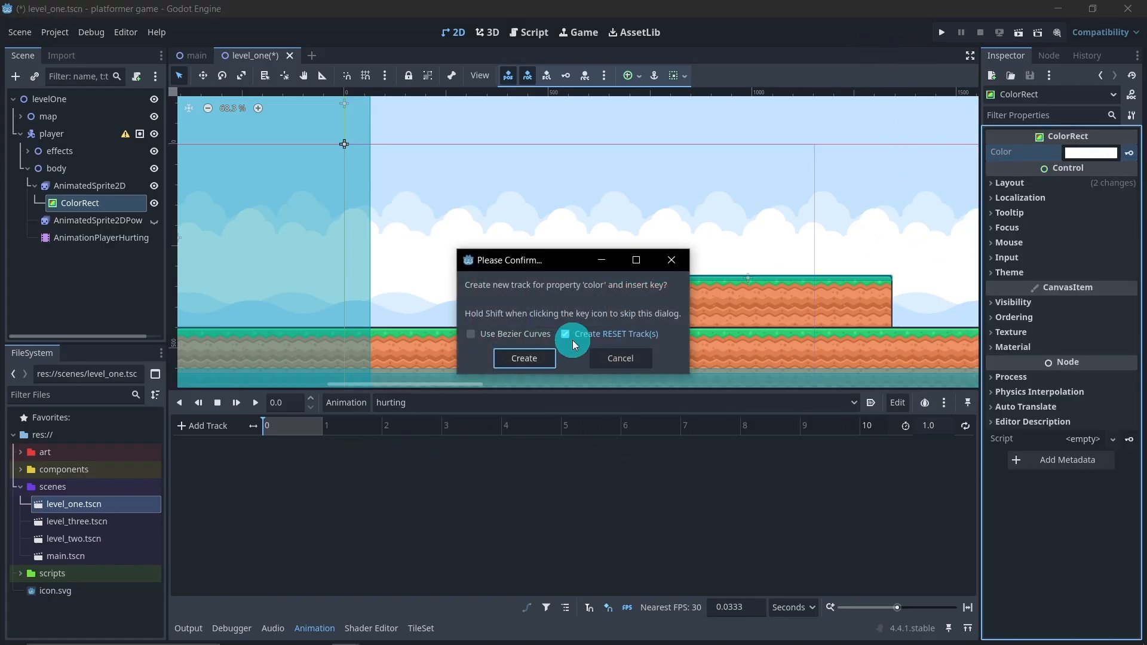
pyautogui.click(524, 359)
# At 0.2 s in hurting, set the ColorRect's color to semi-transparent red ff000087 and key it
pyautogui.click(290, 402)
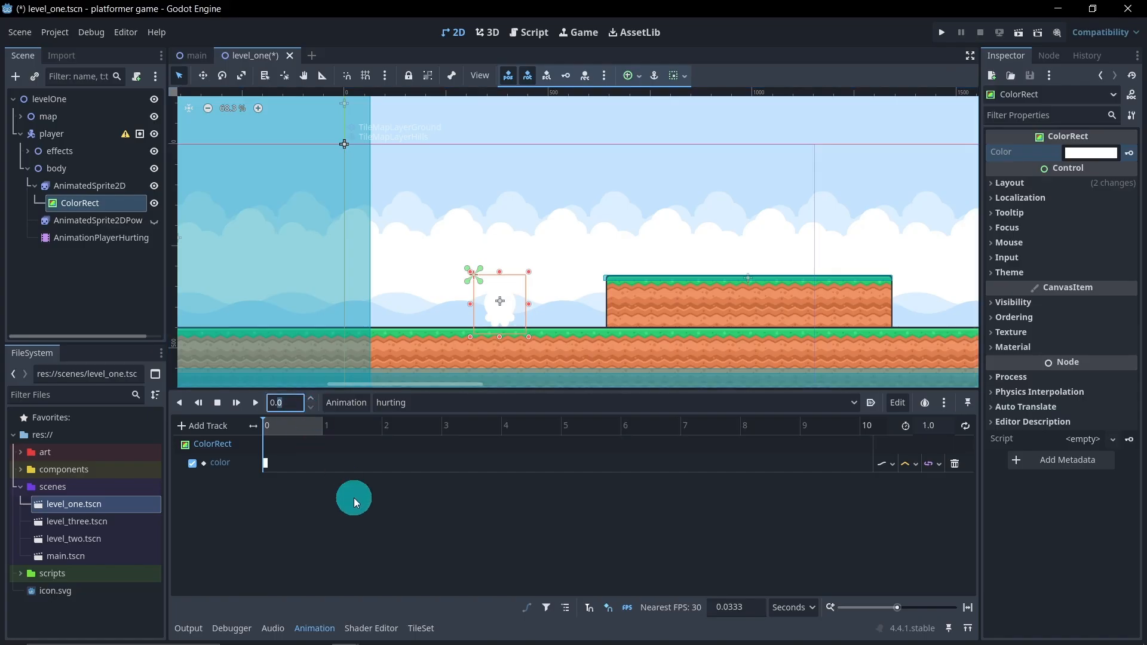
pyautogui.write('2')
pyautogui.press('Return')
pyautogui.click(1074, 154)
pyautogui.moveTo(1051, 390); pyautogui.dragTo(899, 415)
pyautogui.moveTo(1075, 432); pyautogui.dragTo(1038, 432)
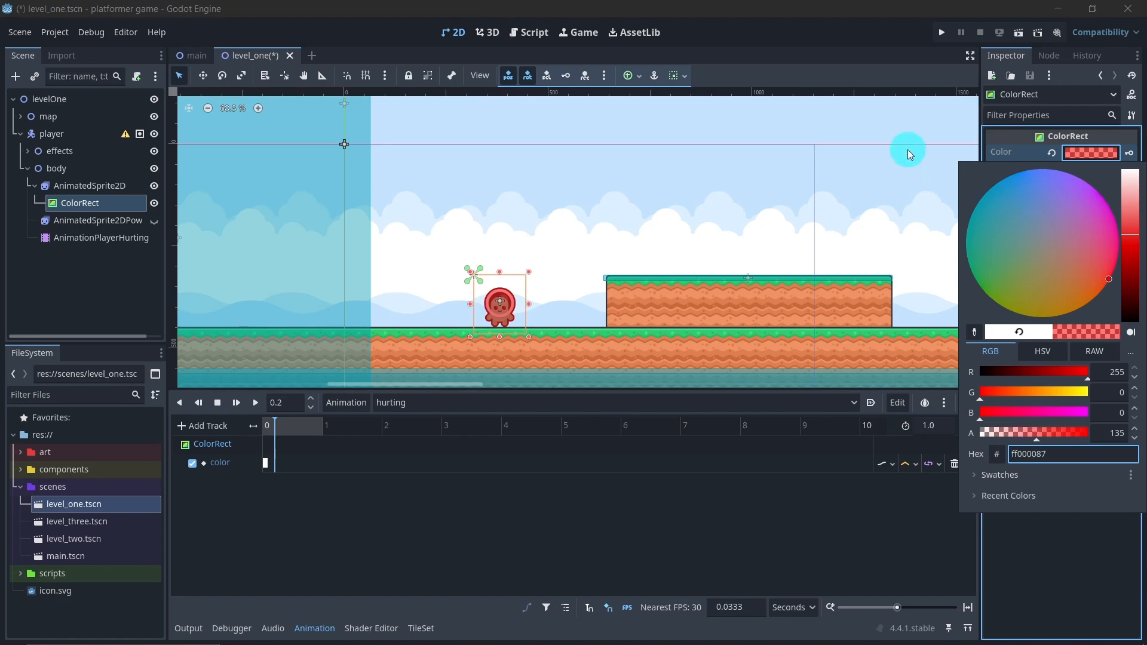
pyautogui.click(1116, 433)
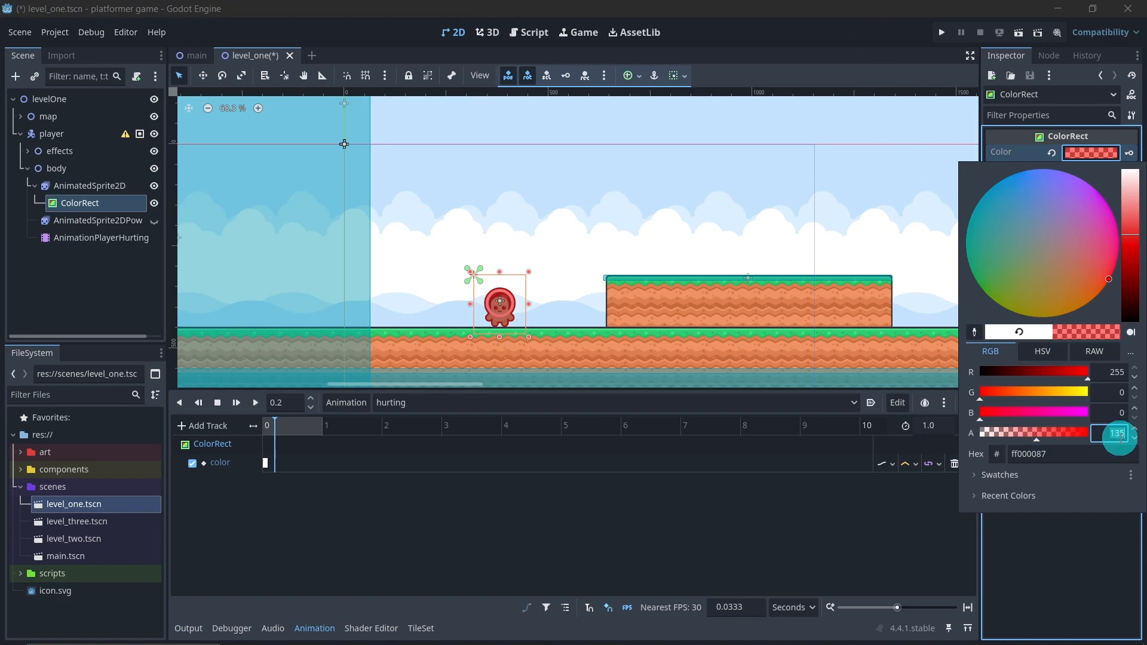
pyautogui.click(884, 56)
pyautogui.click(1130, 153)
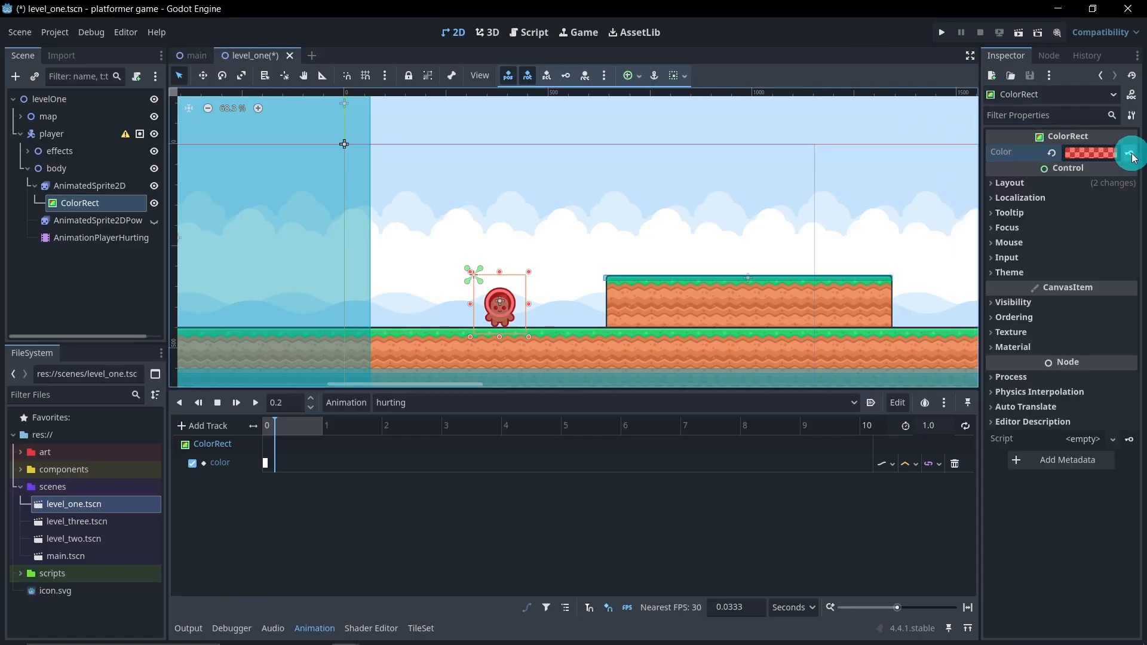
# At 0.4 s in hurting, set the ColorRect's color back to opaque white ffffff and key it
pyautogui.doubleClick(294, 411)
pyautogui.write('4')
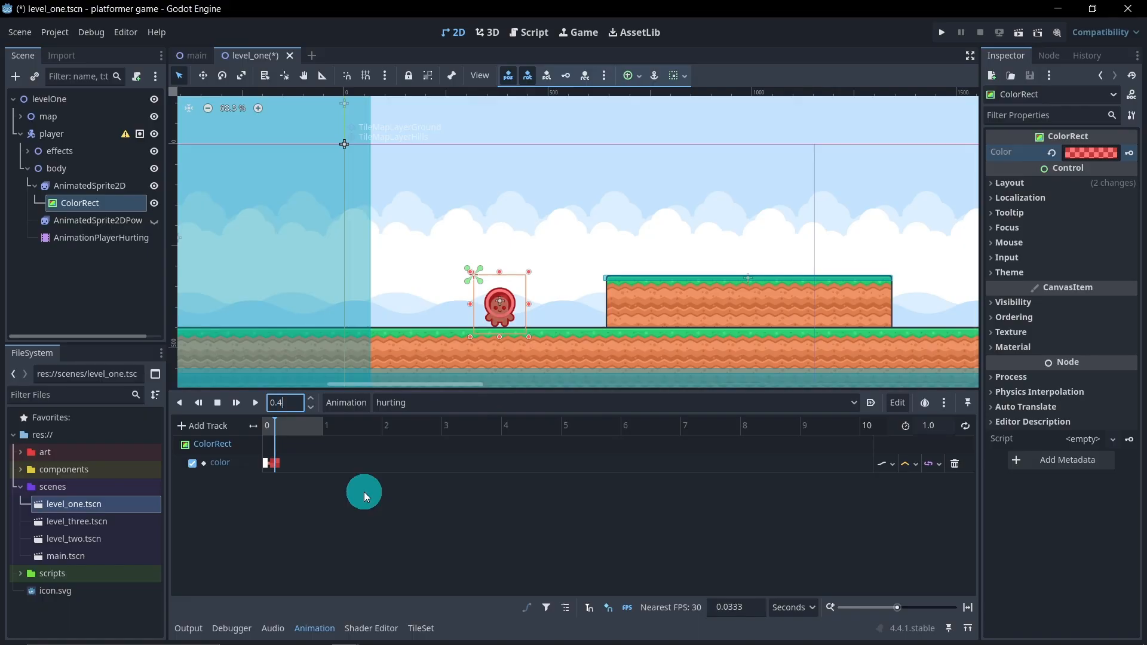
pyautogui.press('Return')
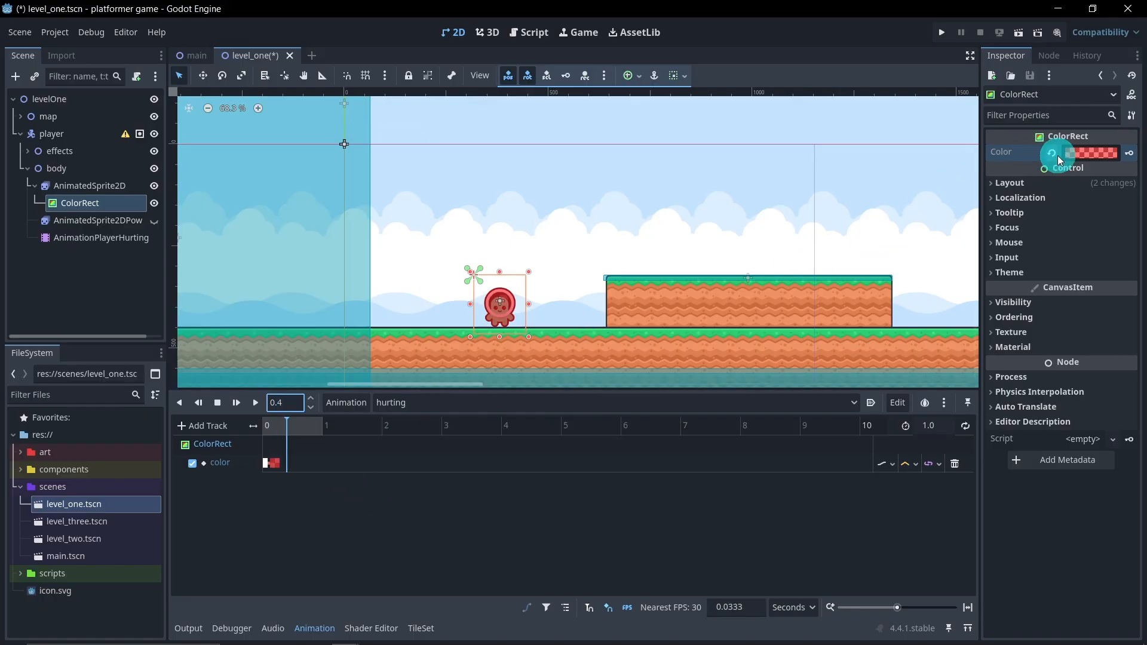
pyautogui.click(1077, 152)
pyautogui.moveTo(1129, 211); pyautogui.dragTo(1123, 149)
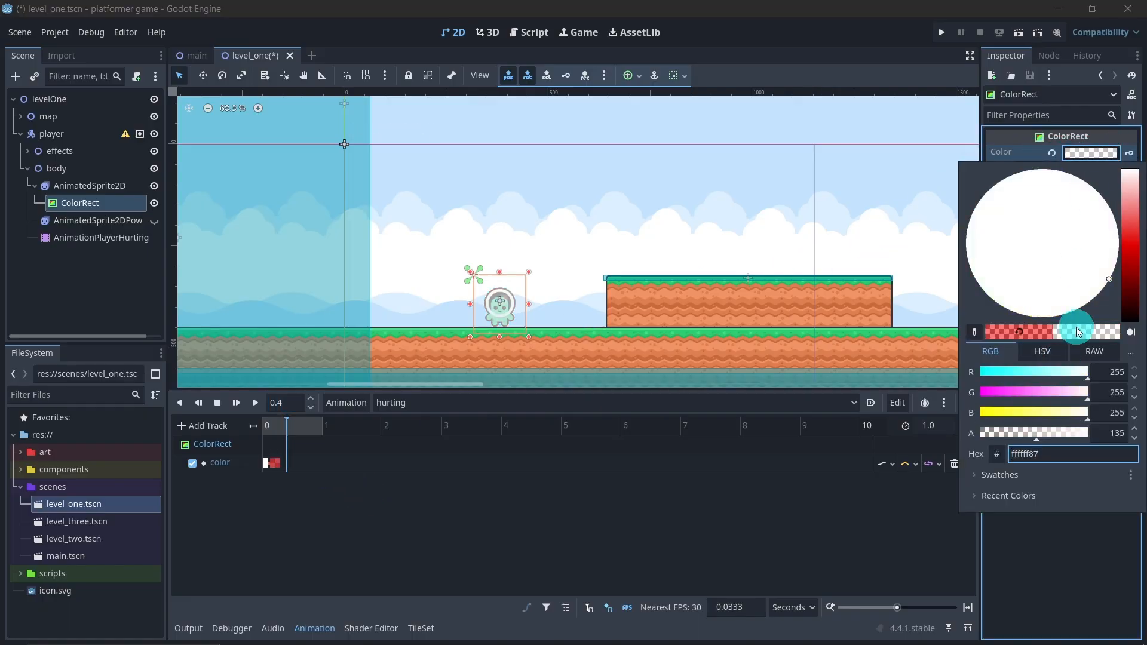
pyautogui.moveTo(1038, 432); pyautogui.dragTo(1121, 420)
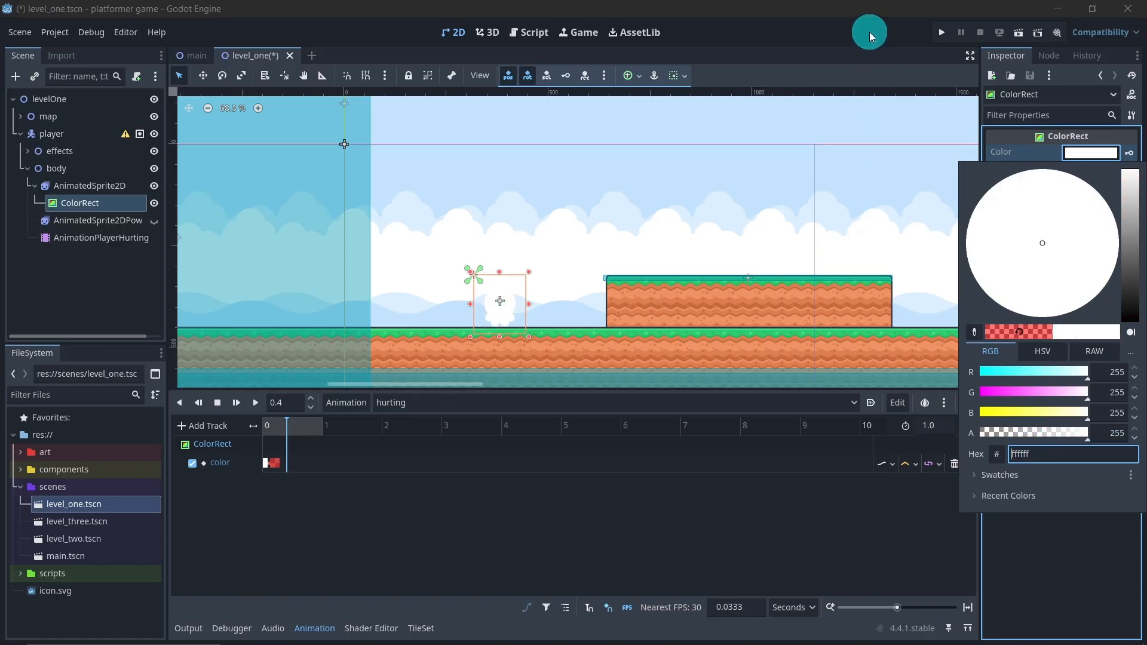
pyautogui.click(869, 36)
pyautogui.click(1128, 153)
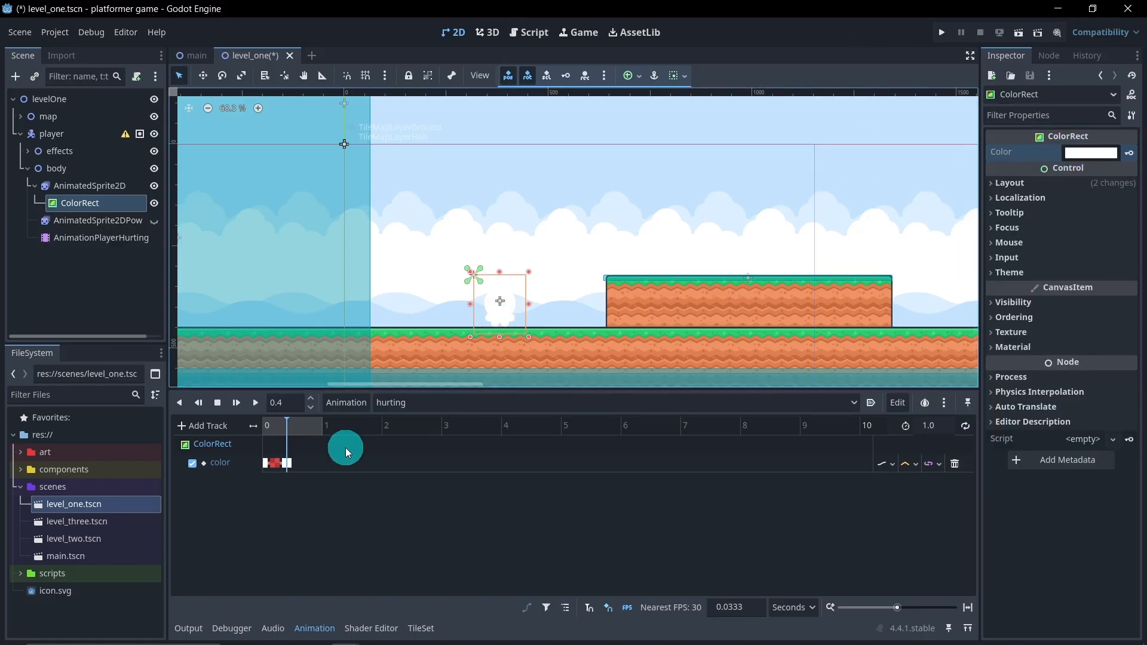
# Scrub through the hurting animation, turn on its looping and set its length to 0.4 s
pyautogui.moveTo(305, 440); pyautogui.dragTo(263, 446)
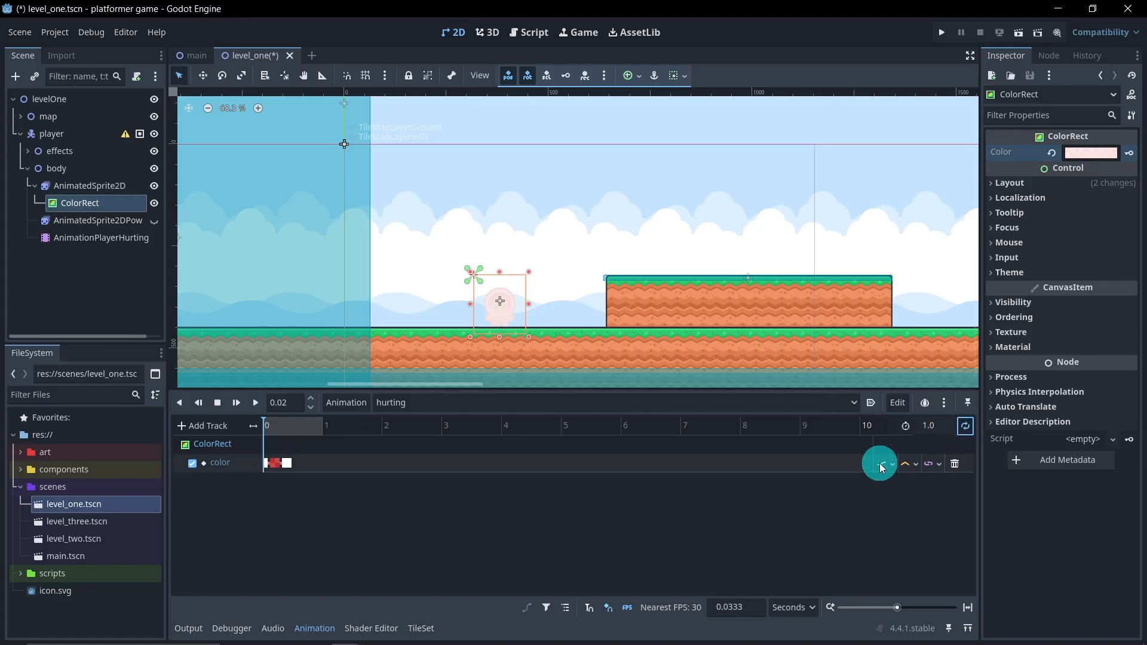
pyautogui.click(290, 462)
pyautogui.click(299, 444)
pyautogui.click(288, 432)
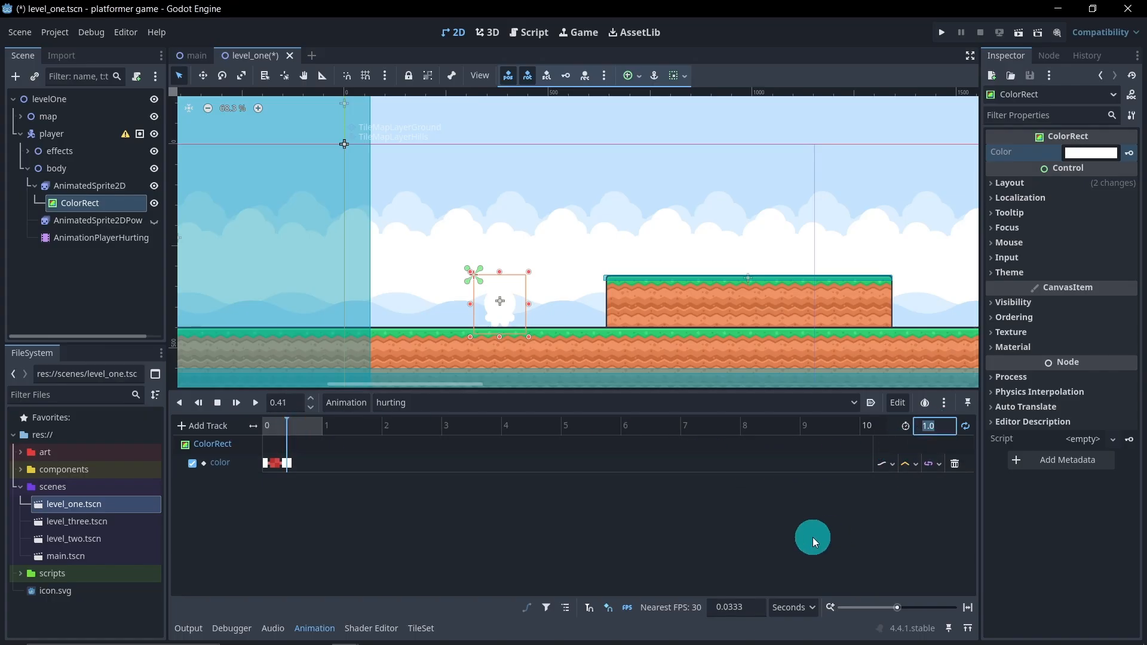
pyautogui.write('0.4')
pyautogui.press('Return')
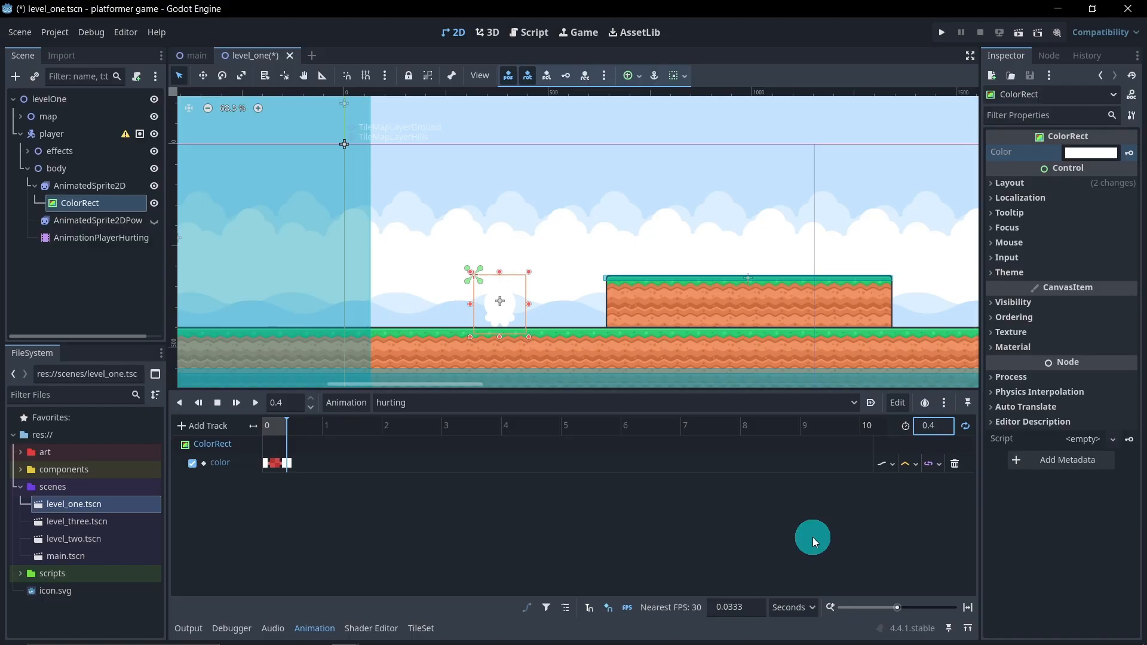
# Play the hurting animation to preview the color flash, then stop it and return the playhead to 0 s
pyautogui.click(255, 404)
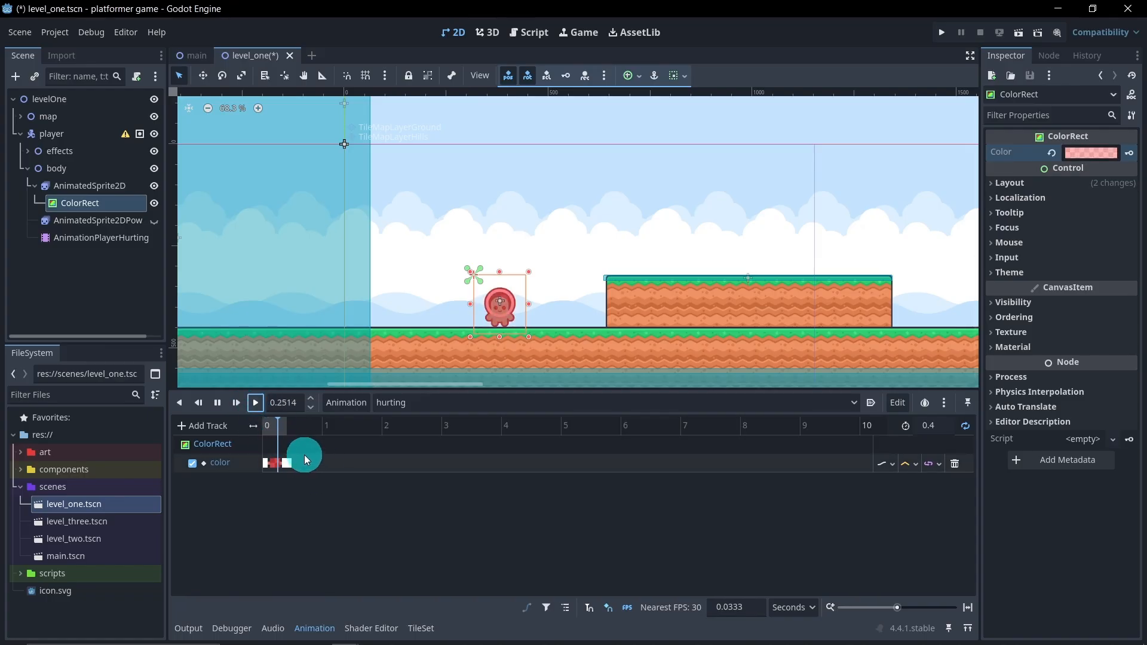
pyautogui.click(217, 411)
pyautogui.moveTo(272, 423); pyautogui.dragTo(260, 420)
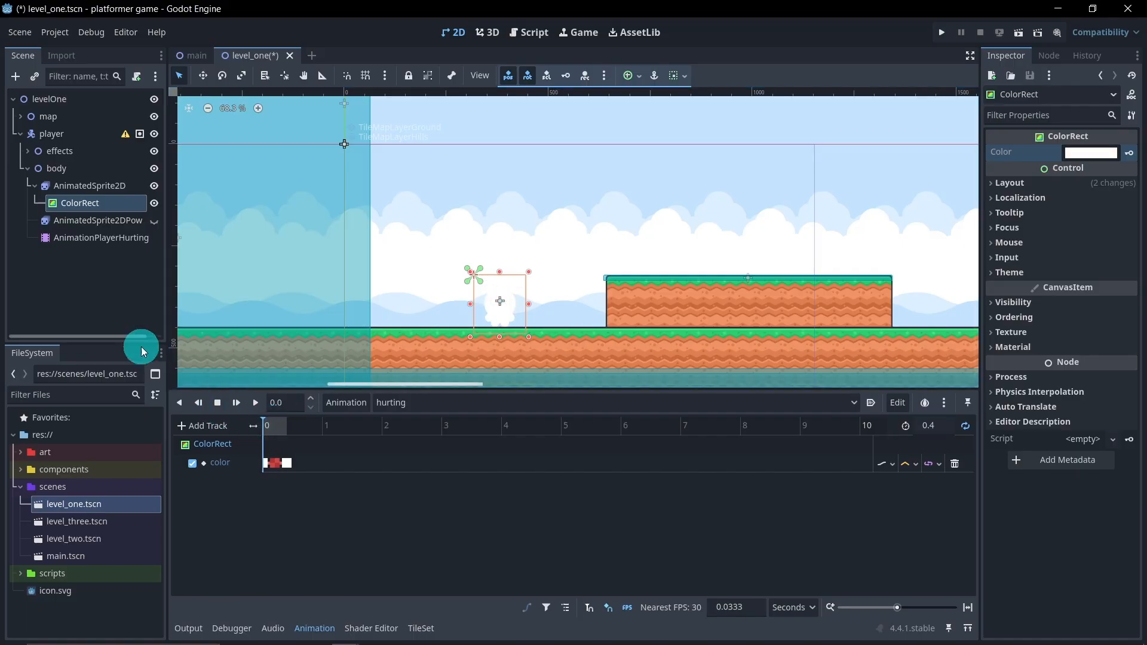
# Deselect the ColorRect, collapse the AnimatedSprite2D and body nodes, and save the scene
pyautogui.click(103, 313)
pyautogui.click(34, 186)
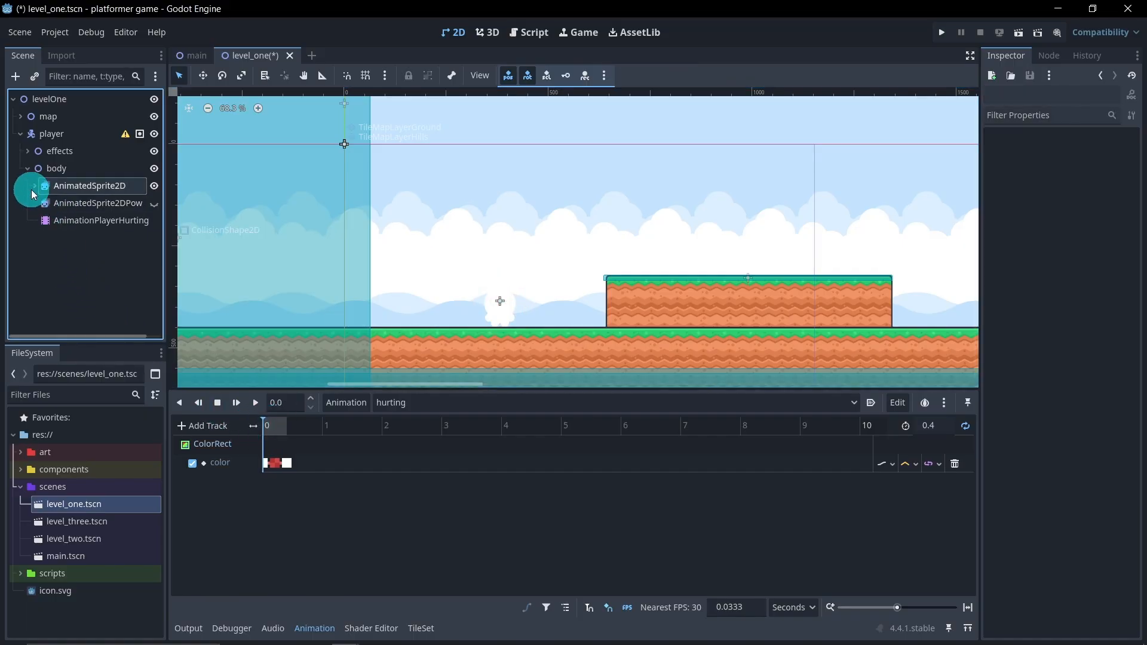
pyautogui.click(27, 170)
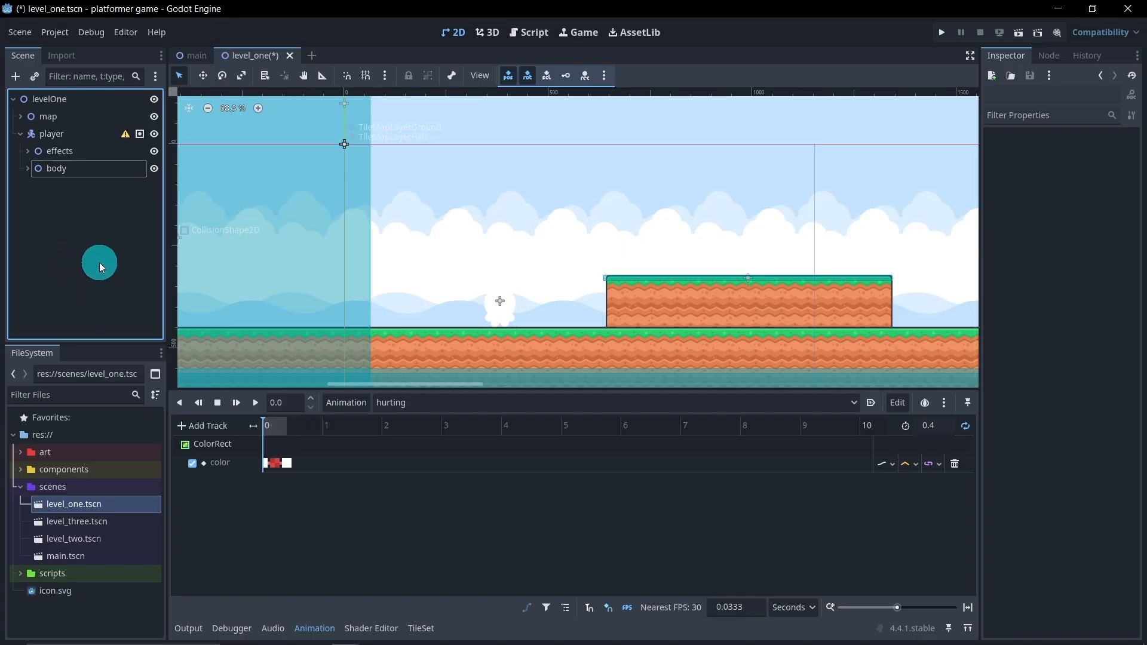
pyautogui.hotkey('ctrl', 's')
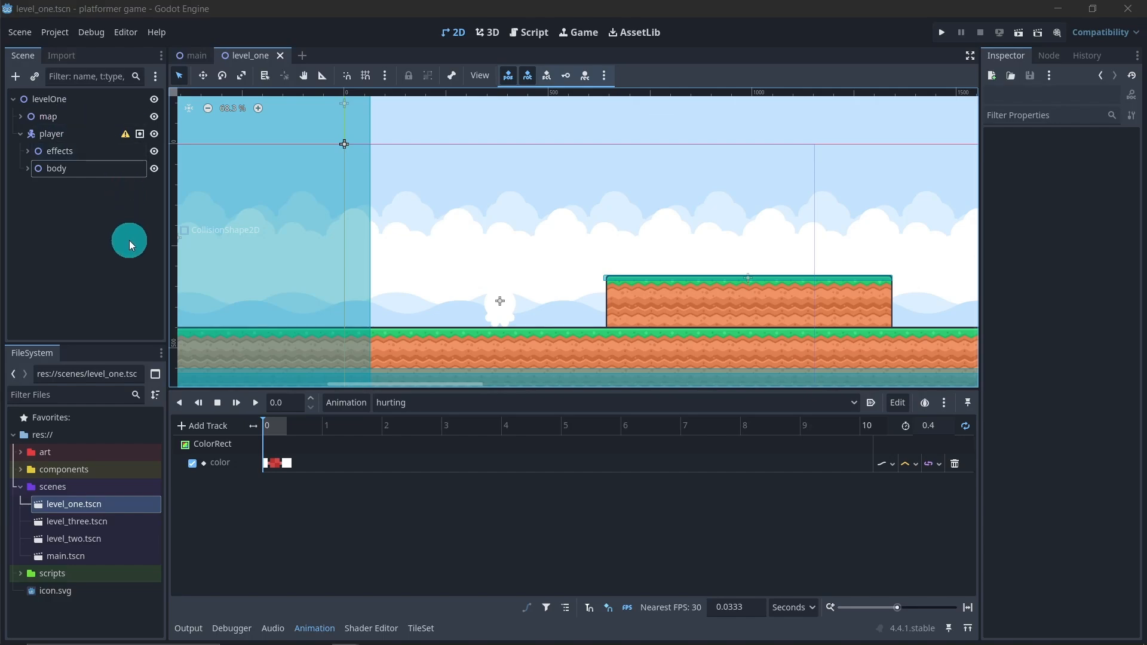
# Switch the animation editor from hurting to the RESET animation
pyautogui.click(458, 410)
pyautogui.click(456, 423)
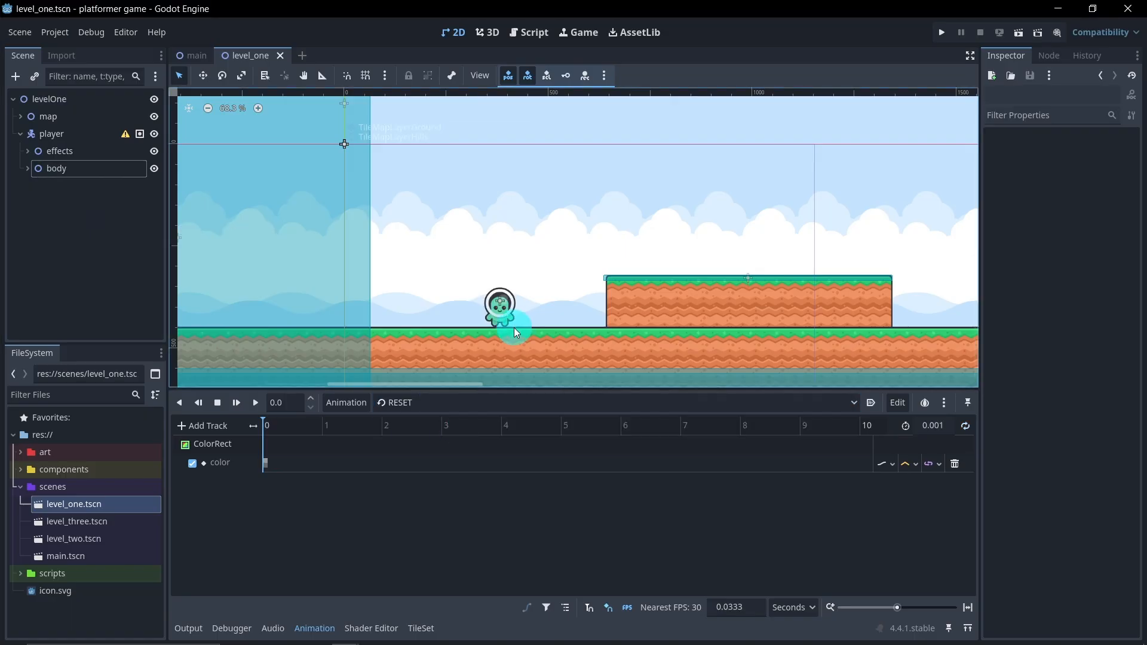
# Save the player branch as its own scene player.tscn in res://components, and save the level_one scene
pyautogui.click(105, 222)
pyautogui.click(78, 134)
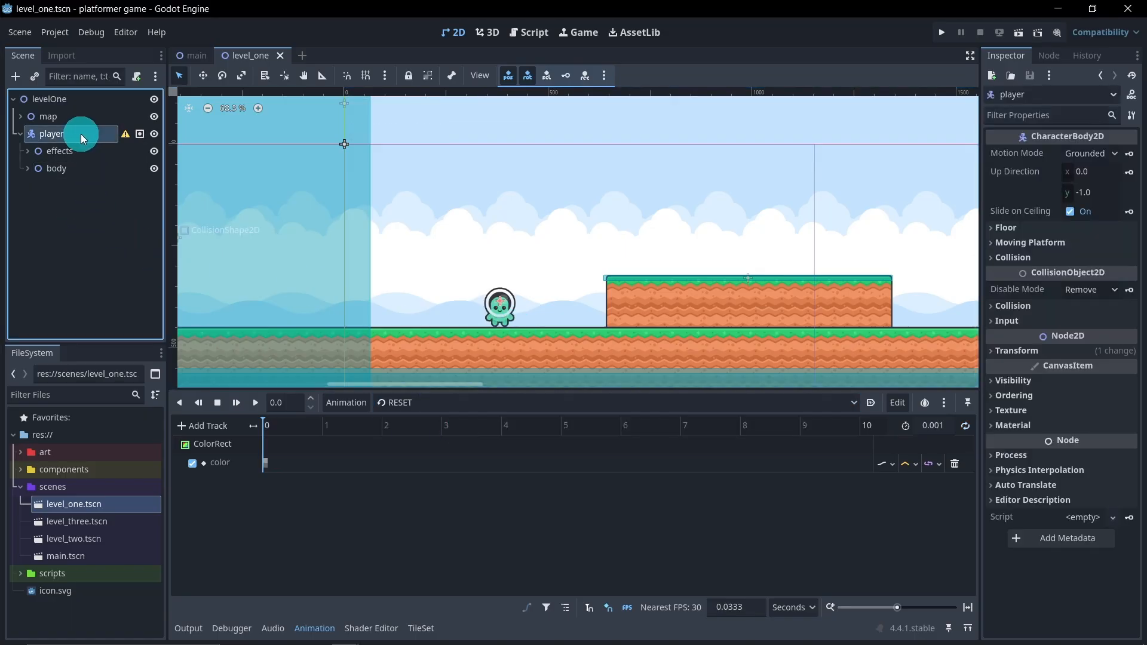
pyautogui.rightClick(82, 134)
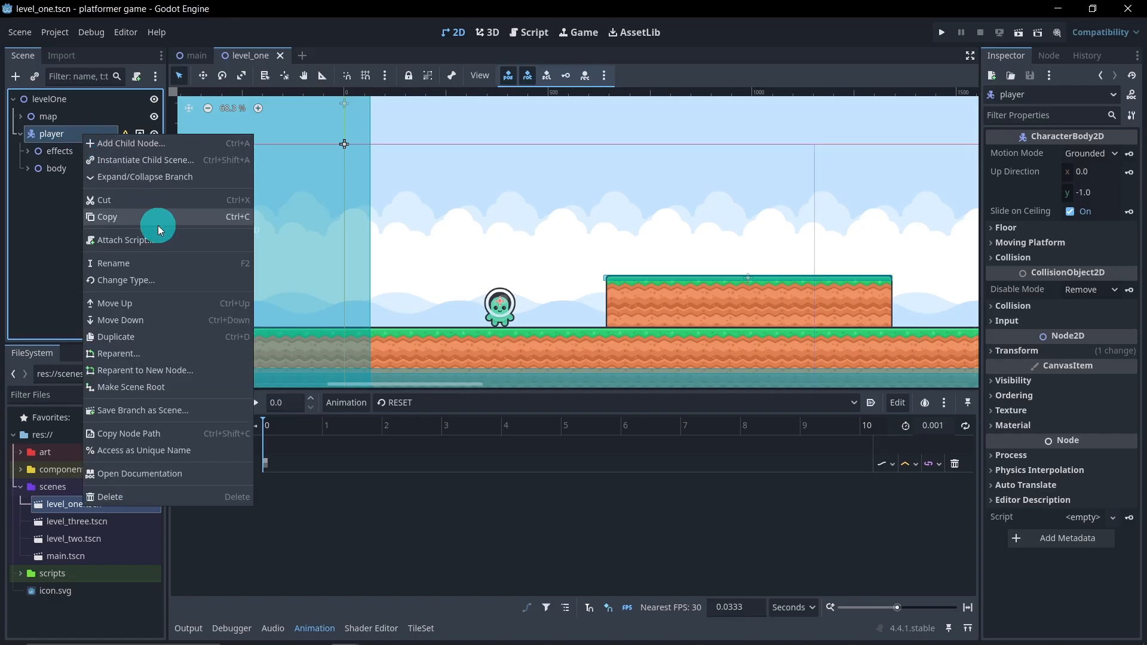
pyautogui.click(195, 411)
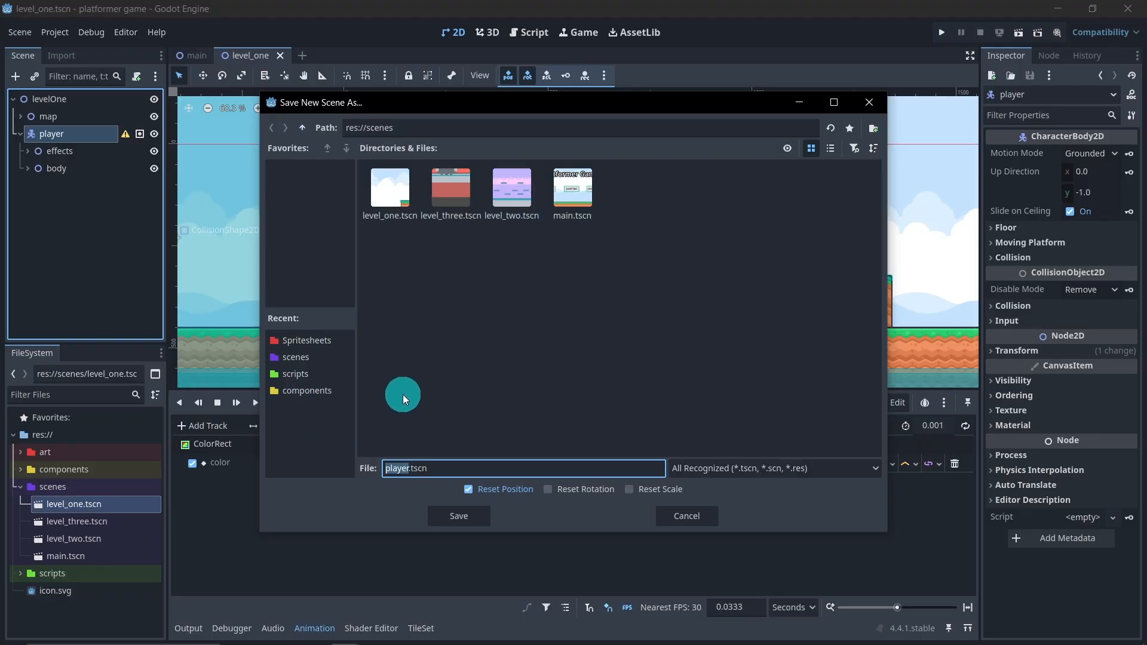
pyautogui.click(332, 391)
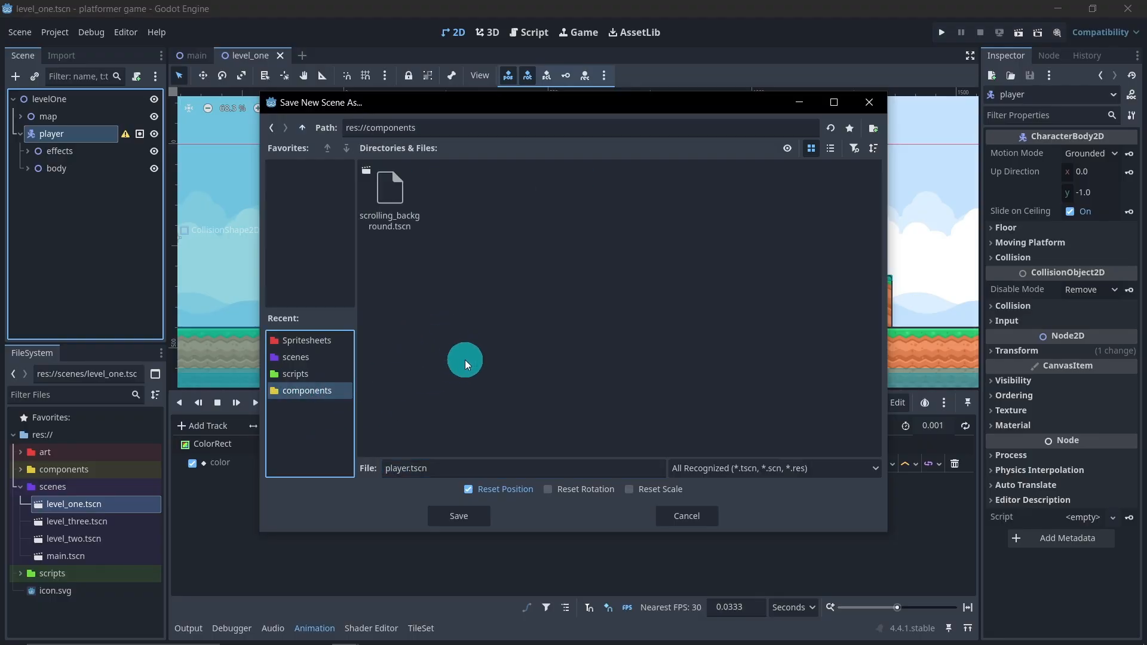
pyautogui.click(460, 516)
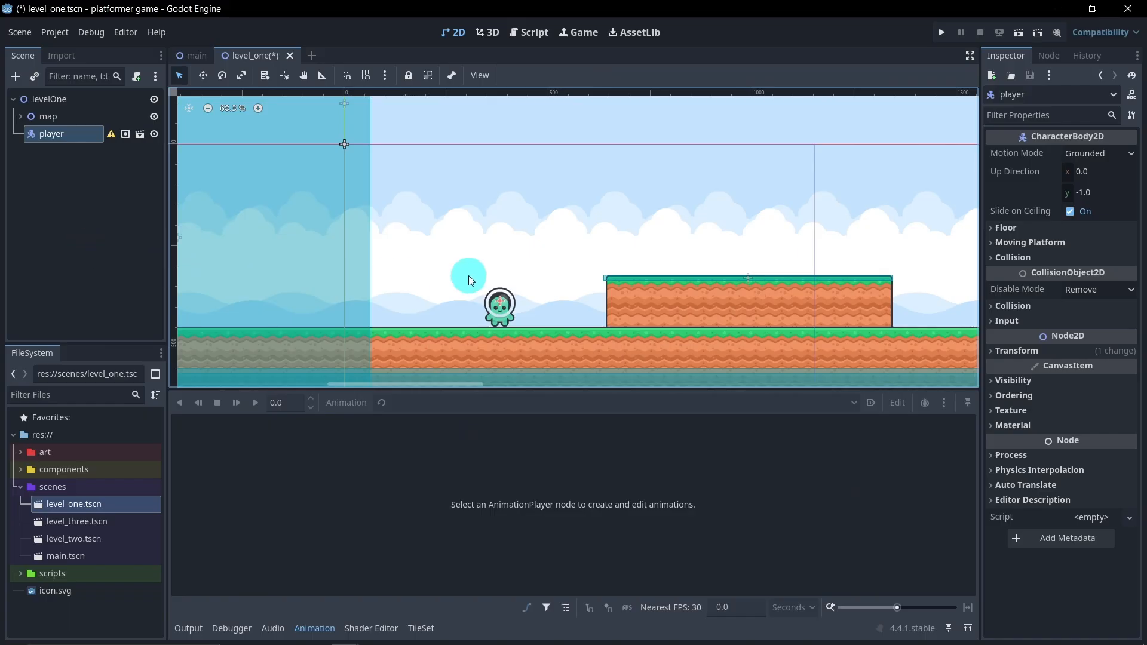
pyautogui.hotkey('ctrl', 's')
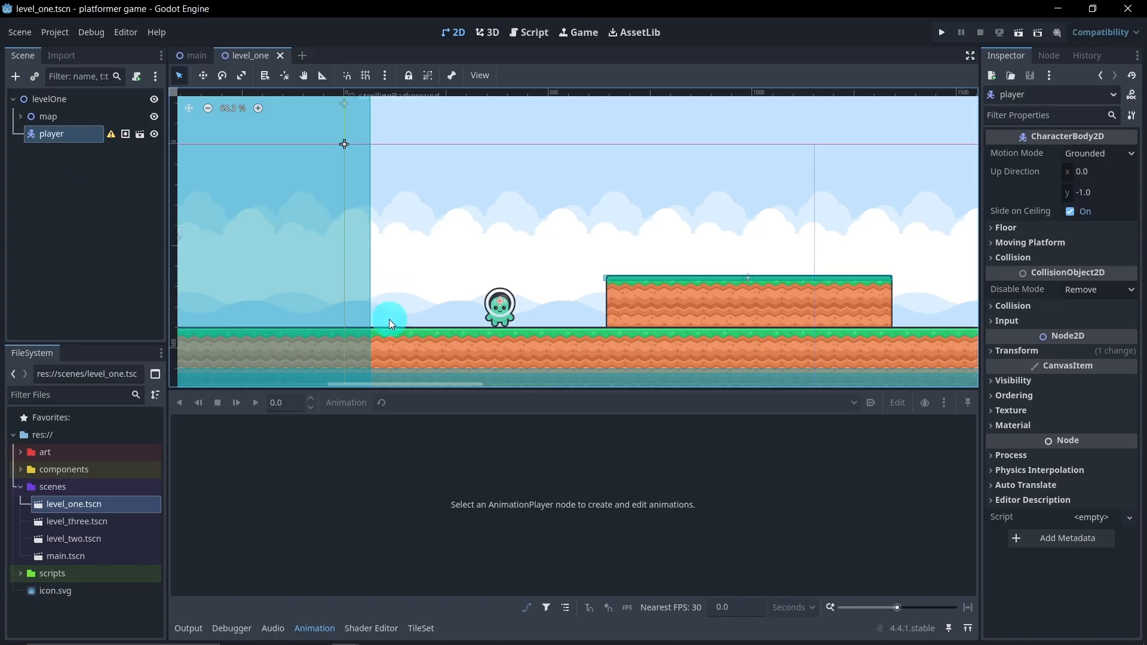
# Open level_two.tscn and instance components/player.tscn as a child of the levelTwo root
pyautogui.doubleClick(95, 539)
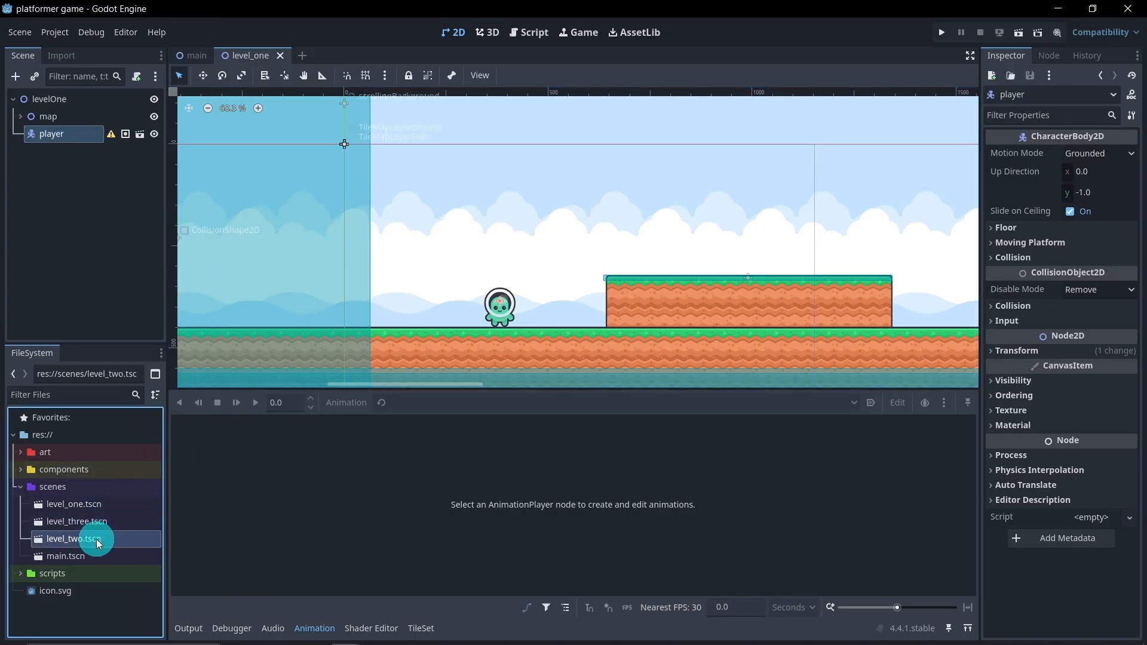
pyautogui.scroll(8, 296, 347)
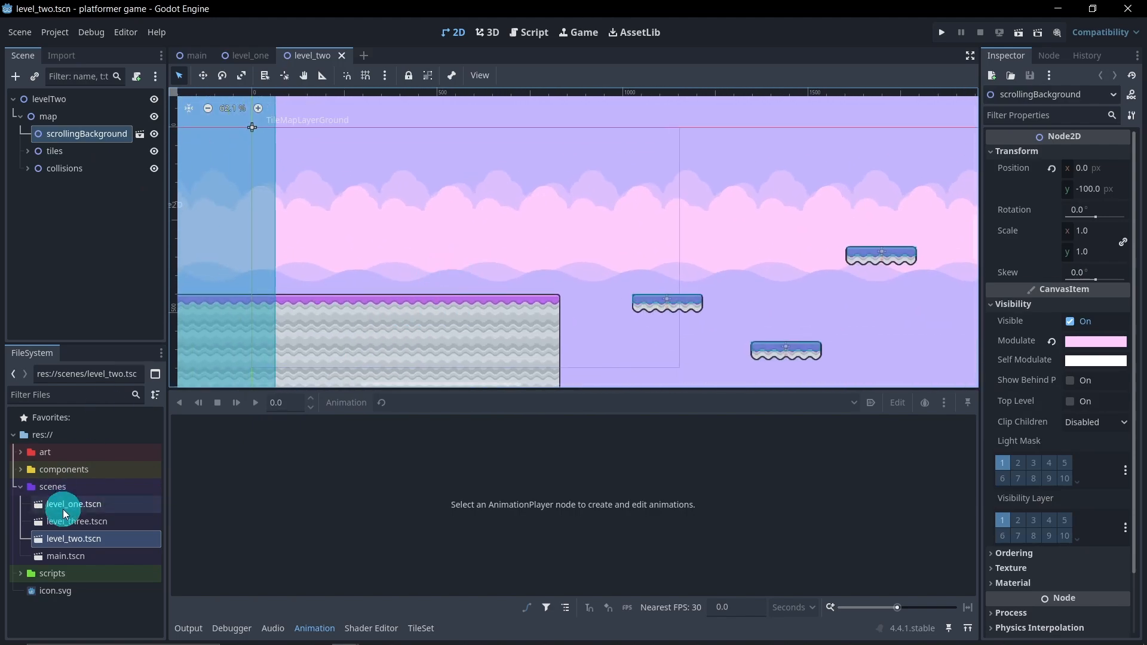
pyautogui.click(19, 471)
pyautogui.moveTo(63, 486); pyautogui.dragTo(71, 100)
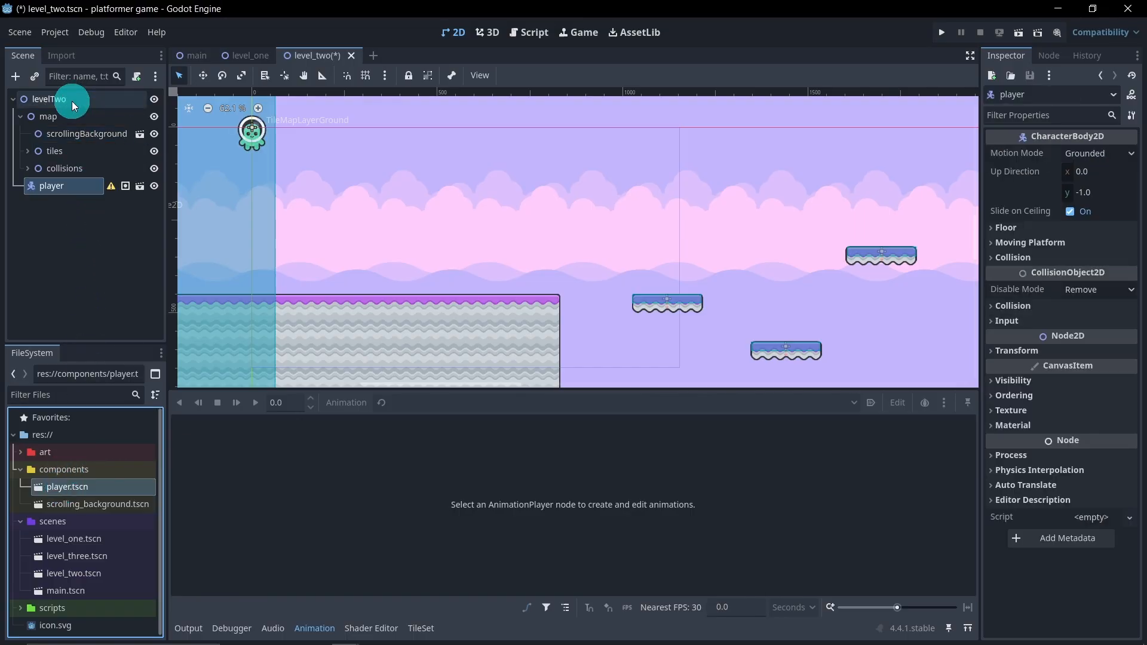
# Move level two's player onto the purple-topped ground, save the scene, and collapse the map node
pyautogui.click(203, 75)
pyautogui.moveTo(323, 188); pyautogui.dragTo(475, 319)
pyautogui.moveTo(475, 319); pyautogui.dragTo(474, 321)
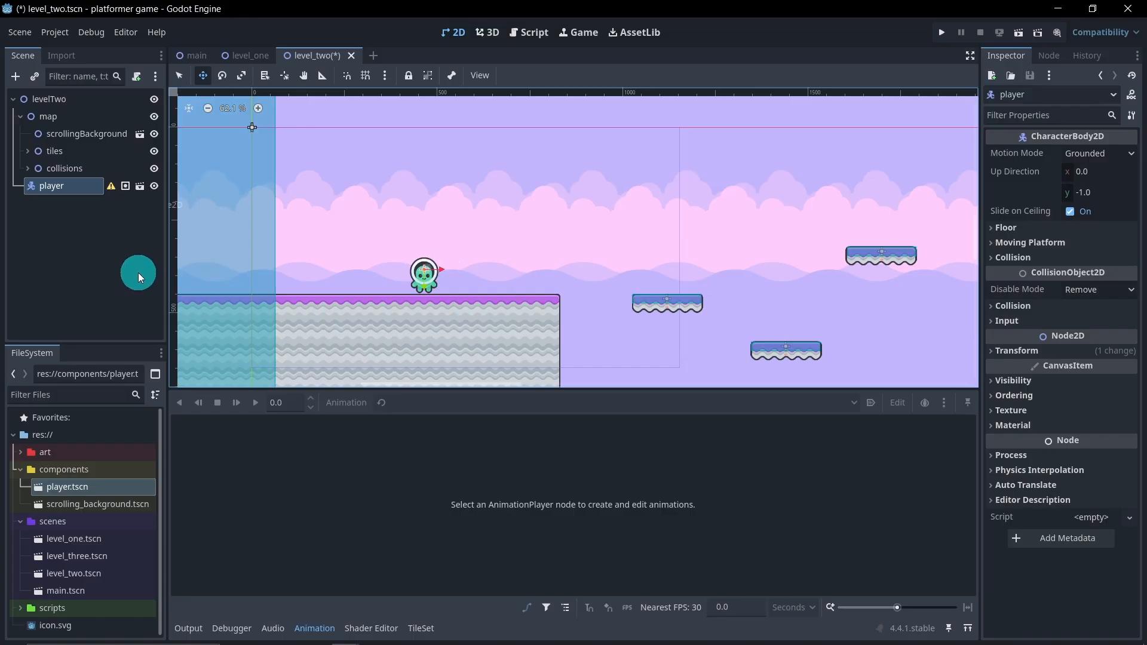
pyautogui.hotkey('ctrl', 's')
pyautogui.click(20, 118)
pyautogui.click(71, 190)
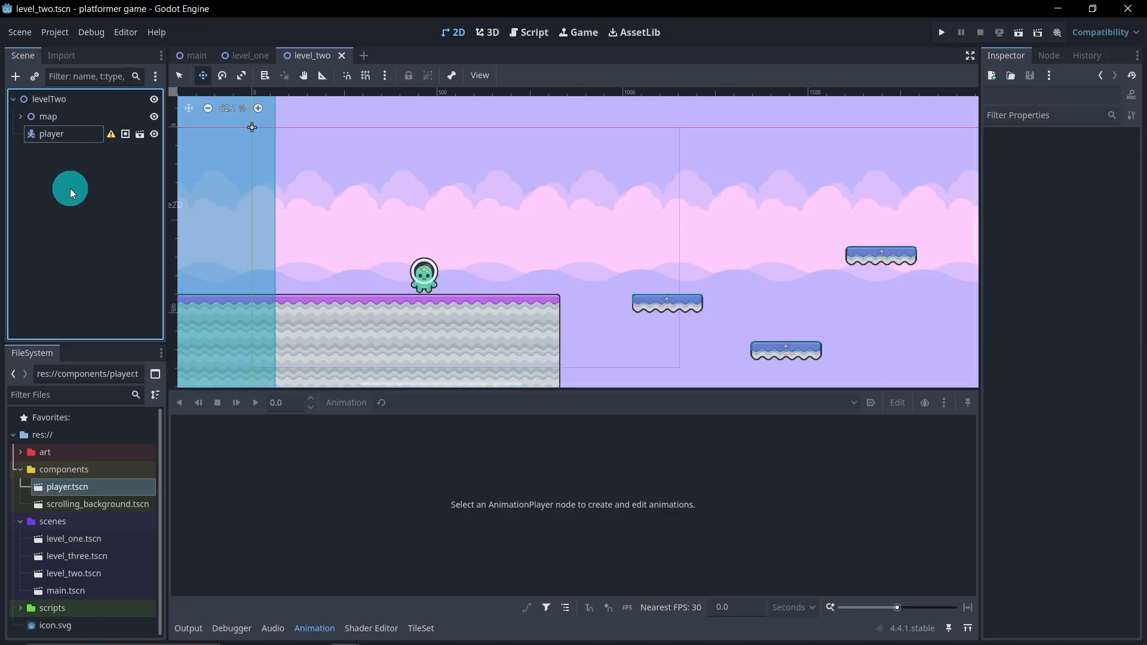
# Instance player.tscn under the root of level_three.tscn, stand it on the stone floor before the spike pits, and save
pyautogui.click(120, 562)
pyautogui.doubleClick(120, 562)
pyautogui.scroll(3, 443, 257)
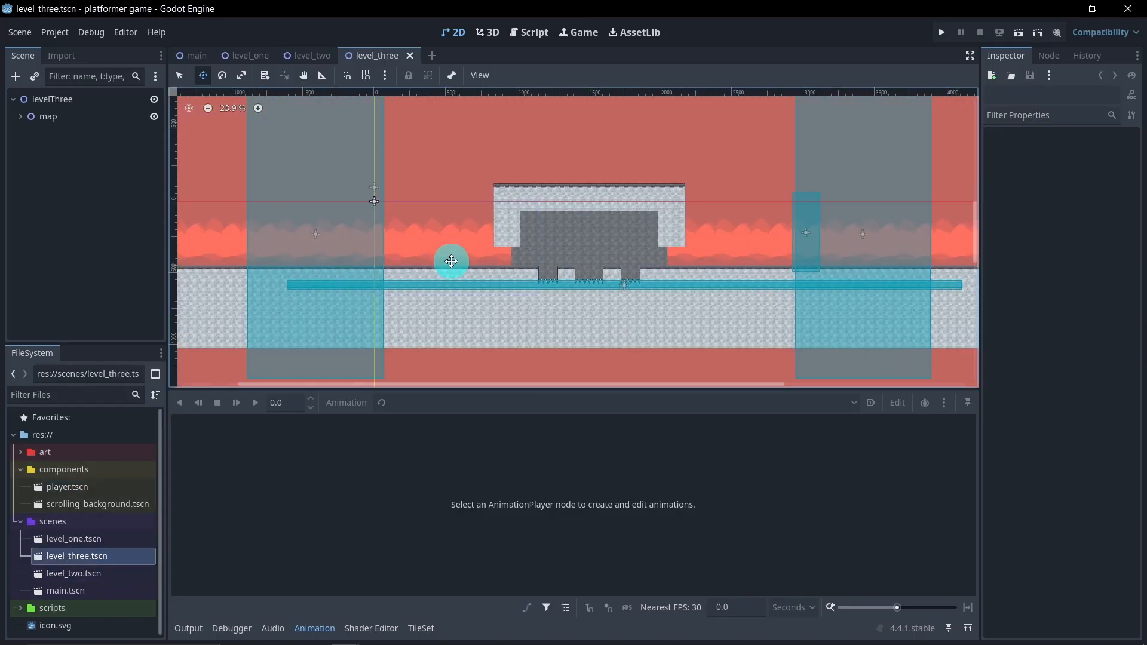
pyautogui.scroll(3, 434, 258)
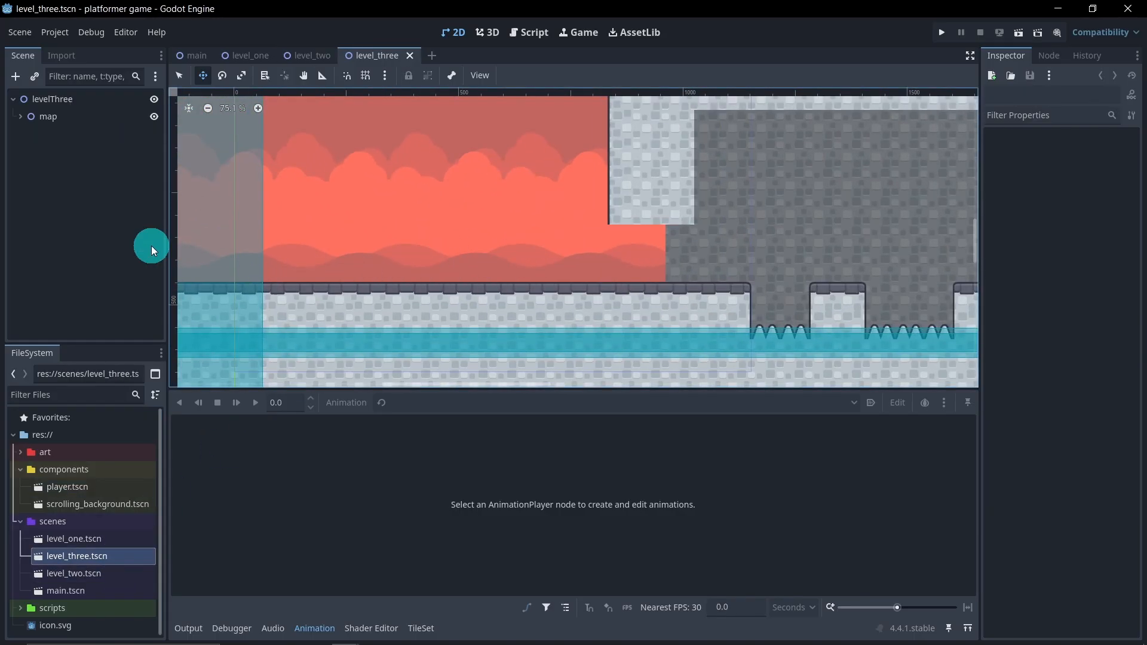
pyautogui.click(92, 486)
pyautogui.moveTo(92, 486); pyautogui.dragTo(56, 103)
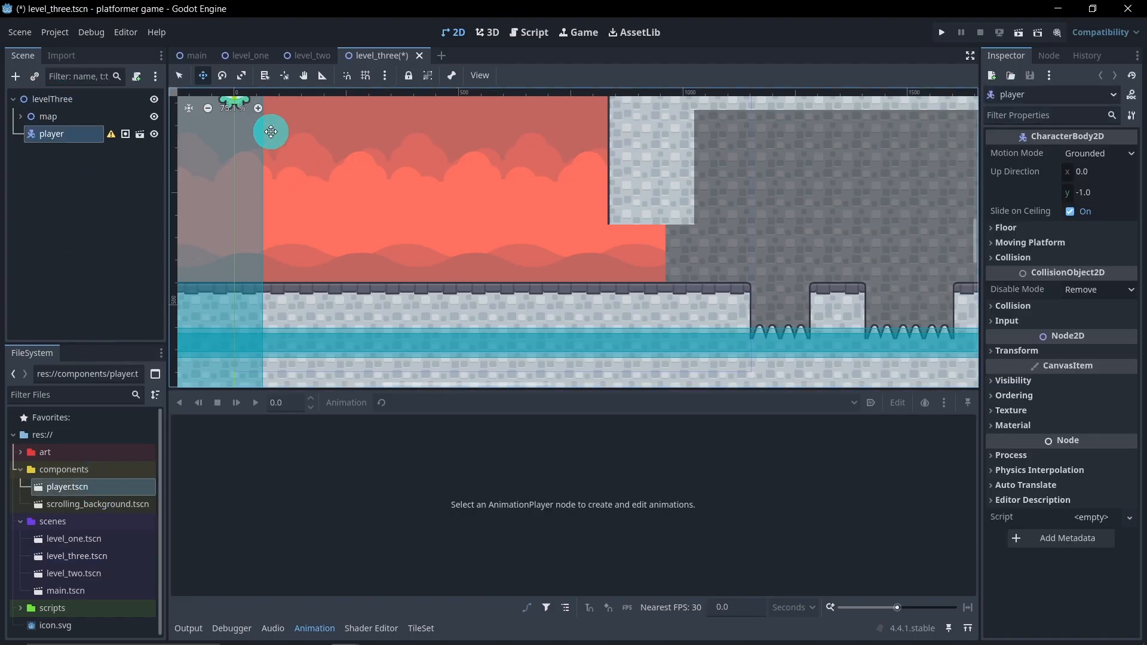
pyautogui.moveTo(266, 128); pyautogui.dragTo(428, 303)
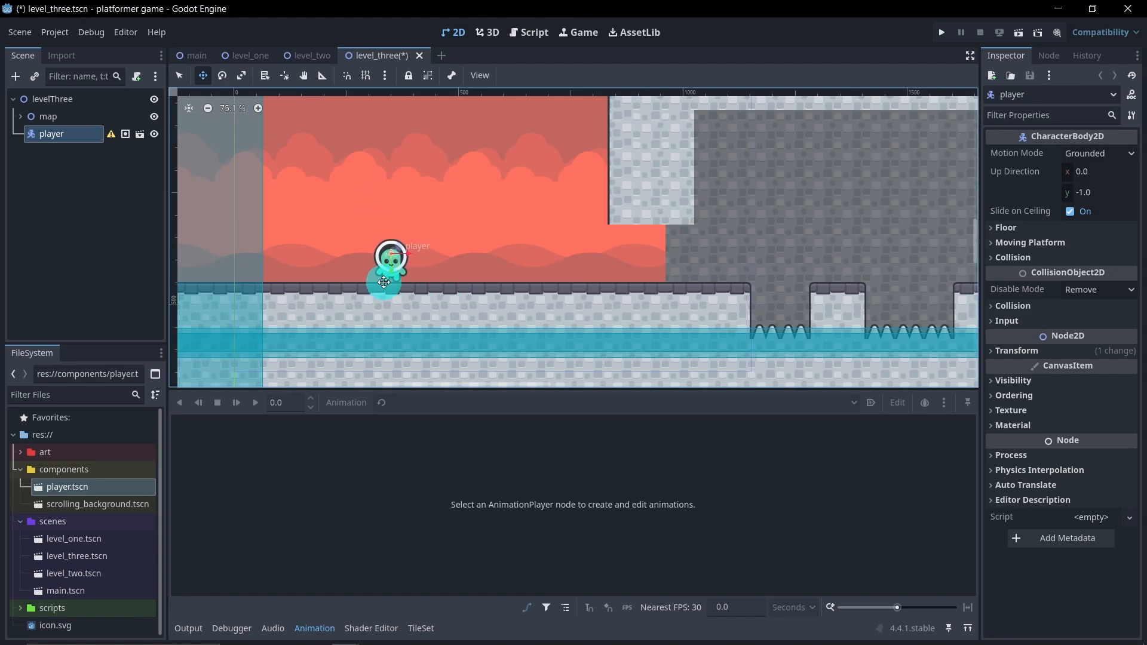
pyautogui.hotkey('ctrl', 's')
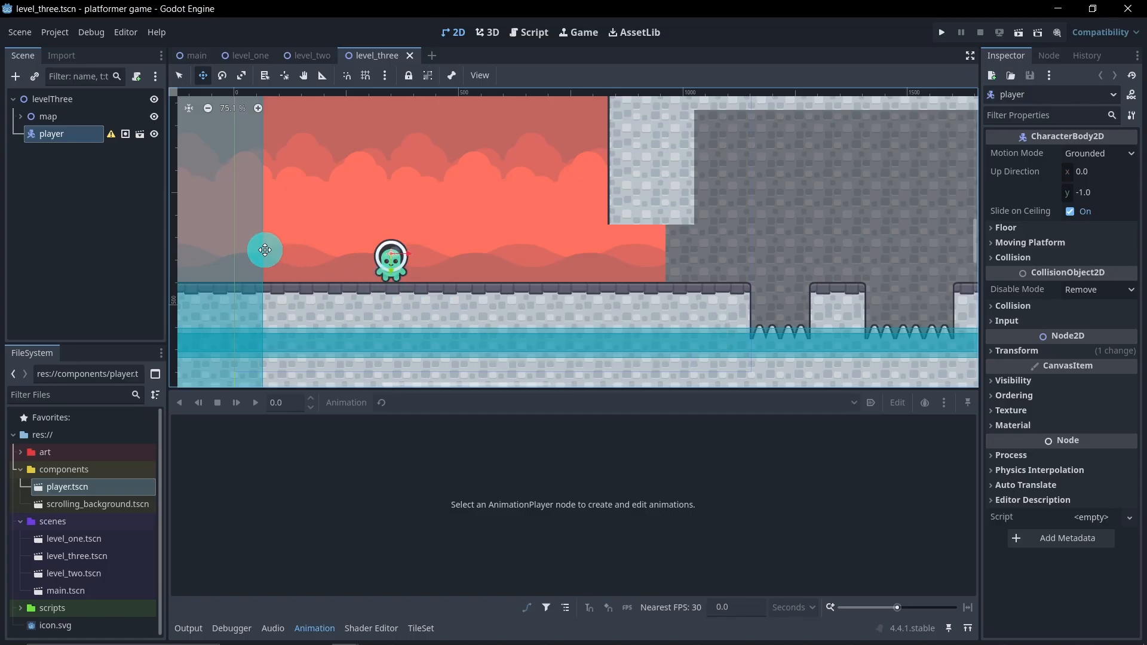
# Open player.tscn for editing and close the level_one, level_two and level_three scenes
pyautogui.doubleClick(92, 487)
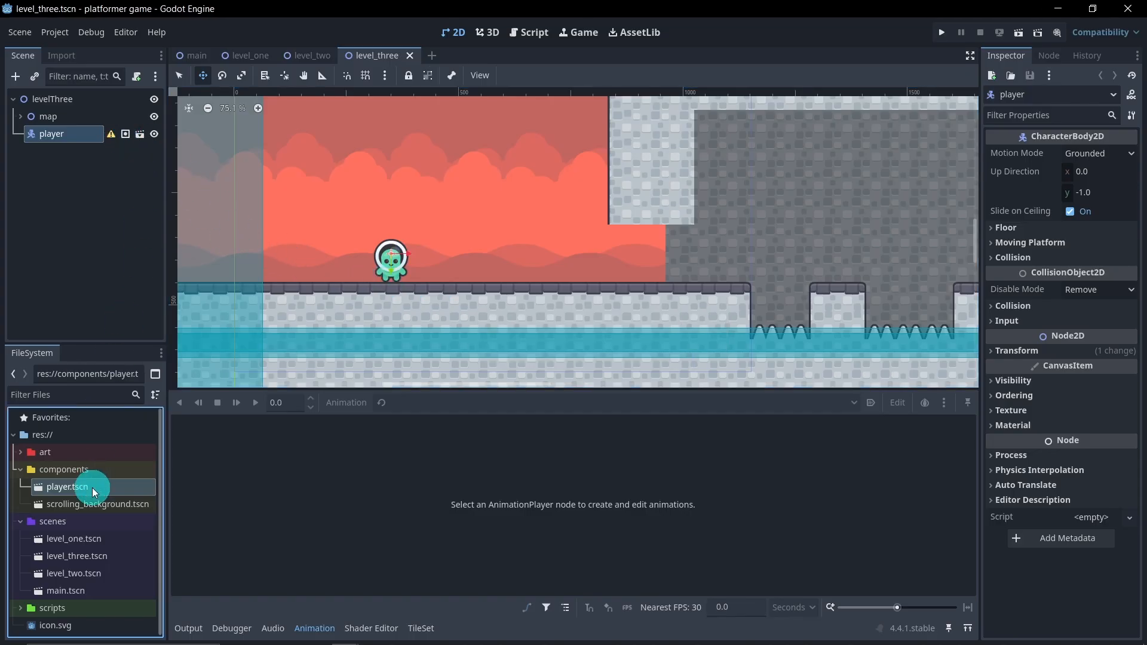
pyautogui.click(256, 61)
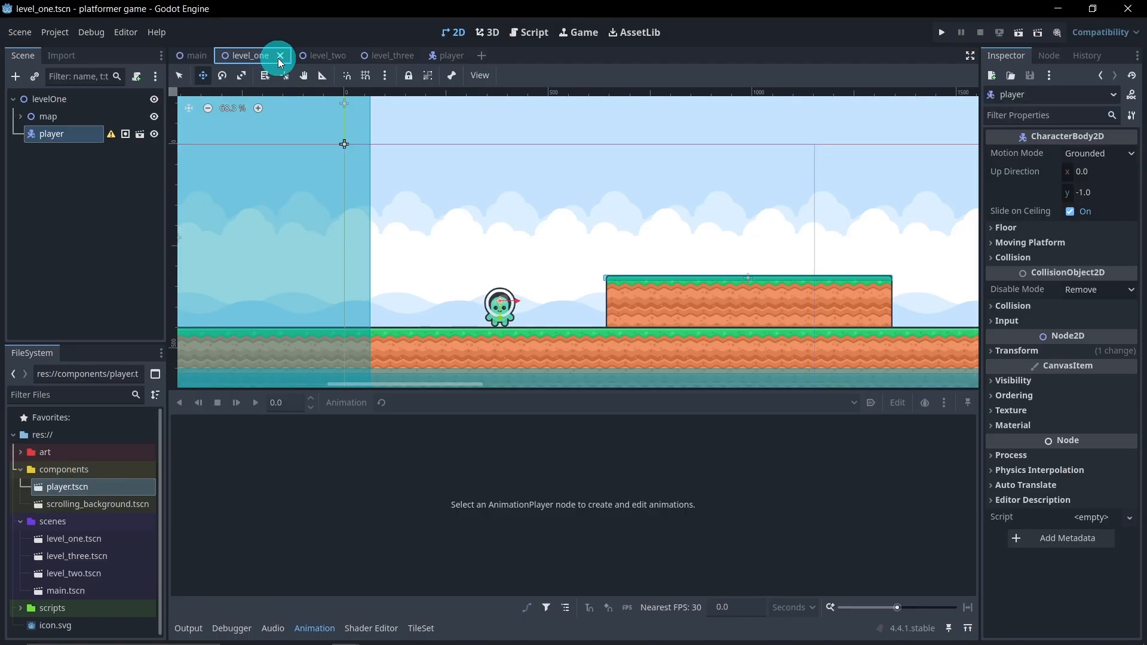
pyautogui.click(280, 55)
pyautogui.click(268, 57)
pyautogui.click(281, 55)
pyautogui.click(285, 60)
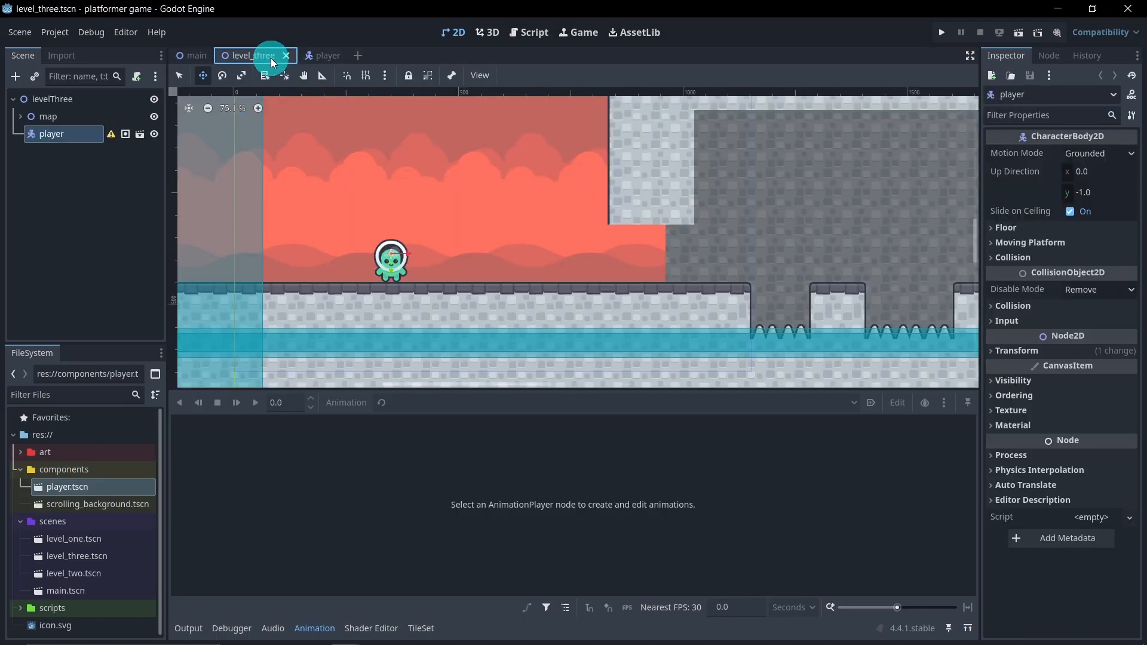
pyautogui.click(284, 57)
pyautogui.click(260, 55)
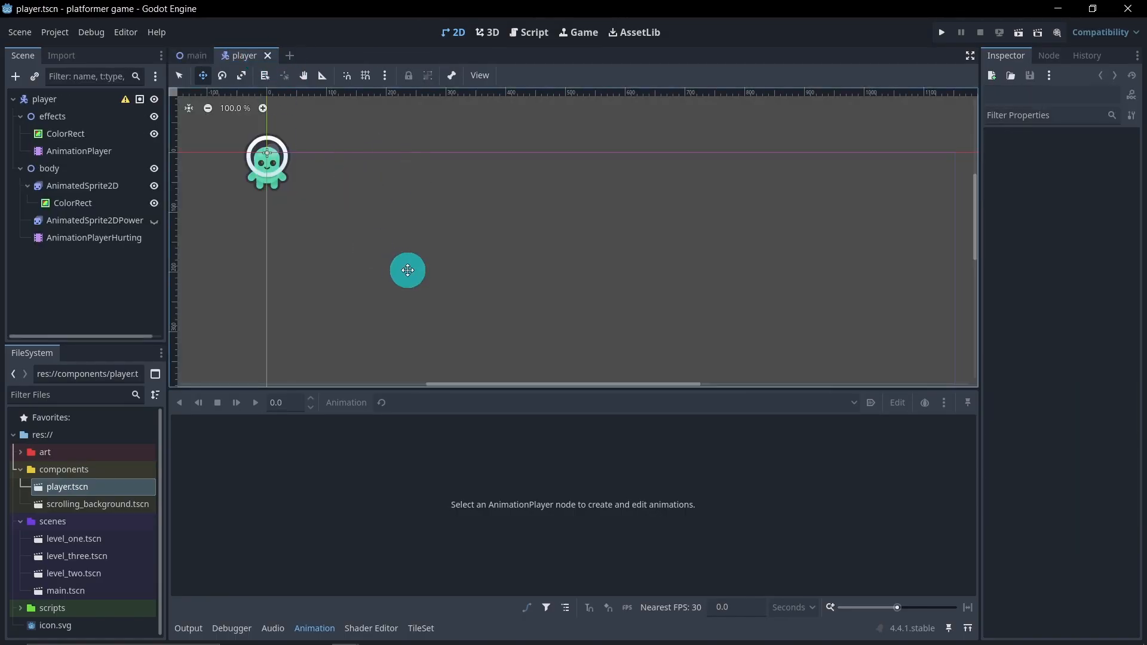
# Hide the animation editor, bring the player into the middle of the view, and collapse the effects and body nodes
pyautogui.click(315, 628)
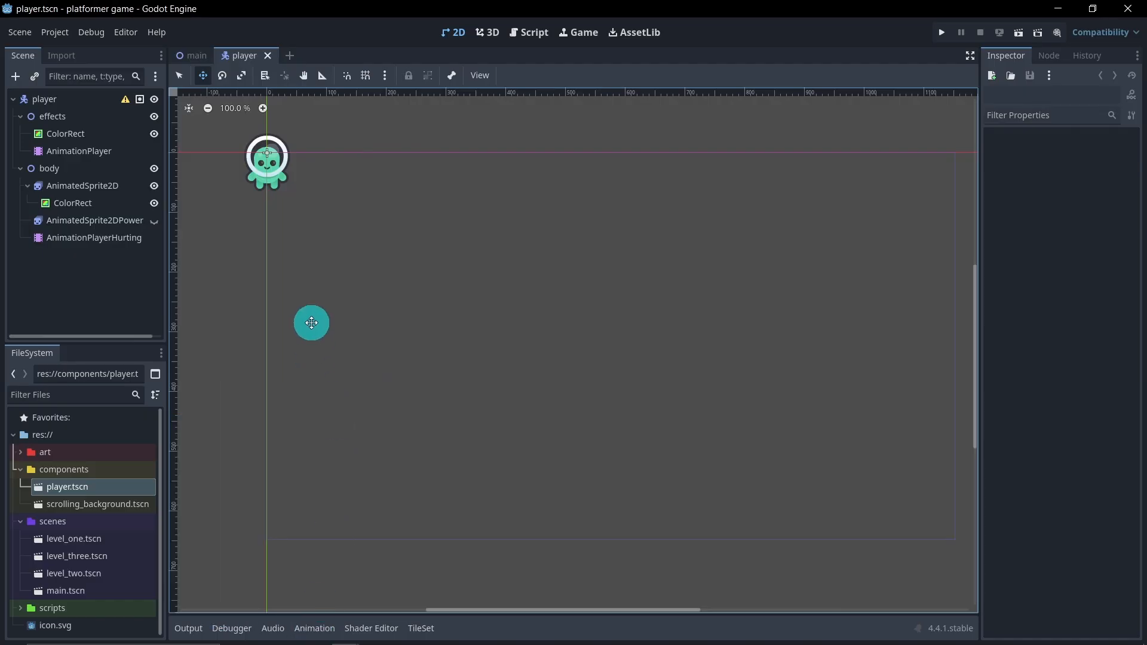
pyautogui.moveTo(310, 322); pyautogui.dragTo(558, 454, button='middle')
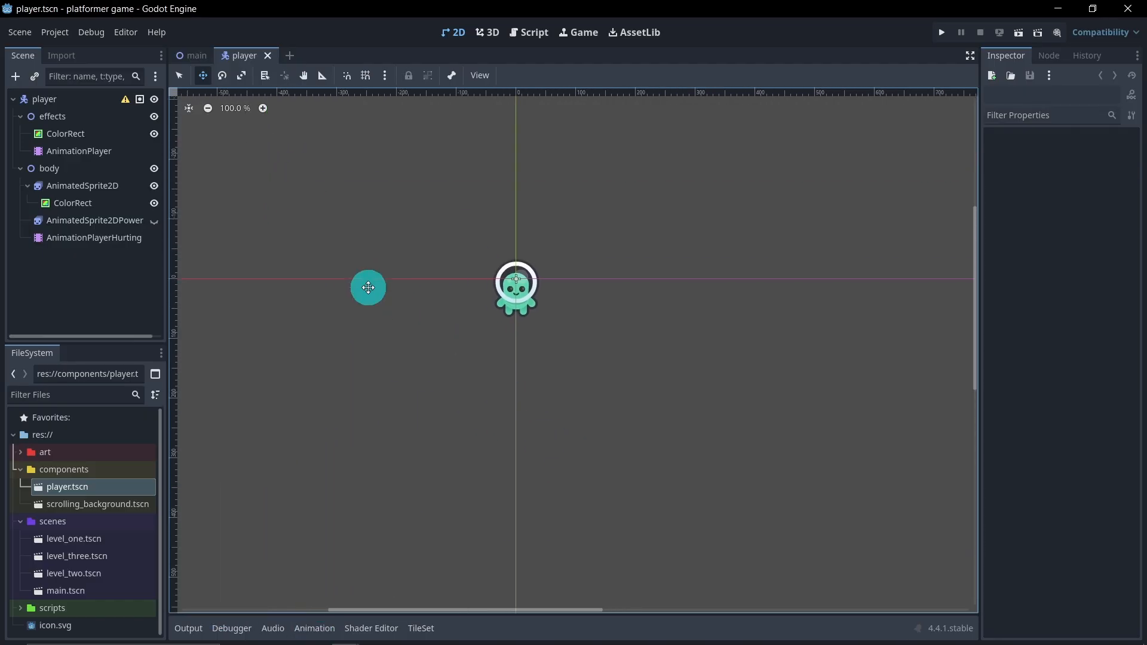
pyautogui.click(28, 186)
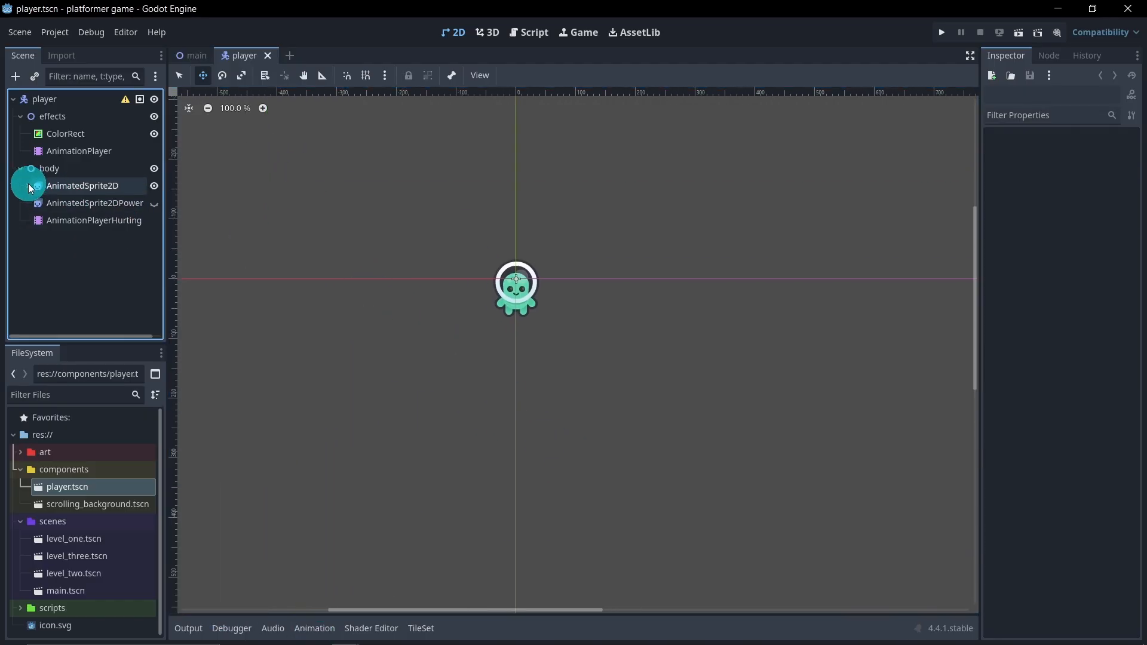
pyautogui.click(21, 117)
pyautogui.click(20, 138)
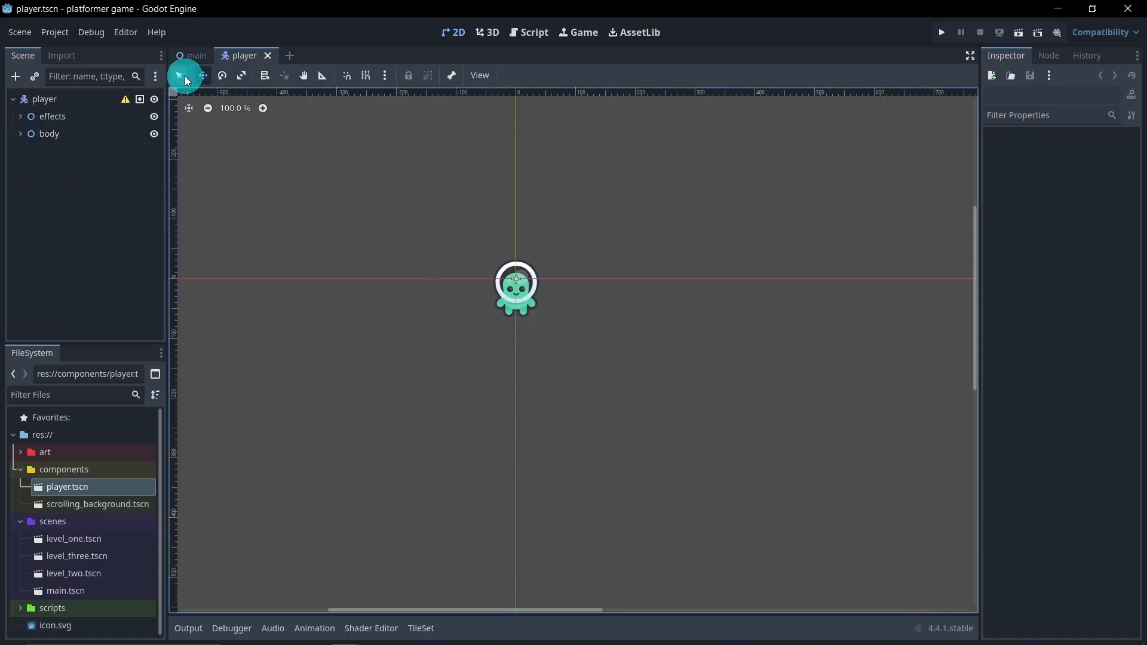
# Add a Node2D child to the player root and name it areas
pyautogui.click(512, 288)
pyautogui.rightClick(70, 102)
pyautogui.click(95, 109)
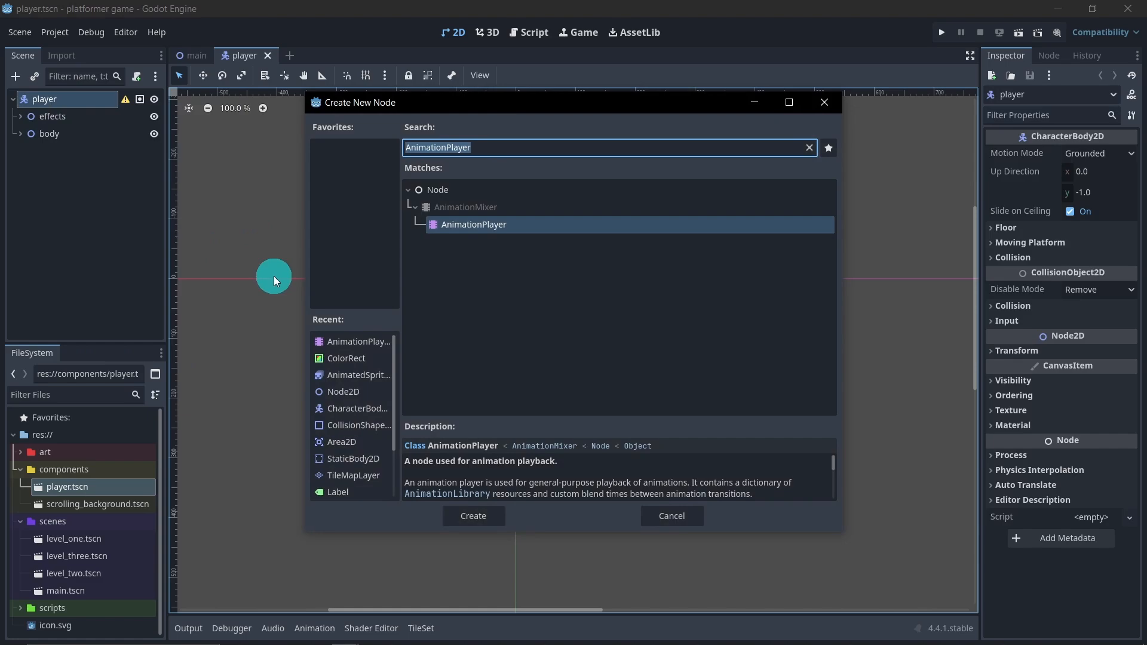
pyautogui.click(374, 393)
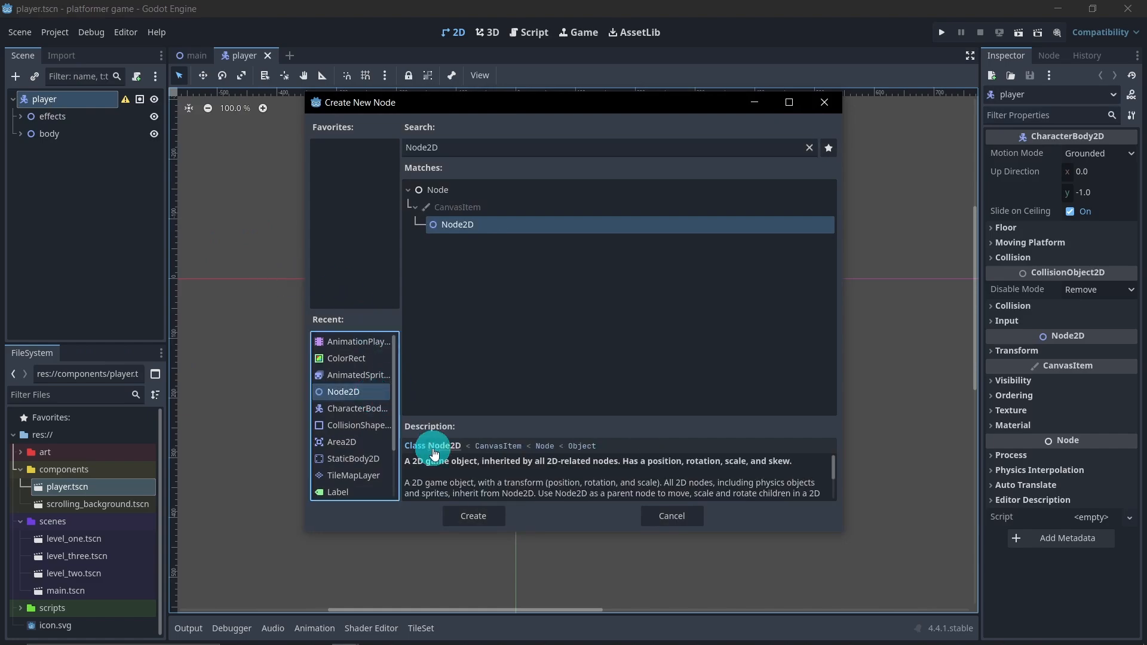
pyautogui.click(470, 515)
pyautogui.doubleClick(80, 154)
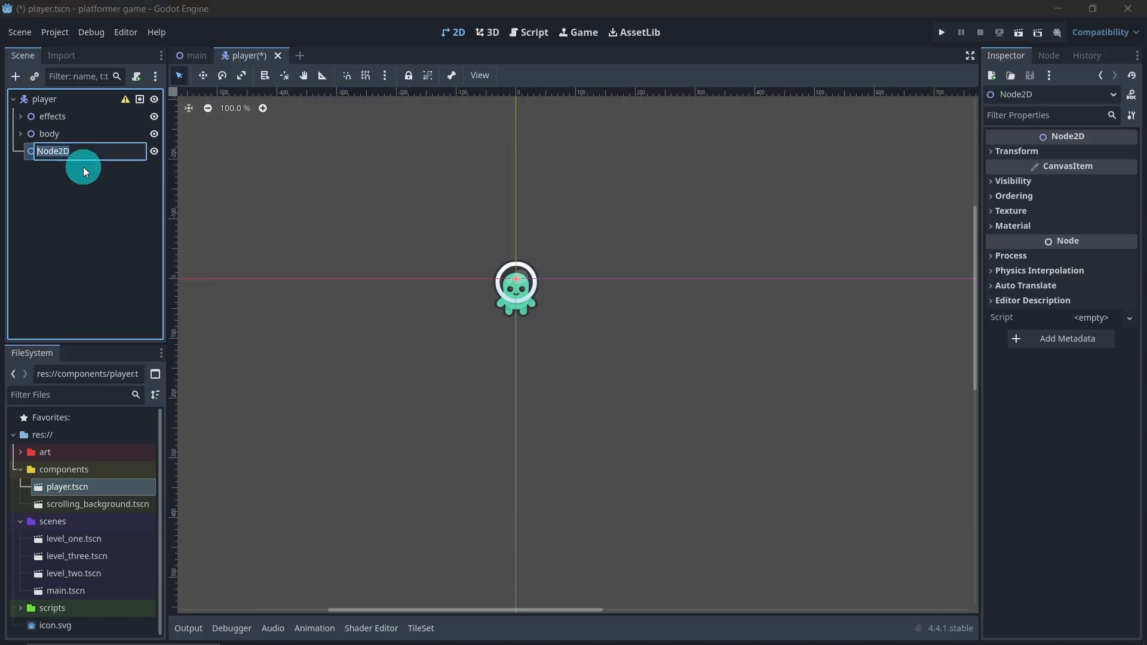
pyautogui.write('areas')
pyautogui.press('Return')
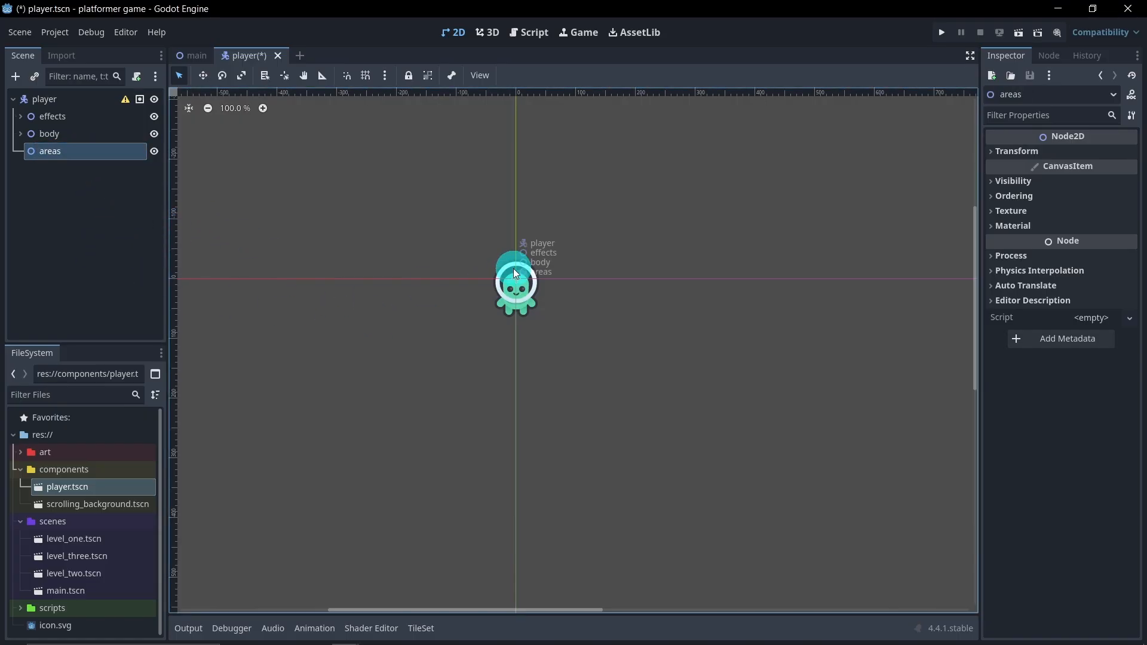
# Add an Area2D node as a child of the areas node
pyautogui.rightClick(84, 154)
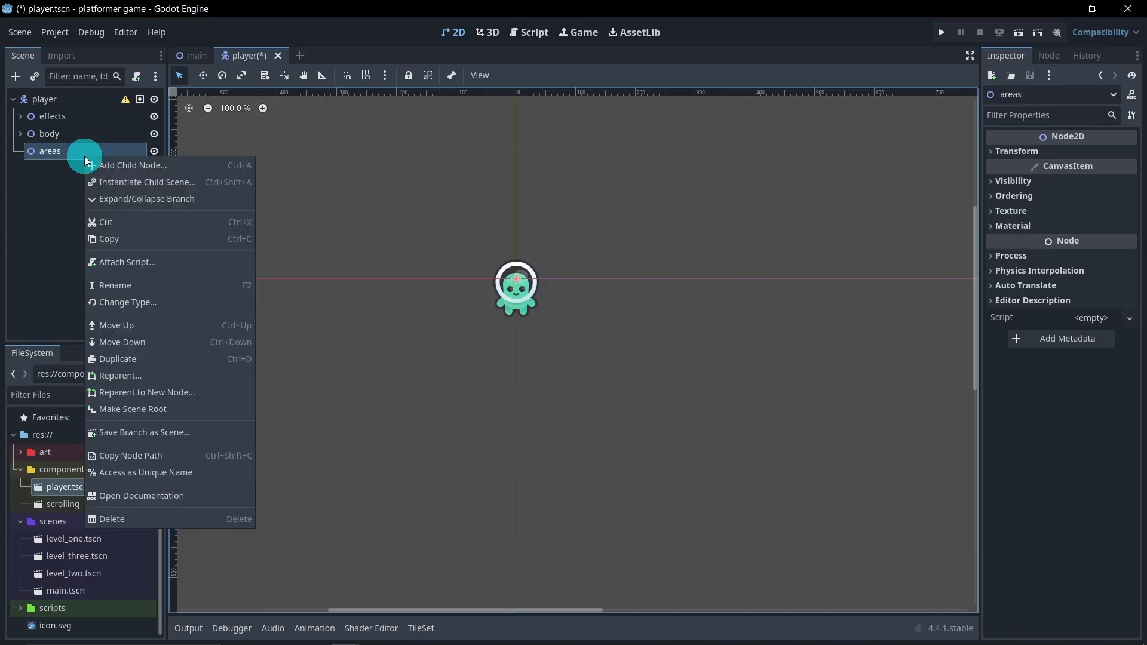
pyautogui.click(109, 163)
pyautogui.write('area')
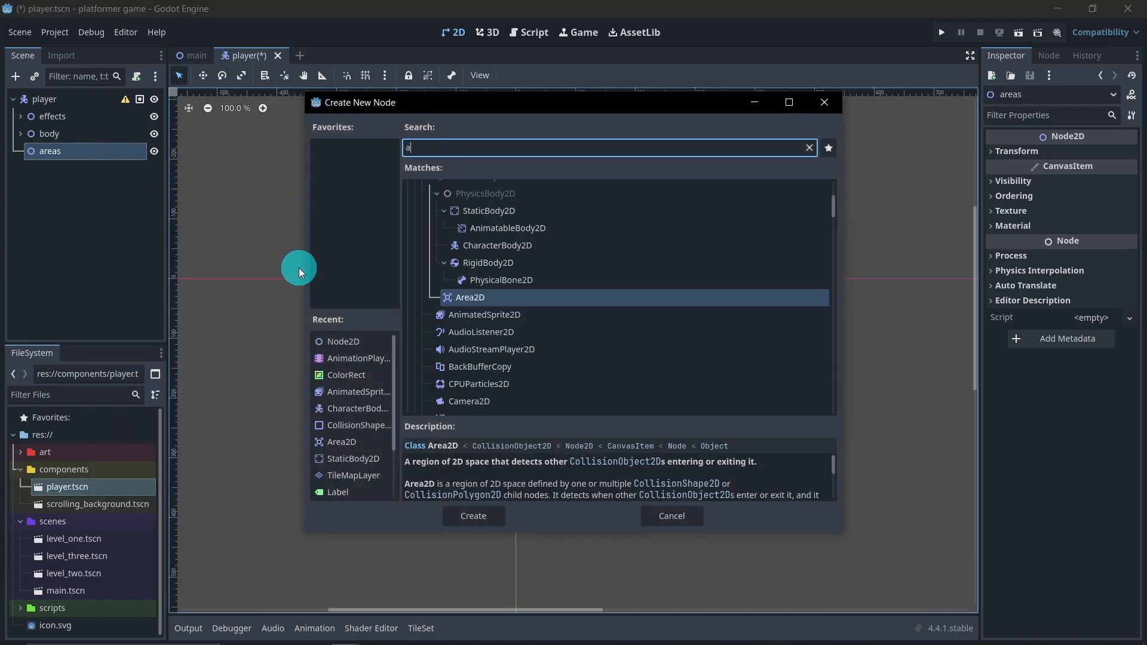
pyautogui.press('Return')
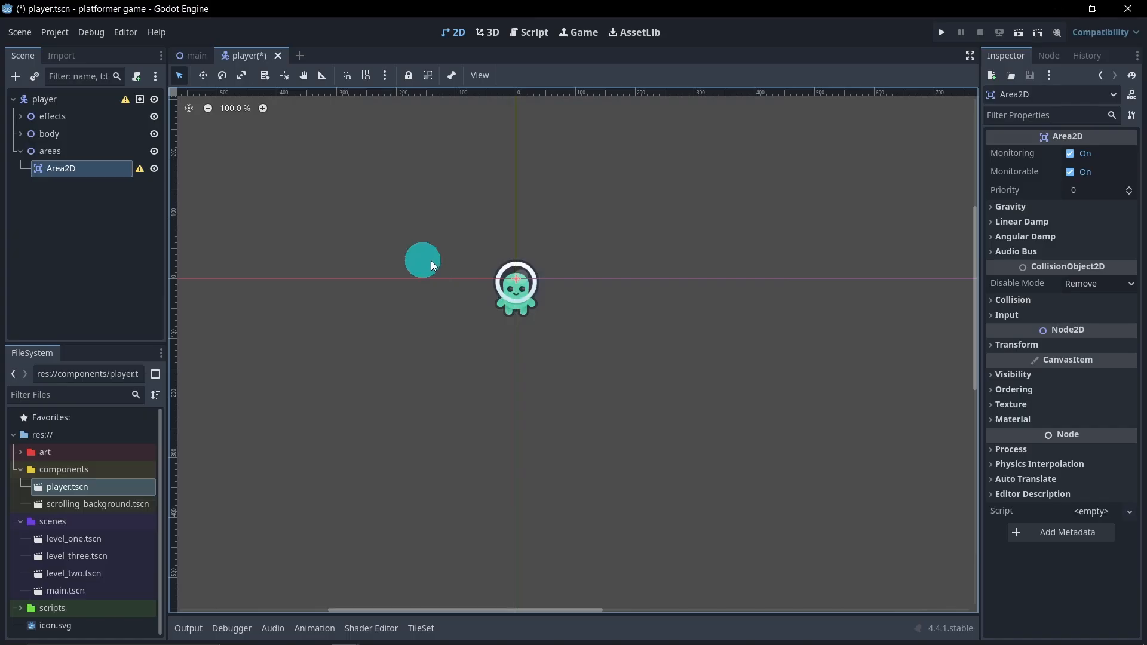
# Rename the Area2D node under areas to Area2DHitBox
pyautogui.doubleClick(95, 170)
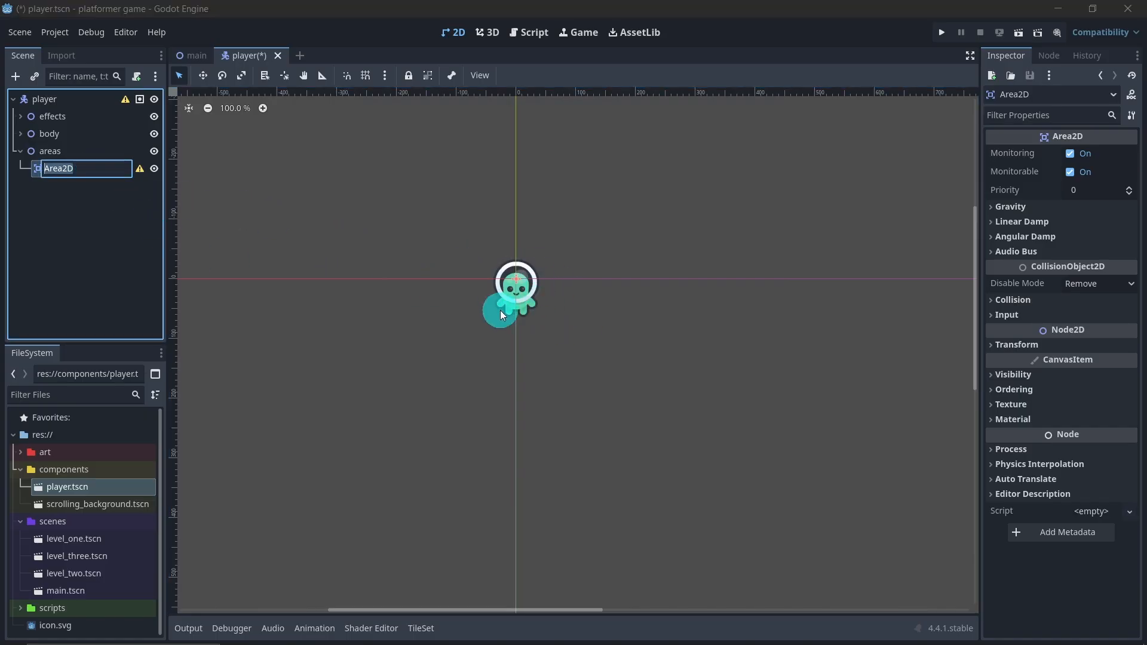
pyautogui.scroll(3, 534, 307)
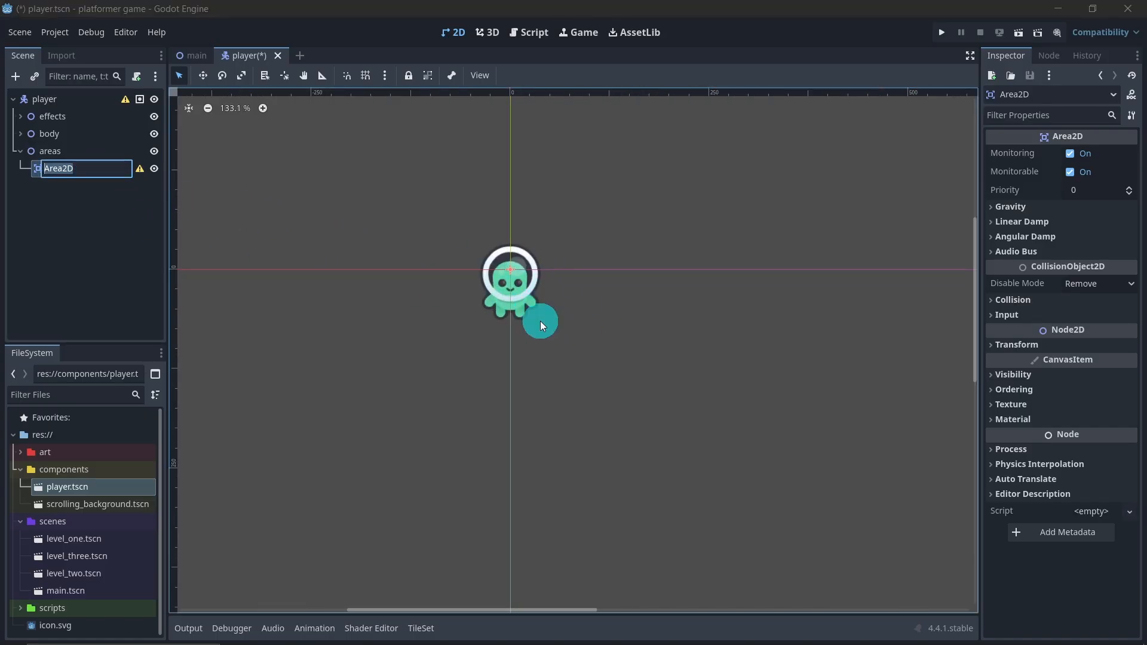
pyautogui.click(103, 170)
pyautogui.write('H')
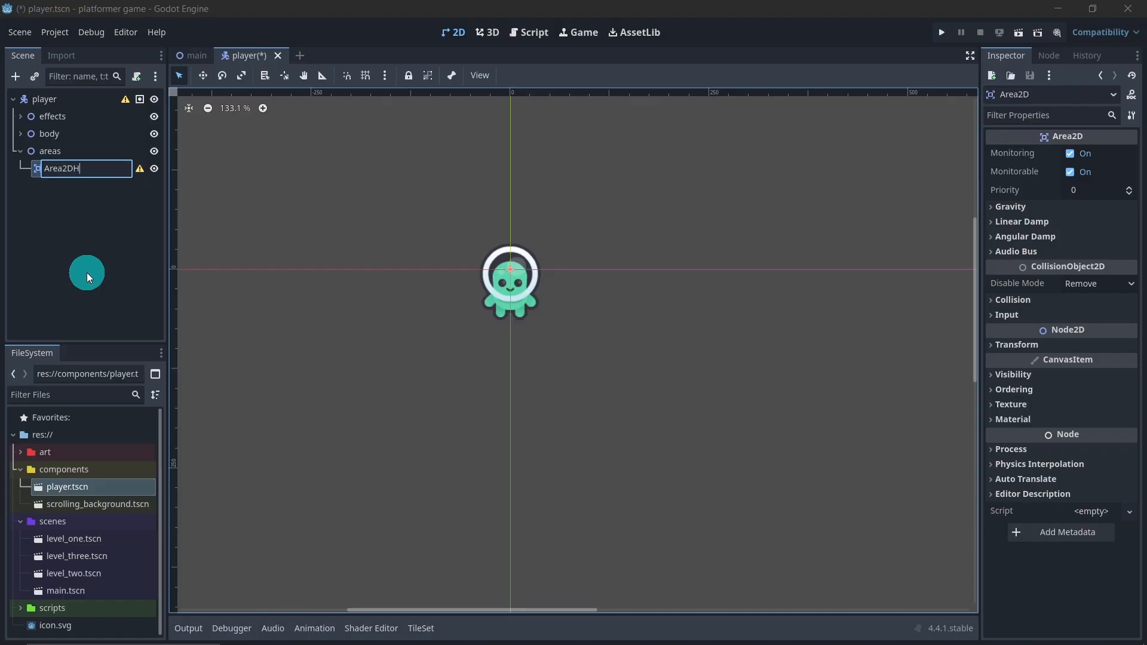
pyautogui.write('itBox')
pyautogui.press('Return')
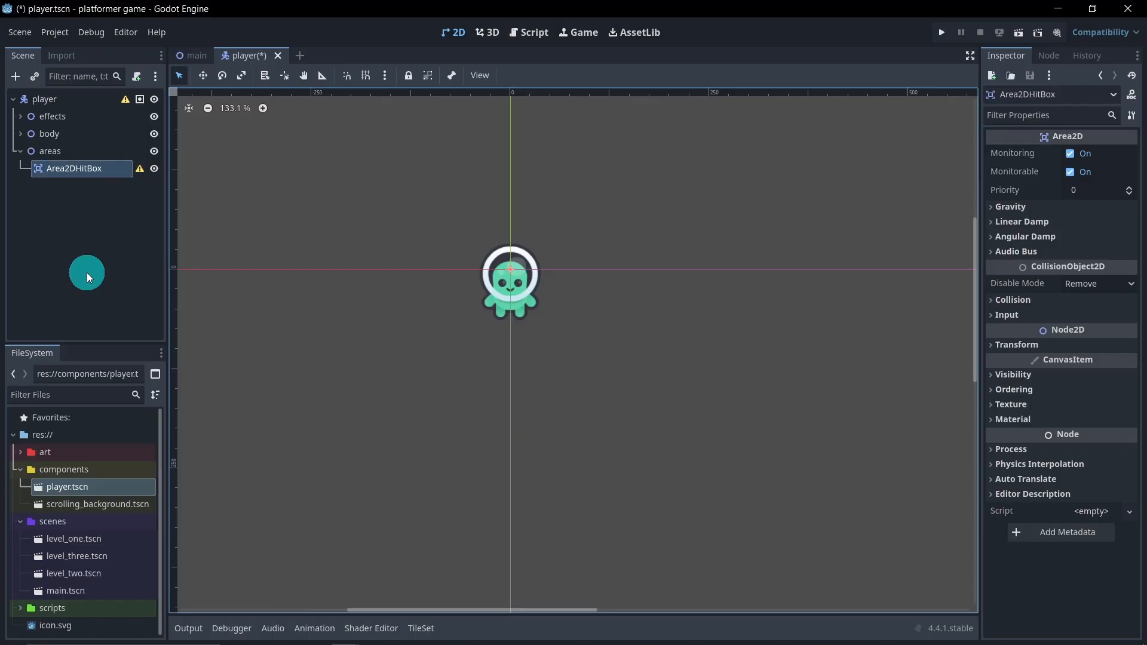
# Add a CollisionShape2D node as a child of Area2DHitBox and assign it a new CapsuleShape2D
pyautogui.rightClick(80, 171)
pyautogui.click(102, 178)
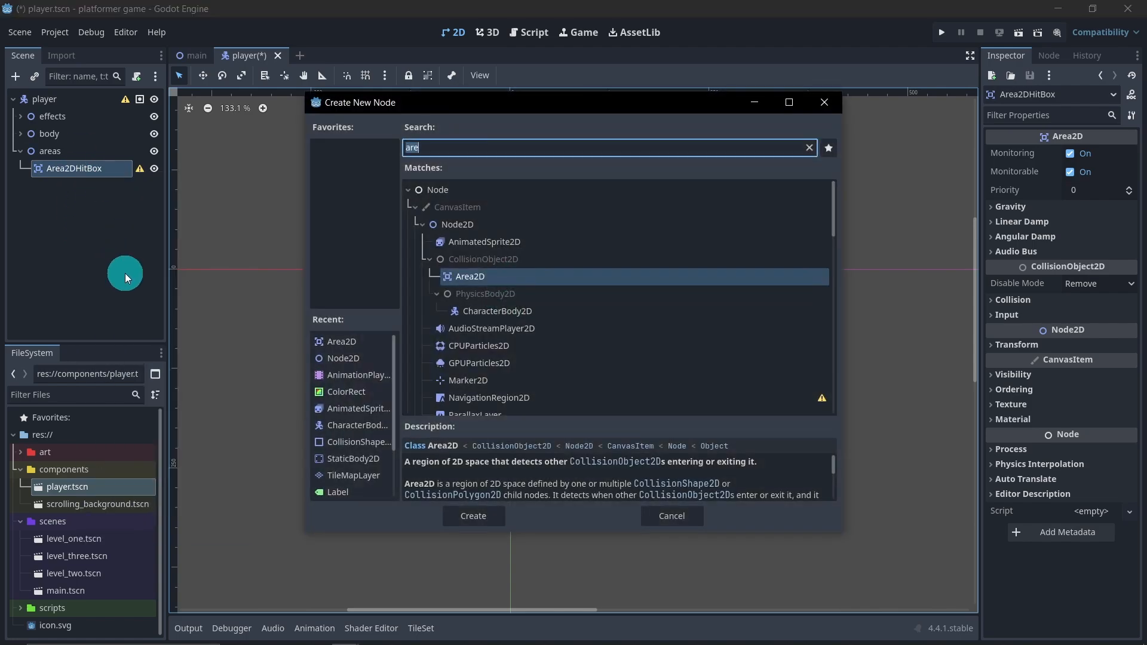
pyautogui.write('coll')
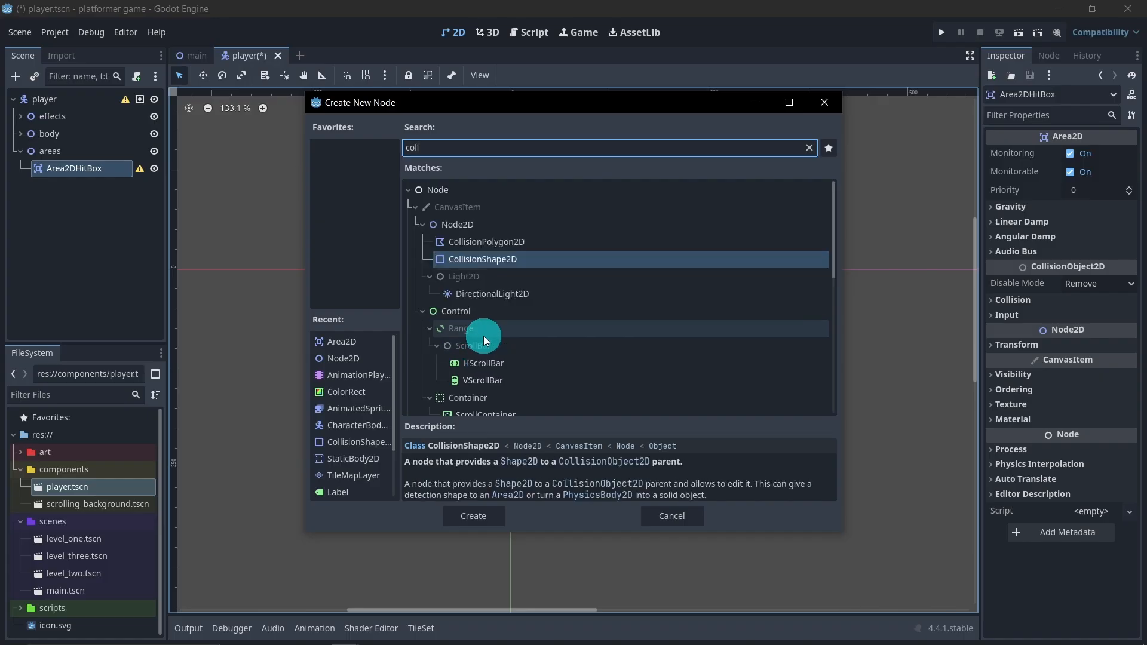
pyautogui.doubleClick(492, 259)
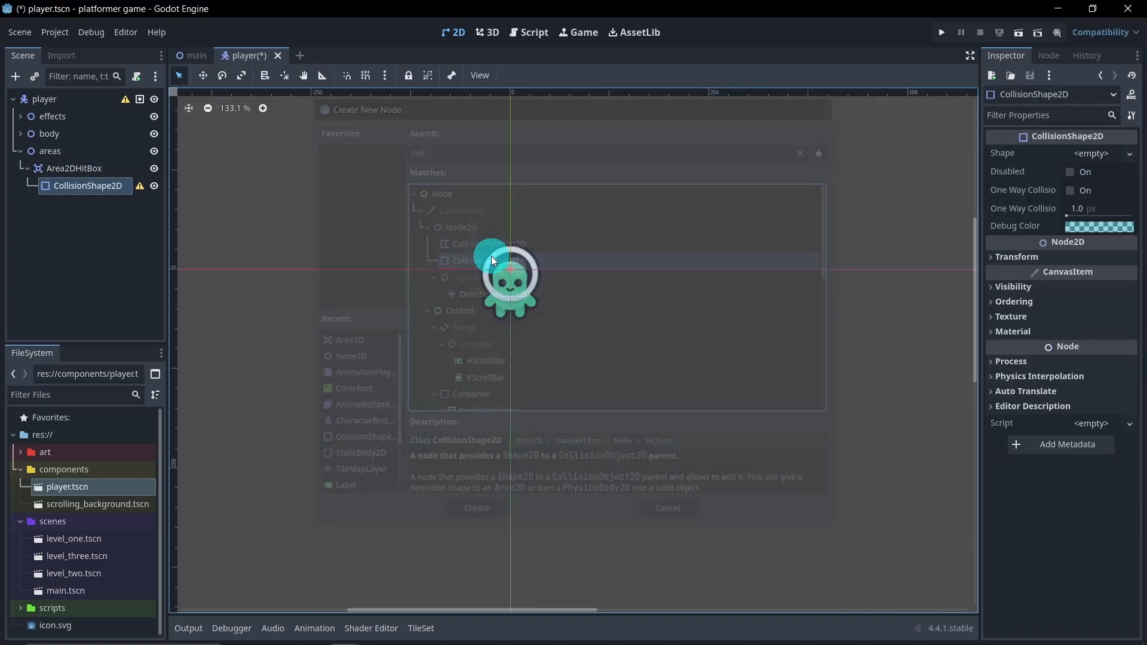
pyautogui.click(1085, 156)
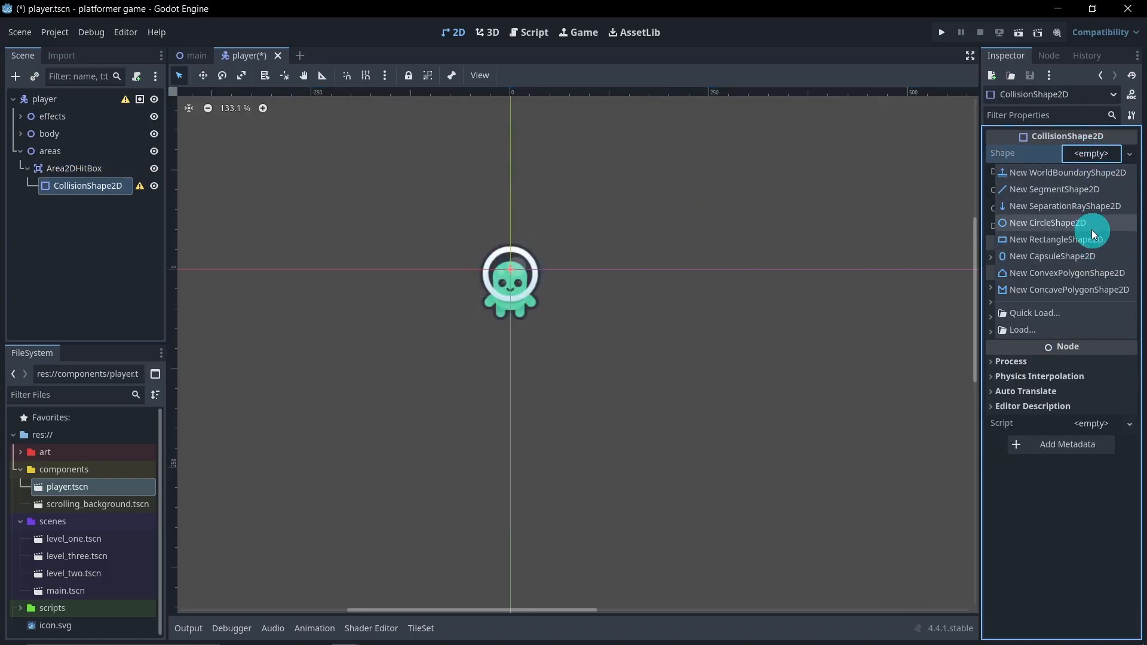
pyautogui.click(1094, 255)
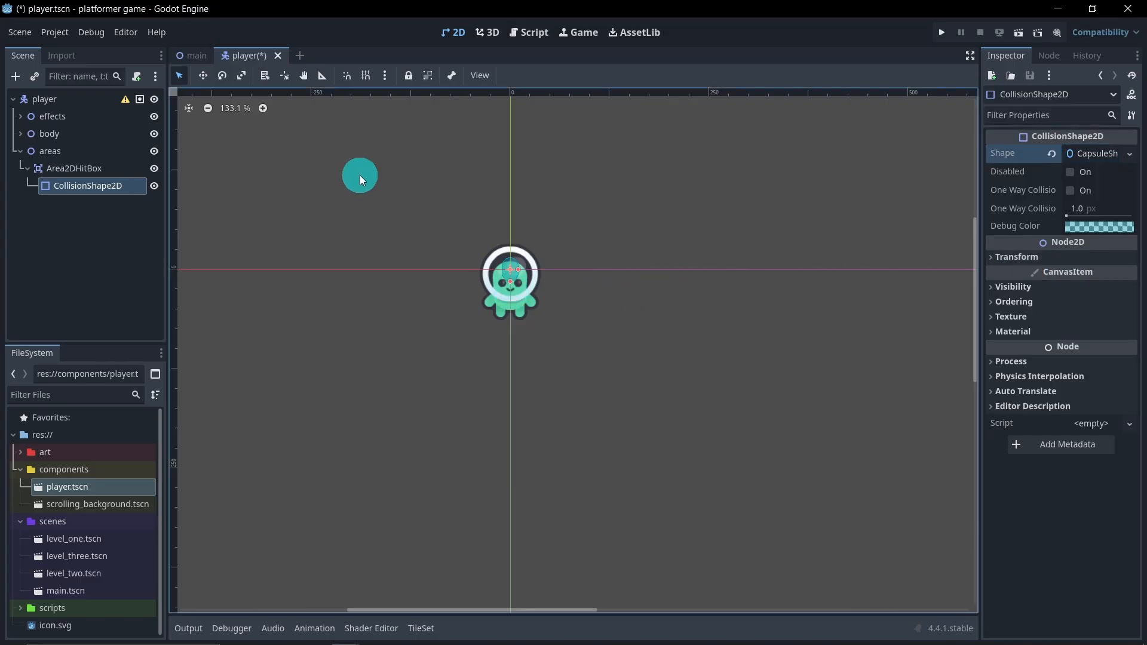
# Enlarge the hit box capsule to roughly the player's width and height and move it down over the character's body
pyautogui.moveTo(509, 283); pyautogui.dragTo(522, 313)
pyautogui.moveTo(518, 270); pyautogui.dragTo(536, 271)
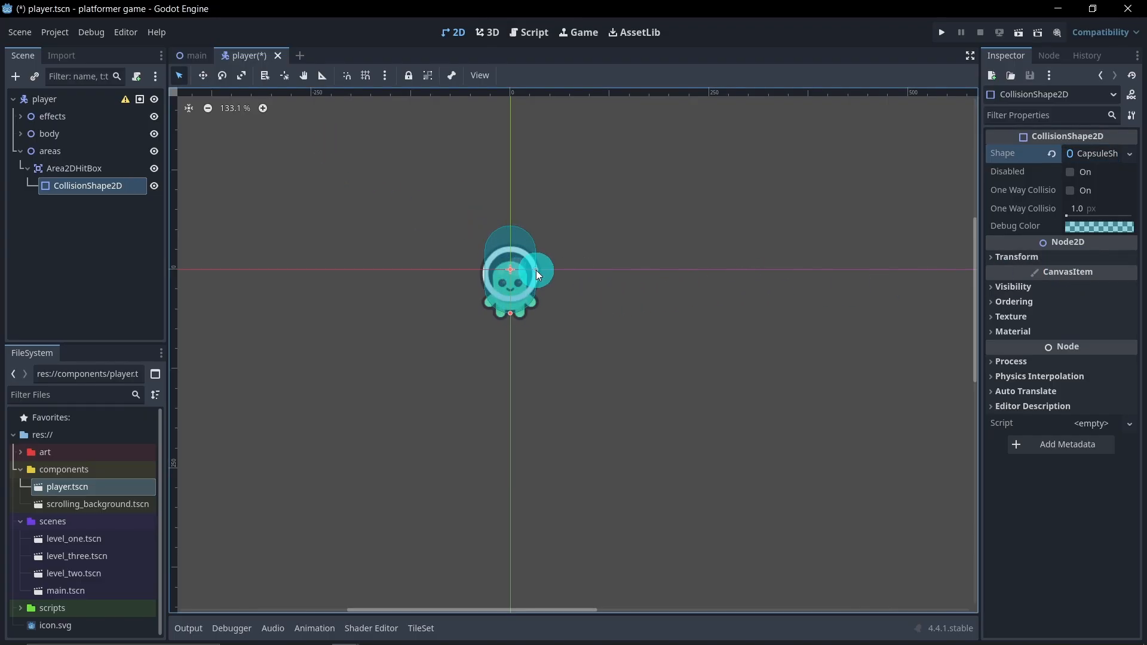
pyautogui.click(203, 75)
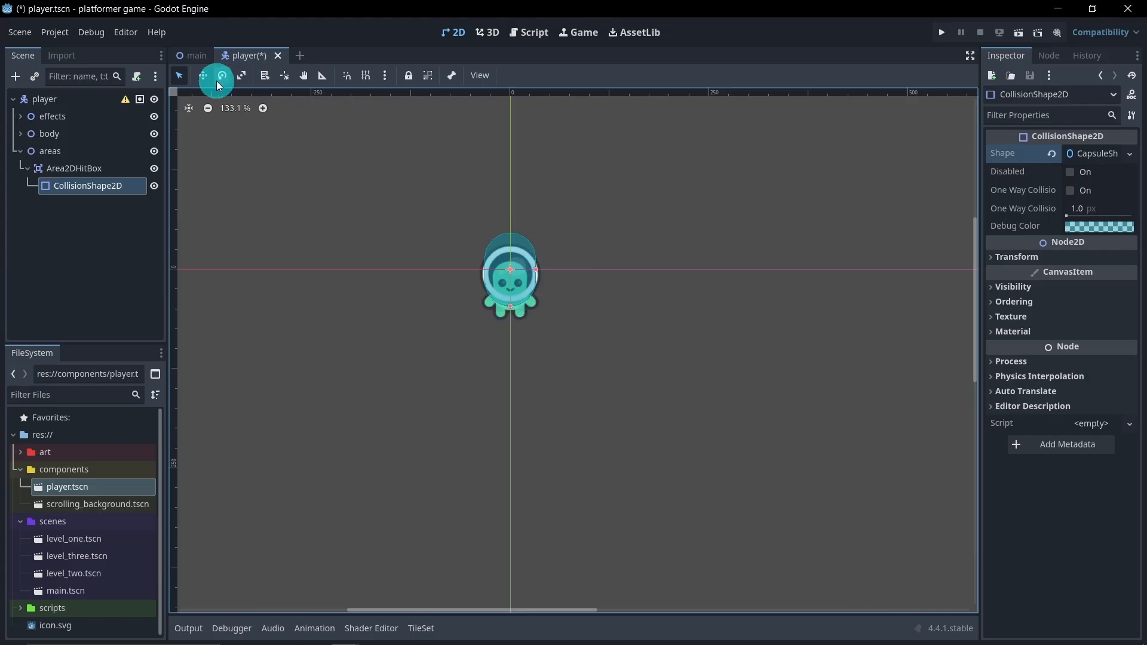
pyautogui.moveTo(511, 306)
pyautogui.mouseDown()
pyautogui.moveTo(513, 292)
pyautogui.moveTo(512, 301)
pyautogui.mouseUp()
pyautogui.click(179, 75)
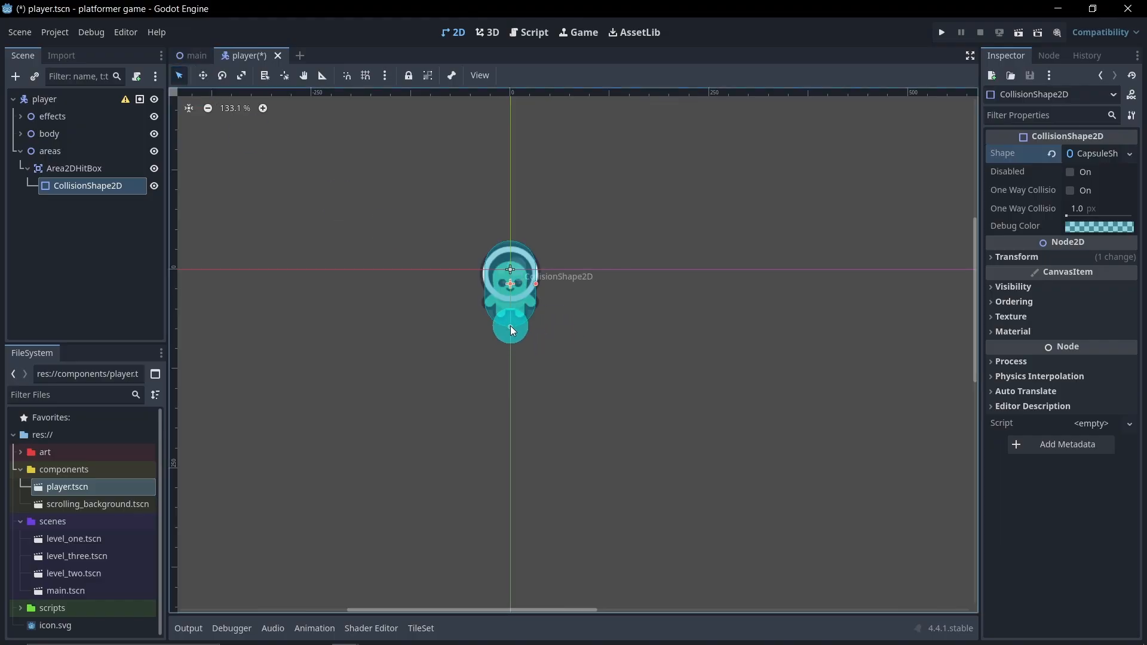
# Fine-tune the hit box capsule's height so it spans from the top of the helmet to the player's feet
pyautogui.moveTo(511, 325); pyautogui.dragTo(512, 318)
pyautogui.scroll(13, 508, 292)
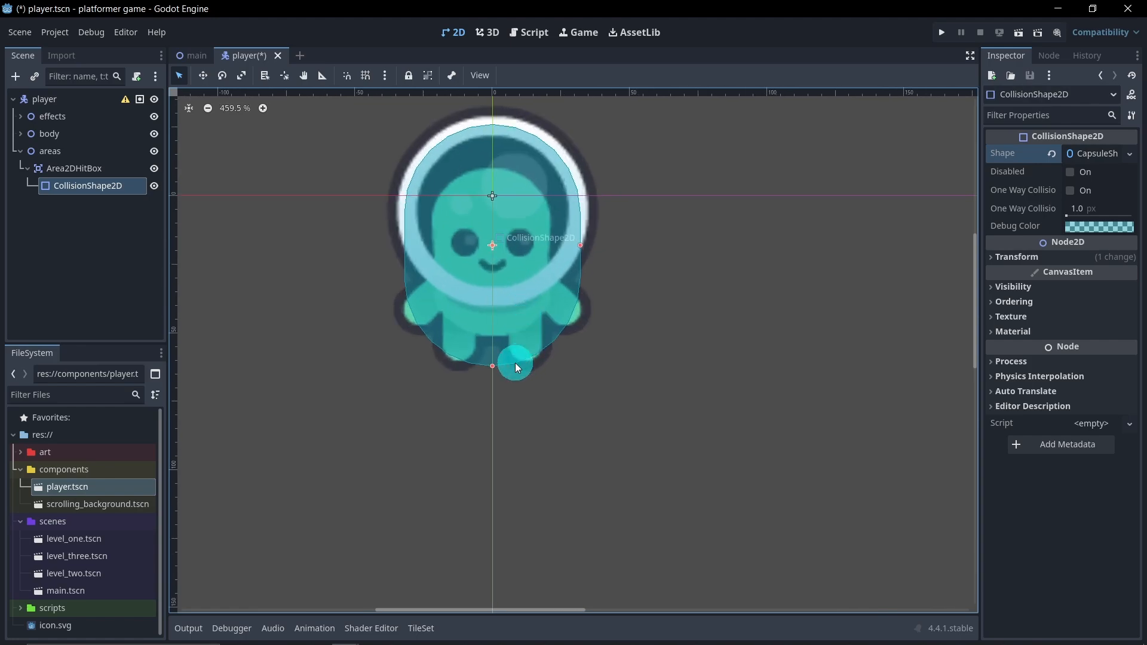
pyautogui.moveTo(493, 366); pyautogui.dragTo(492, 370)
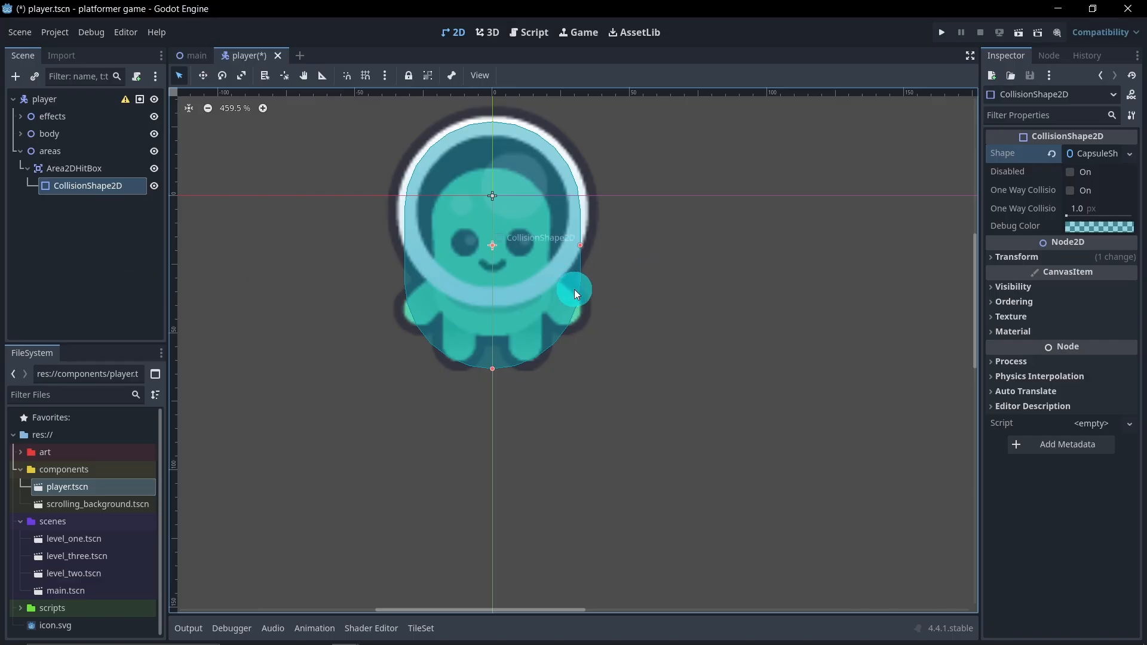
pyautogui.scroll(-3, 700, 329)
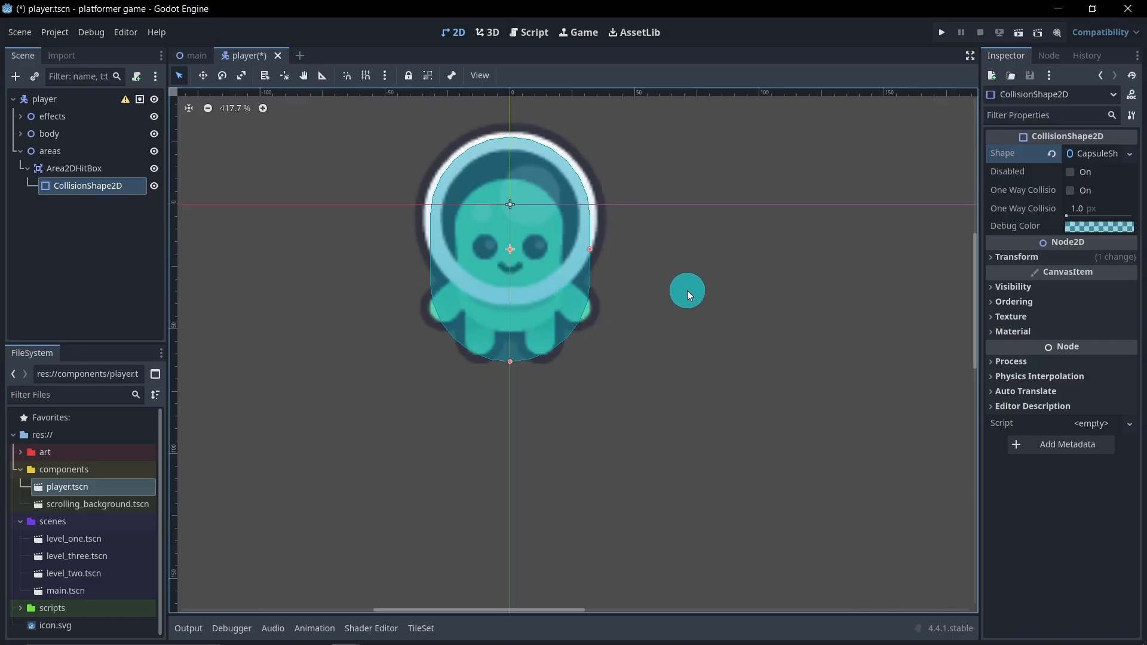
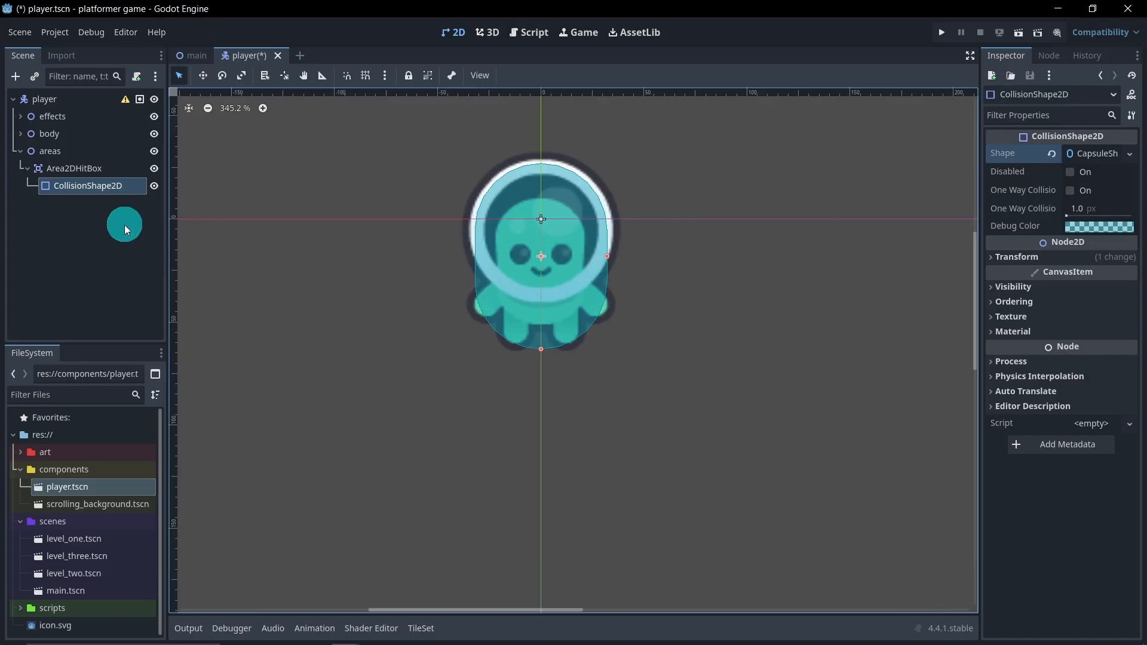
# Set the hit box collision shape's debug color to translucent pink (f500816b) and collapse the Area2DHitBox node
pyautogui.click(1075, 225)
pyautogui.moveTo(1052, 320); pyautogui.dragTo(1119, 317)
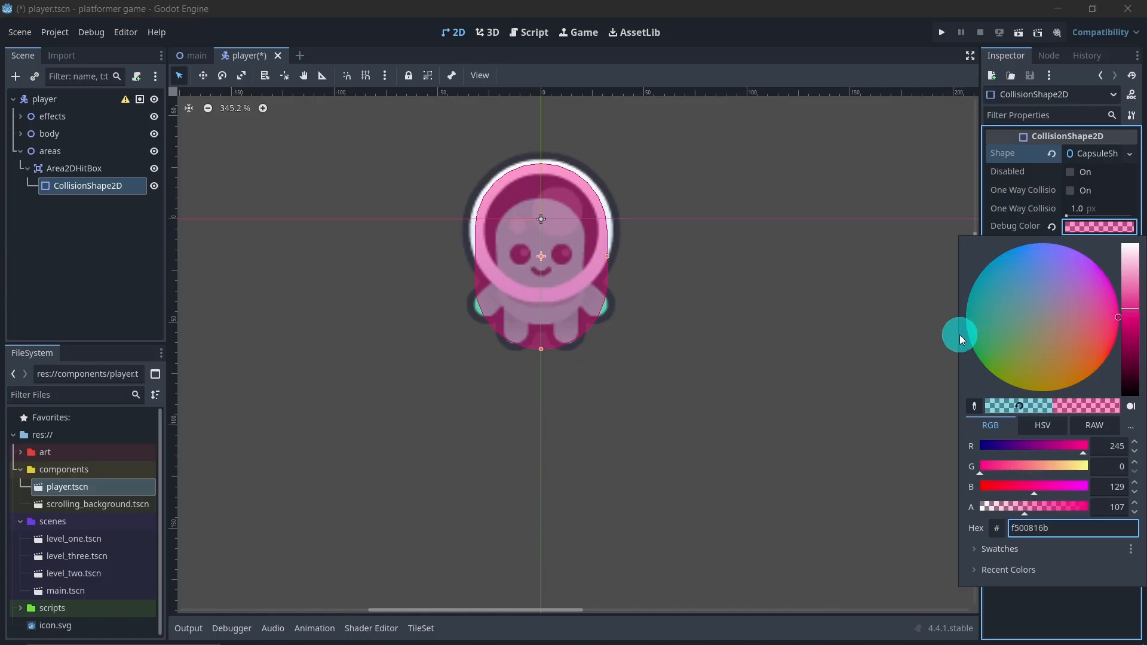
pyautogui.click(153, 246)
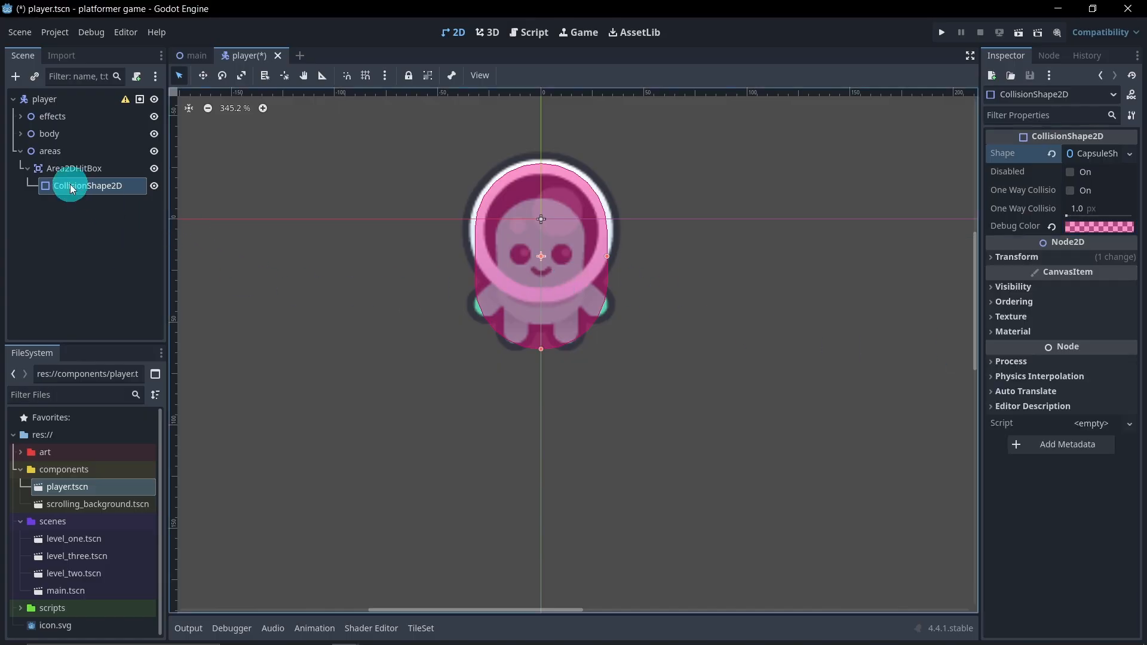
pyautogui.click(24, 169)
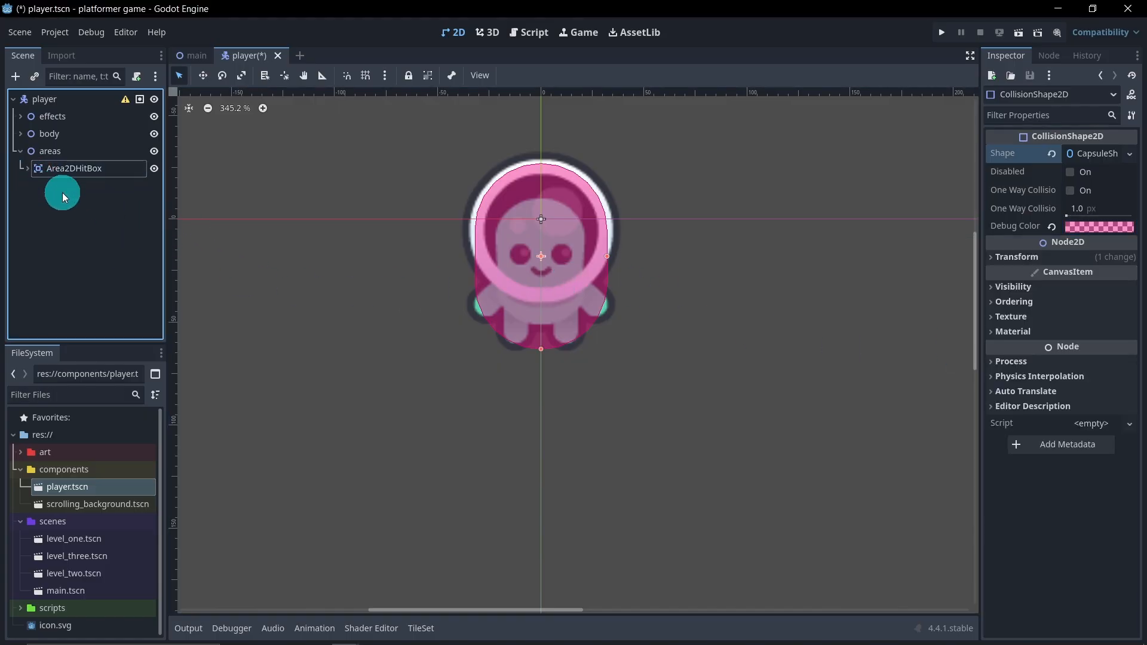
# Add a second Area2D node as a child of the areas node
pyautogui.rightClick(68, 158)
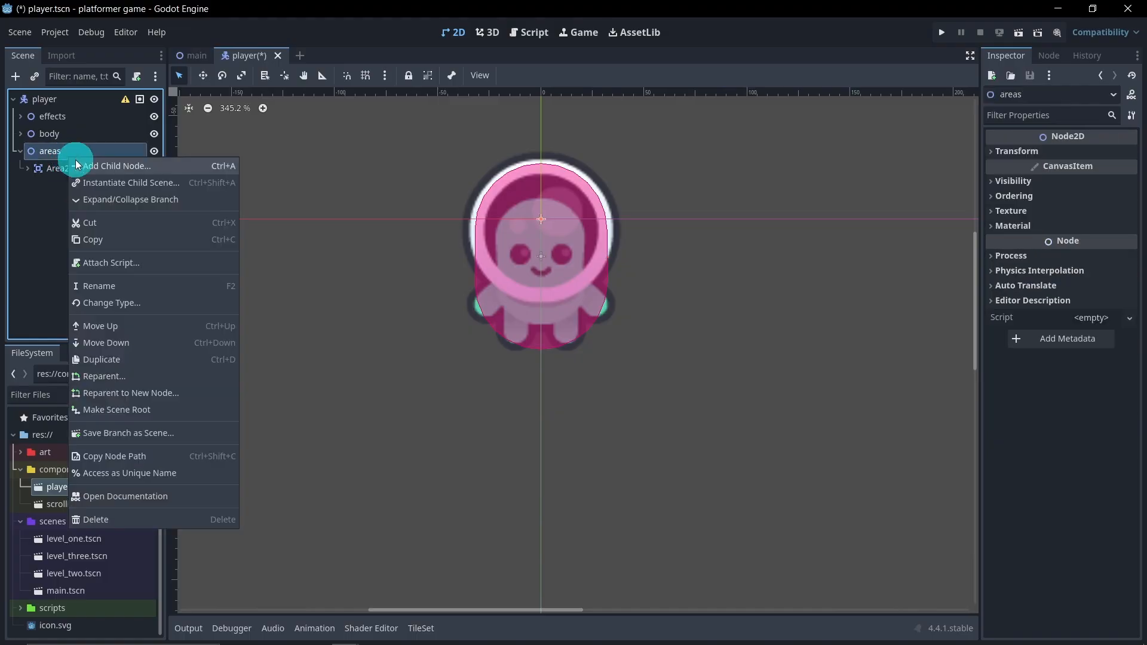
pyautogui.click(113, 168)
pyautogui.write('are')
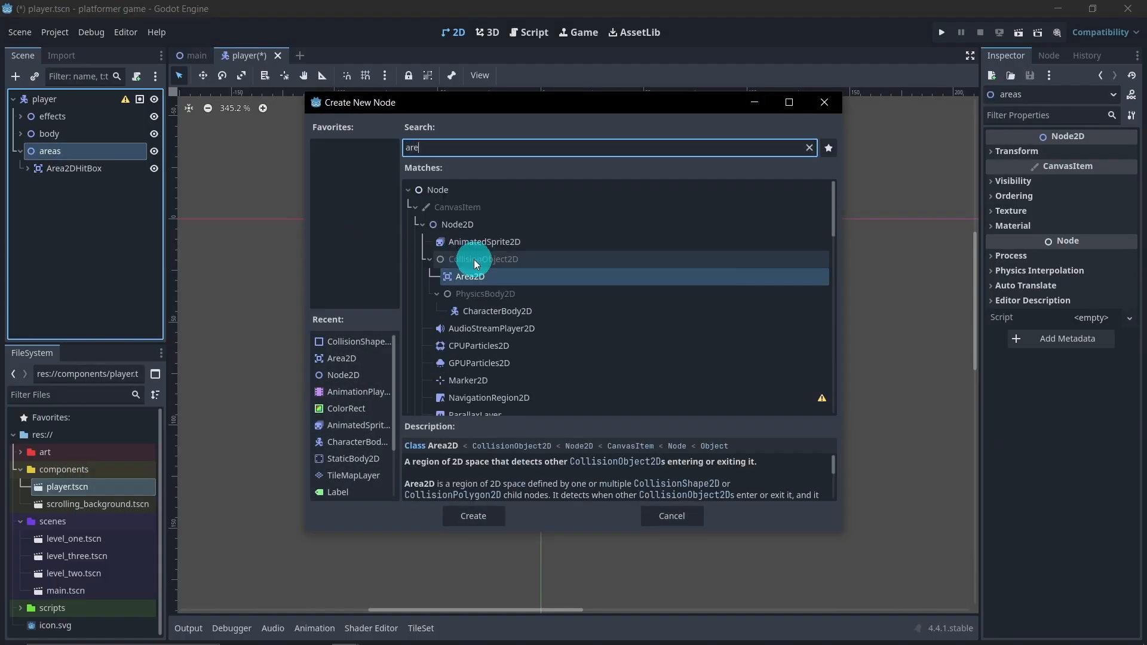
pyautogui.click(483, 276)
pyautogui.doubleClick(482, 276)
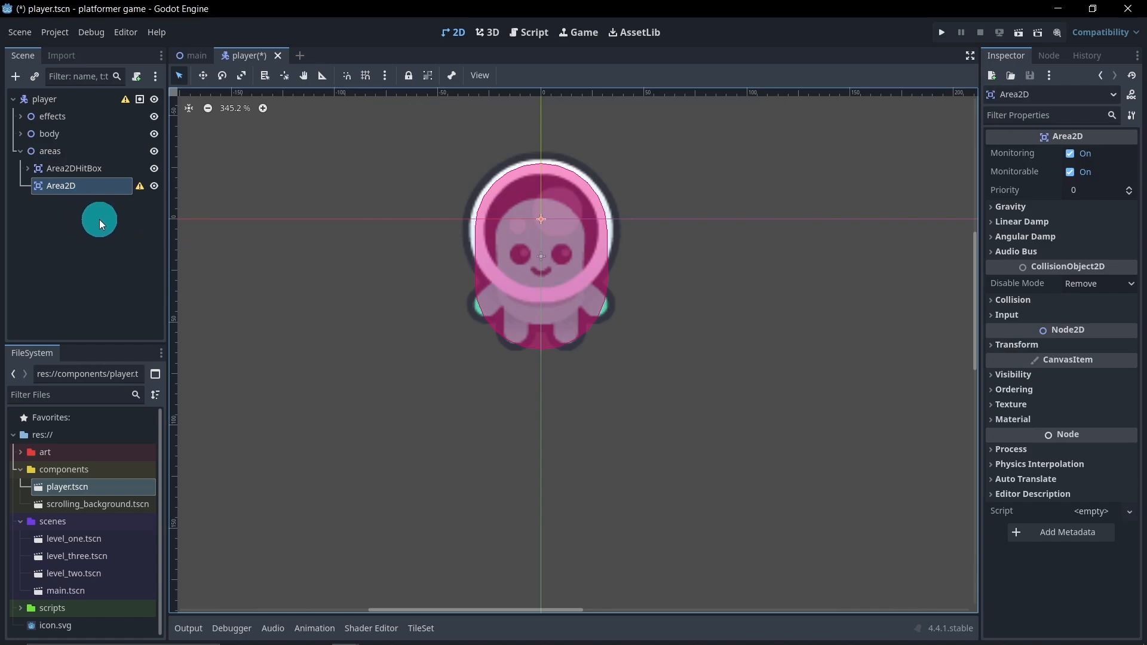
# Rename the new Area2D node below the hit box as Area2DFeet
pyautogui.doubleClick(101, 190)
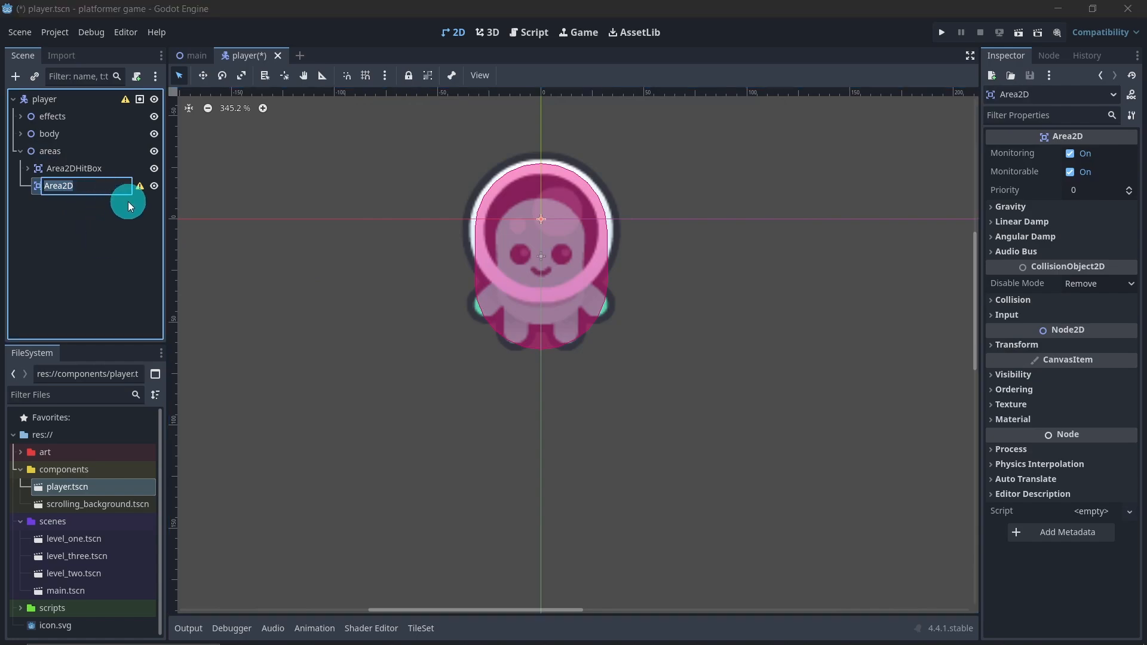
pyautogui.click(101, 185)
pyautogui.write('Feet')
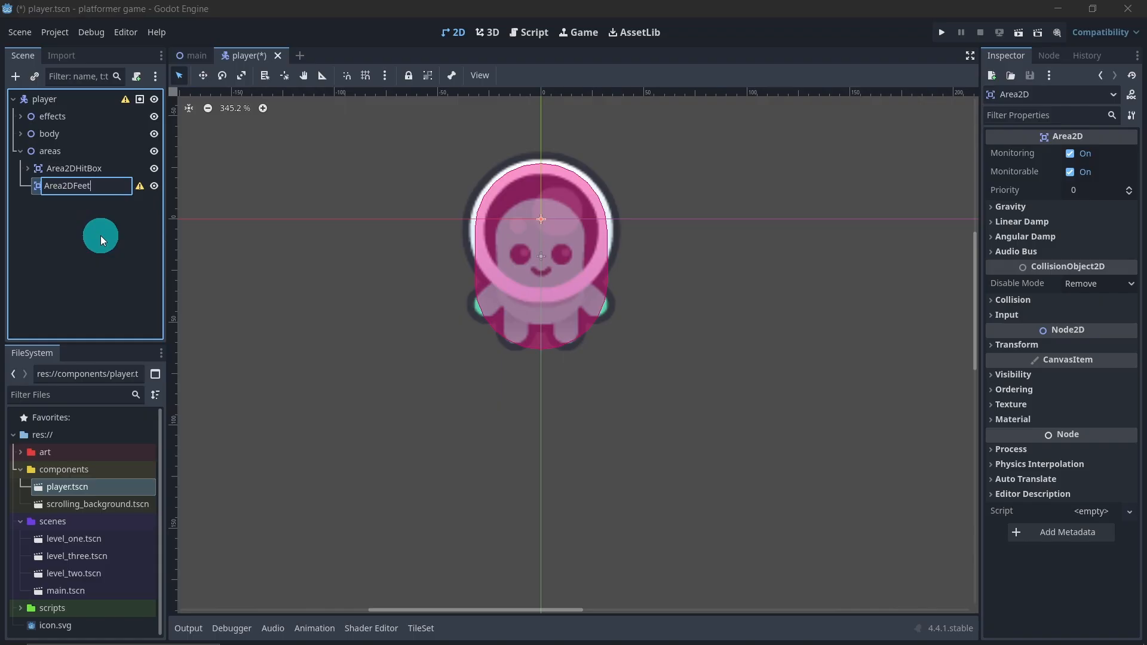
pyautogui.press('Return')
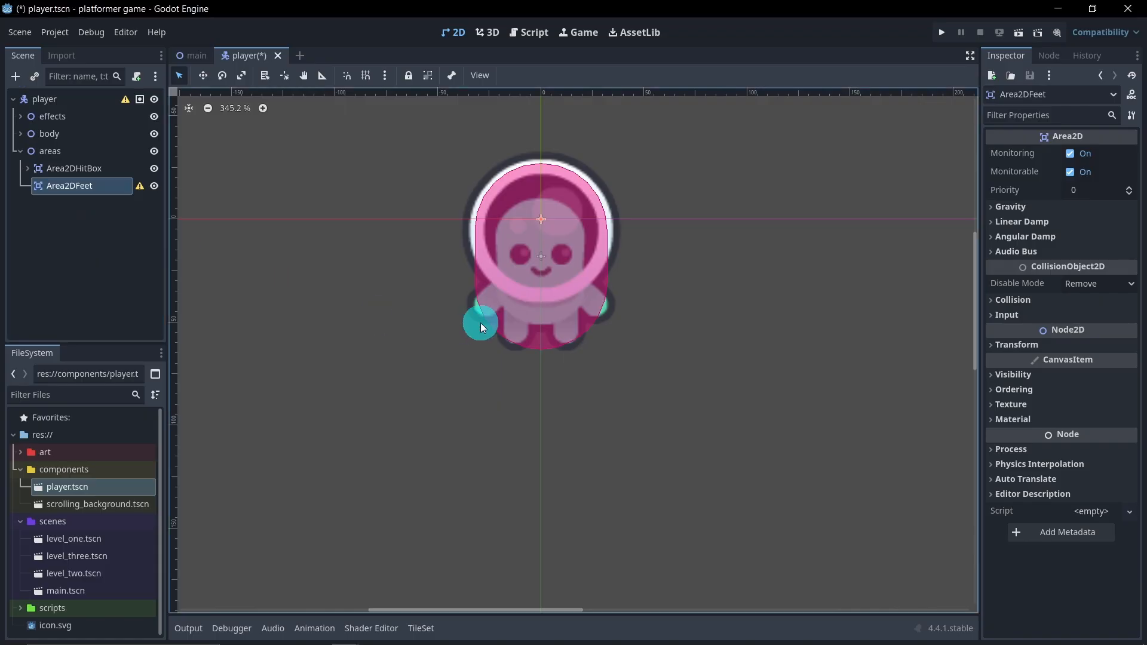
# Add a CollisionShape2D child node to Area2DFeet and assign it a new RectangleShape2D
pyautogui.rightClick(88, 184)
pyautogui.click(118, 199)
pyautogui.write('c')
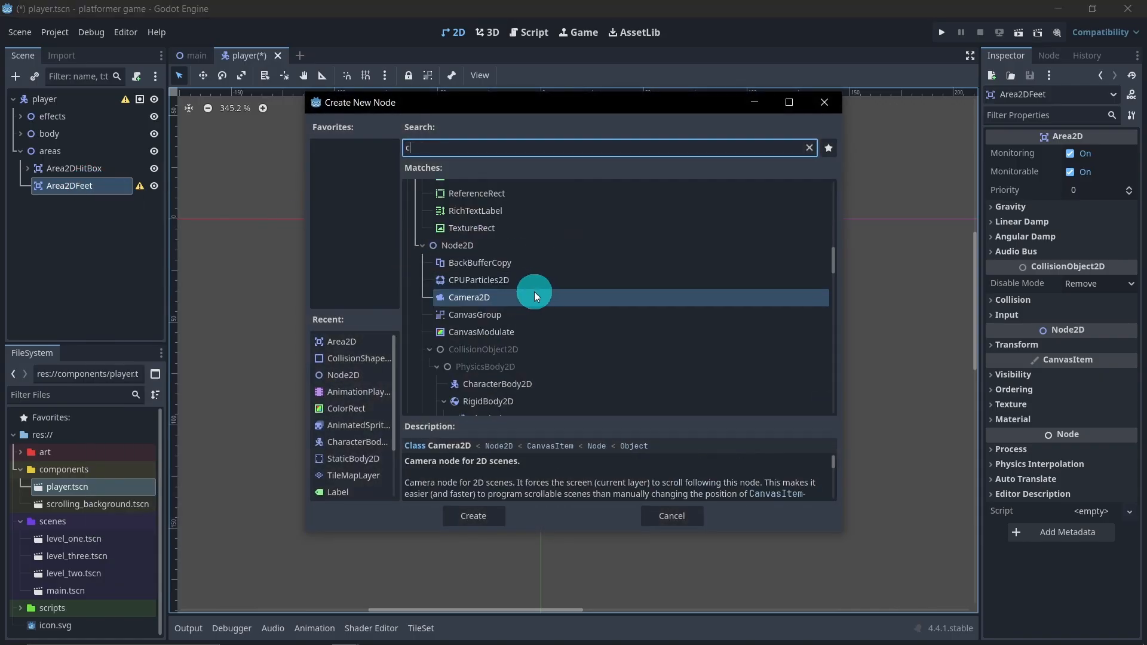
pyautogui.write('oll')
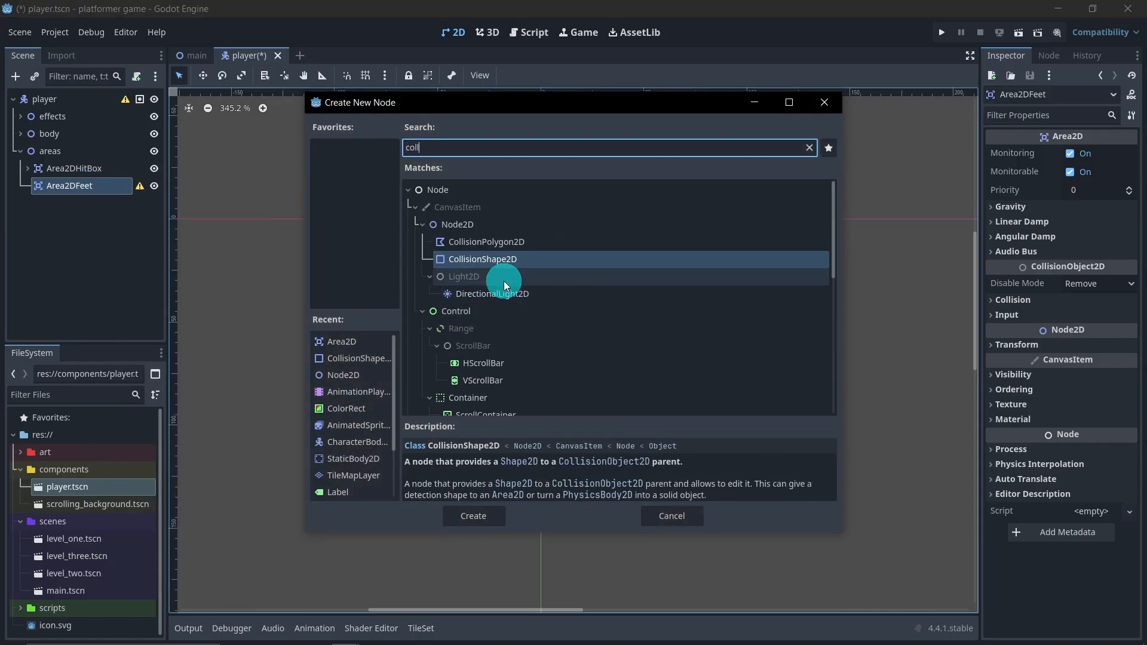
pyautogui.click(504, 265)
pyautogui.doubleClick(503, 266)
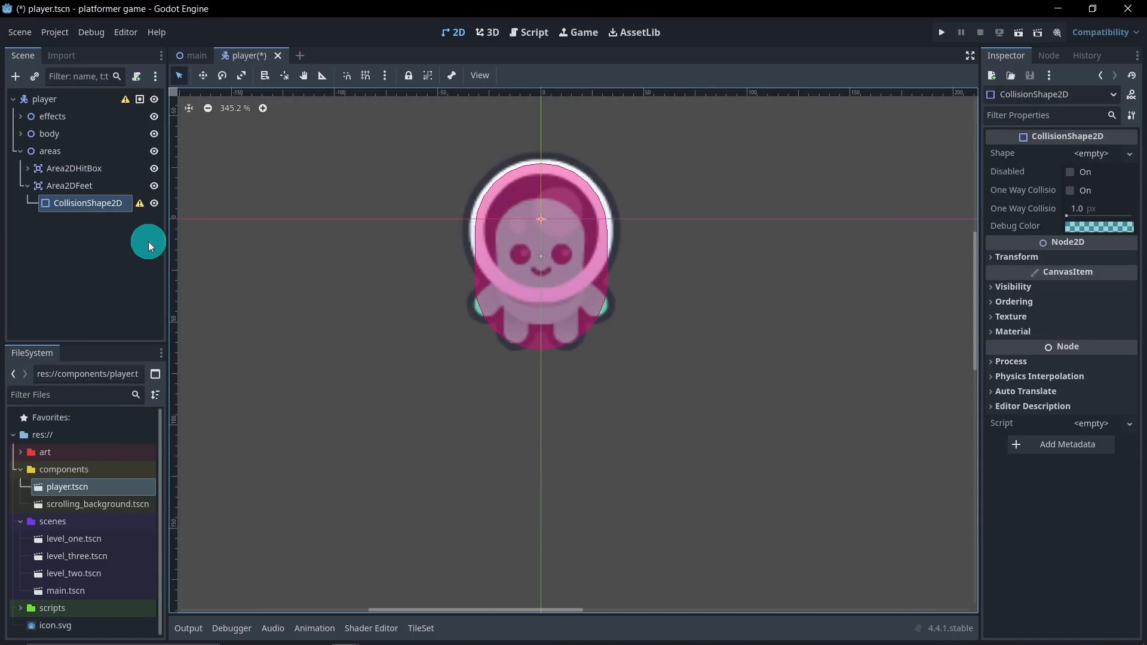
pyautogui.click(1081, 153)
pyautogui.click(1035, 238)
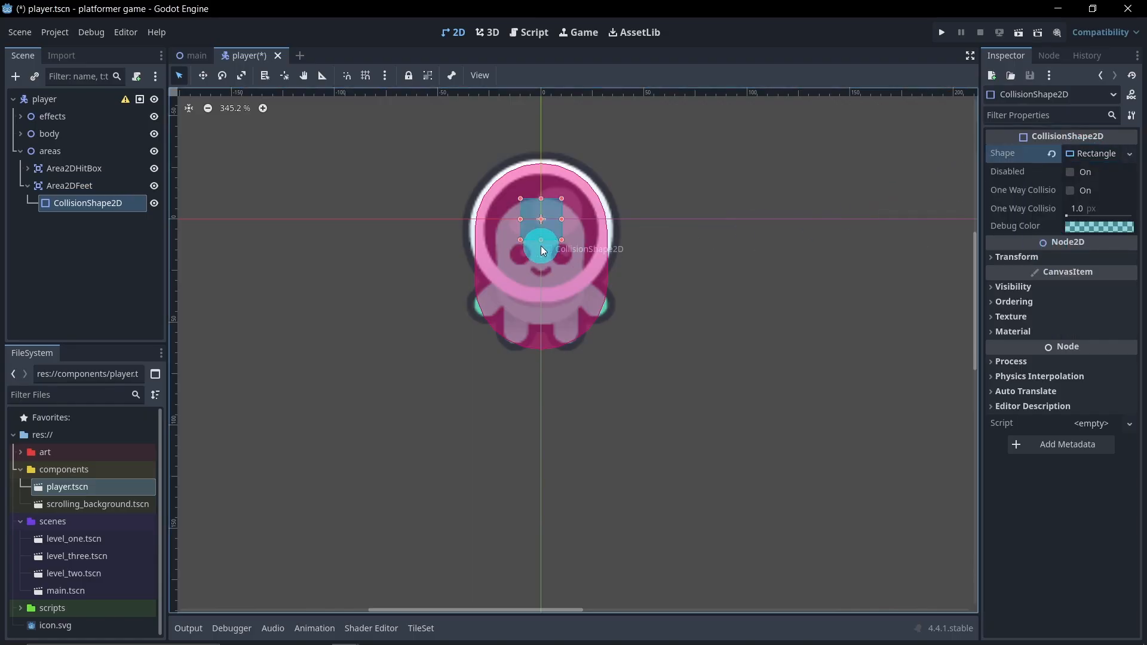
# Reshape the rectangle into a thin horizontal strip across the underside of the player's feet
pyautogui.moveTo(560, 222); pyautogui.dragTo(604, 218)
pyautogui.moveTo(519, 218); pyautogui.dragTo(479, 219)
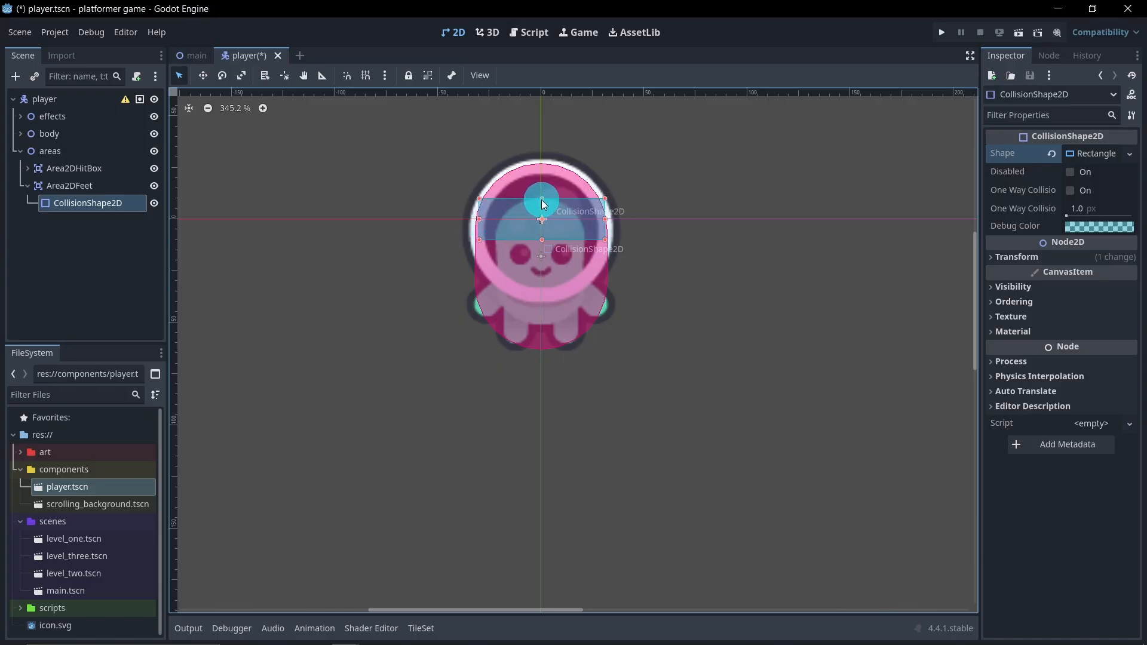
pyautogui.moveTo(541, 199); pyautogui.dragTo(547, 227)
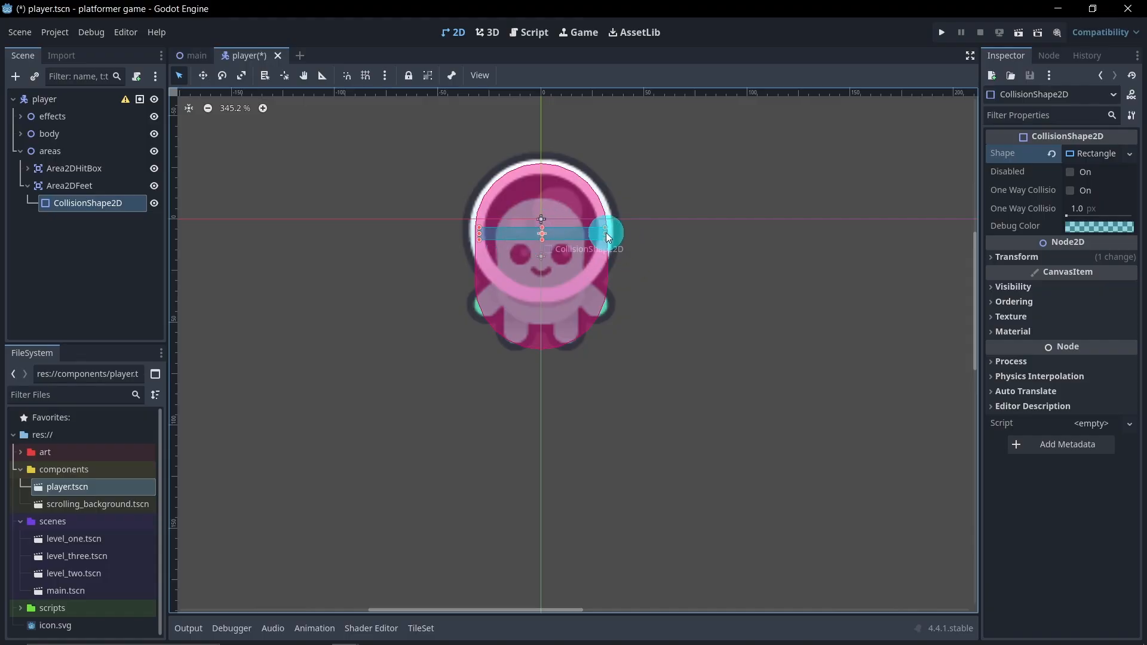
pyautogui.moveTo(604, 240); pyautogui.dragTo(574, 353)
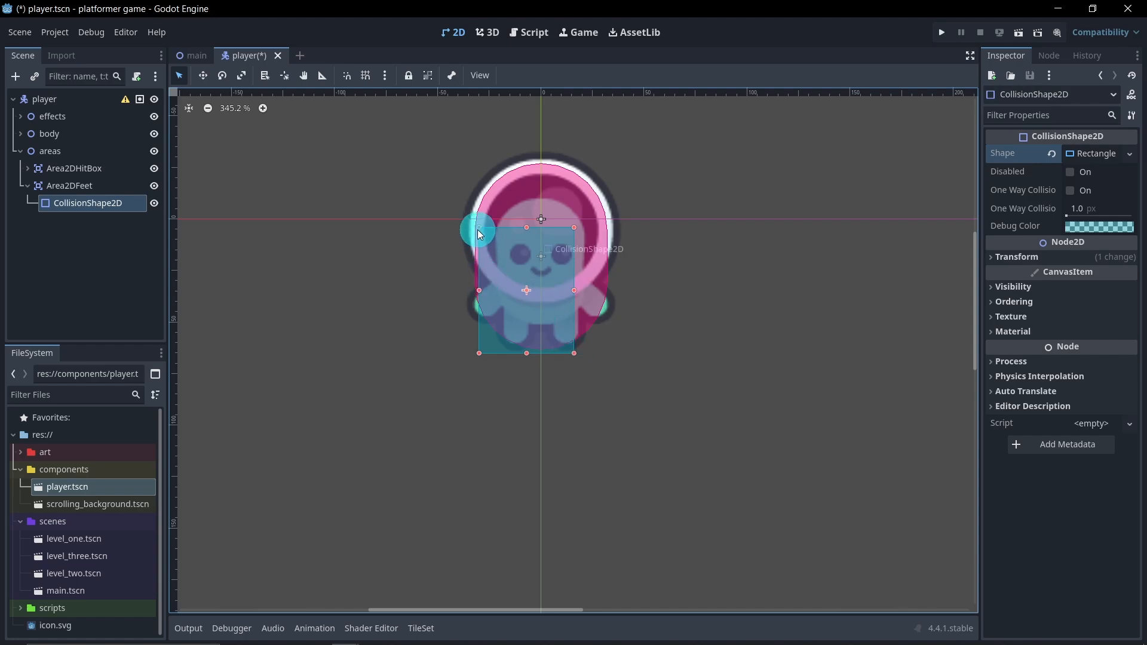
pyautogui.moveTo(478, 230); pyautogui.dragTo(504, 340)
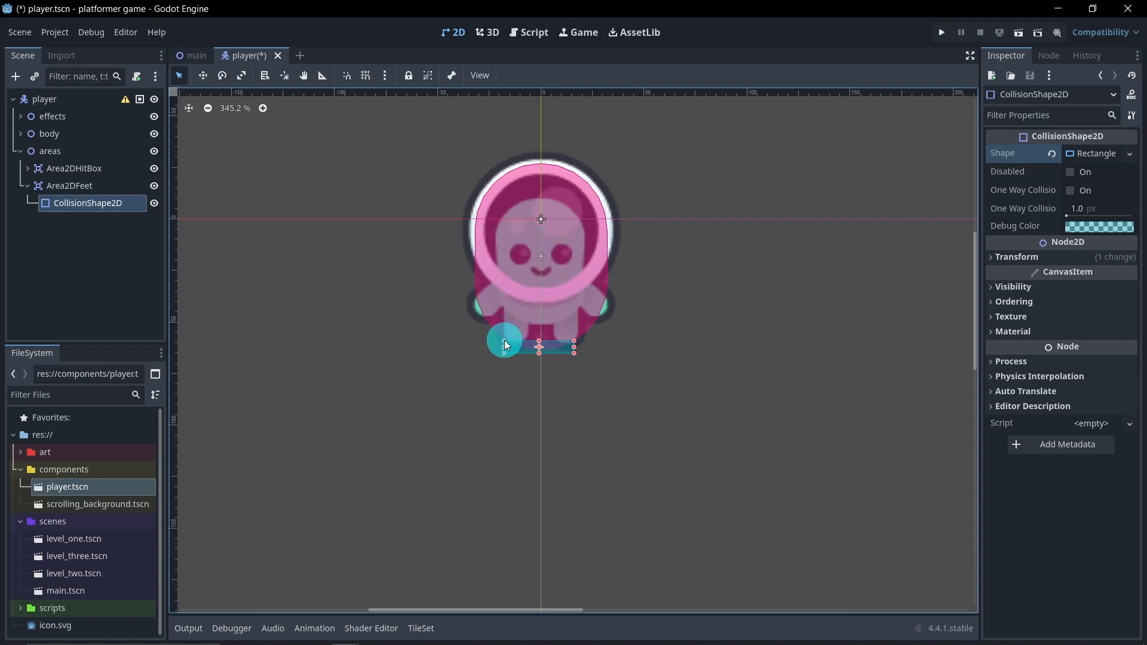
pyautogui.scroll(6, 552, 356)
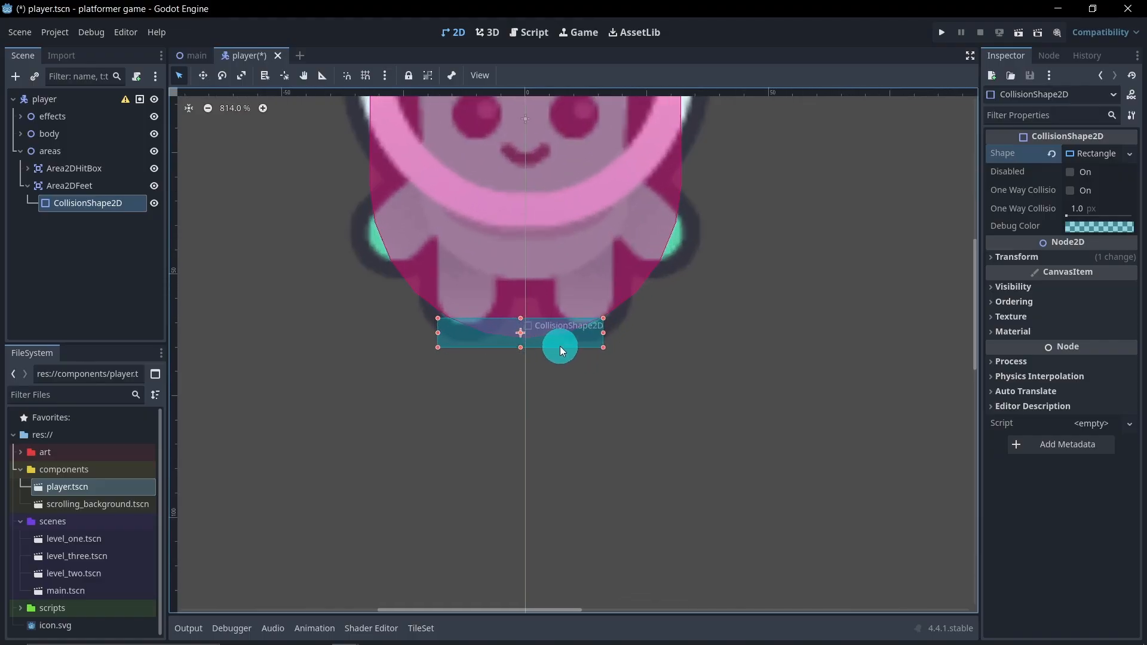
pyautogui.scroll(-7, 510, 282)
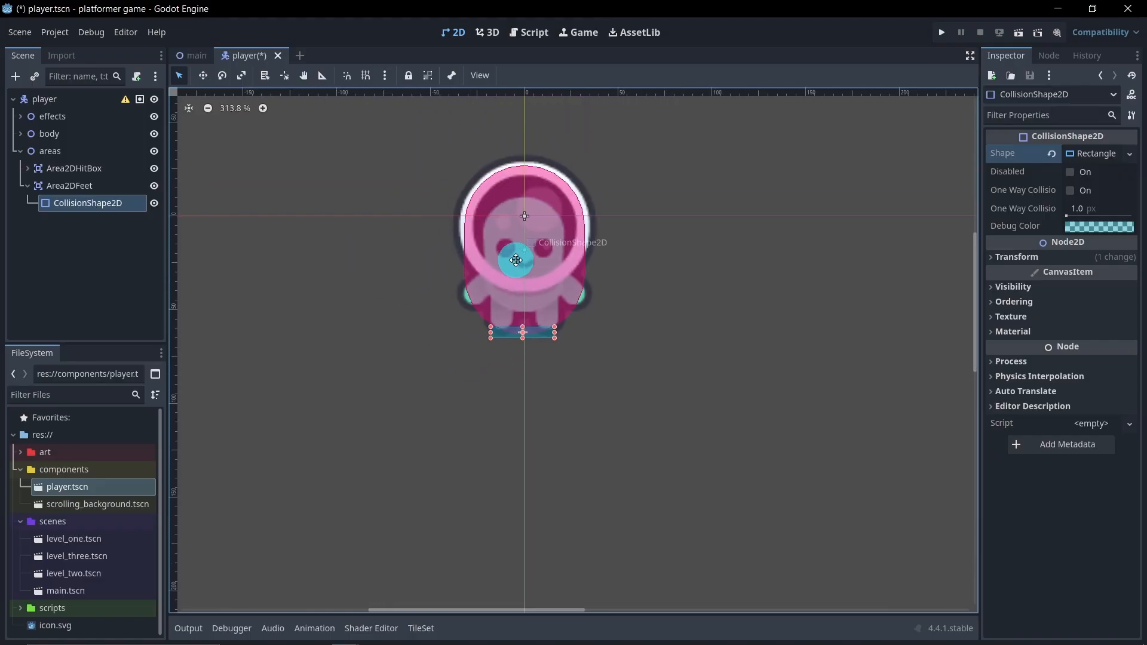
# Add Area2DFeet to a new scene group named feet and collapse the node
pyautogui.click(98, 186)
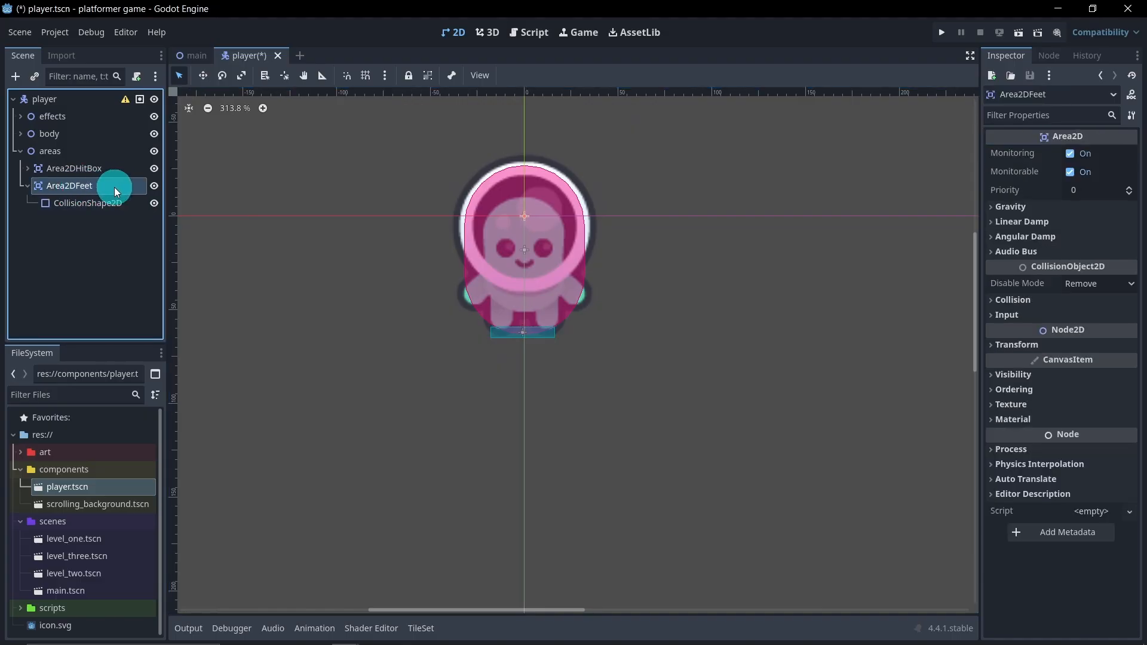
pyautogui.click(1049, 55)
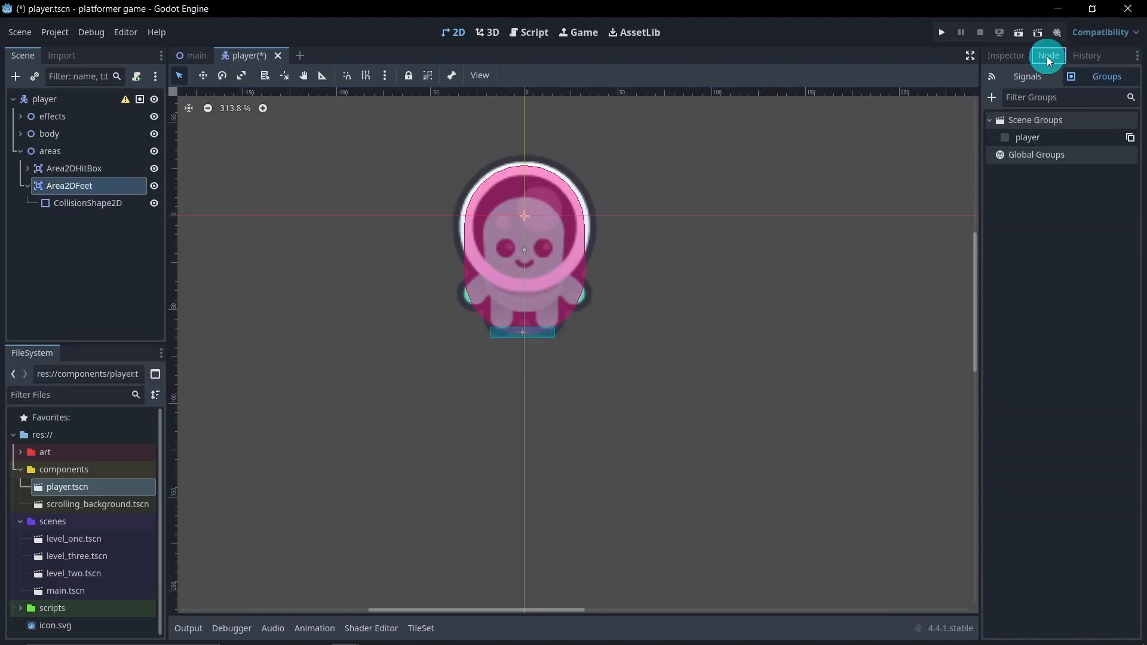
pyautogui.click(992, 96)
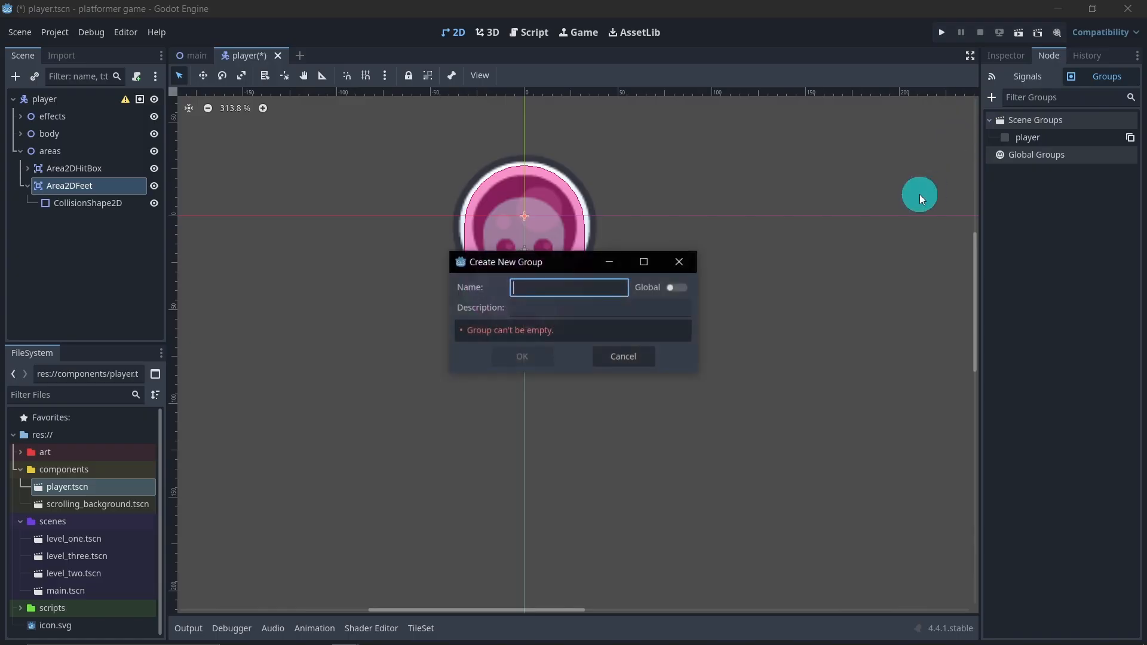
pyautogui.write('gro')
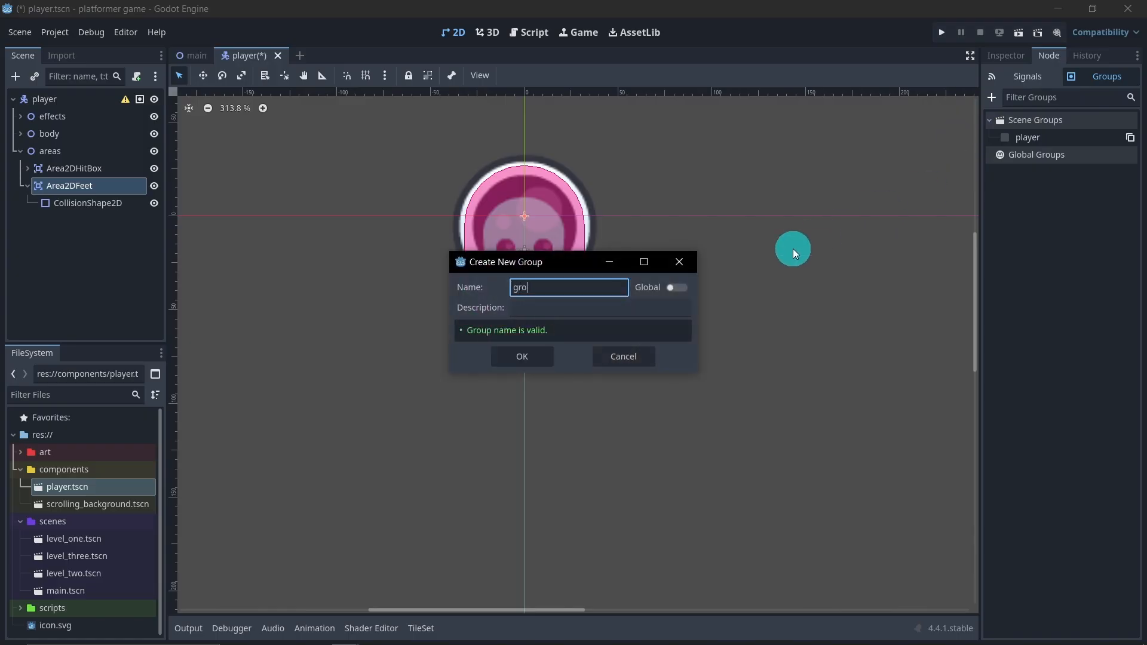
pyautogui.press('BackSpace')
pyautogui.write('feet')
pyautogui.press('Return')
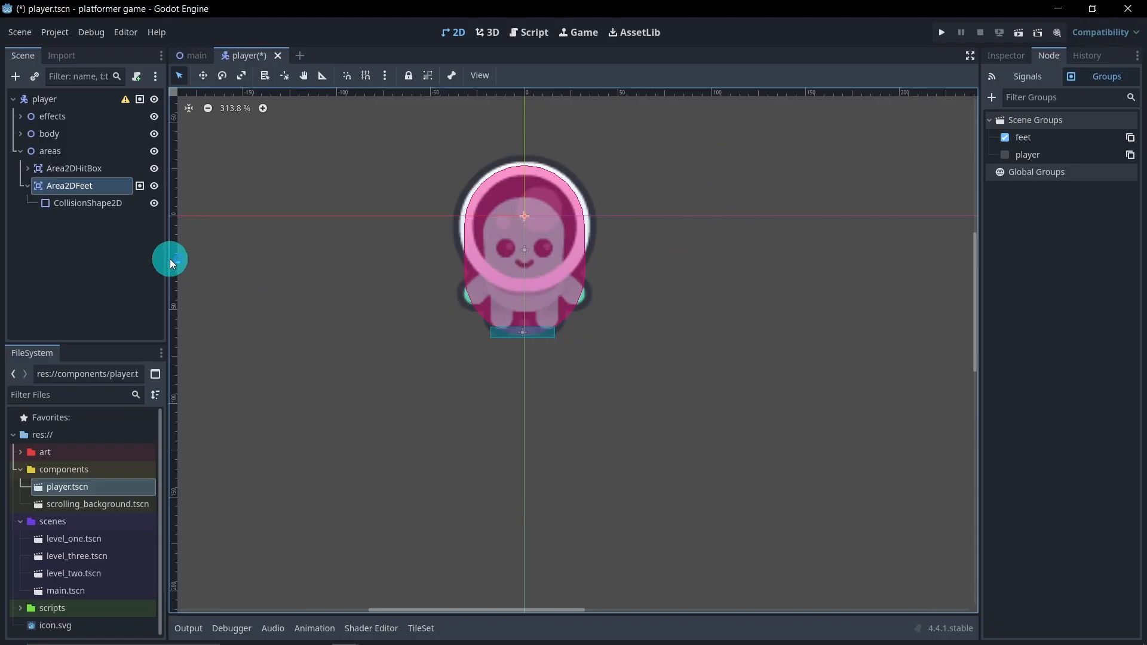
pyautogui.click(28, 186)
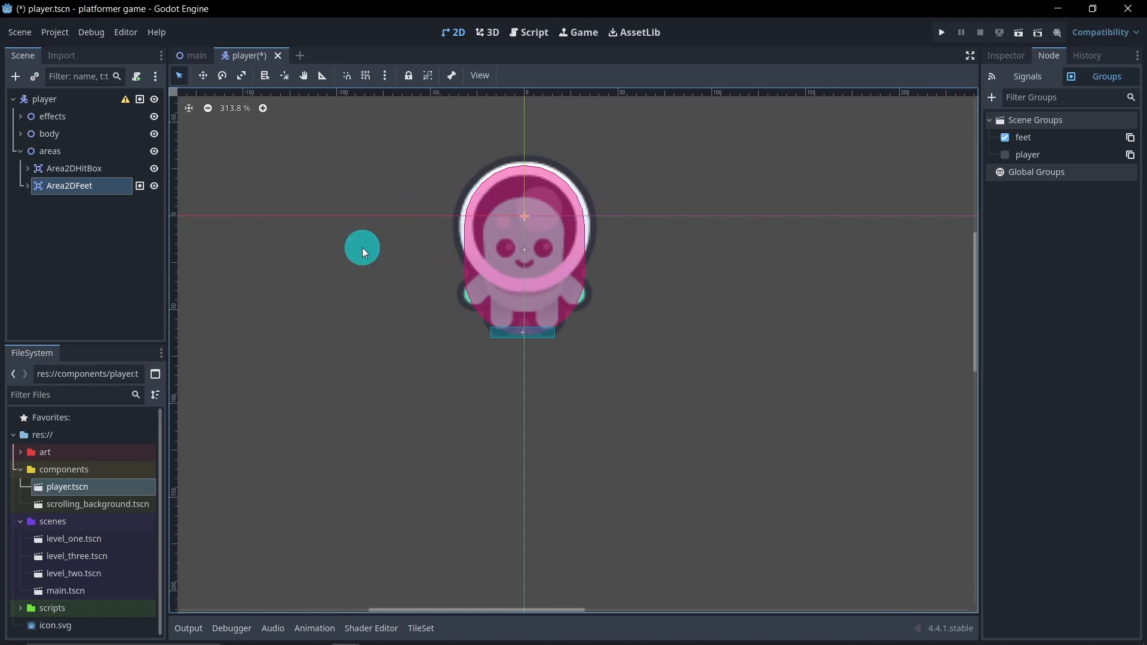
# Add a third Area2D node as a child of the areas node
pyautogui.scroll(2, 551, 285)
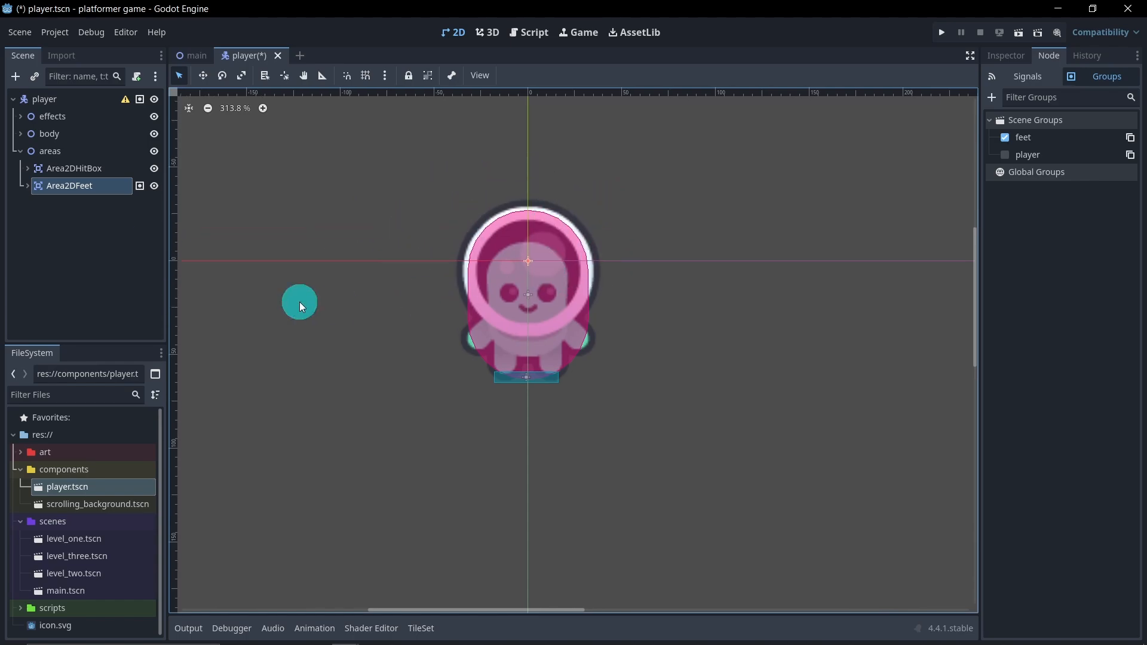
pyautogui.rightClick(67, 152)
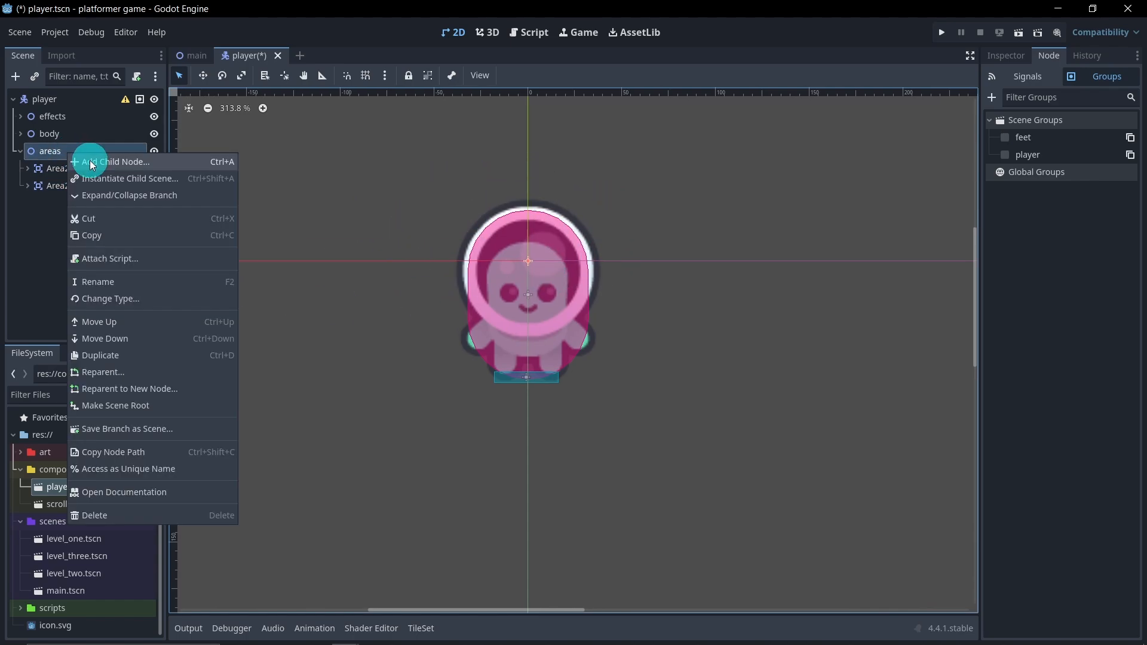
pyautogui.click(45, 217)
pyautogui.rightClick(70, 149)
pyautogui.click(83, 161)
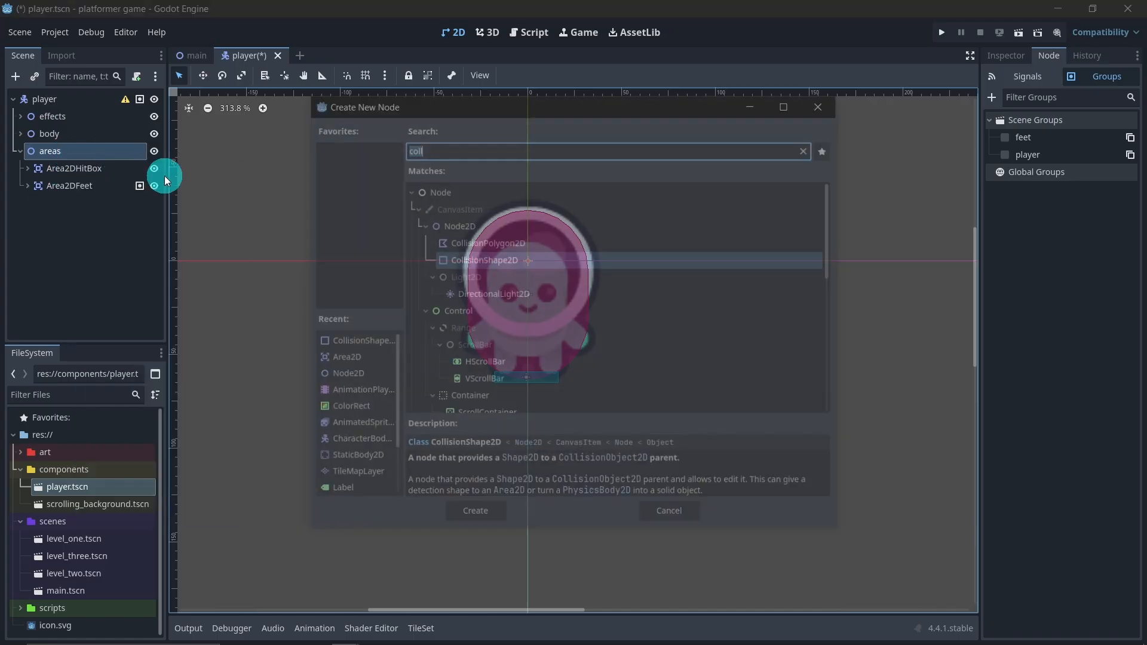
pyautogui.write('area')
pyautogui.doubleClick(494, 260)
# Rename the newest Area2D node under areas as Area2DHead
pyautogui.doubleClick(92, 205)
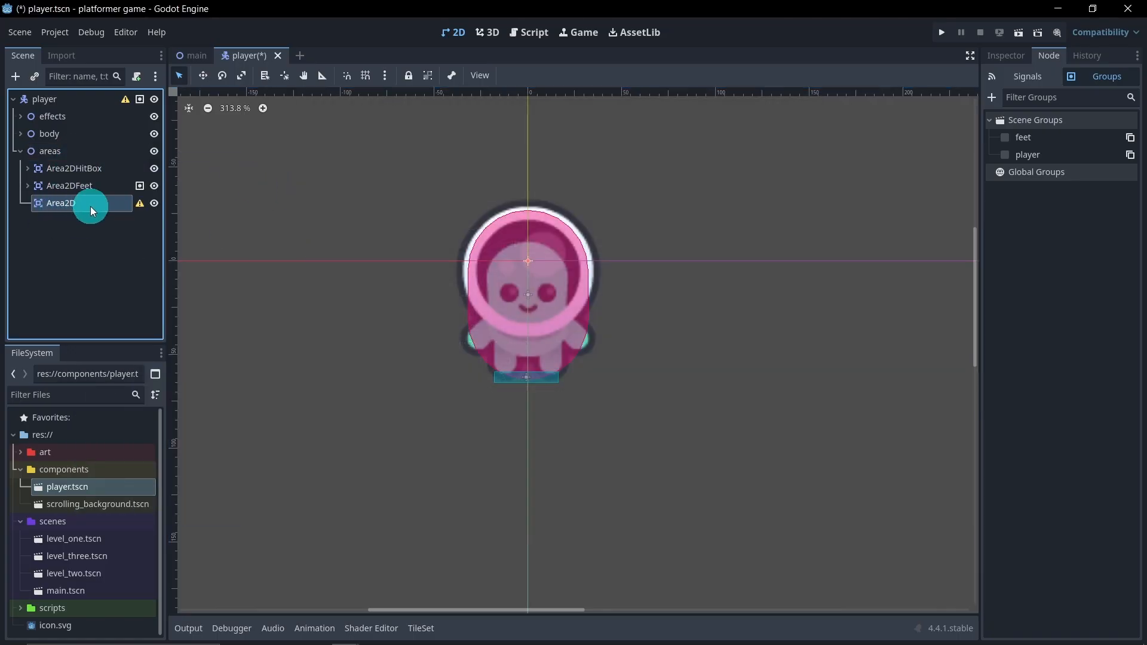
pyautogui.click(100, 205)
pyautogui.write('Head')
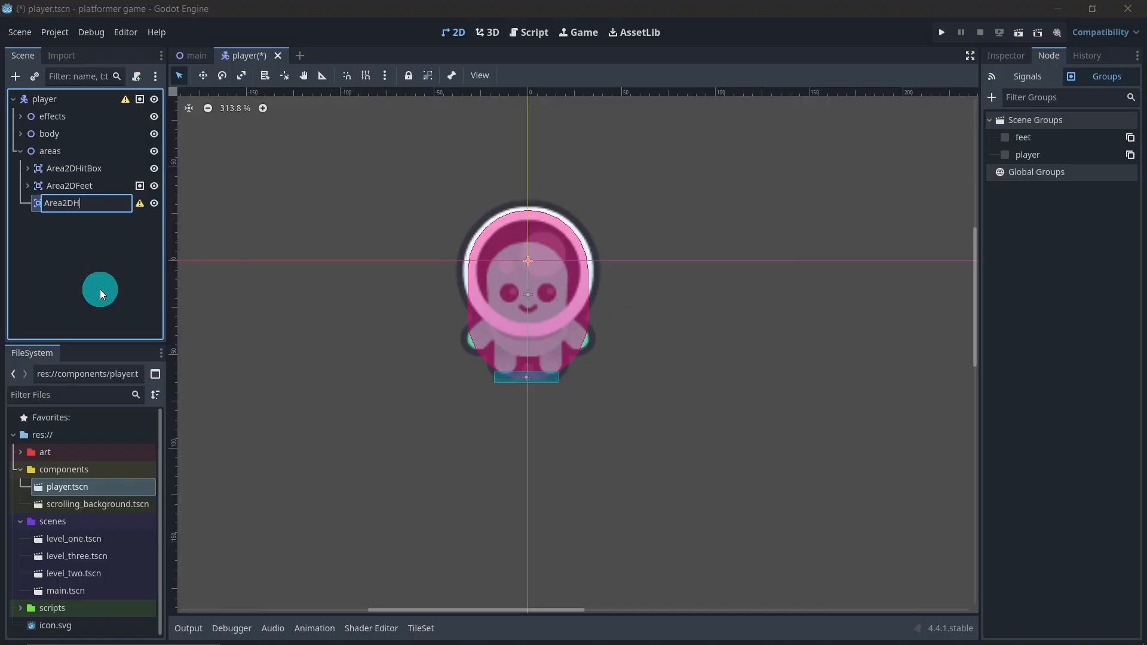
pyautogui.press('Return')
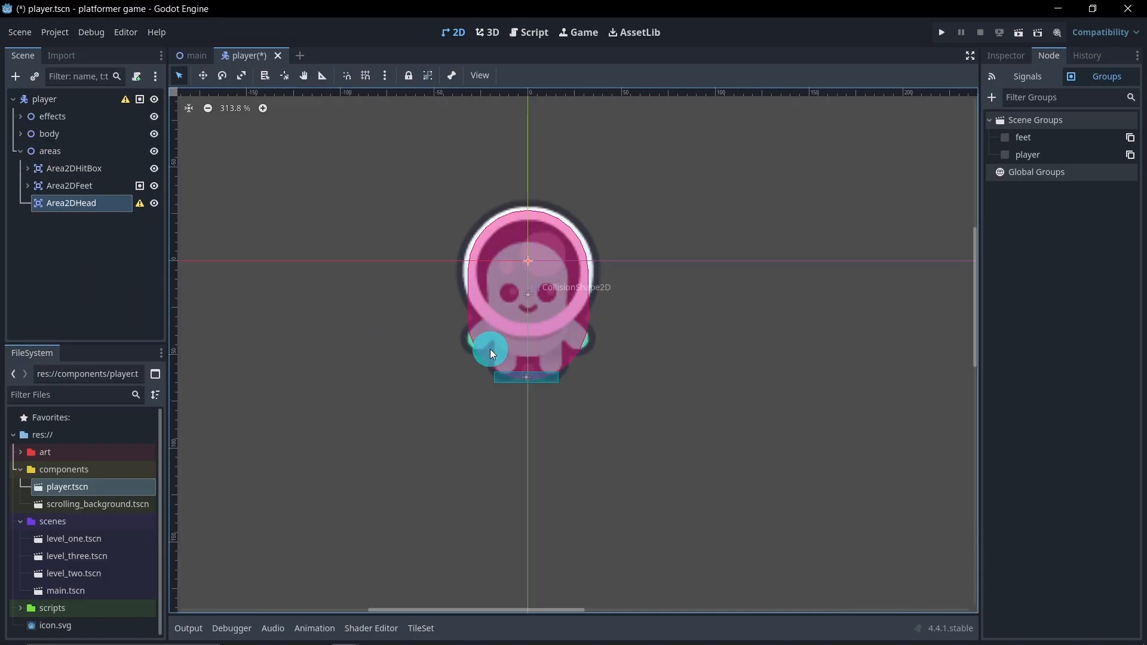
pyautogui.moveTo(489, 349); pyautogui.dragTo(518, 372)
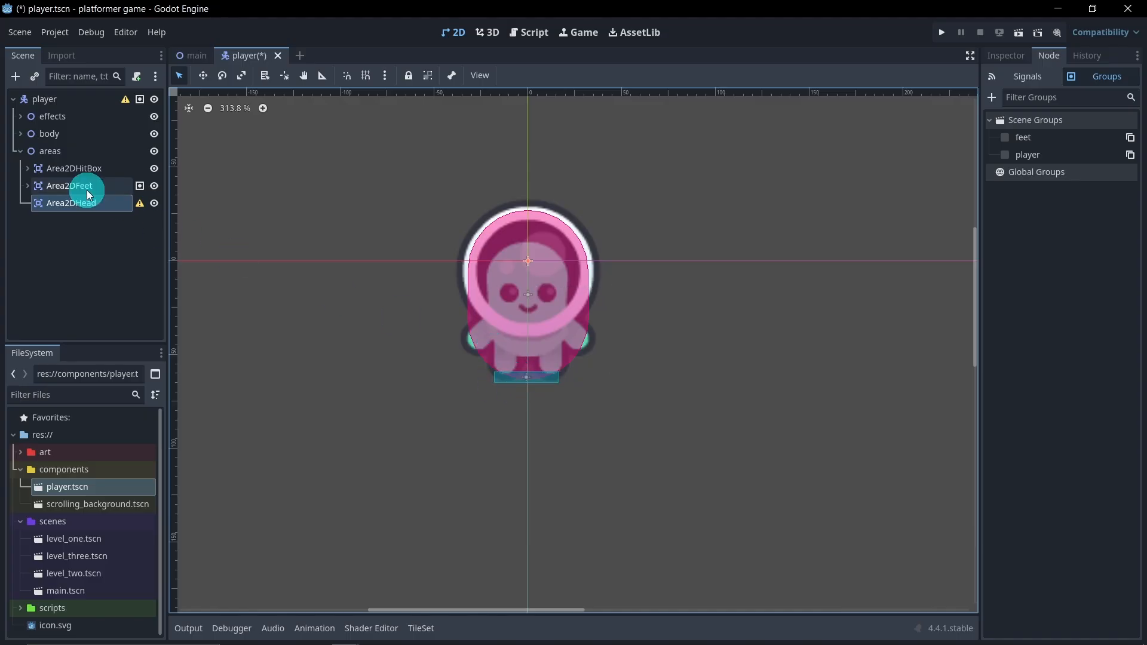
# Duplicate the CollisionShape2D of Area2DFeet and make the copy a child of Area2DHead
pyautogui.click(28, 186)
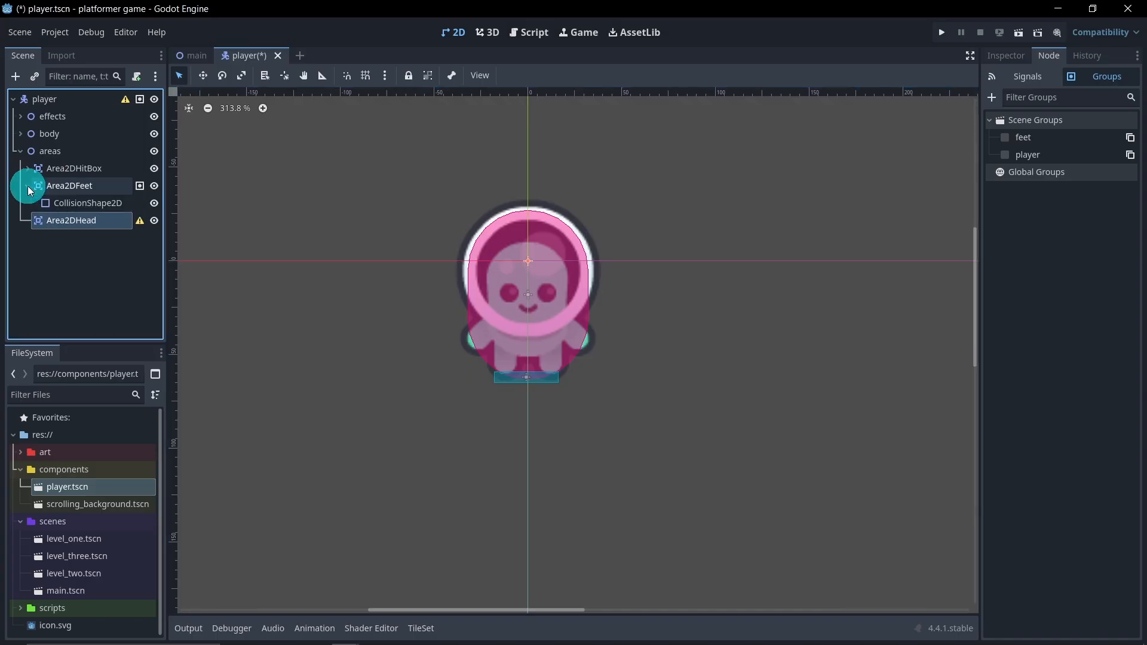
pyautogui.click(80, 204)
pyautogui.hotkey('ctrl', 'd')
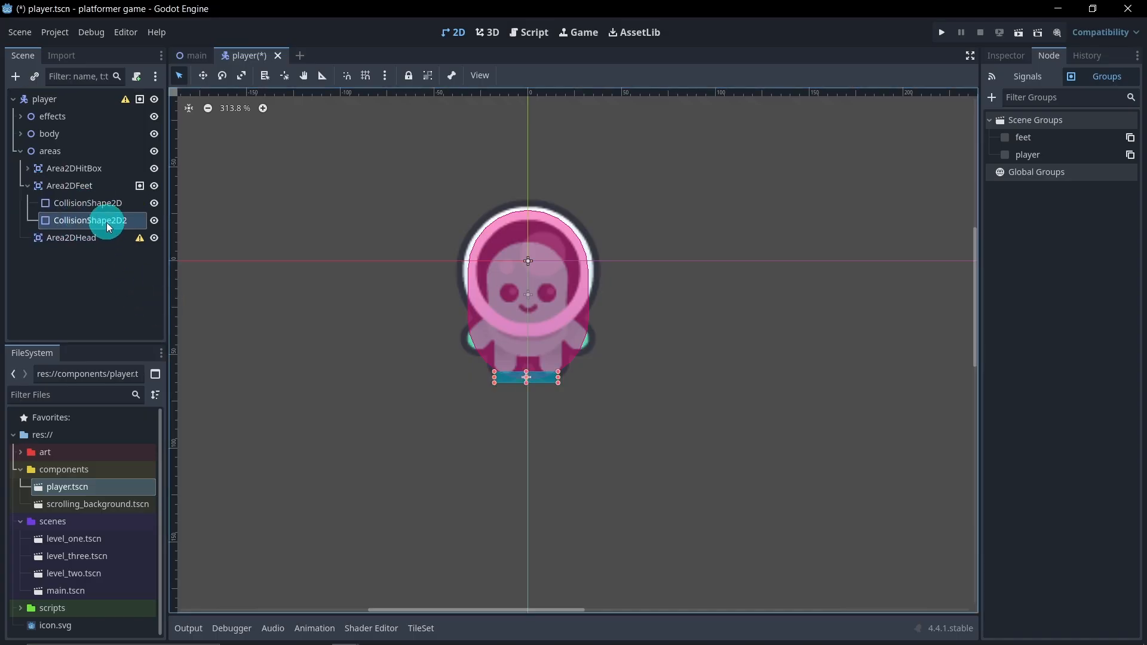
pyautogui.moveTo(107, 221); pyautogui.dragTo(106, 239)
# Move Area2DHead's copied collision shape up from the feet to the top edge of the player's helmet
pyautogui.click(203, 75)
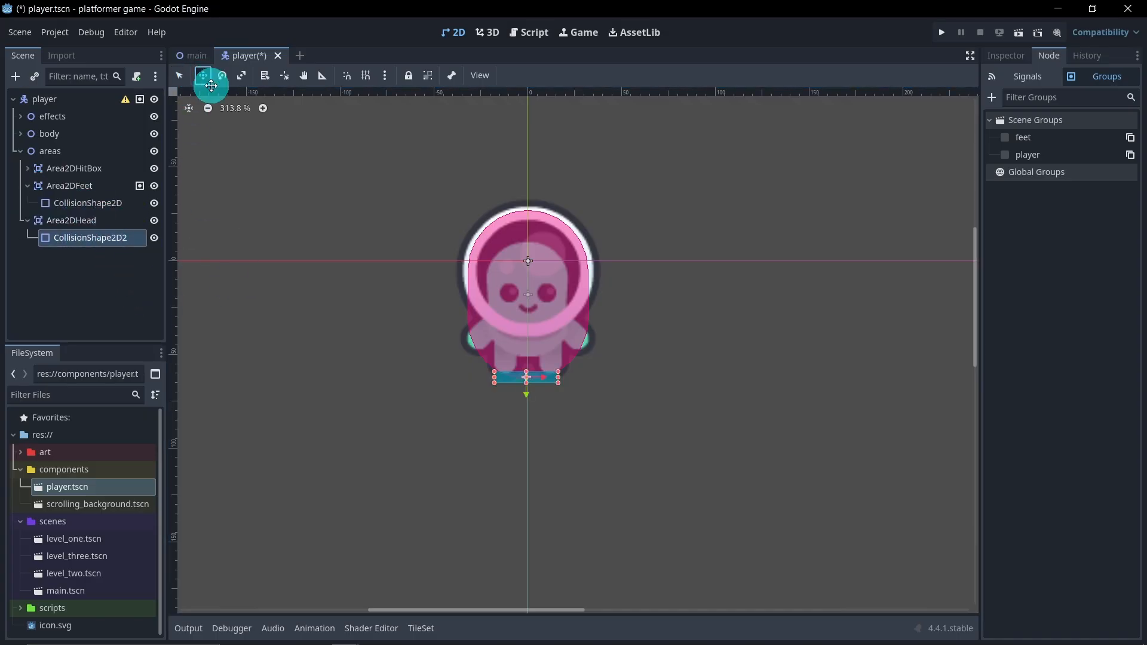
pyautogui.moveTo(512, 389); pyautogui.dragTo(538, 262)
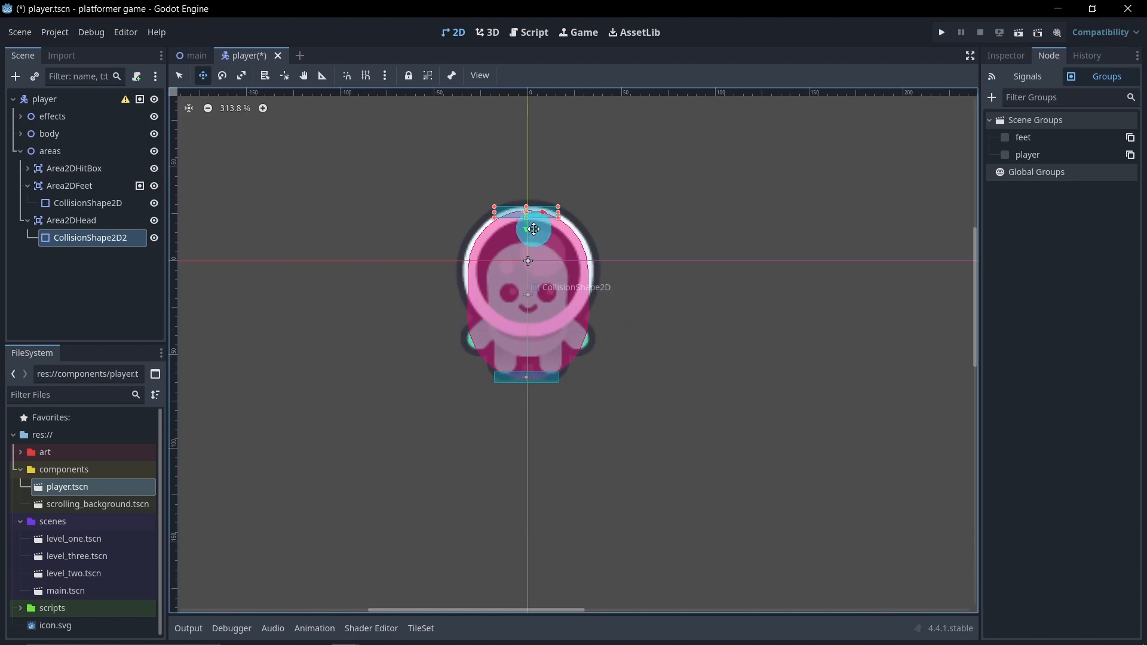
pyautogui.moveTo(558, 218); pyautogui.dragTo(505, 225)
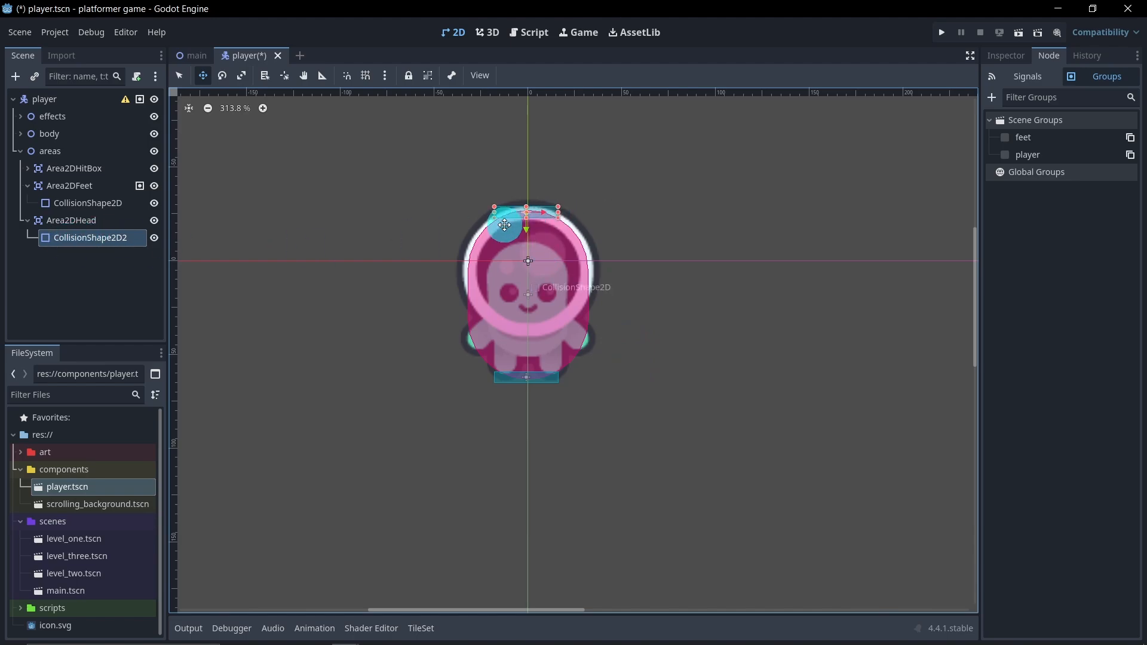
# Add Area2DHead to a new scene group named head and collapse the areas branch
pyautogui.click(109, 225)
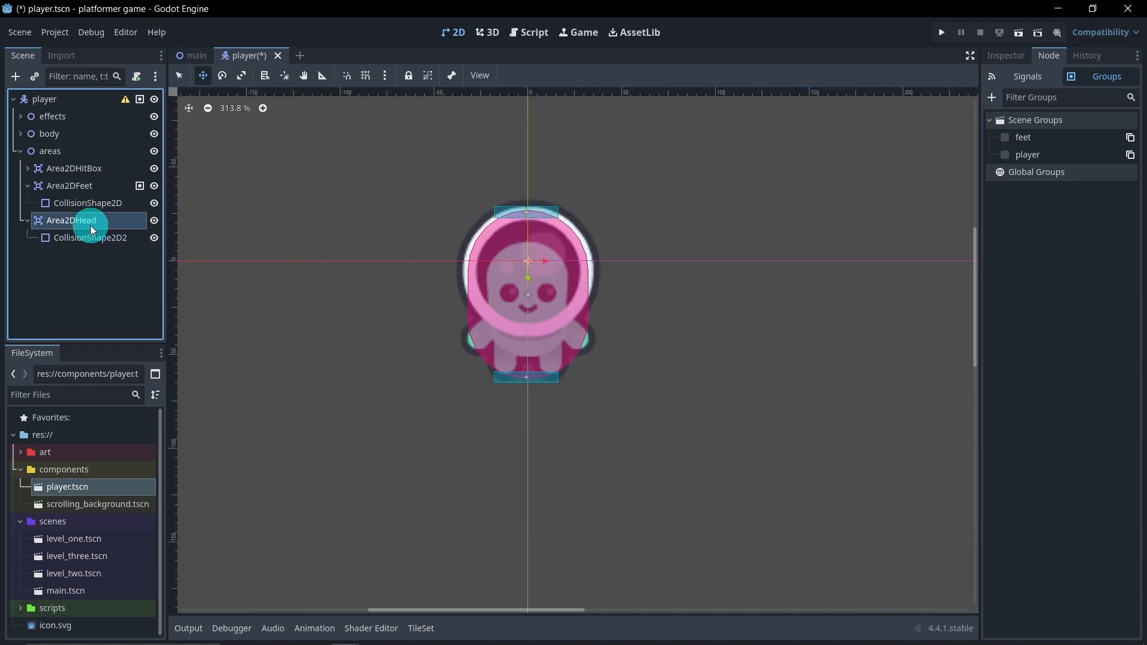
pyautogui.click(28, 186)
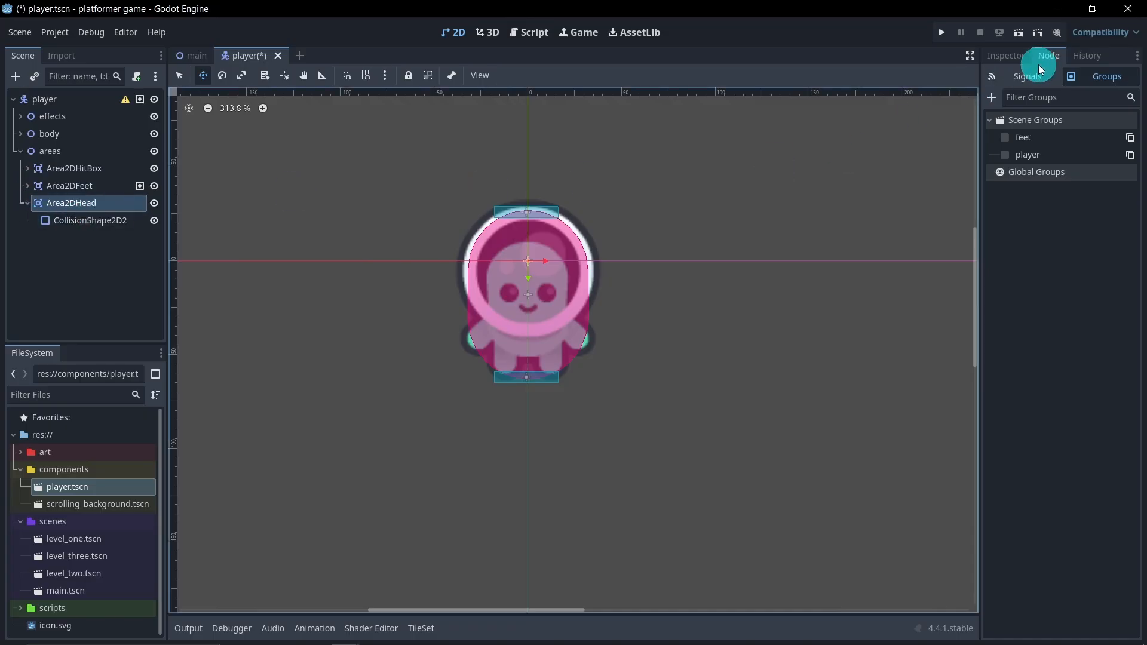
pyautogui.click(1013, 81)
pyautogui.click(1082, 77)
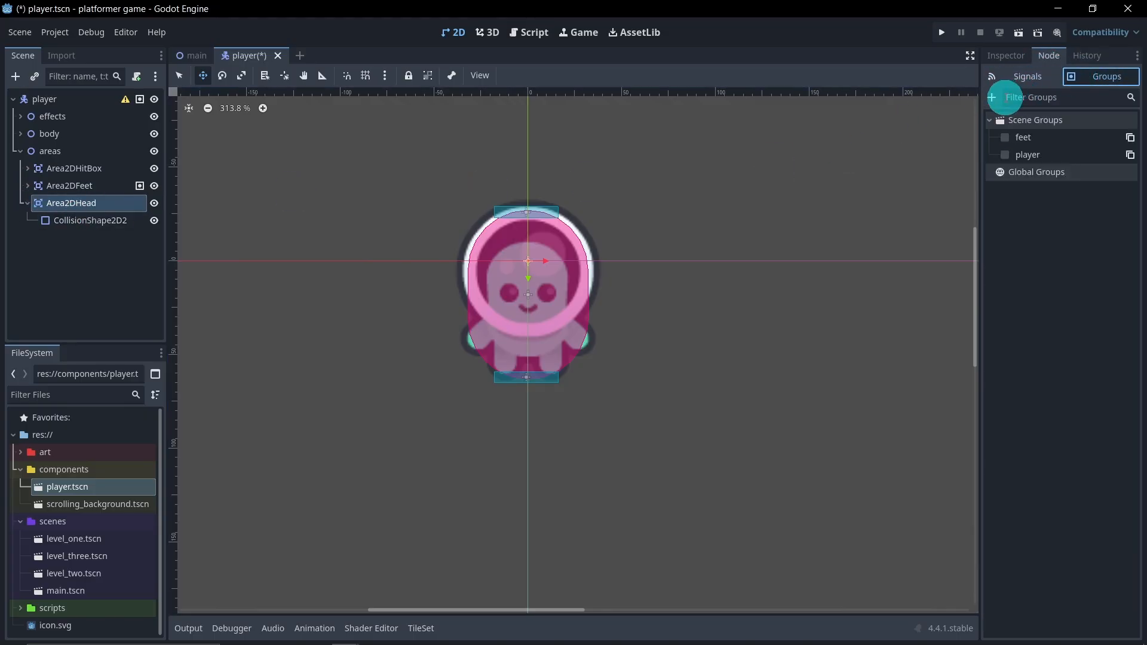
pyautogui.click(993, 97)
pyautogui.write('head')
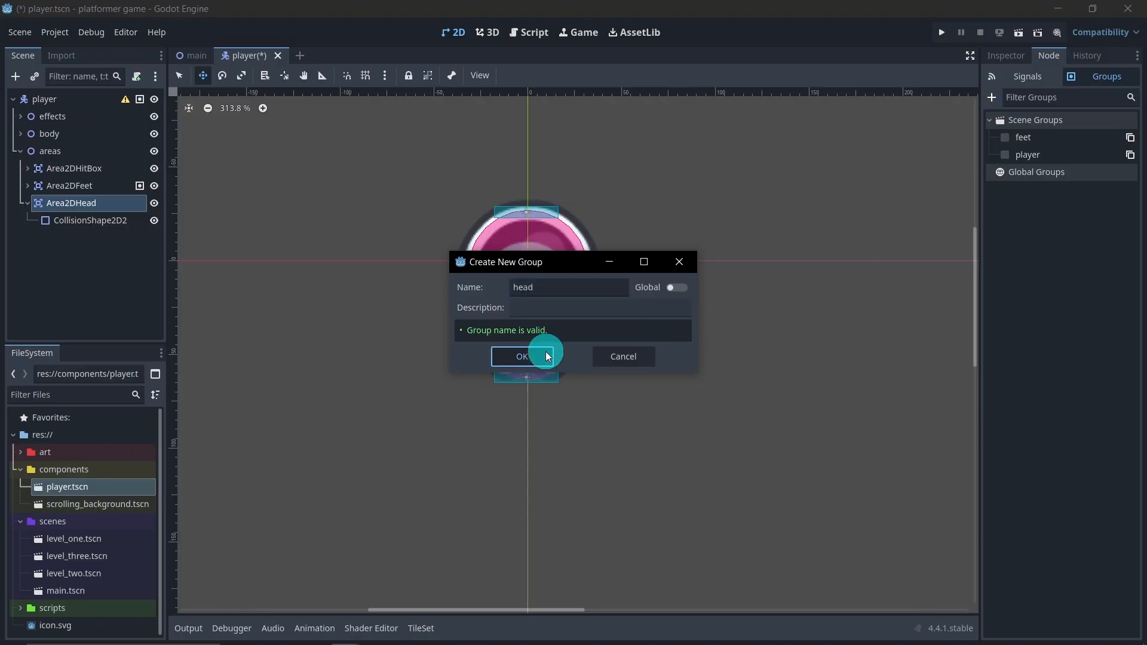
pyautogui.click(547, 356)
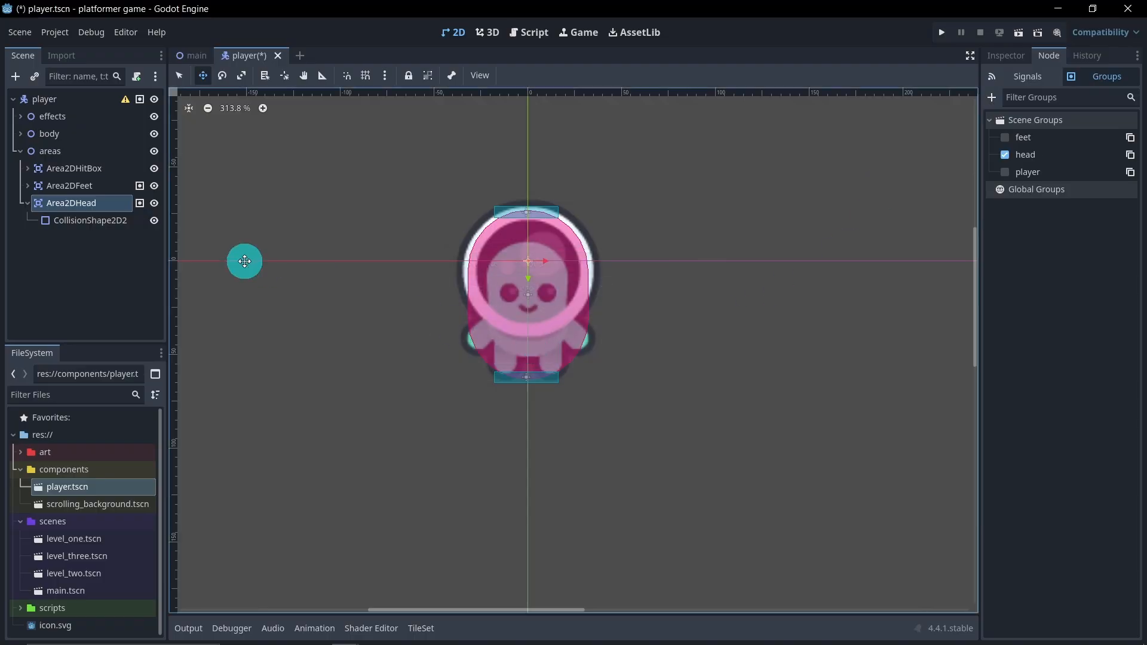
pyautogui.click(28, 204)
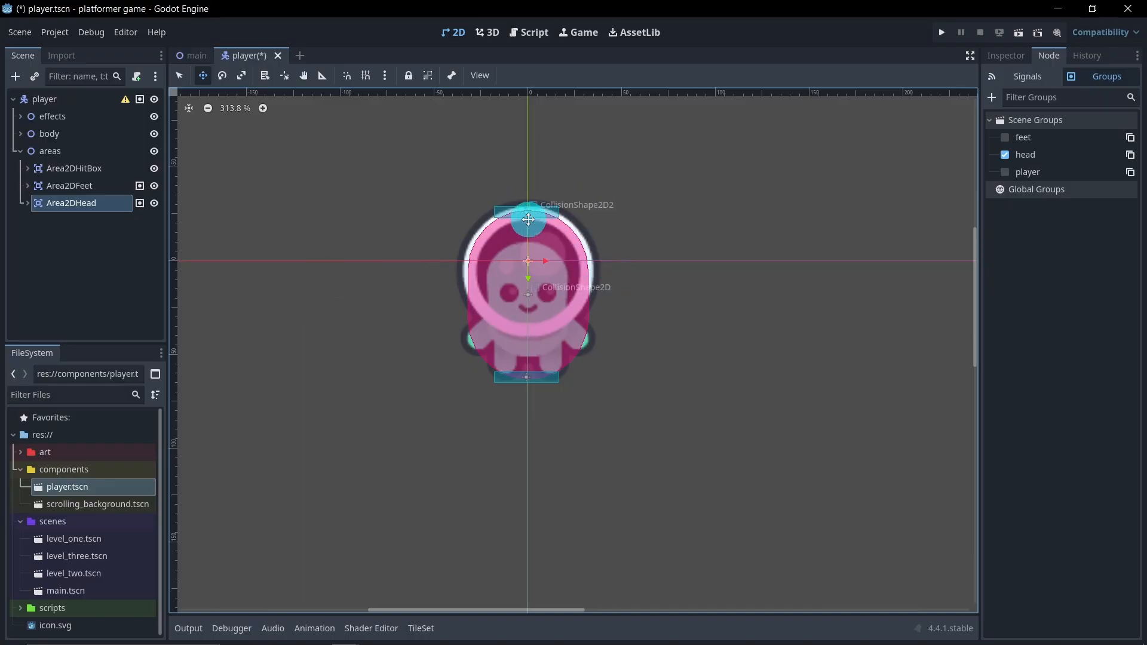
pyautogui.click(20, 152)
# Add a CollisionShape2D node as a direct child of the player node
pyautogui.rightClick(56, 104)
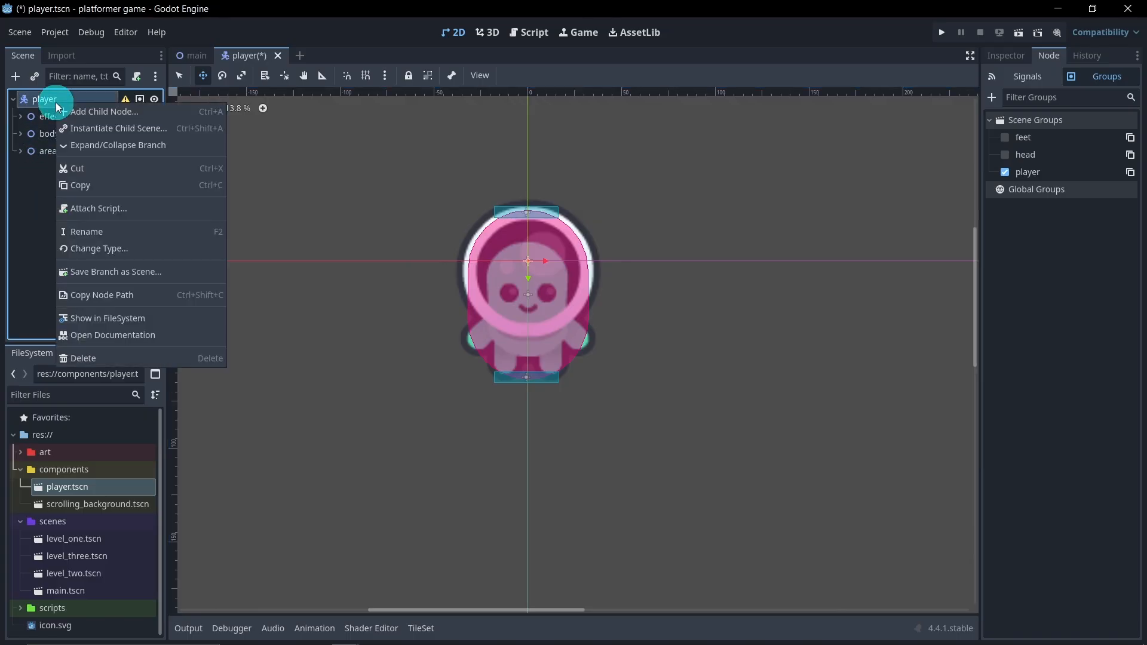
pyautogui.click(81, 111)
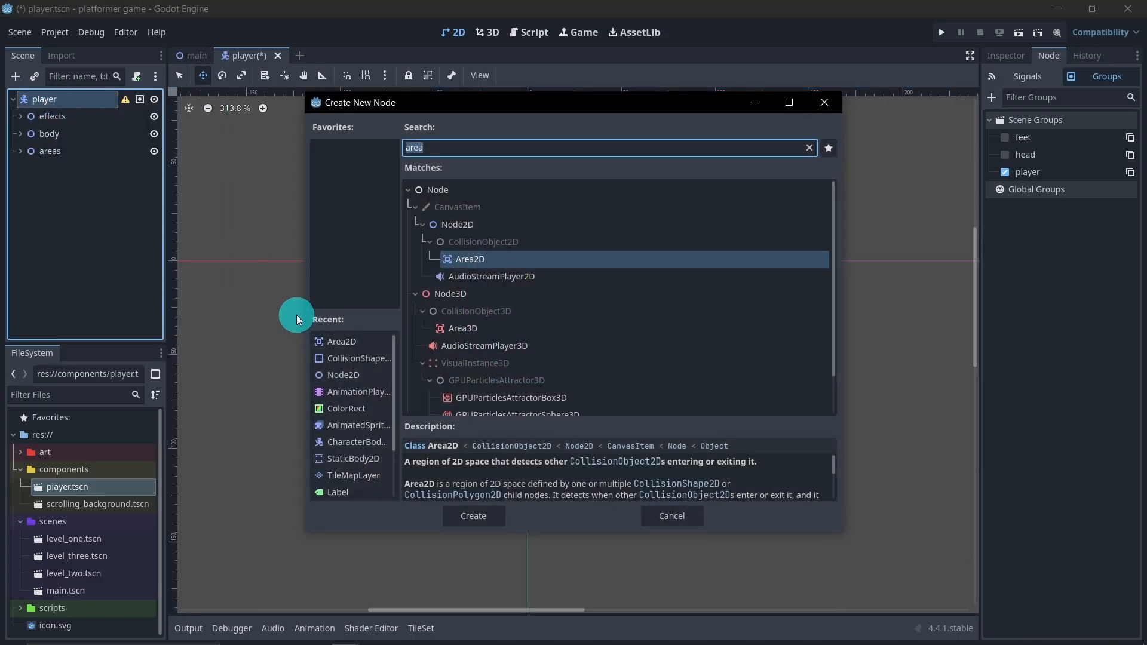
pyautogui.write('coll')
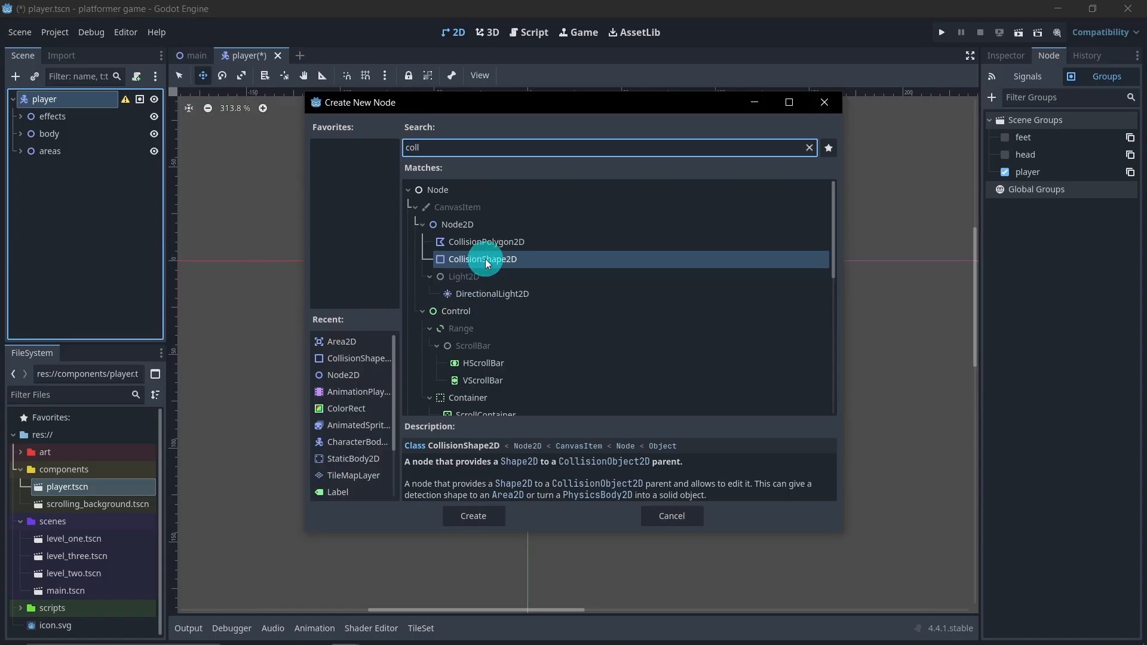
pyautogui.doubleClick(484, 259)
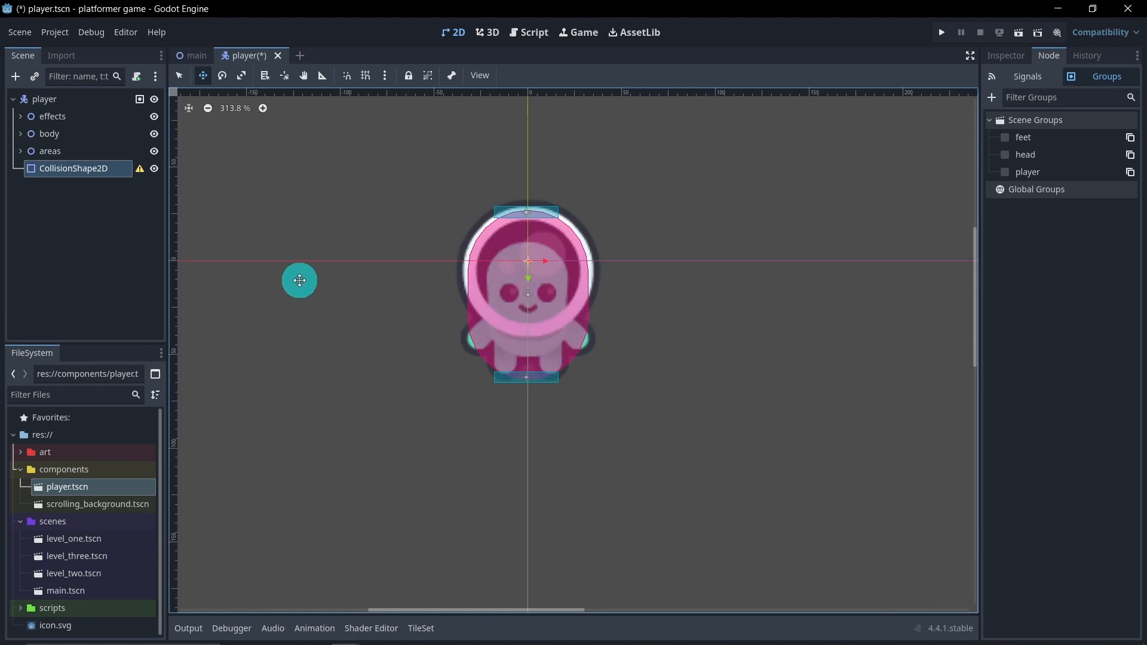
# Duplicate the CollisionShape2D of Area2DHitBox and place the copy directly under the player node, just below areas
pyautogui.click(21, 151)
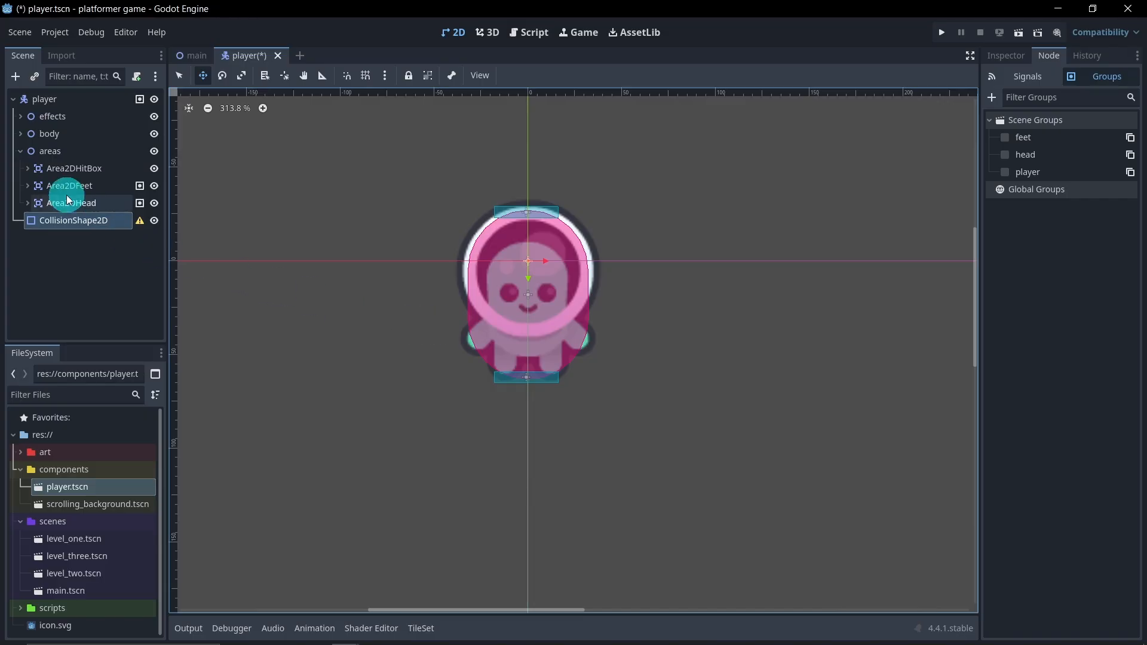
pyautogui.click(27, 168)
pyautogui.click(84, 187)
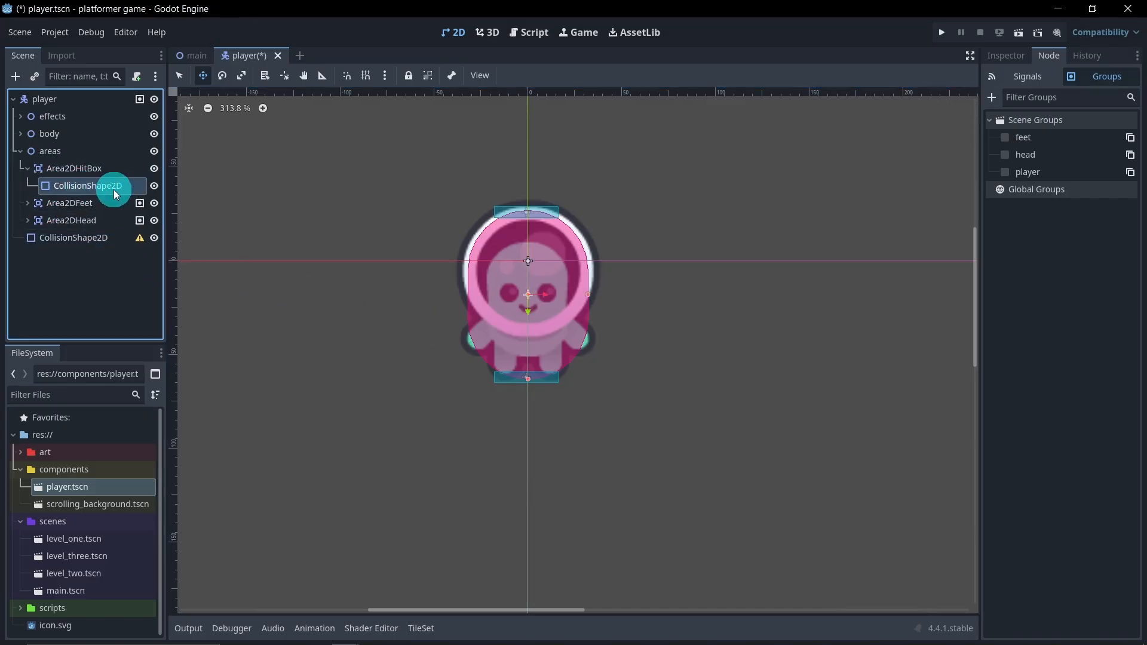
pyautogui.hotkey('ctrl', 'd')
pyautogui.moveTo(118, 203); pyautogui.dragTo(110, 264)
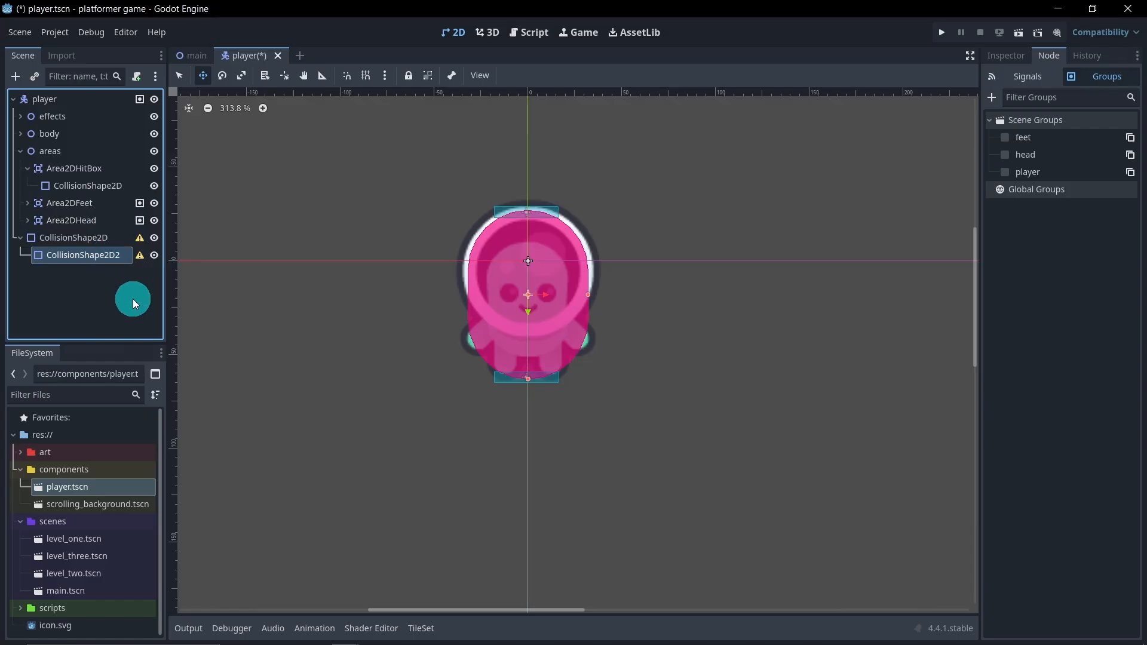
pyautogui.click(20, 151)
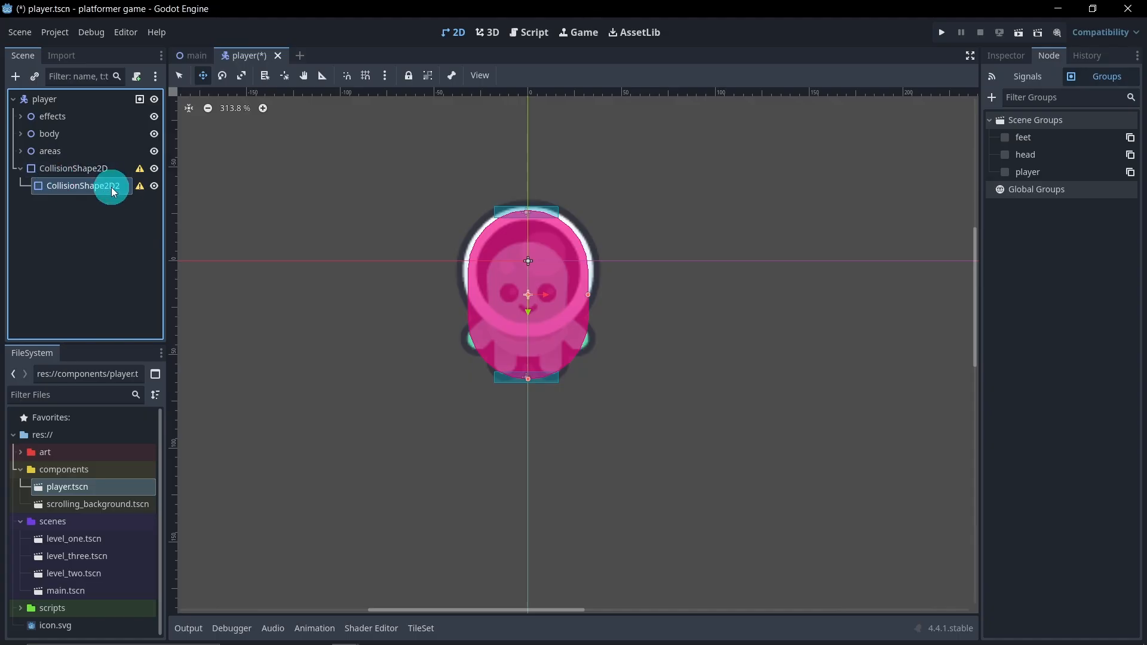
pyautogui.moveTo(88, 180); pyautogui.dragTo(79, 170)
# Delete the empty CollisionShape2D node under player
pyautogui.click(89, 185)
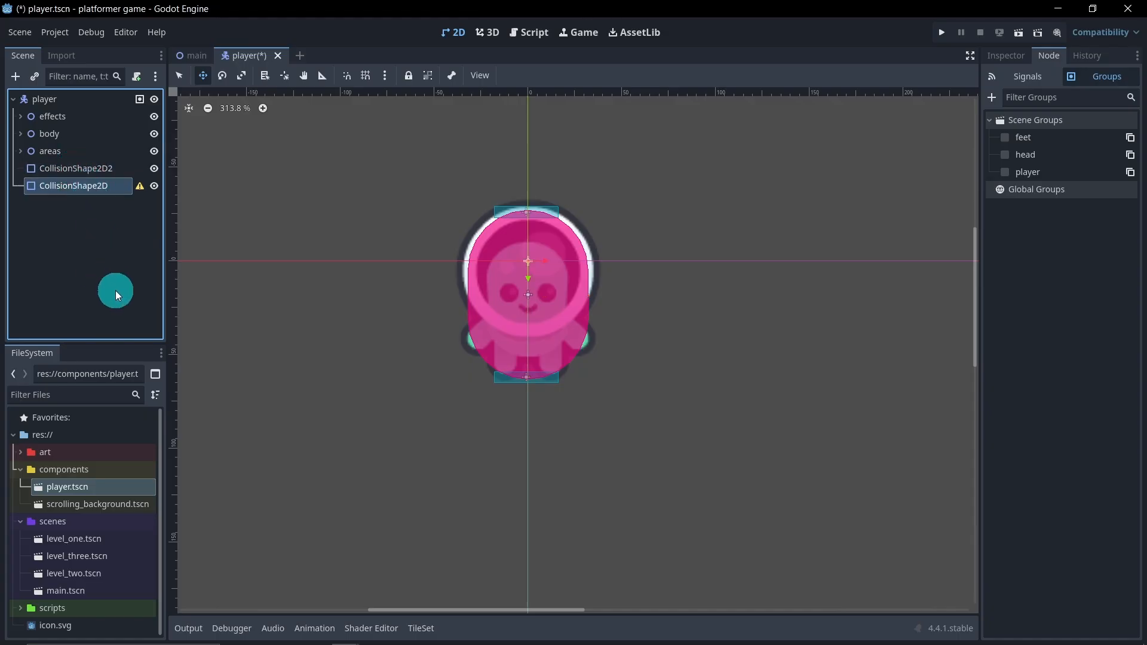
pyautogui.press('Delete')
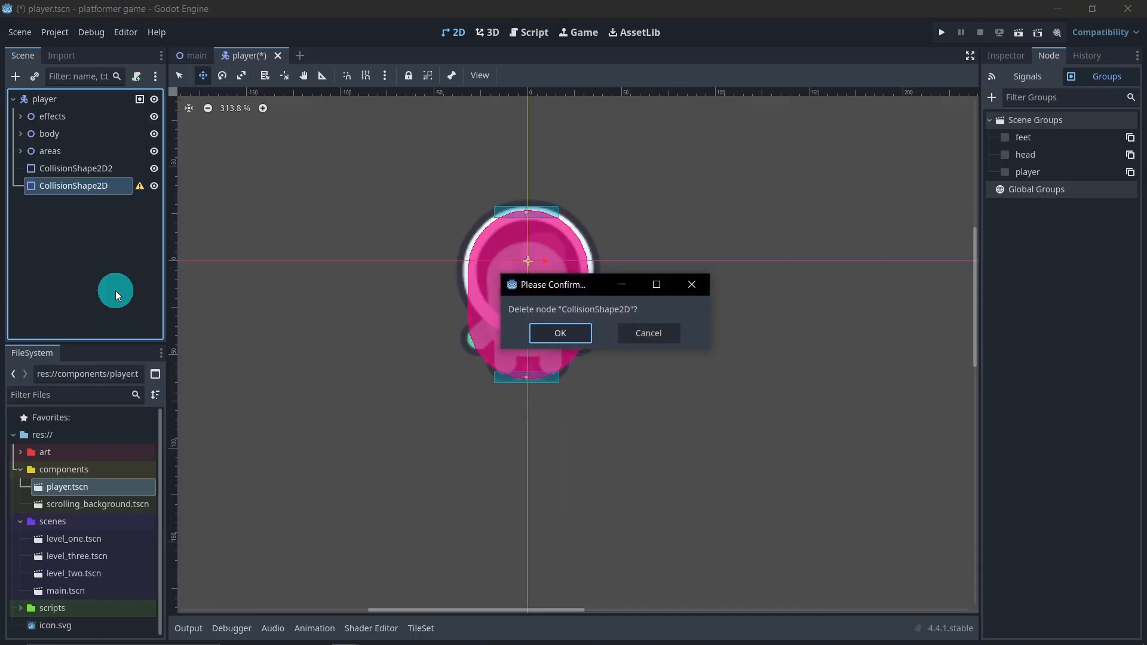
pyautogui.click(550, 332)
# Rename the player's copied collision shape node as CollisionShape2D
pyautogui.doubleClick(121, 170)
pyautogui.press('End')
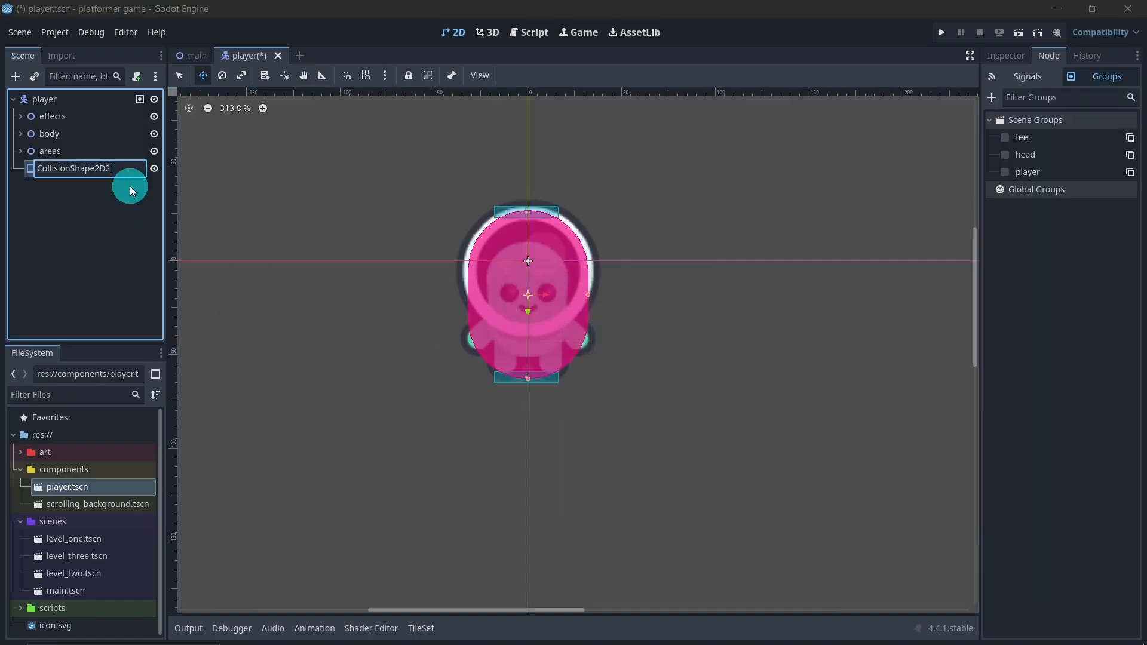
pyautogui.press('BackSpace')
pyautogui.press('Return')
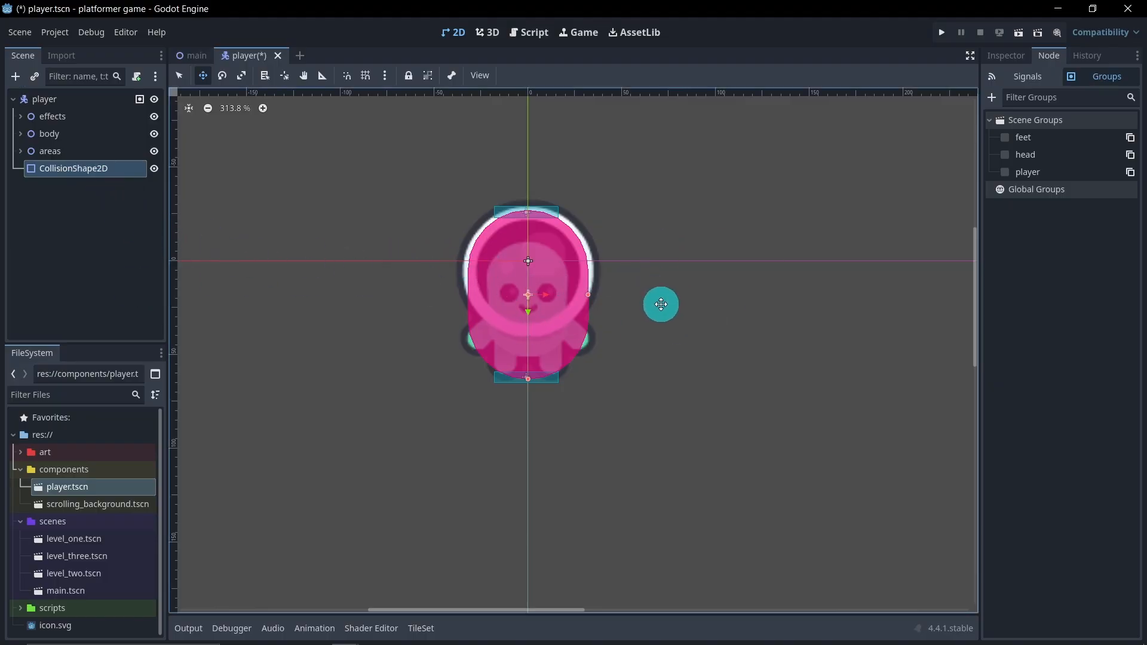
# Try setting the debug color of the player's CollisionShape2D to 00a3626b and narrowing its capsule, and undo both changes
pyautogui.click(1006, 55)
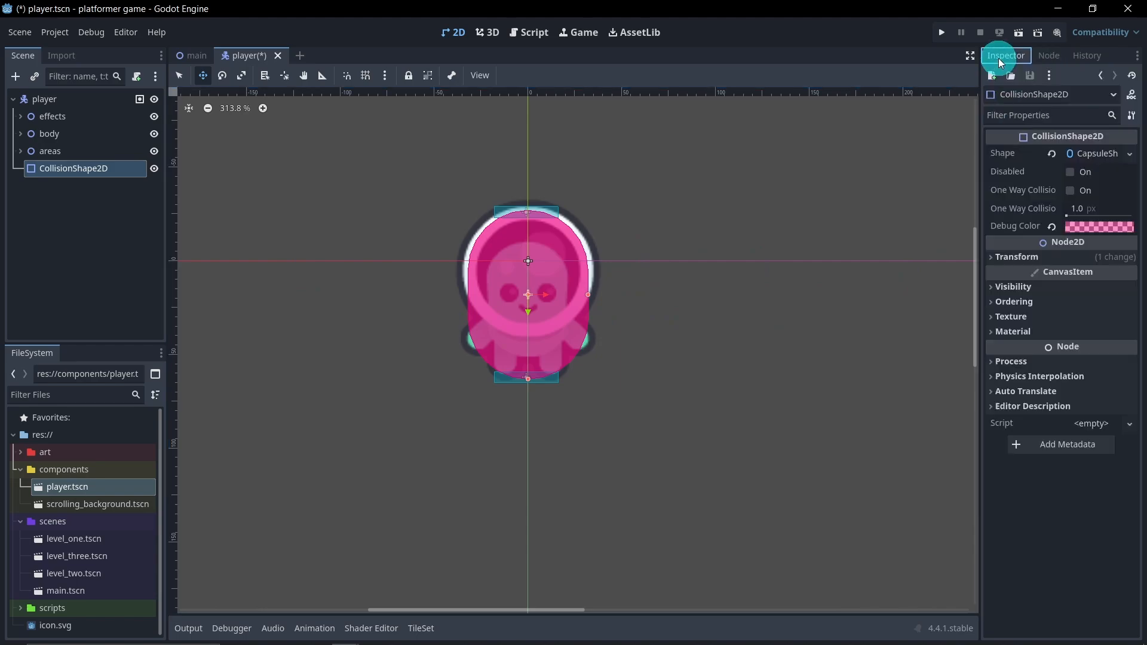
pyautogui.click(1061, 227)
pyautogui.moveTo(1070, 299)
pyautogui.mouseDown()
pyautogui.moveTo(953, 244)
pyautogui.moveTo(915, 338)
pyautogui.mouseUp()
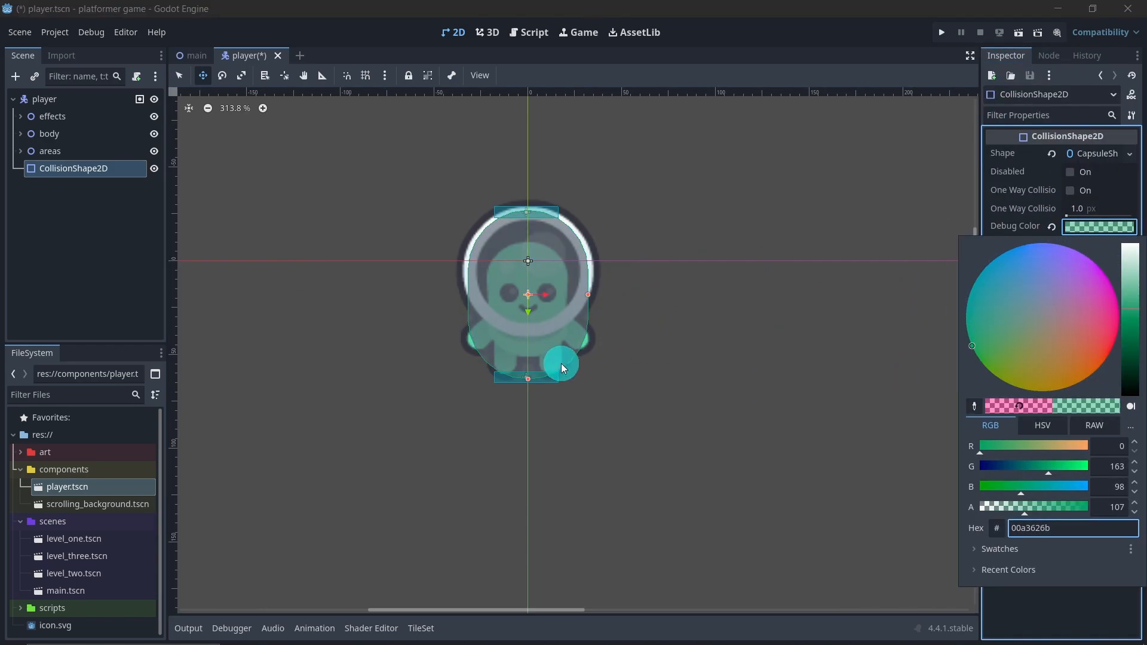
pyautogui.scroll(4, 562, 315)
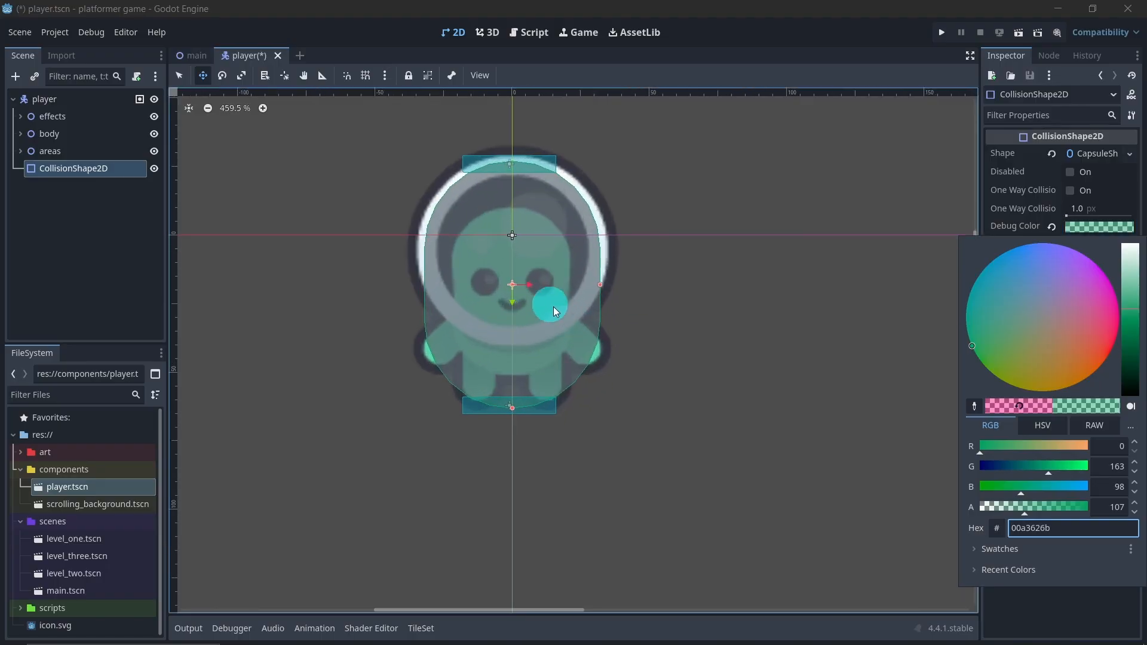
pyautogui.click(181, 76)
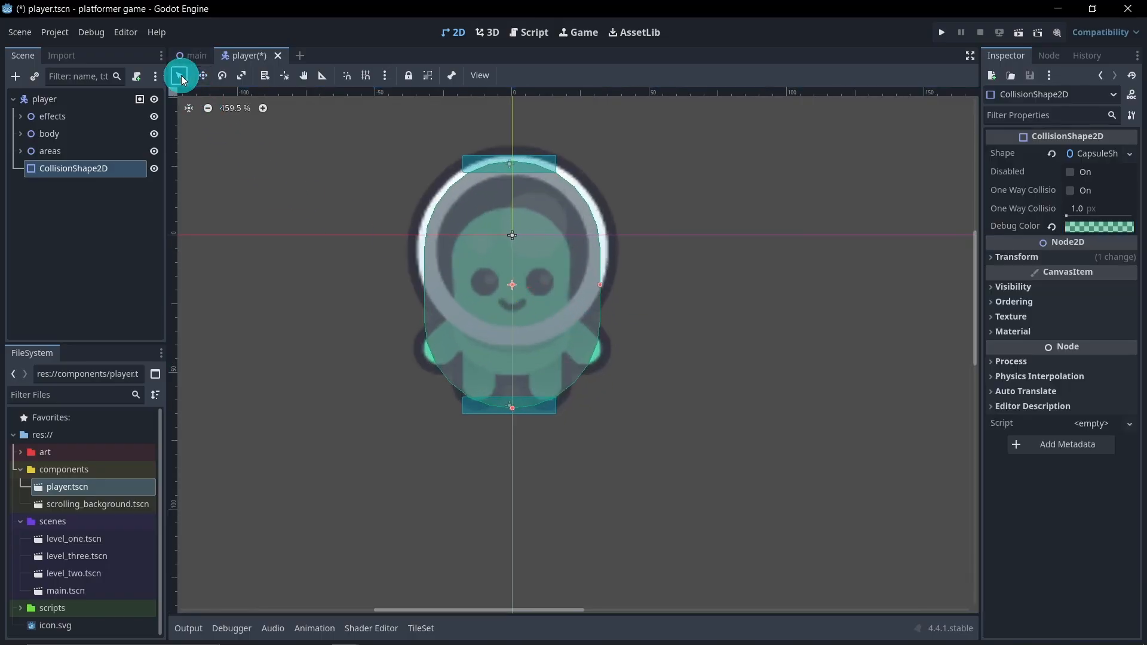
pyautogui.moveTo(599, 284); pyautogui.dragTo(593, 285)
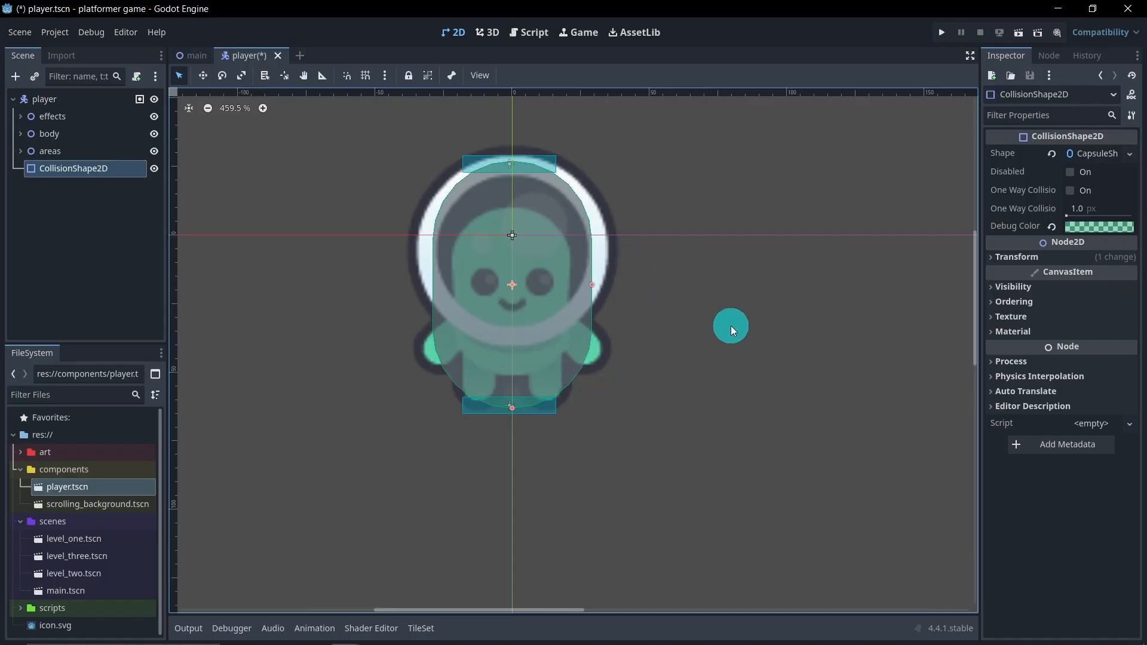
pyautogui.hotkey('ctrl', 'z')
pyautogui.hotkey('ctrl', 'z')
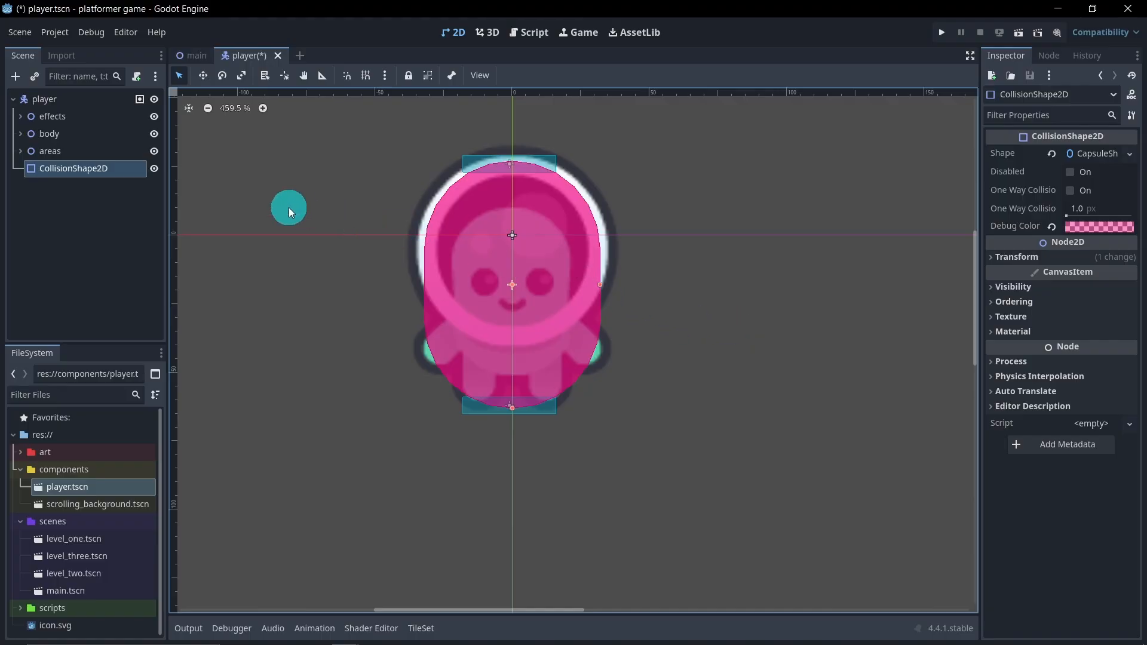
# Make the capsule shape of the player's CollisionShape2D unique and set its debug color to green 549f006b
pyautogui.rightClick(1100, 154)
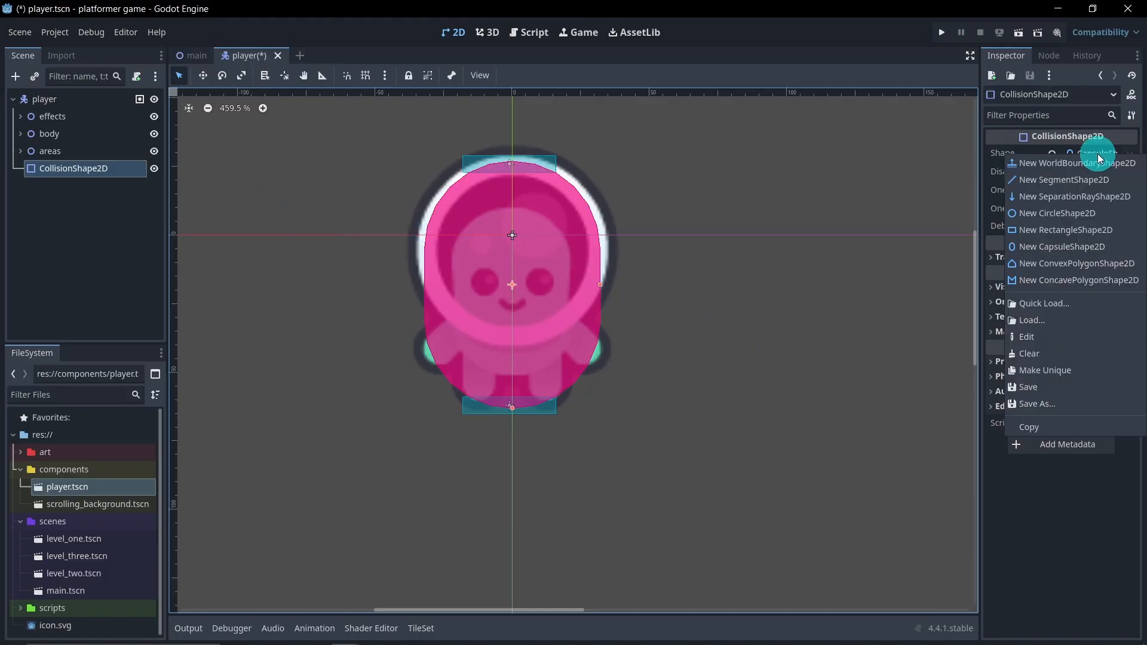
pyautogui.click(1063, 371)
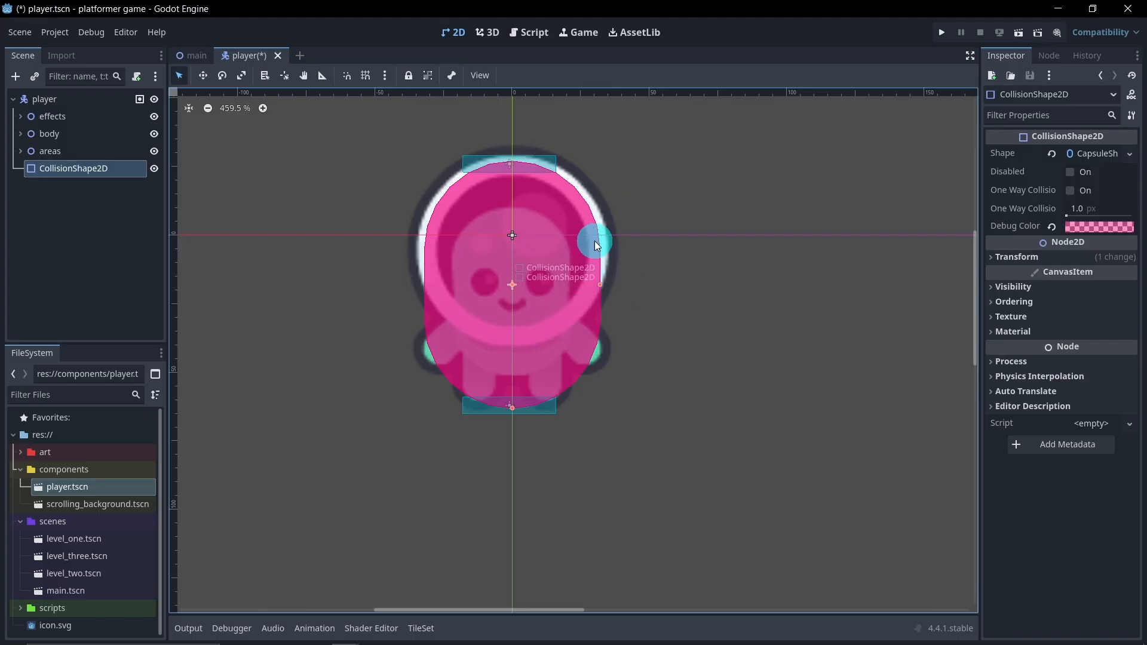
pyautogui.click(1075, 226)
pyautogui.click(989, 370)
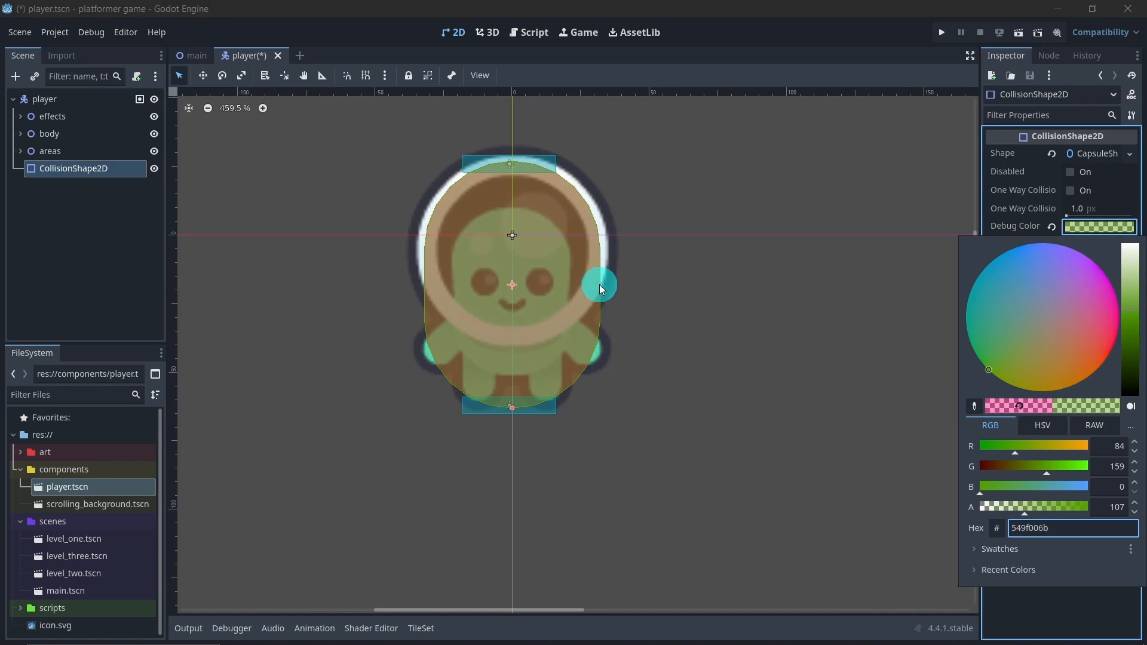
# Shrink the player's green collision capsule so it sits slightly inside the hit box capsule, and deselect the node
pyautogui.click(600, 284)
pyautogui.moveTo(597, 283); pyautogui.dragTo(595, 283)
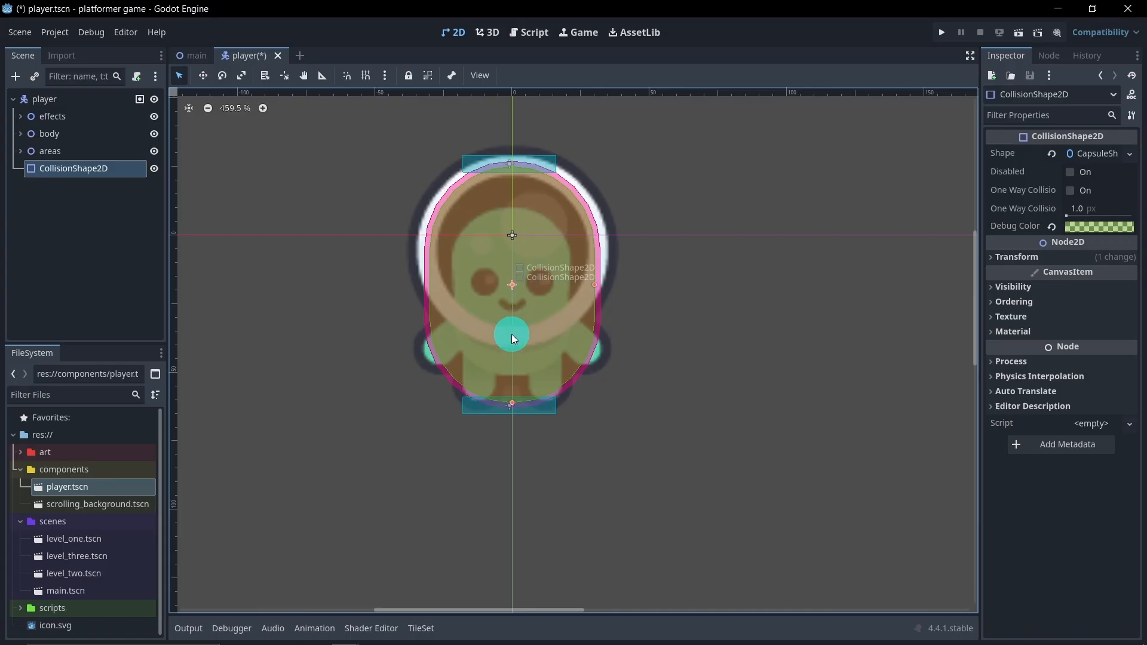
pyautogui.click(116, 211)
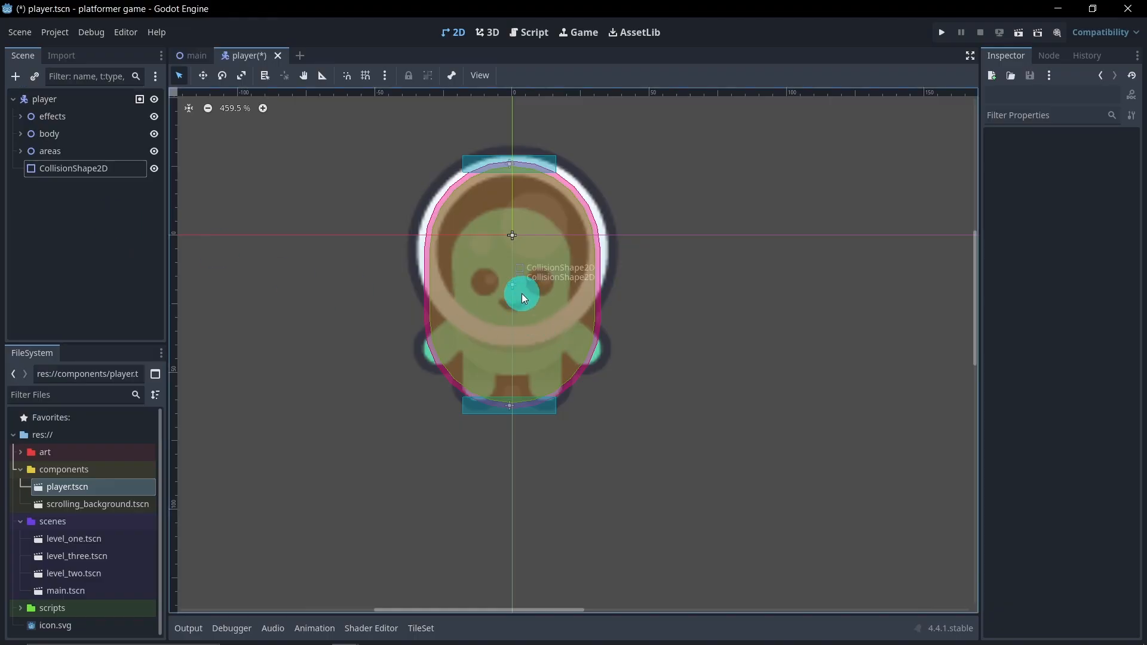
# Add a Camera2D node as a child of the player root node
pyautogui.scroll(-13, 454, 291)
pyautogui.moveTo(413, 256); pyautogui.dragTo(457, 265, button='middle')
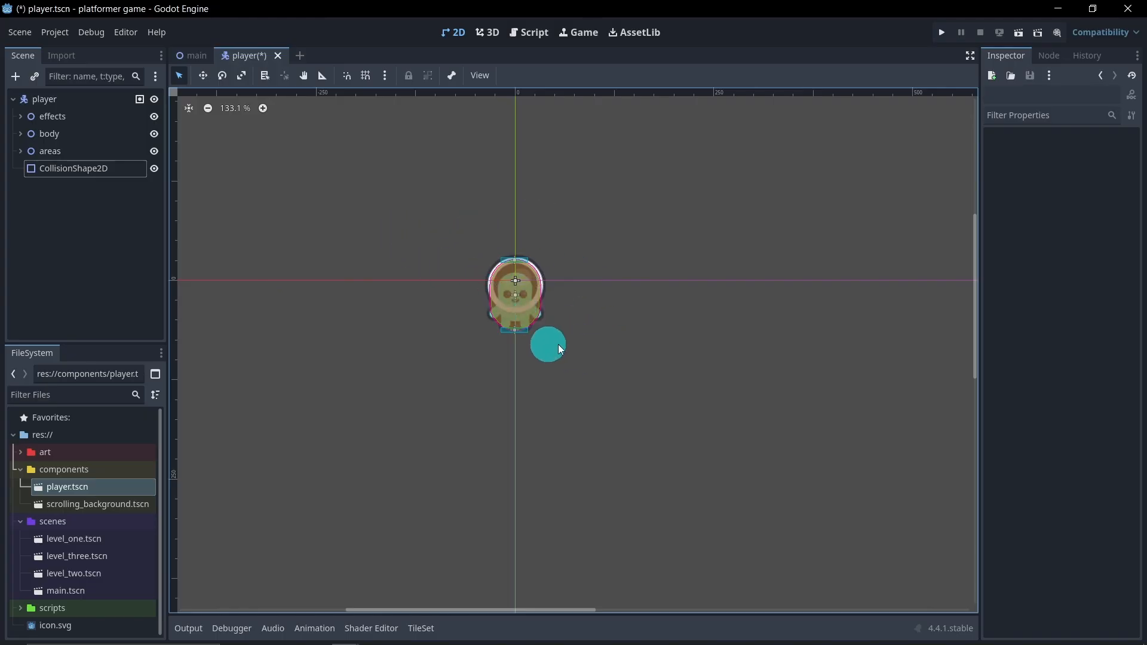
pyautogui.rightClick(67, 102)
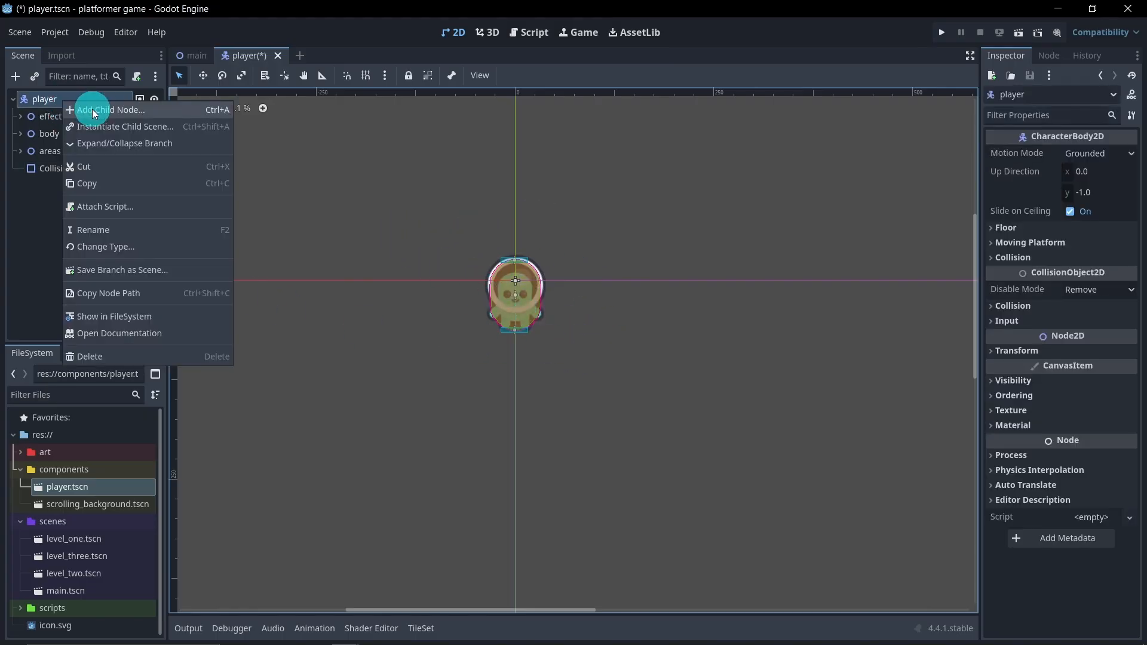
pyautogui.click(91, 107)
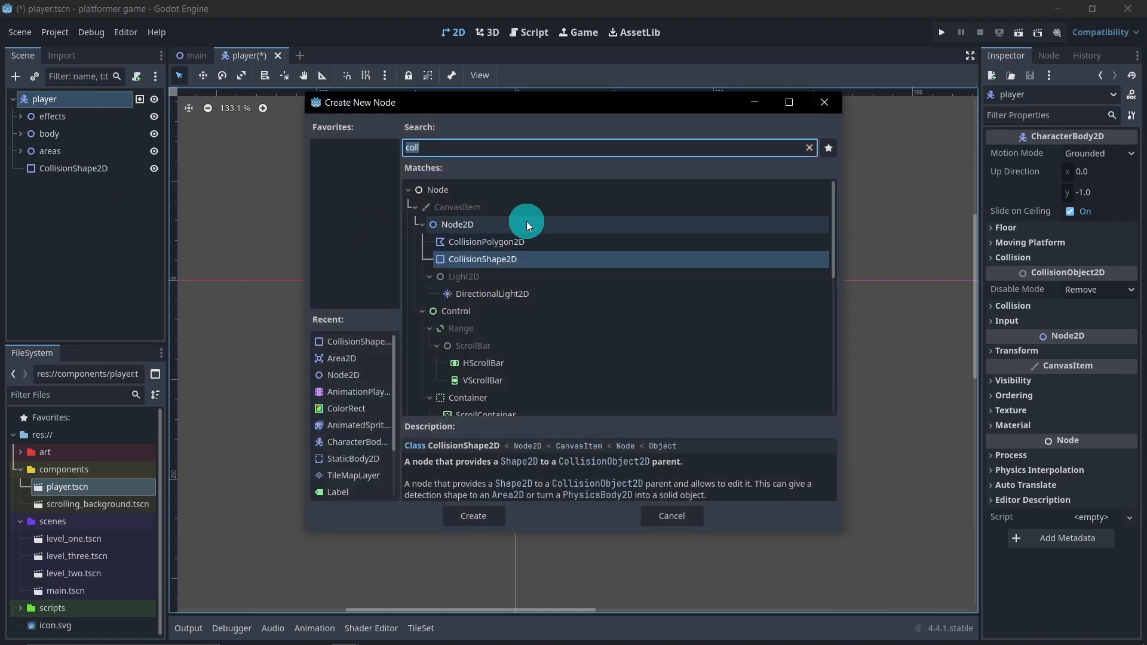
pyautogui.write('cam')
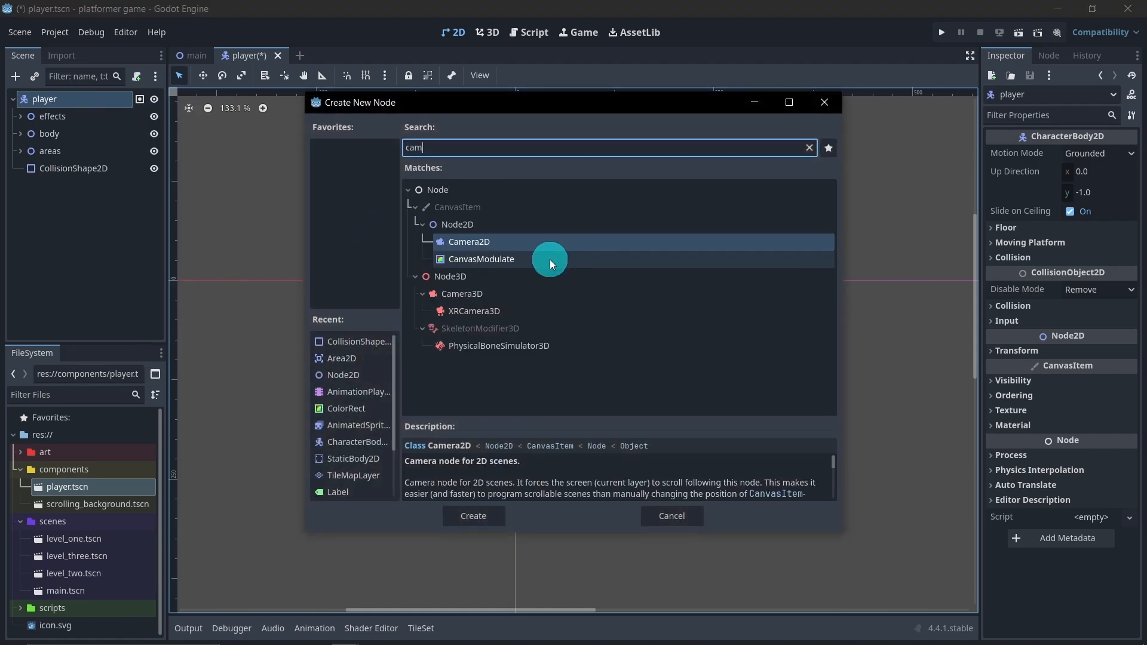
pyautogui.doubleClick(504, 244)
# Move the Camera2D straight up by about 99 px so it sits above the player
pyautogui.scroll(-5, 511, 335)
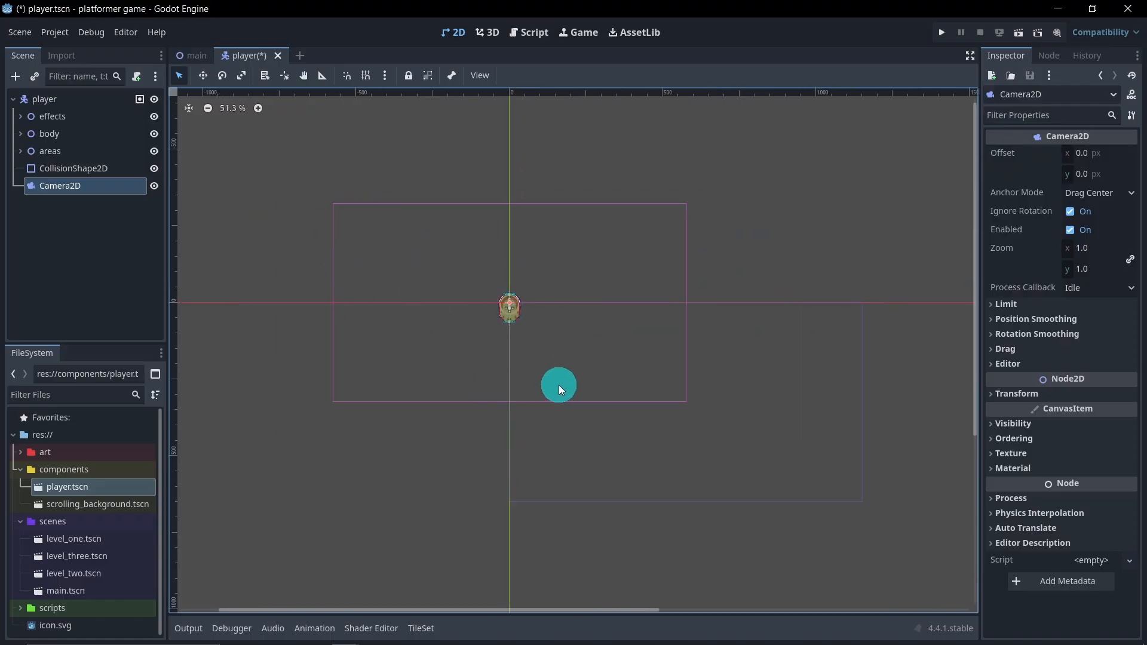
pyautogui.click(203, 82)
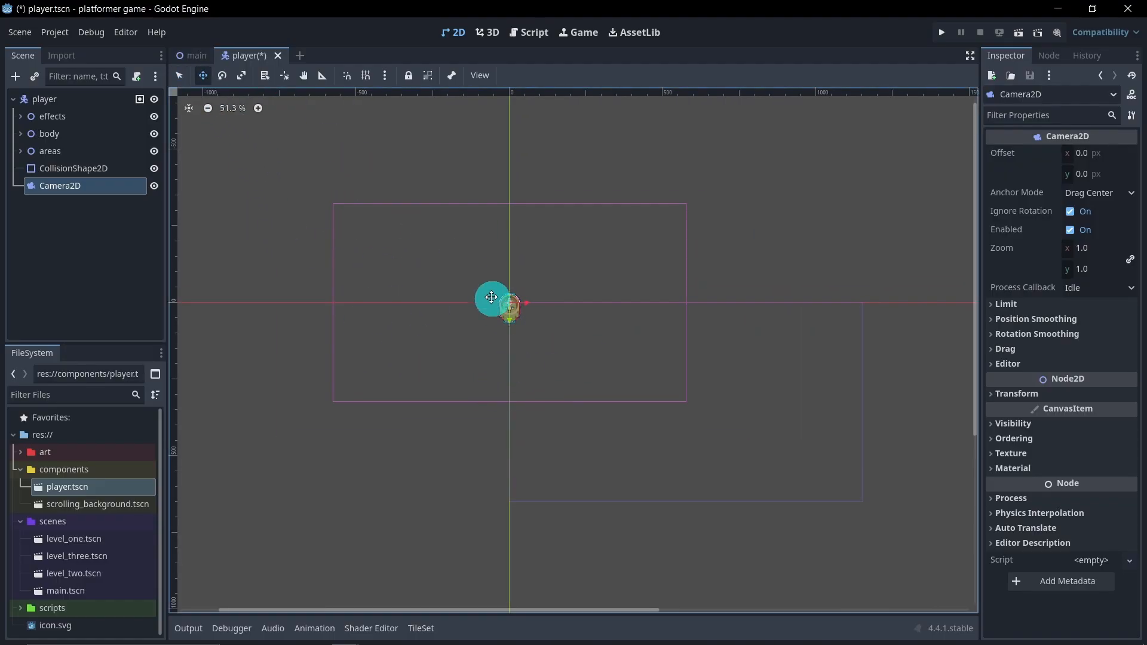
pyautogui.moveTo(512, 325); pyautogui.dragTo(511, 294)
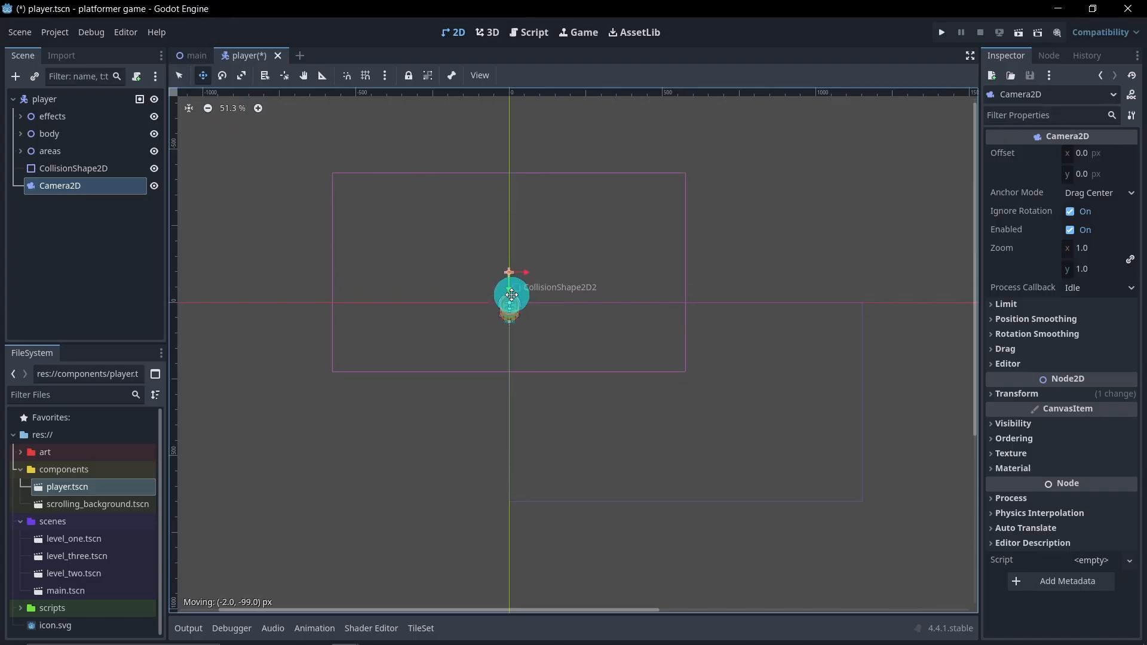
pyautogui.scroll(6, 512, 287)
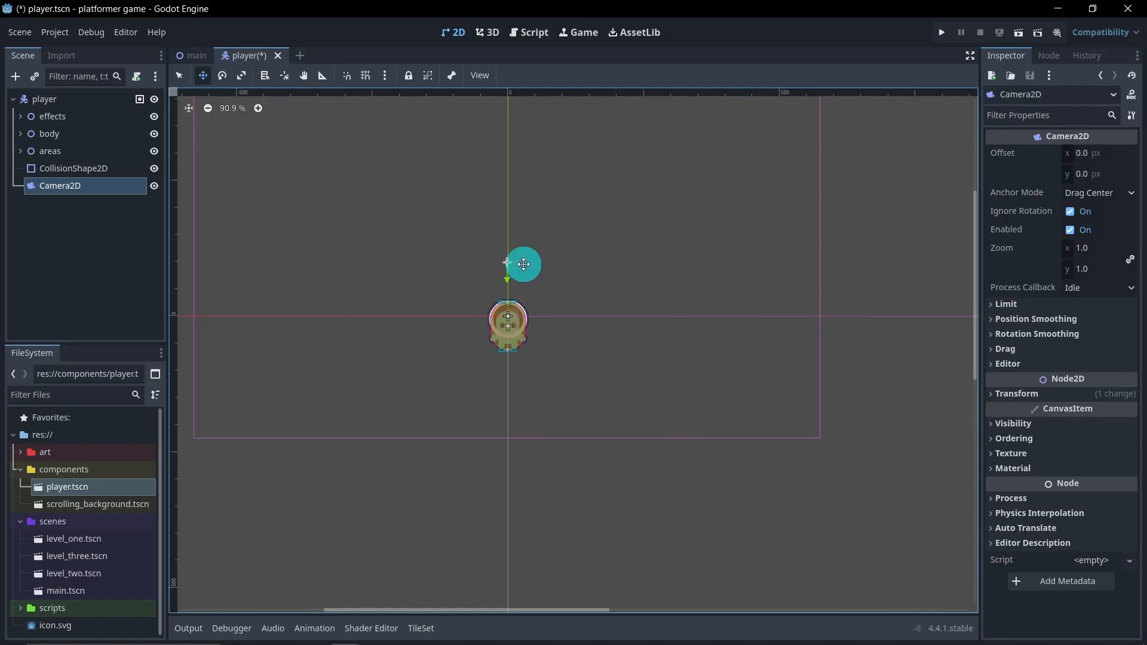
pyautogui.moveTo(524, 264); pyautogui.dragTo(524, 265)
pyautogui.scroll(-5, 448, 335)
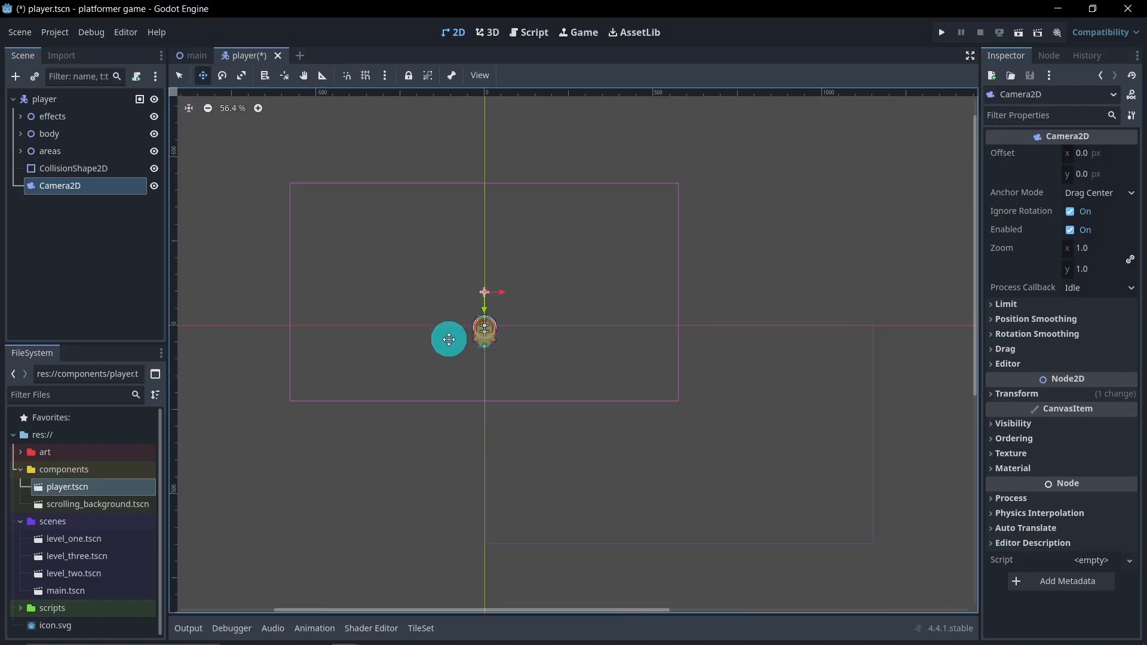
pyautogui.scroll(-3, 453, 343)
pyautogui.scroll(3, 486, 366)
pyautogui.scroll(-3, 493, 364)
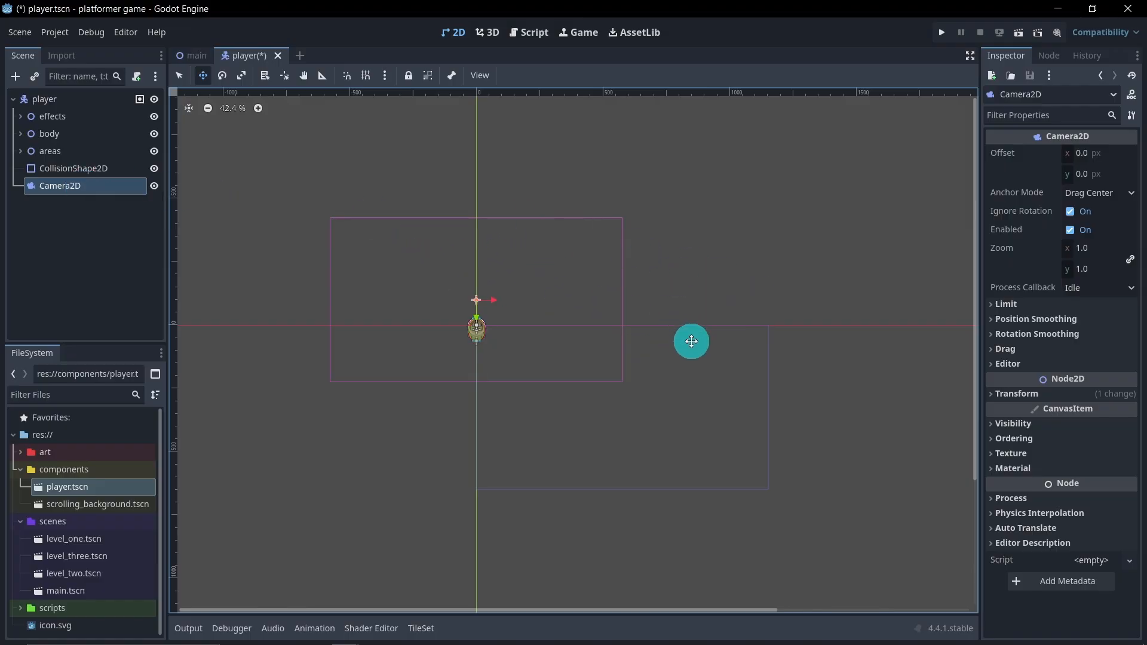
# Enable position smoothing on the Camera2D and deselect the node
pyautogui.click(1052, 324)
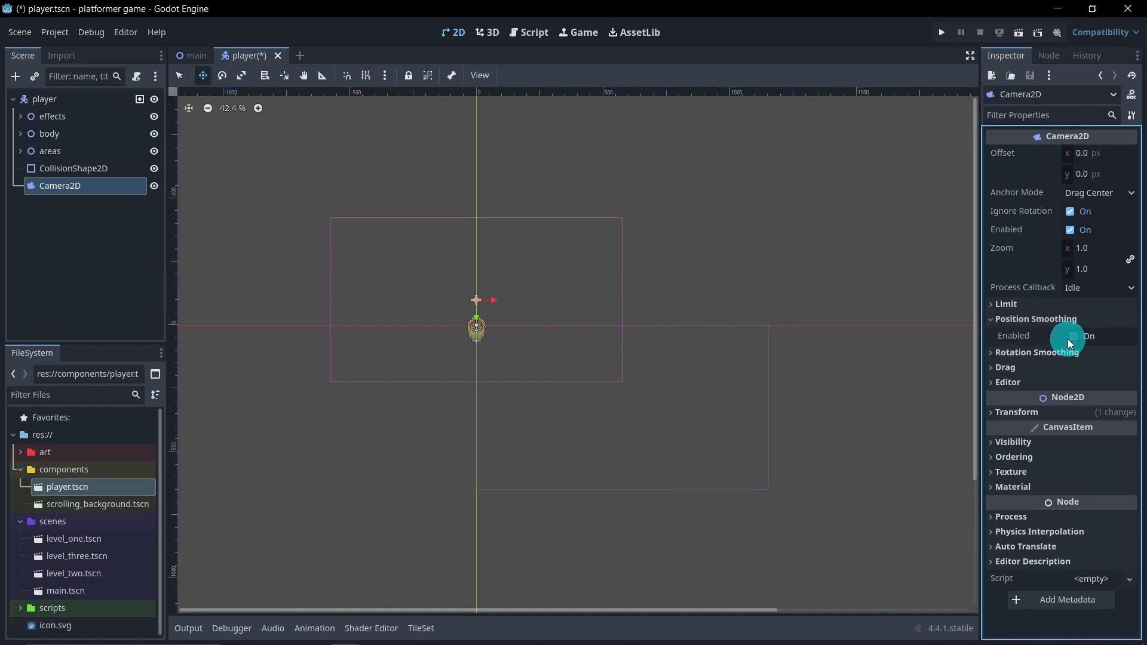
pyautogui.click(1074, 337)
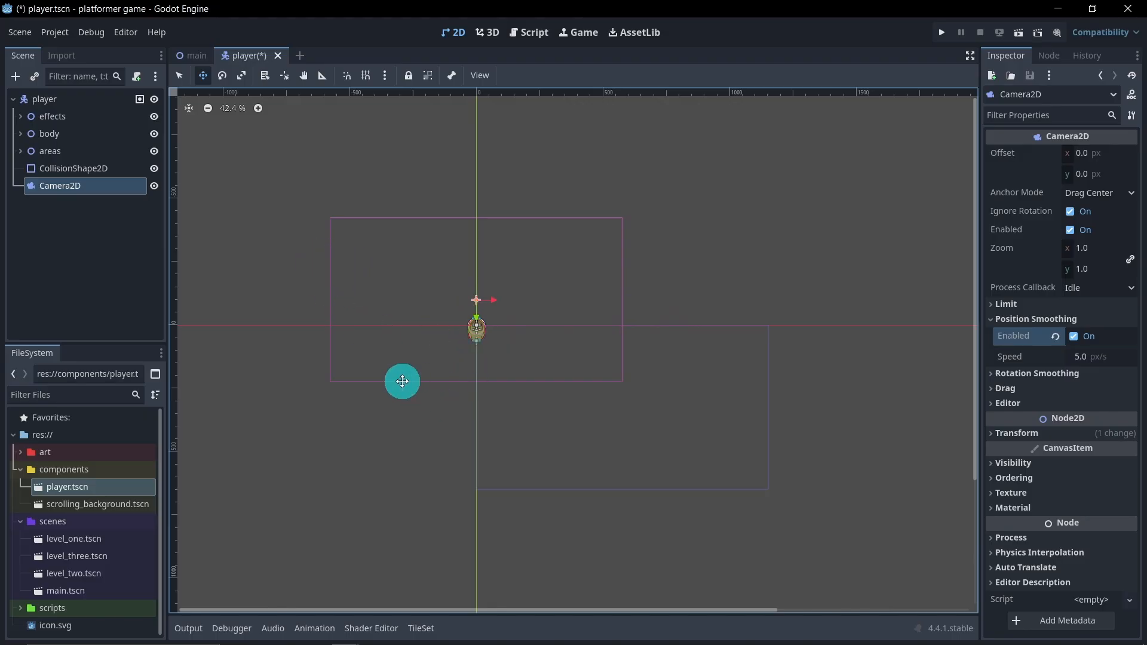
pyautogui.click(106, 257)
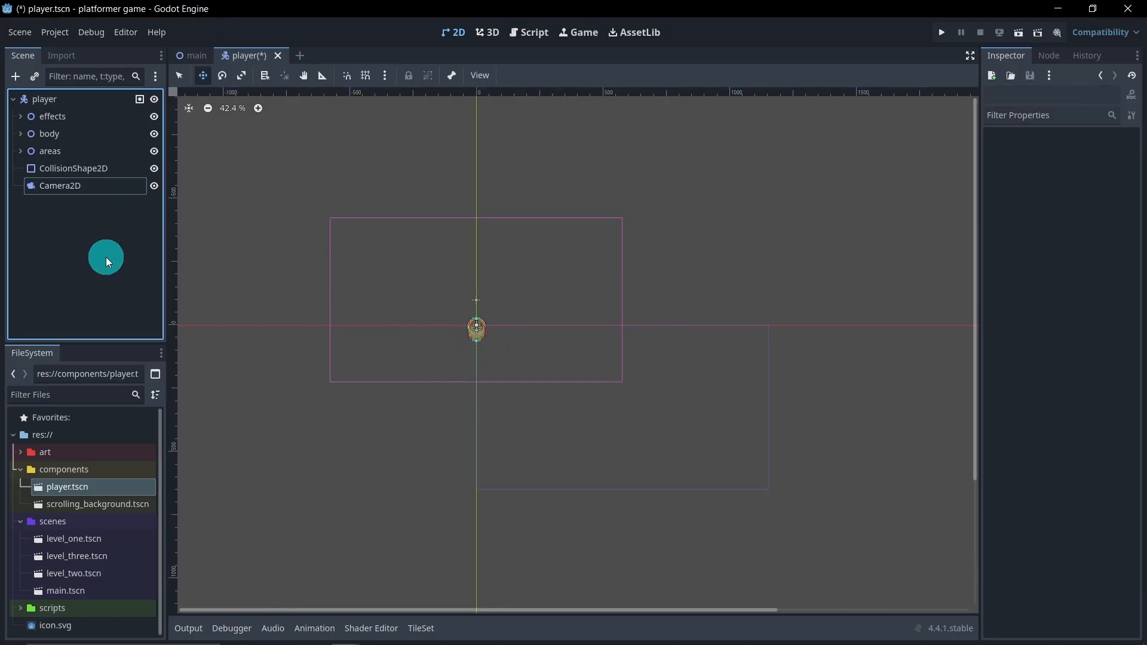
# Add a RayCast2D node as a child of the player root node
pyautogui.scroll(5, 460, 329)
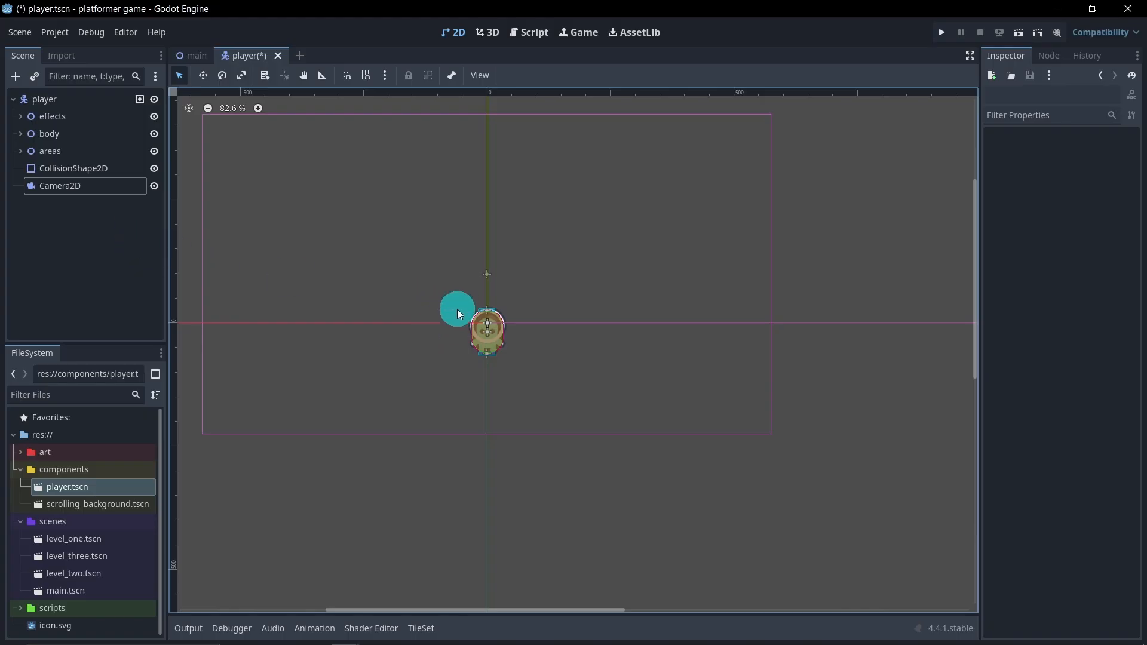
pyautogui.rightClick(67, 99)
pyautogui.click(95, 105)
pyautogui.write('ra')
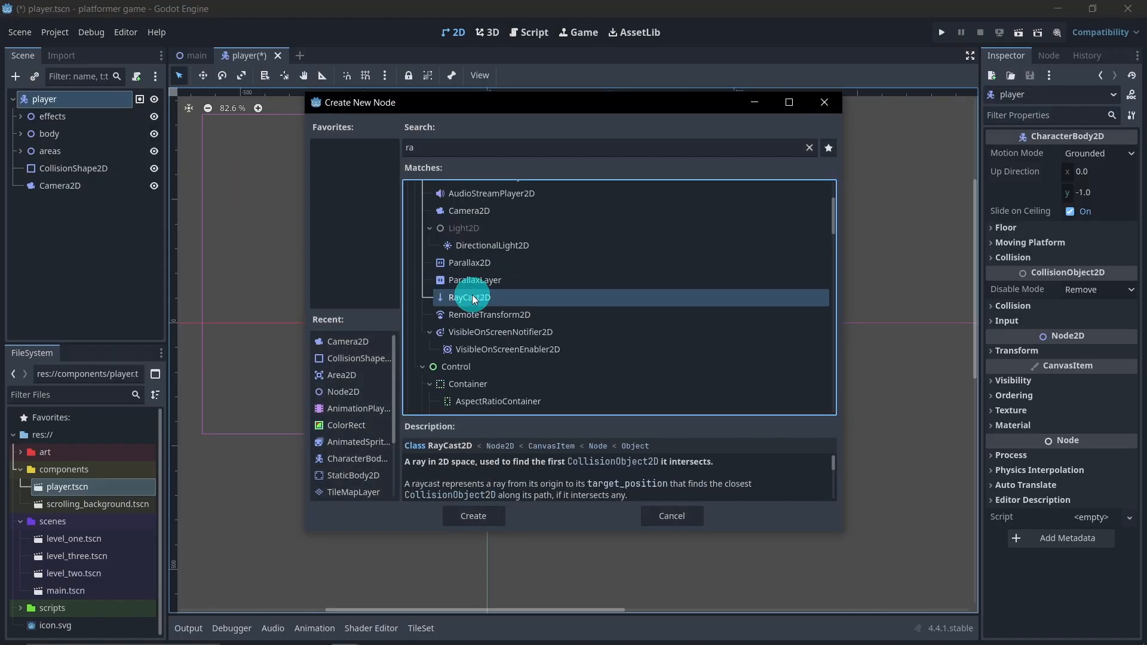
pyautogui.doubleClick(472, 297)
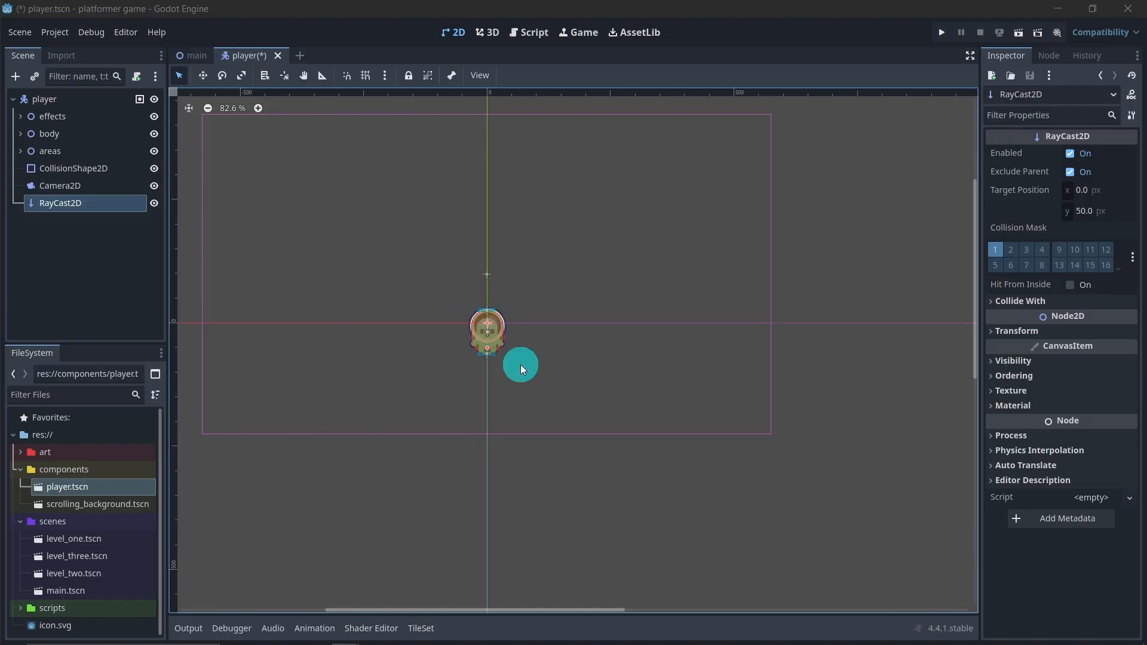
# Move the RayCast2D down to the player's lower body so its ray points below the feet, and deselect it
pyautogui.scroll(10, 504, 346)
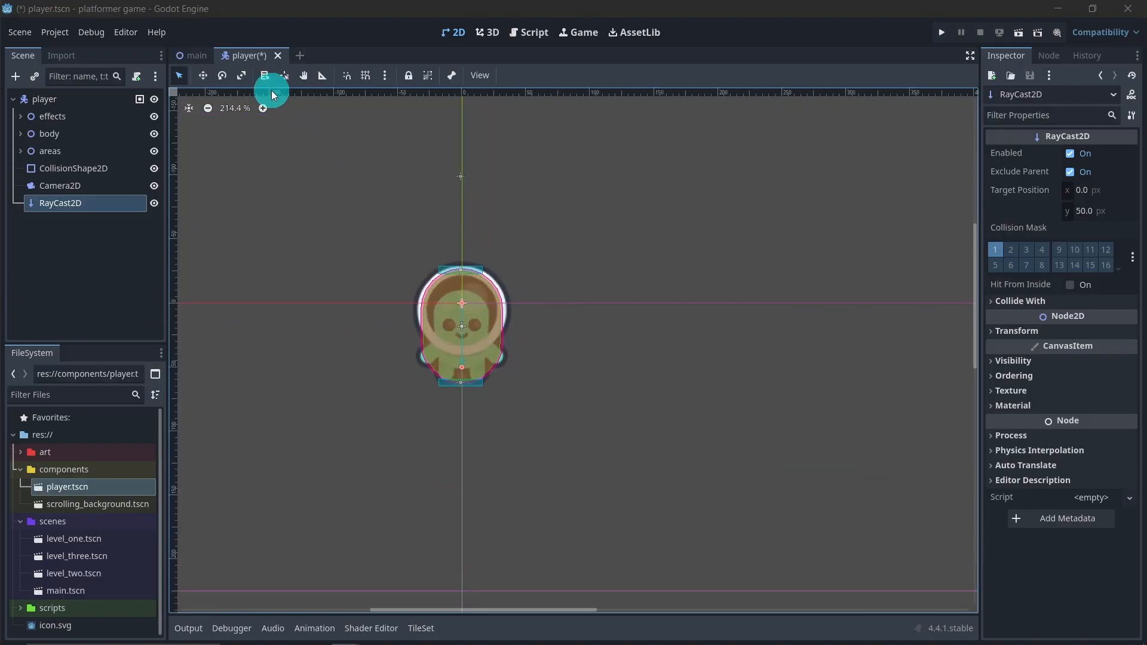
pyautogui.click(202, 75)
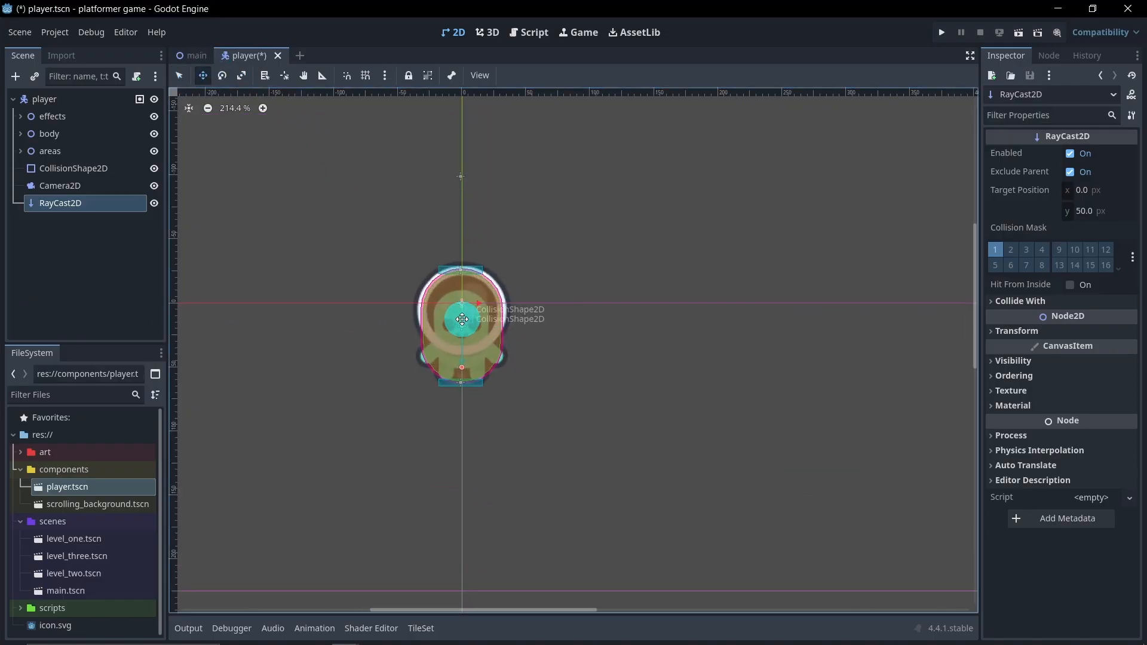
pyautogui.moveTo(465, 323); pyautogui.dragTo(469, 377)
pyautogui.scroll(-5, 529, 407)
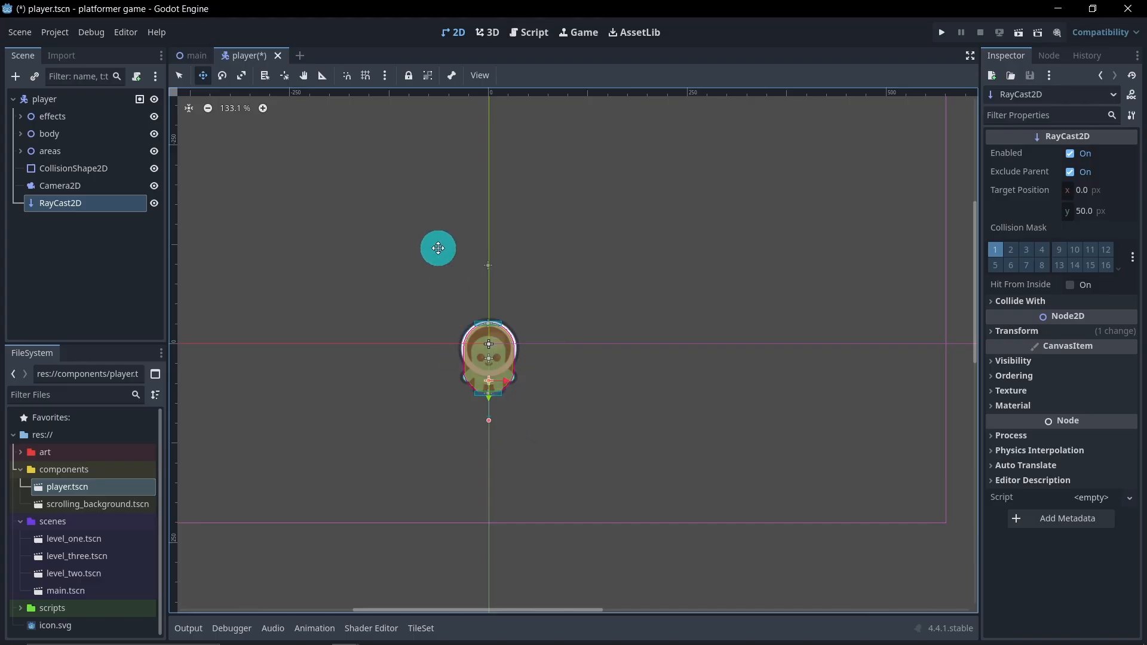
pyautogui.scroll(-5, 438, 249)
pyautogui.moveTo(418, 227); pyautogui.dragTo(455, 237, button='middle')
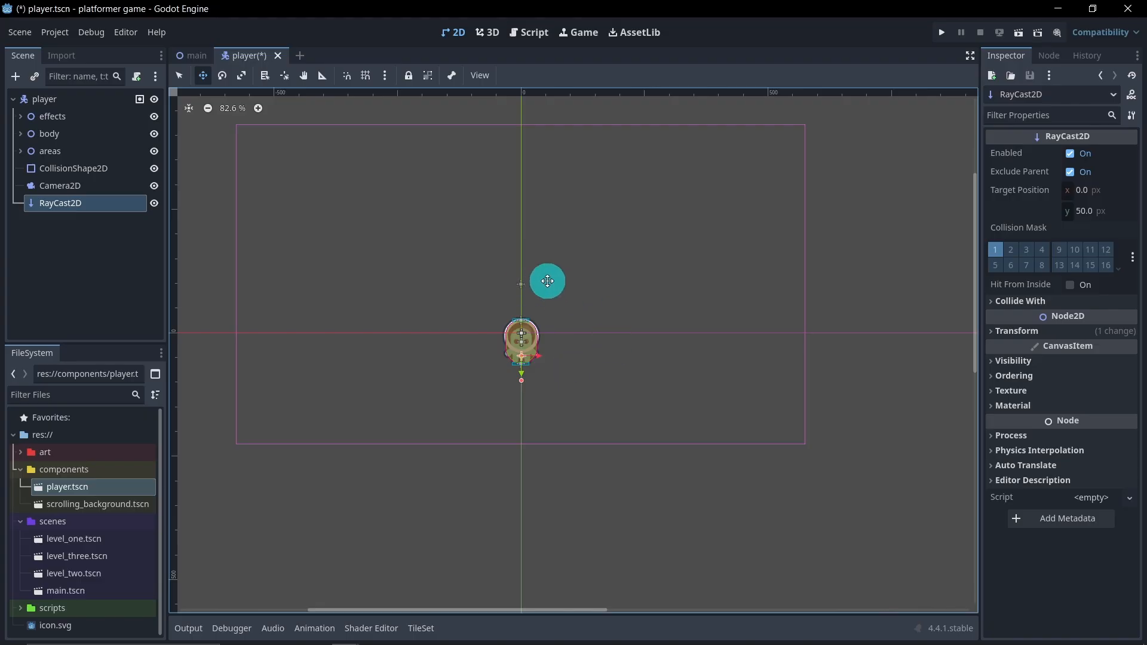
pyautogui.scroll(4, 538, 415)
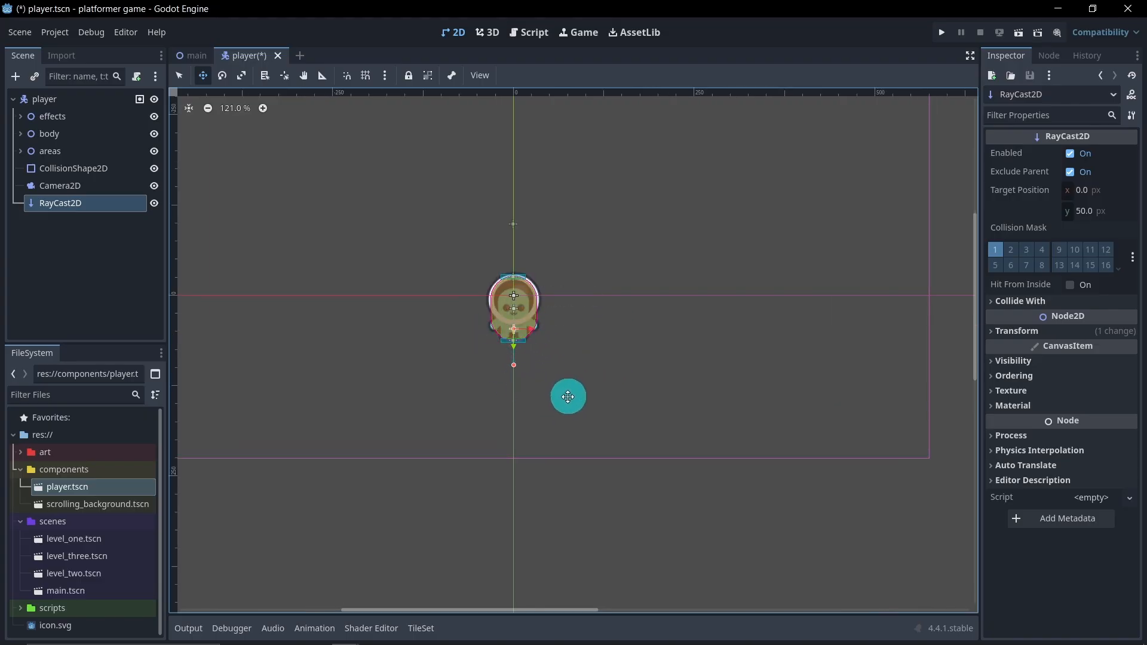
pyautogui.scroll(-2, 567, 395)
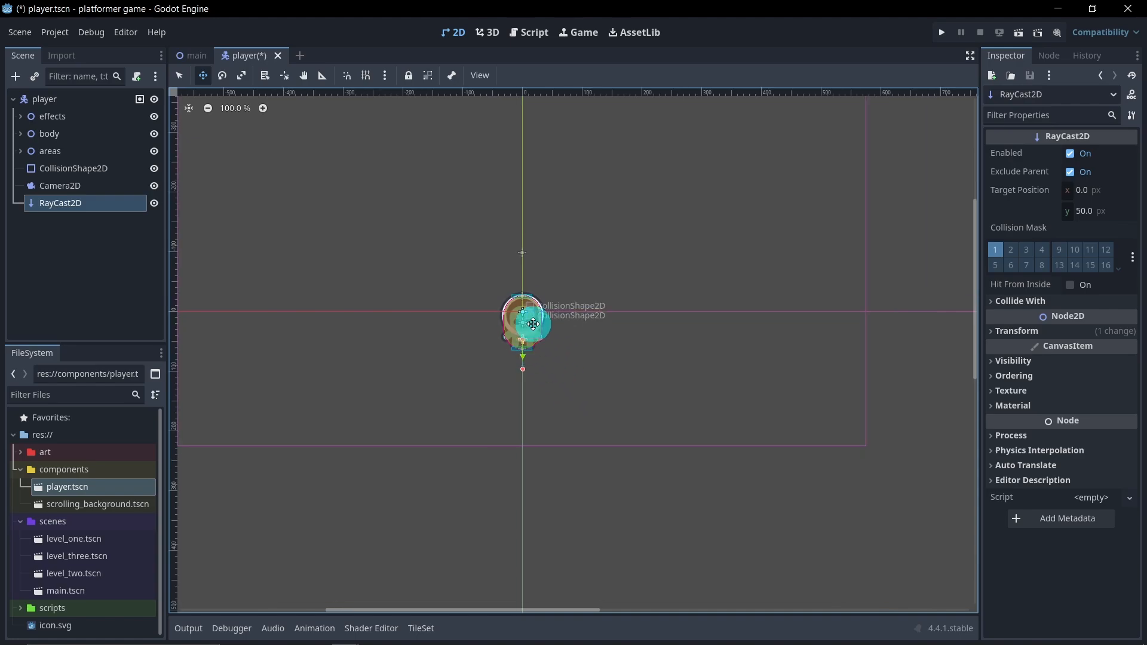
pyautogui.click(63, 251)
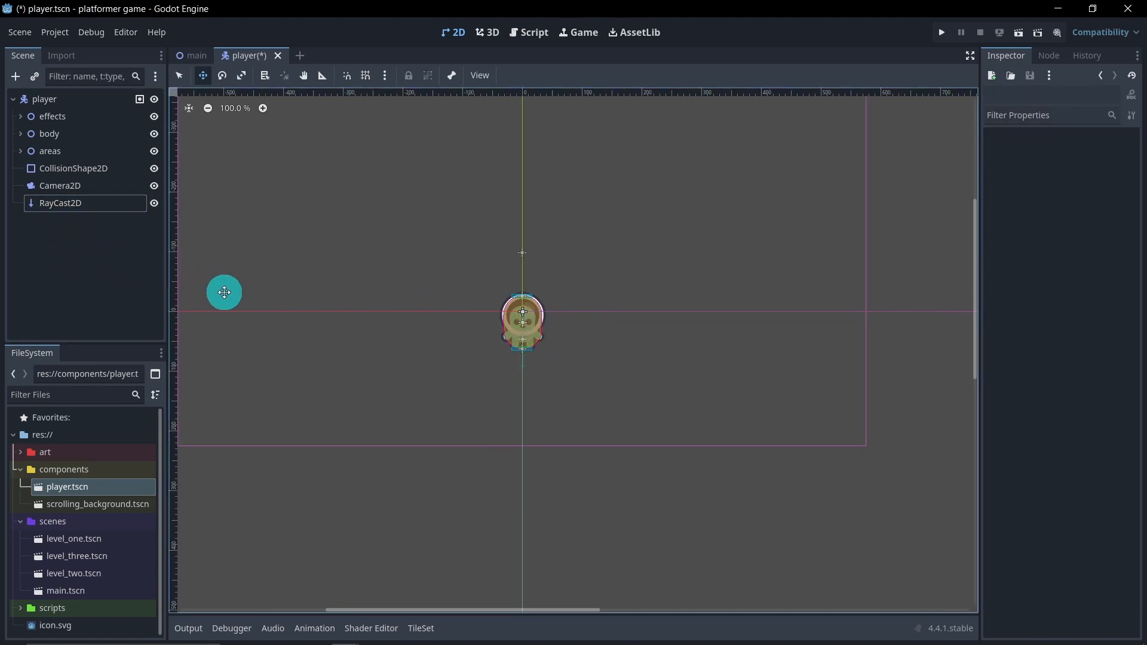
# Add a Timer node as a child of the player root node
pyautogui.scroll(-2, 478, 308)
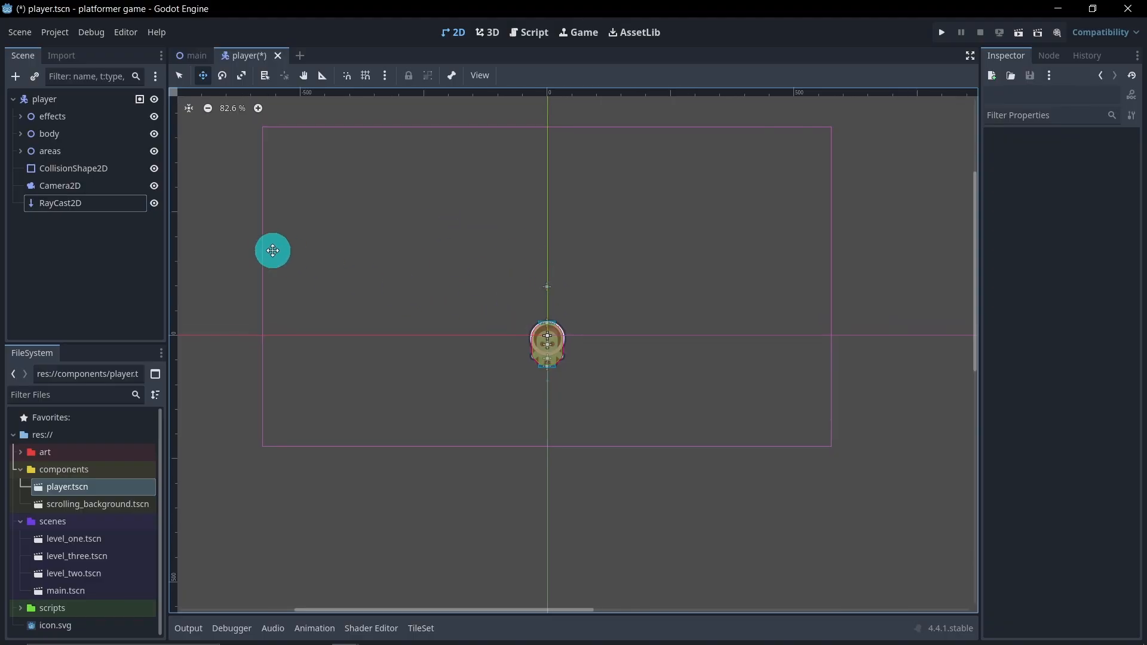
pyautogui.rightClick(95, 99)
pyautogui.click(108, 105)
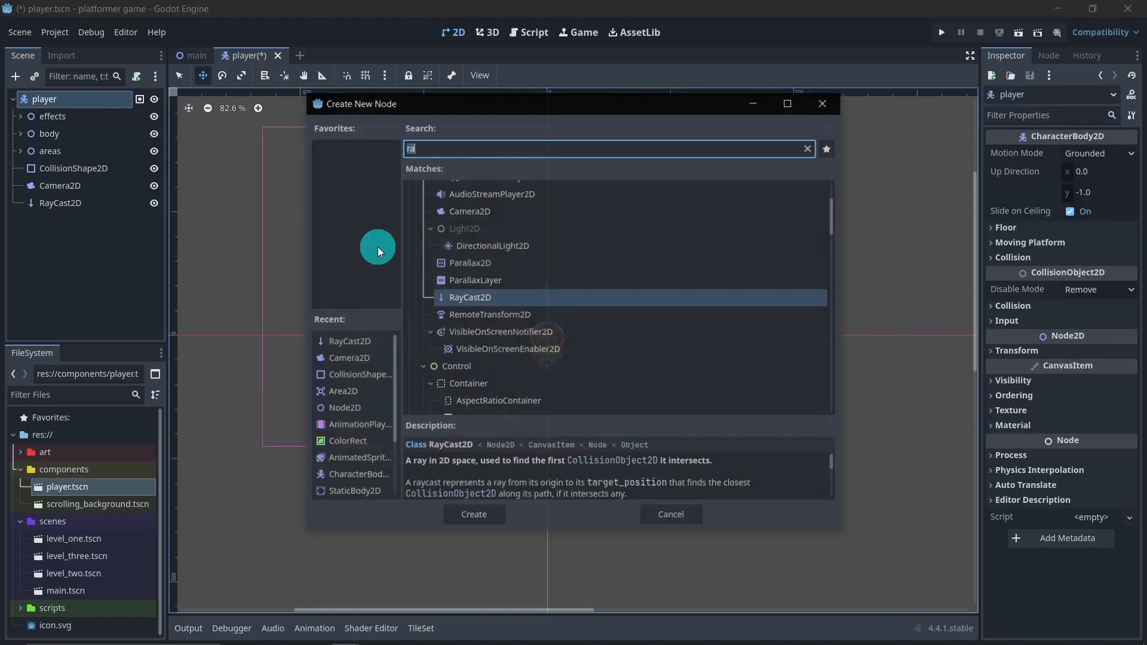
pyautogui.write('h')
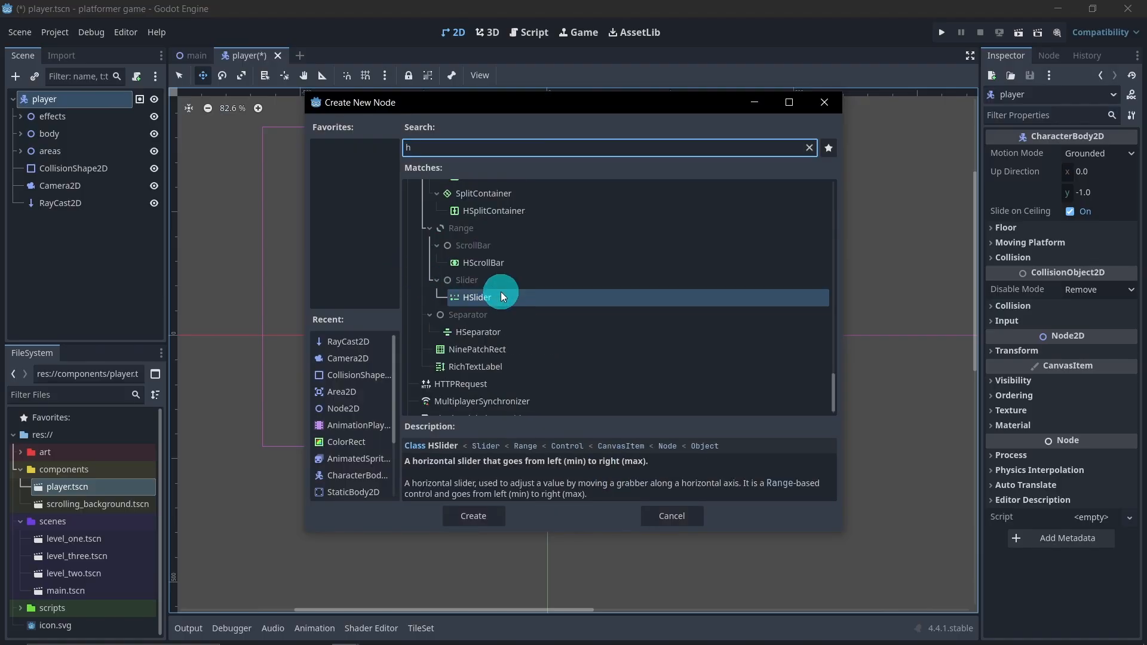
pyautogui.press('BackSpace')
pyautogui.write('t')
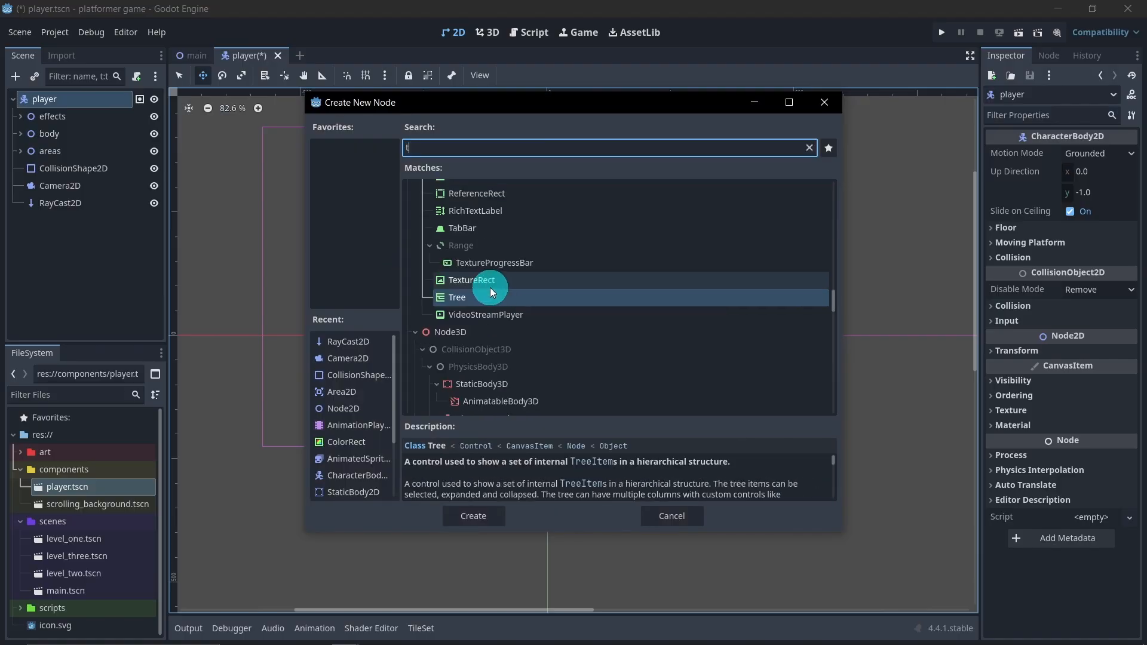
pyautogui.write('im')
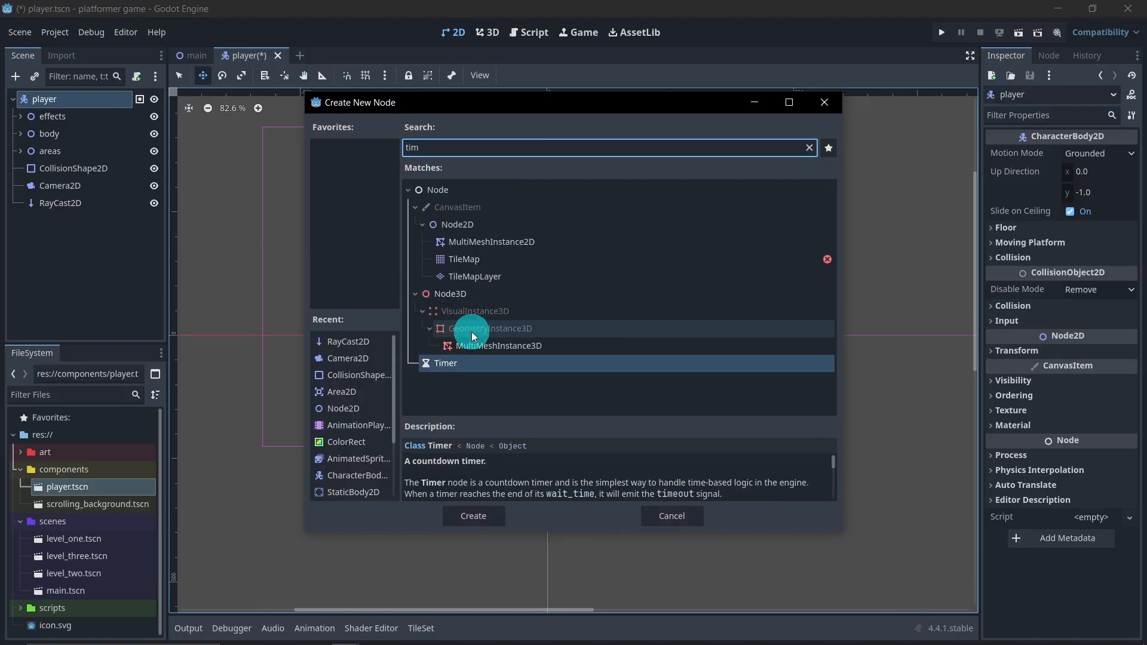
pyautogui.doubleClick(492, 366)
# Rename the player's Timer node as TimerHurting
pyautogui.click(85, 230)
pyautogui.doubleClick(85, 227)
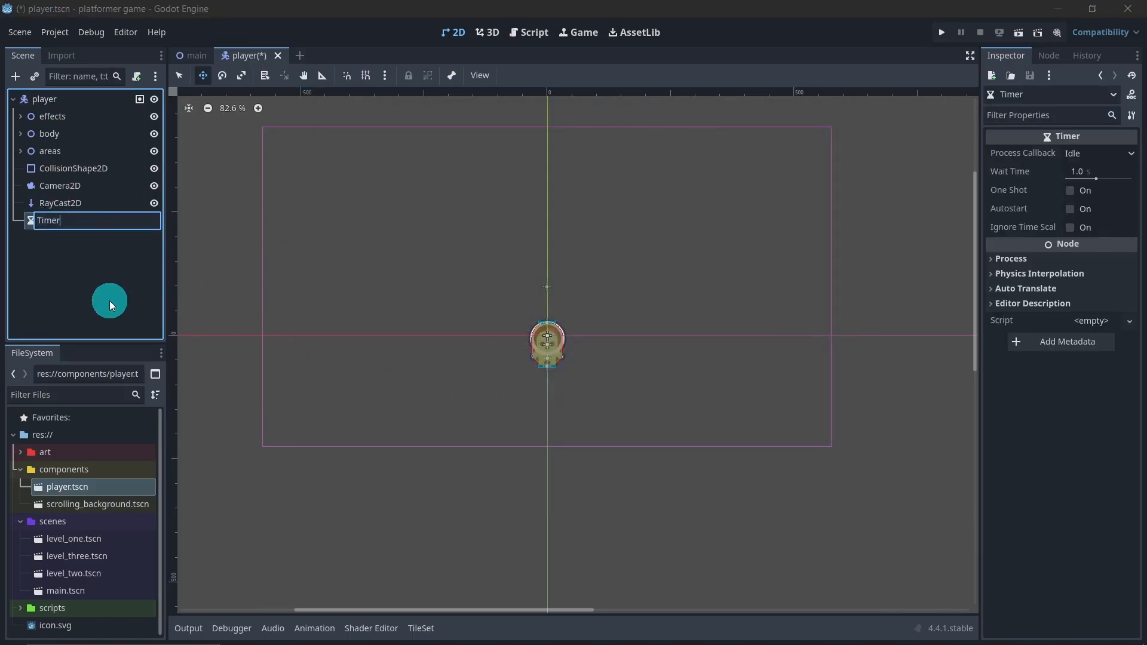
pyautogui.write('Hurting')
pyautogui.press('Return')
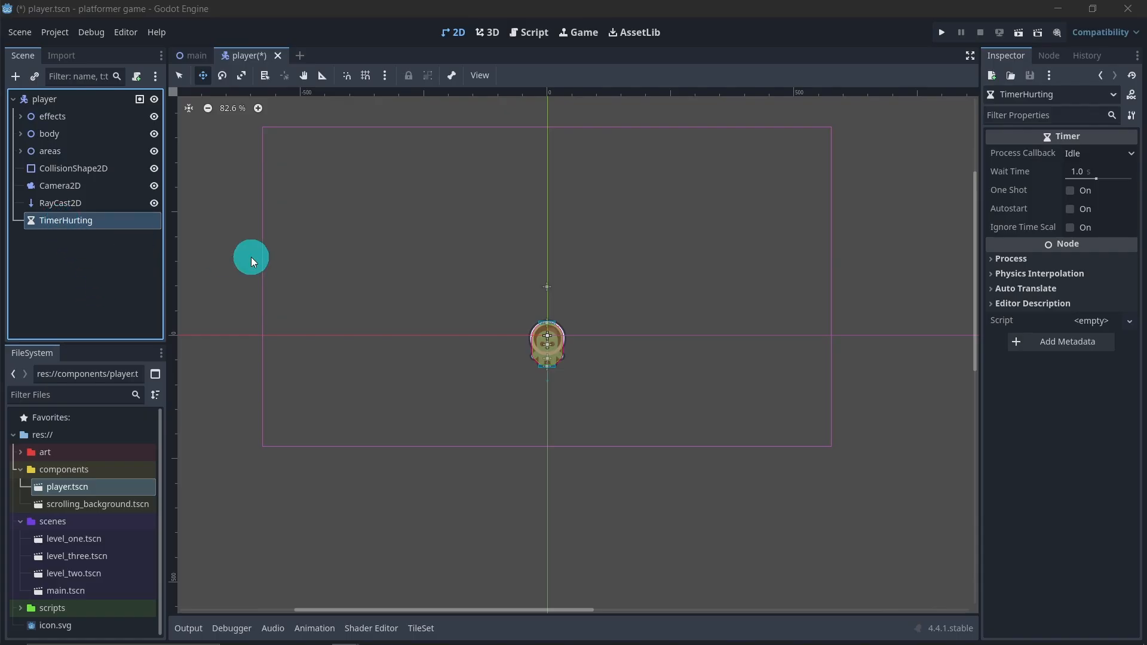
# Make the TimerHurting node one-shot and set its wait time to 1.5 s
pyautogui.click(1070, 191)
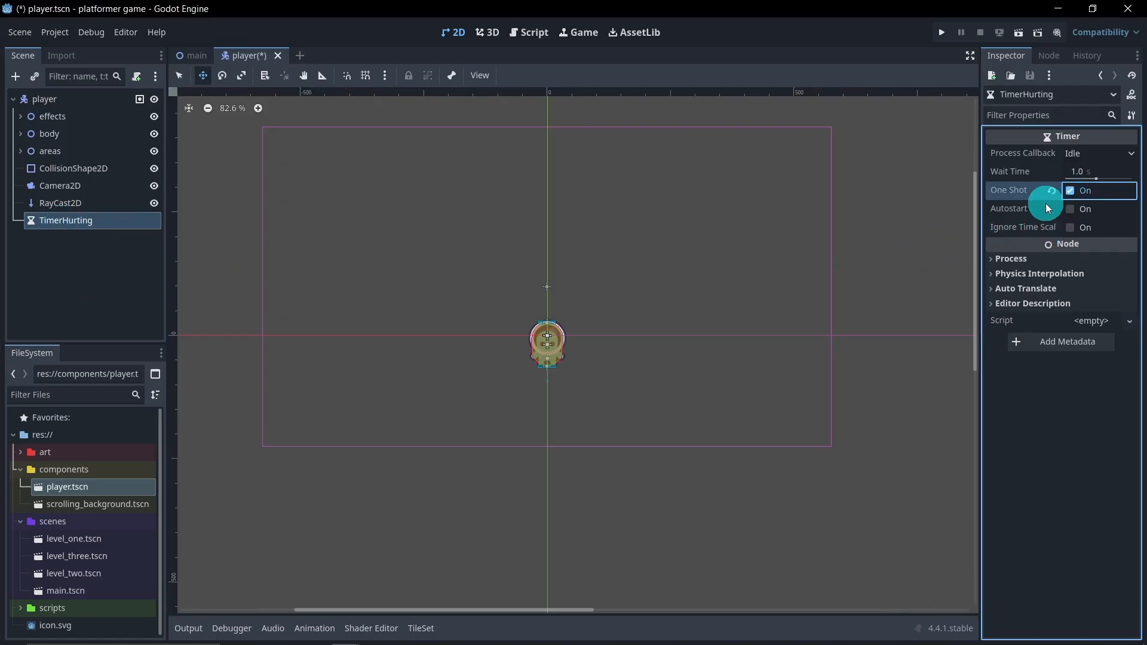
pyautogui.click(1069, 175)
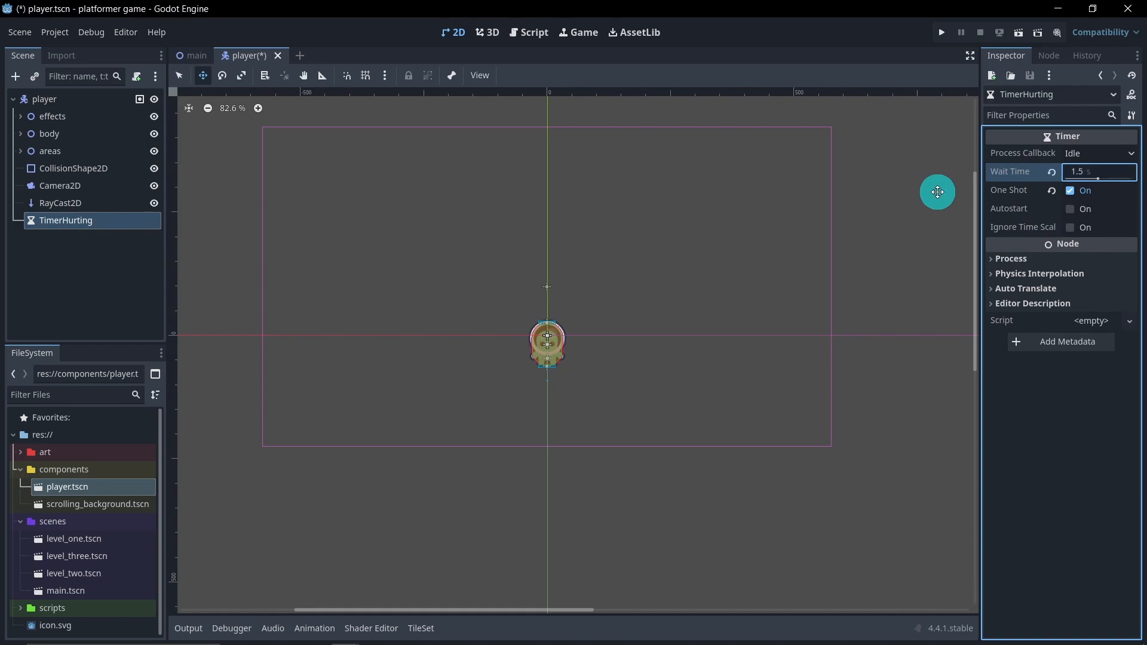
pyautogui.press('Return')
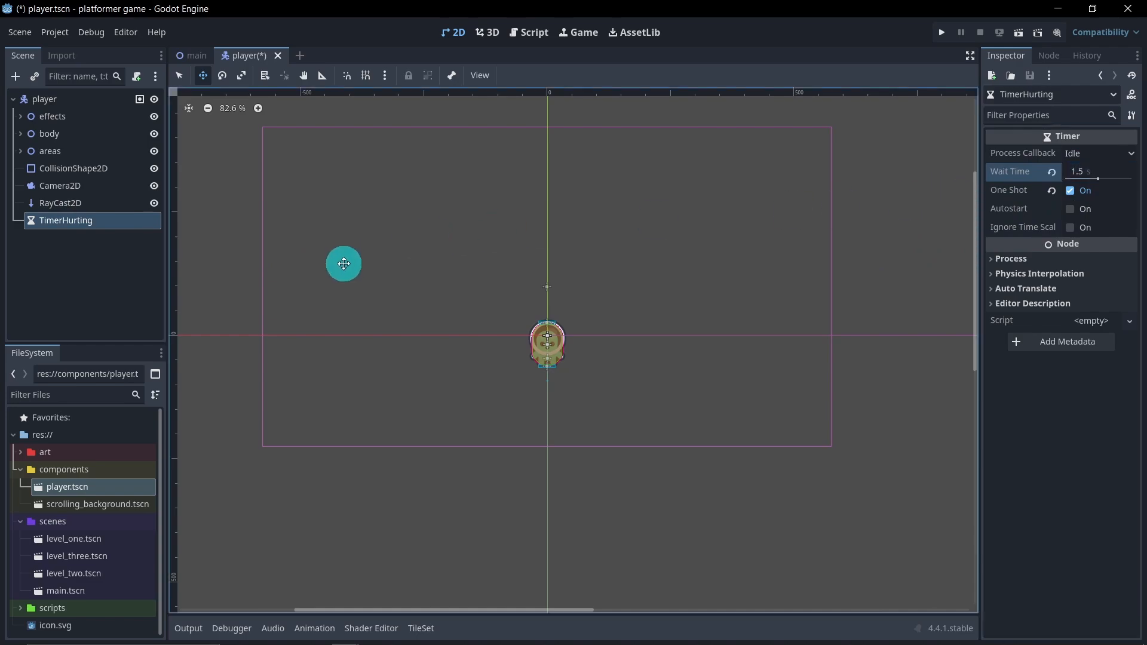
# Add a Node2D as a child of the player root node and rename it as sounds
pyautogui.scroll(-2, 583, 297)
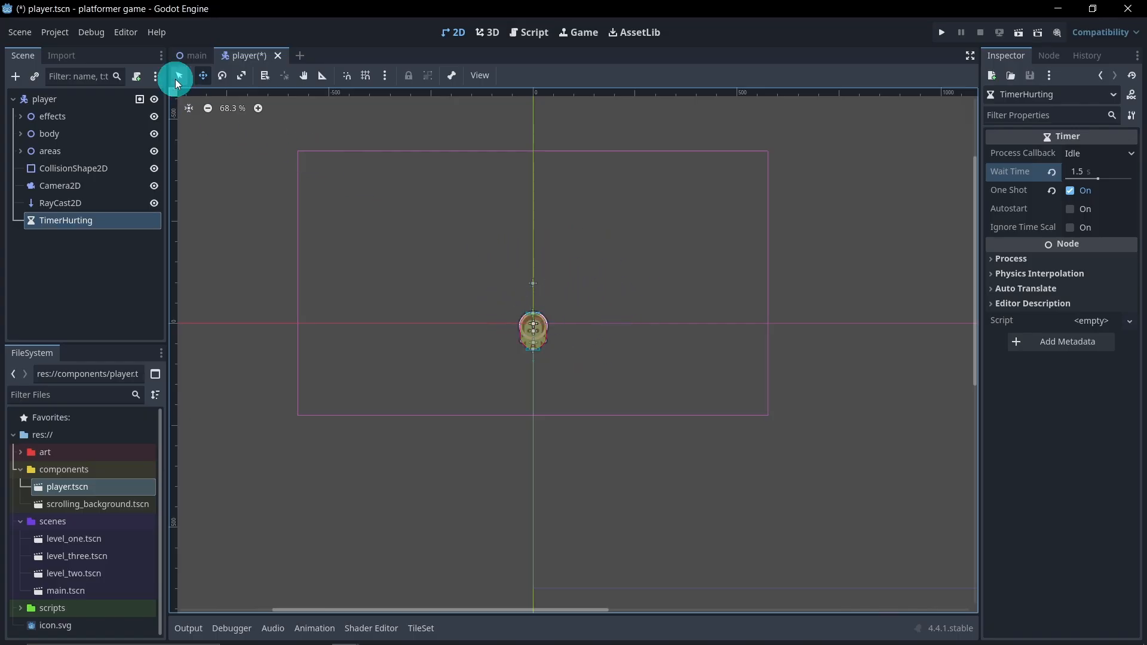
pyautogui.rightClick(87, 102)
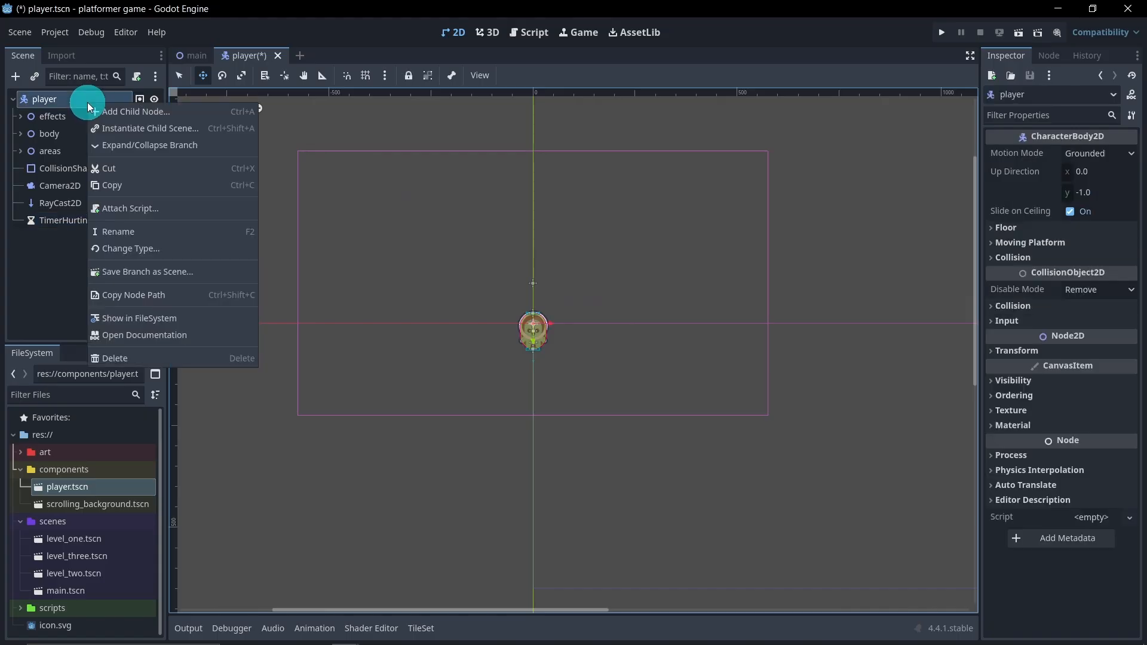
pyautogui.click(121, 112)
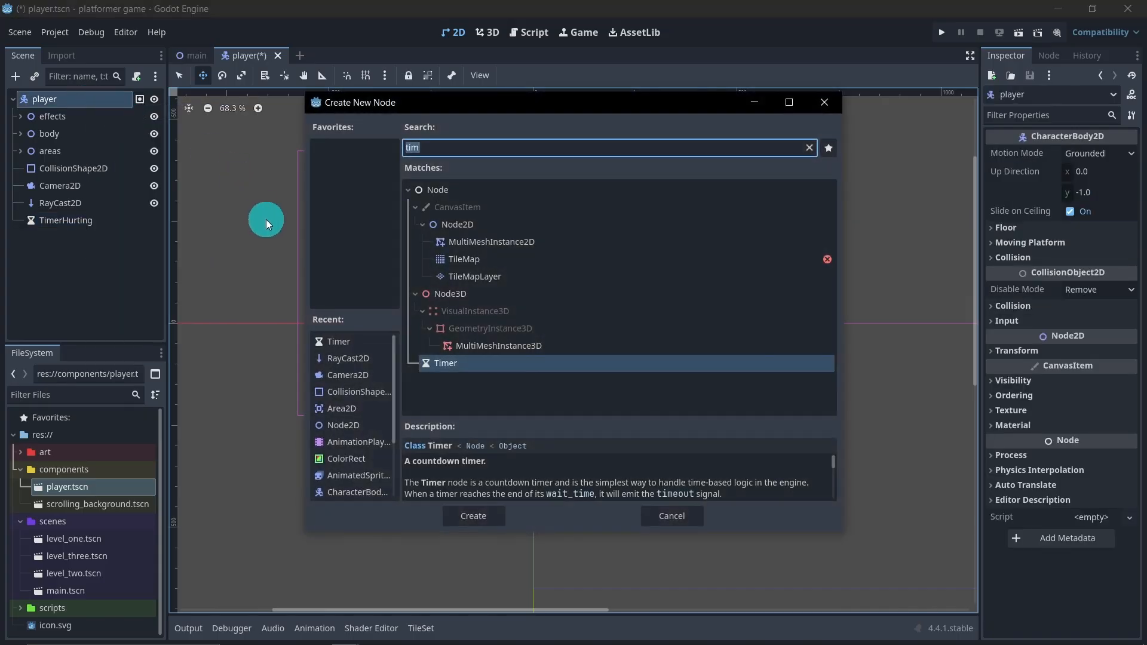
pyautogui.doubleClick(363, 422)
pyautogui.doubleClick(76, 239)
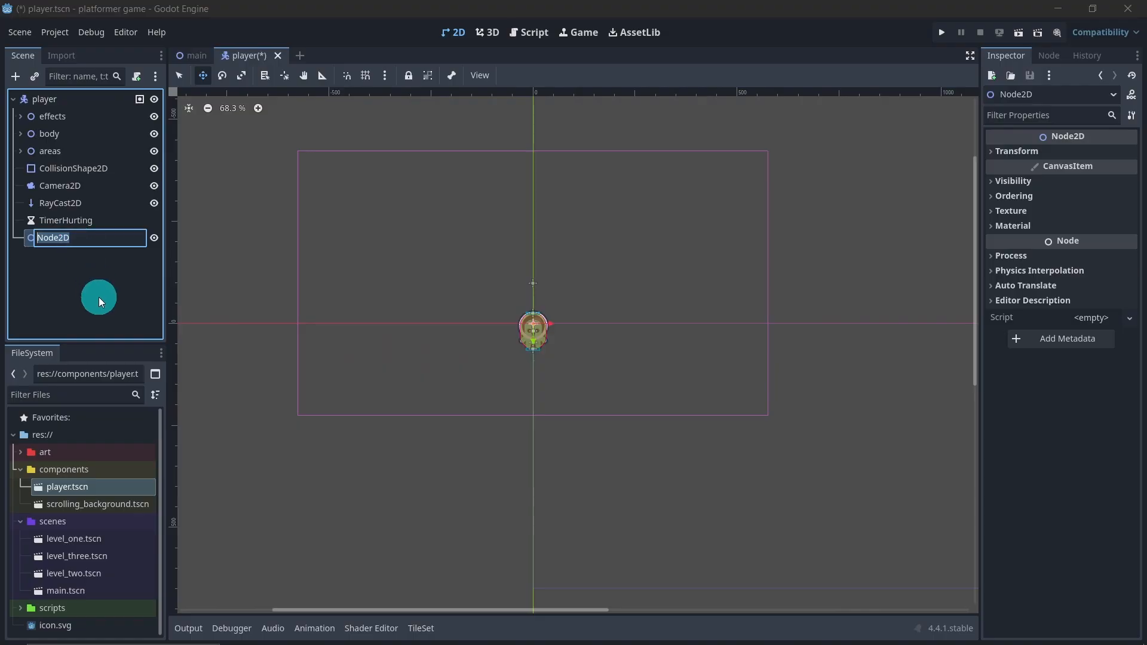
pyautogui.write('sounds')
pyautogui.press('Return')
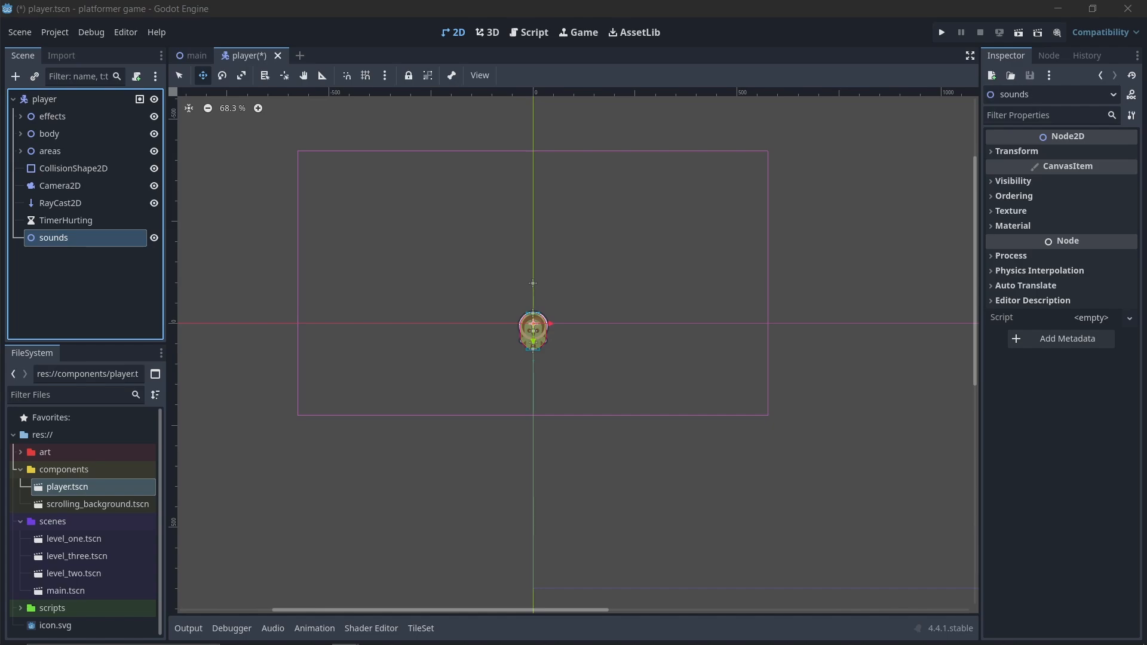
# Add an AudioStreamPlayer2D node as a child of the sounds node
pyautogui.rightClick(64, 240)
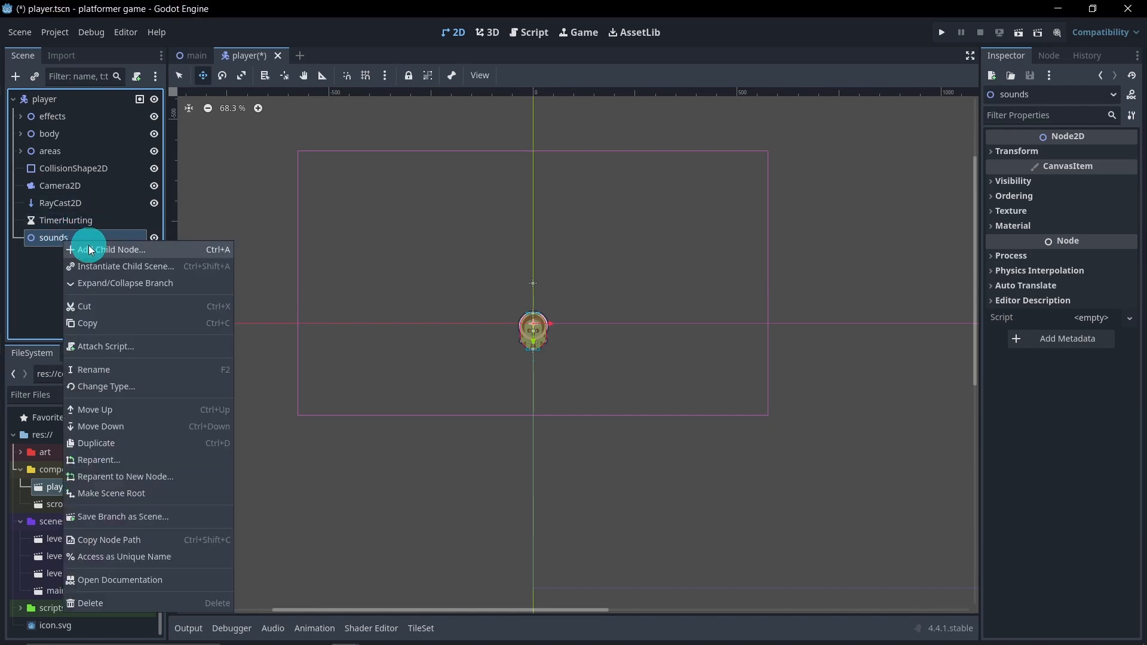
pyautogui.click(89, 249)
pyautogui.write('a')
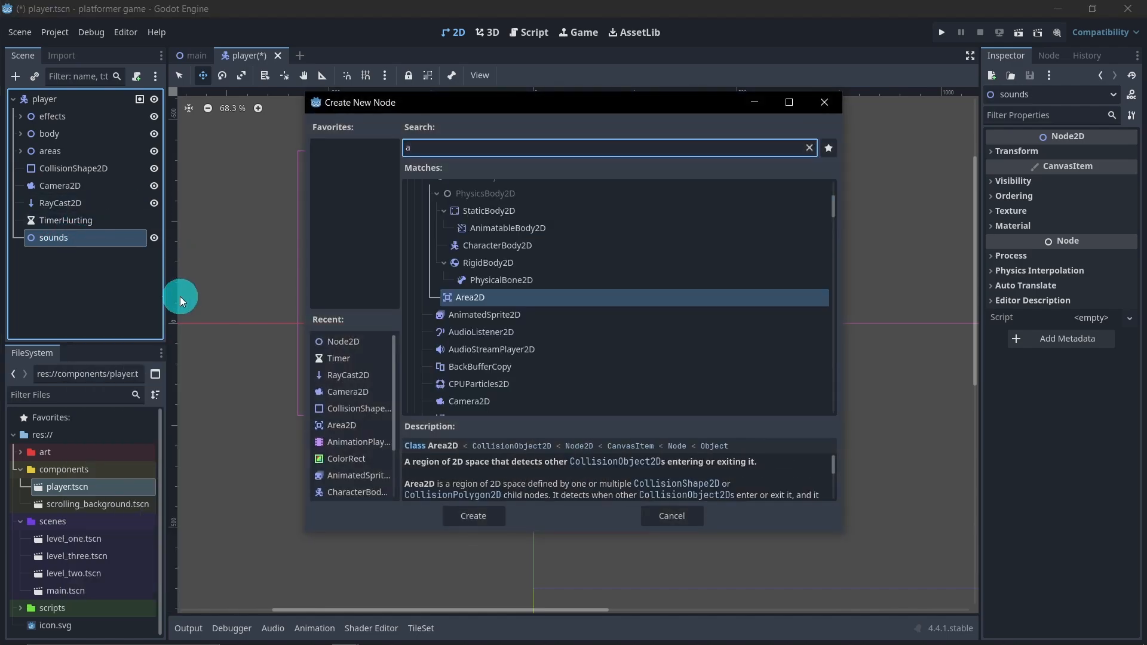
pyautogui.write('ud')
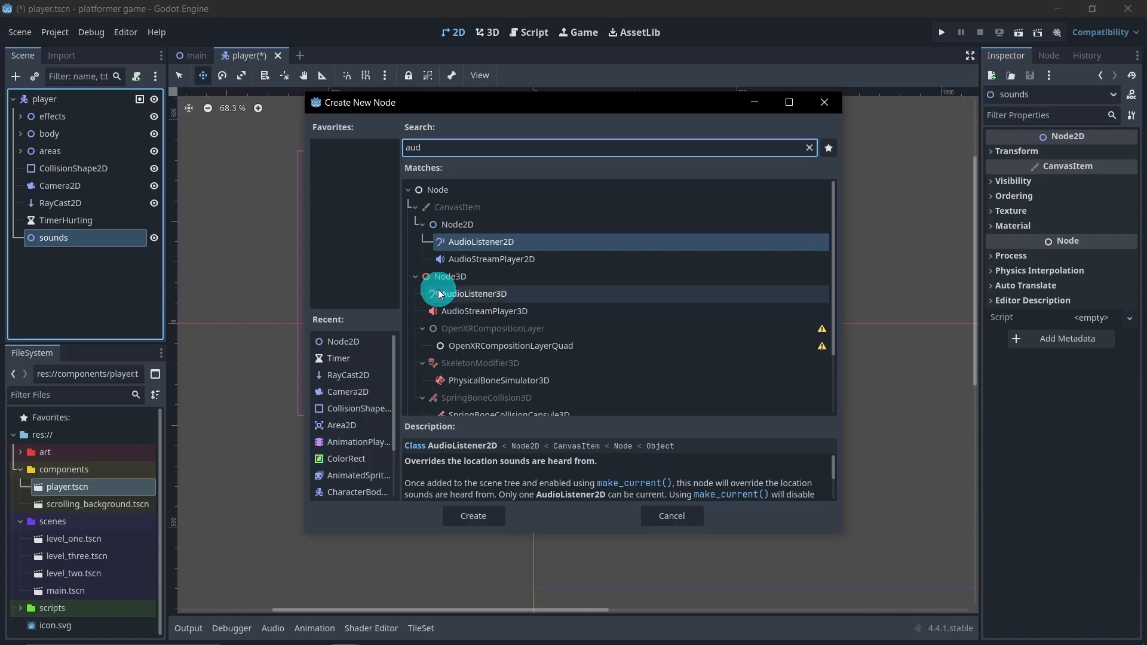
pyautogui.click(531, 263)
pyautogui.doubleClick(531, 263)
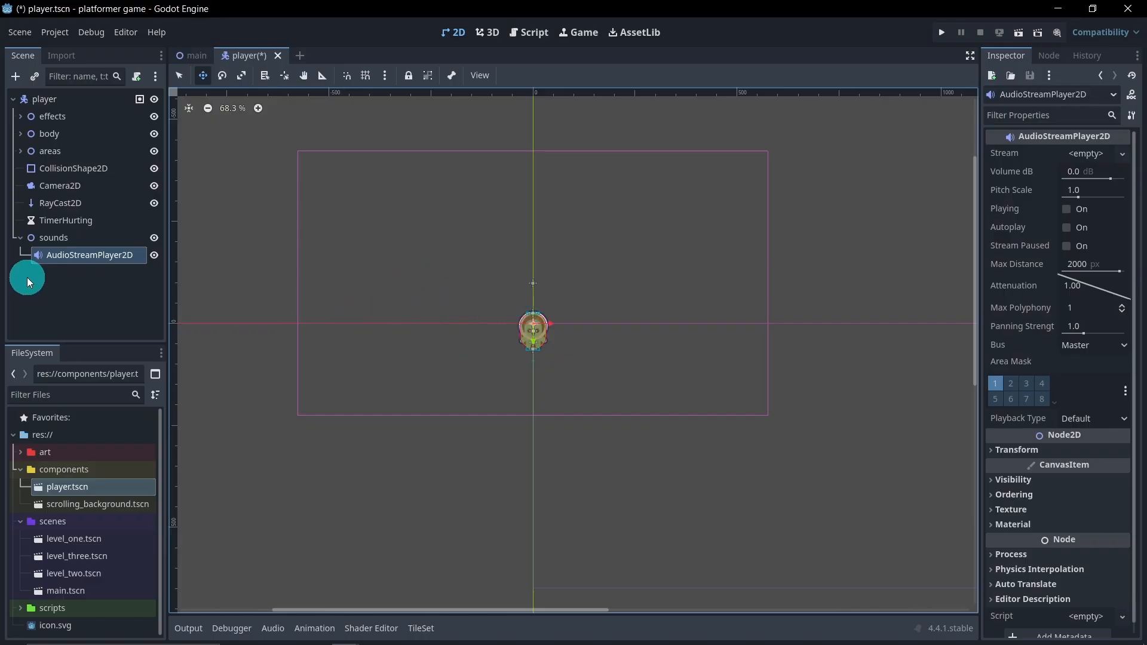
# Rename the AudioStreamPlayer2D node under sounds as SfxCoin and deselect it
pyautogui.doubleClick(77, 253)
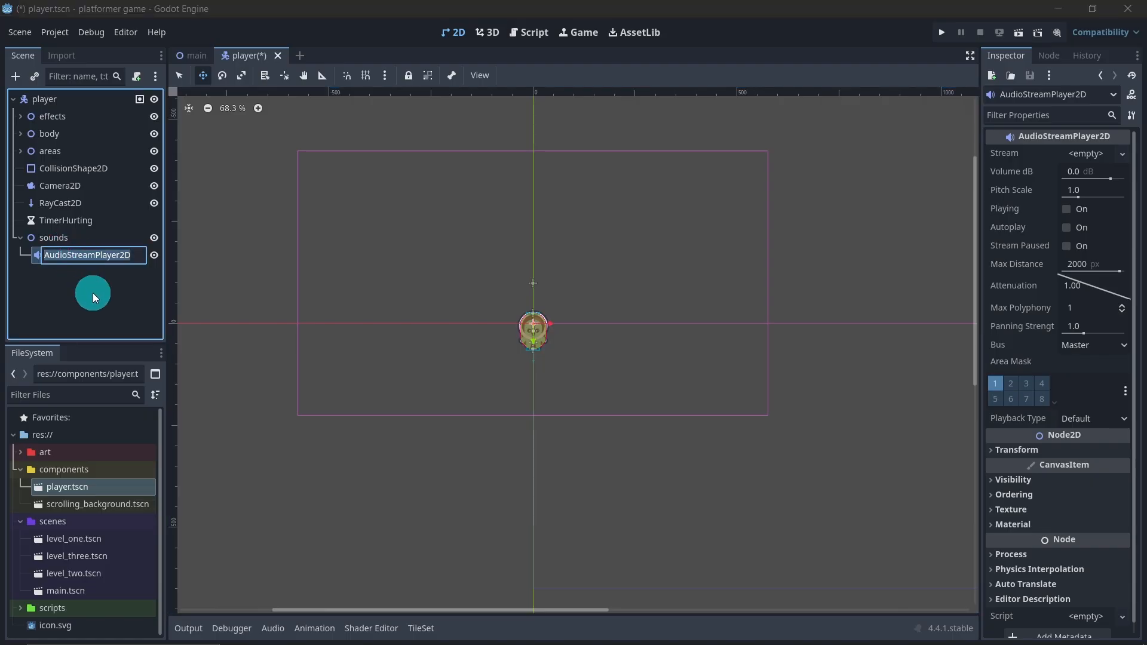
pyautogui.write('Coin')
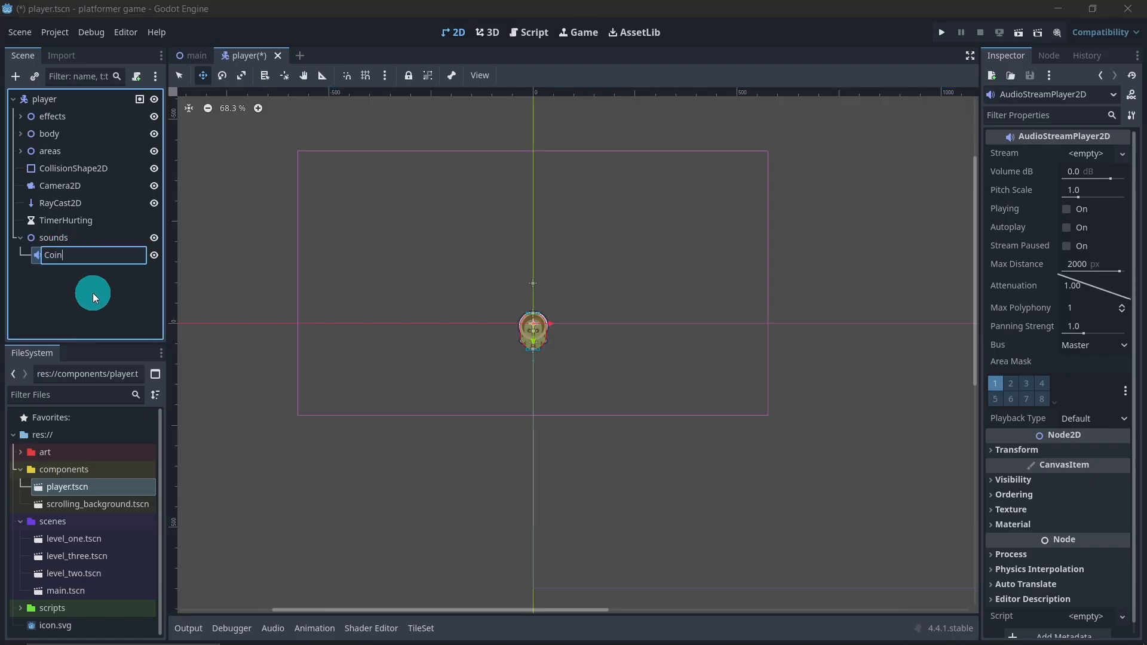
pyautogui.press('BackSpace')
pyautogui.press('BackSpace')
pyautogui.press('BackSpace')
pyautogui.press('BackSpace')
pyautogui.write('SfxCoin')
pyautogui.press('Return')
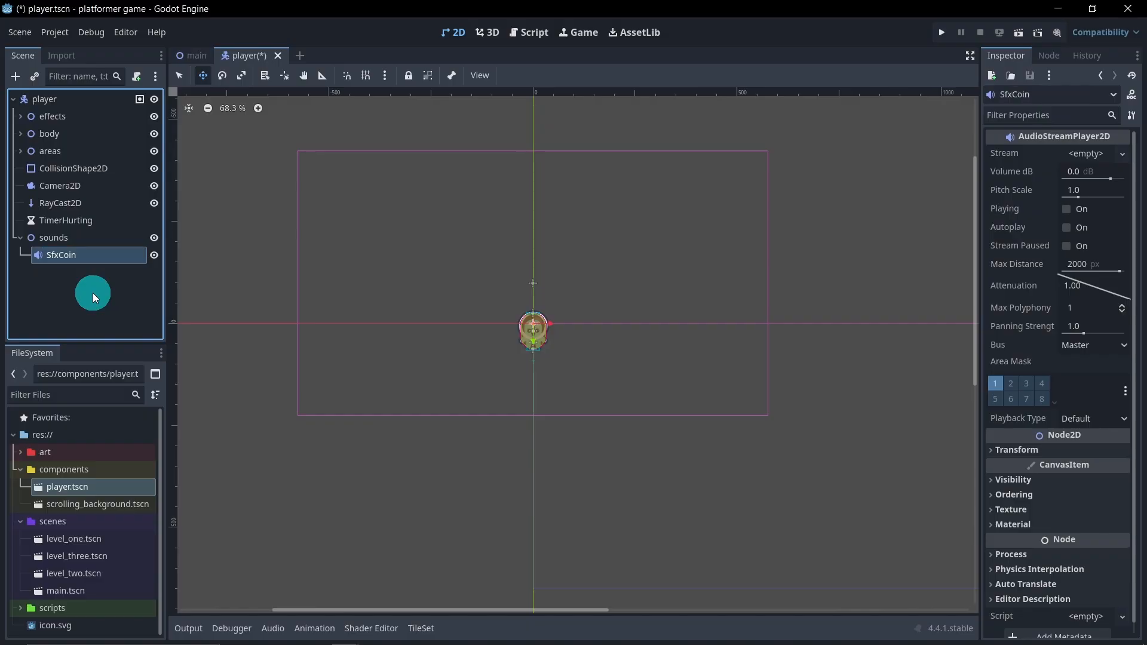
pyautogui.click(119, 300)
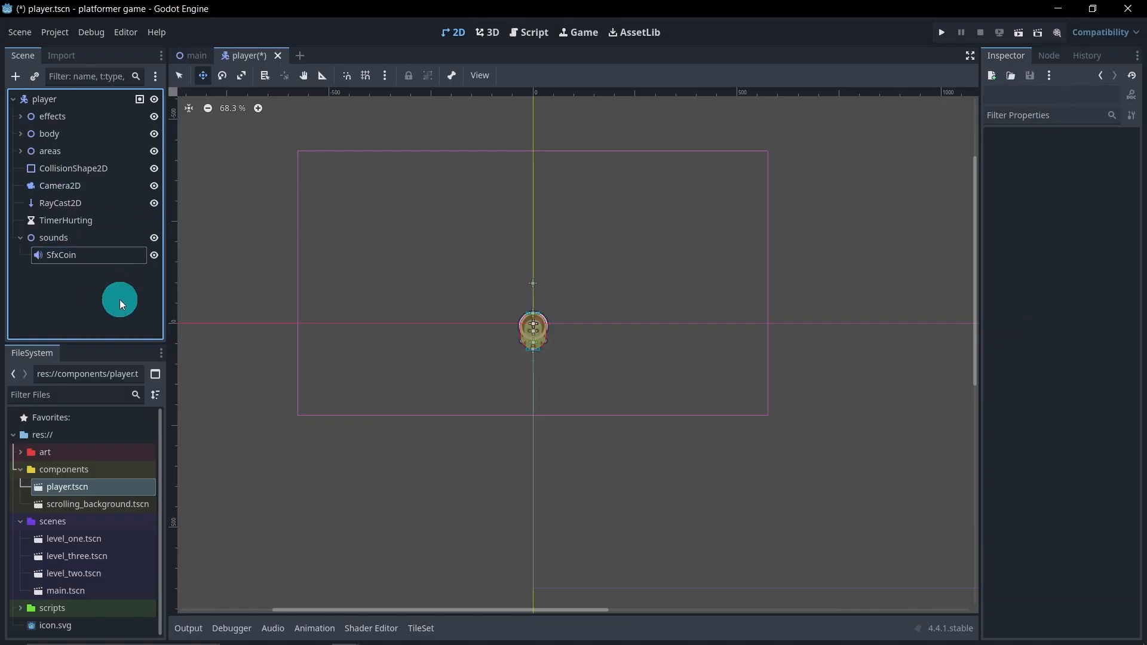
# Assign sfx_coin.ogg from the new platformer pack's Sounds folder as the SfxCoin node's stream and check the assignment
pyautogui.click(20, 470)
pyautogui.click(21, 487)
pyautogui.click(20, 452)
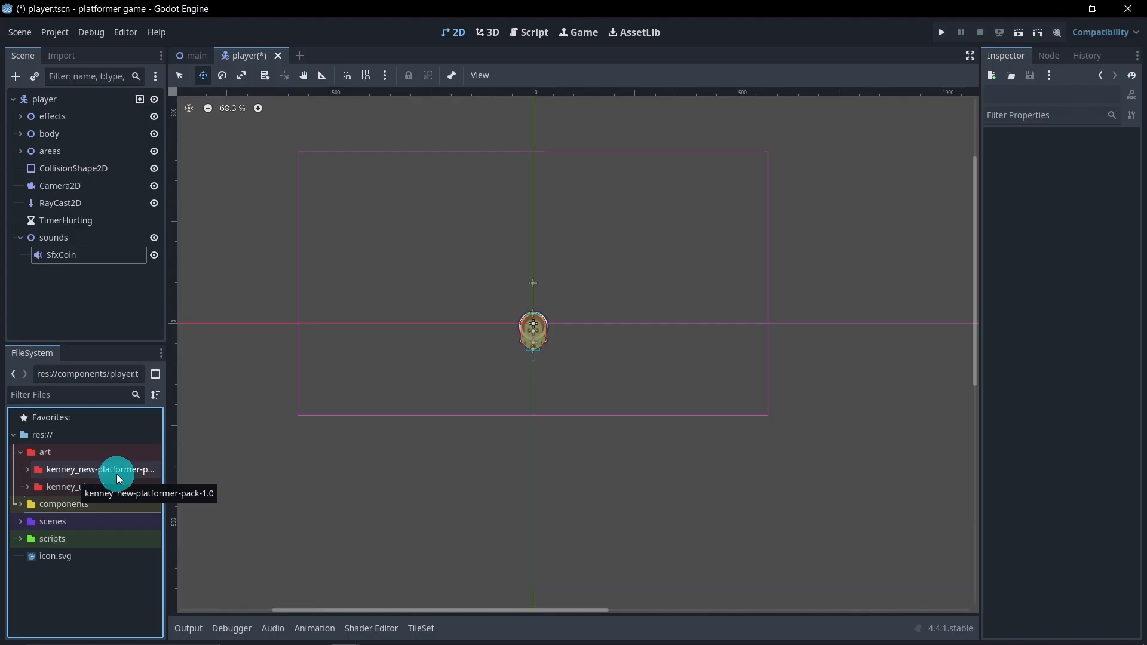
pyautogui.click(27, 470)
pyautogui.click(36, 488)
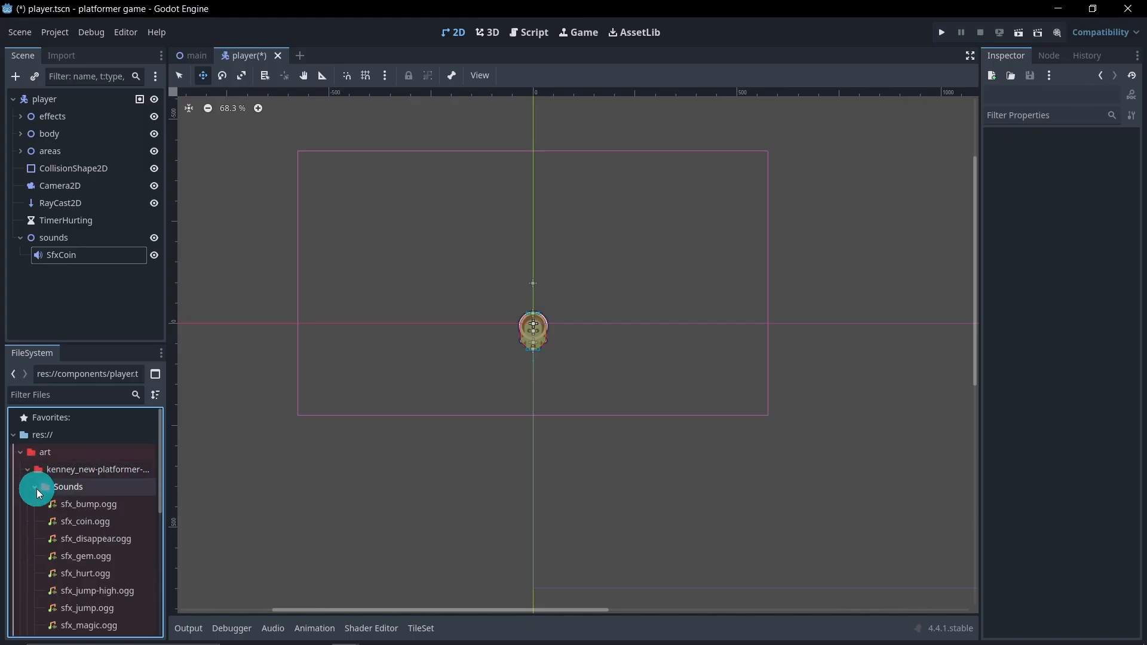
pyautogui.moveTo(107, 524); pyautogui.dragTo(77, 256)
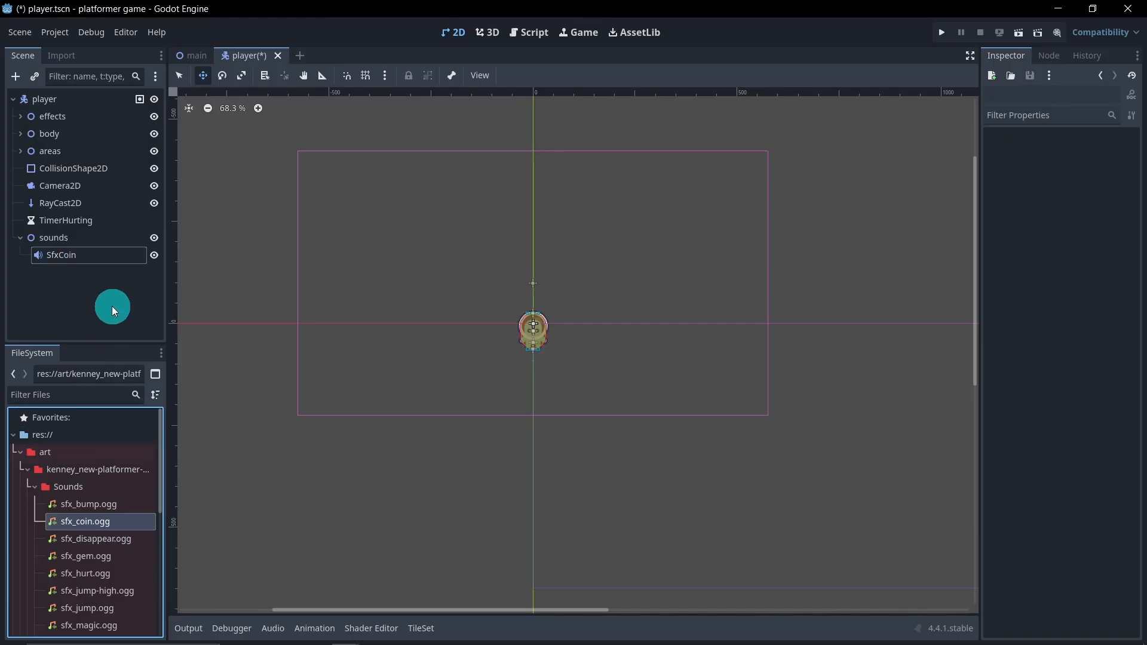
pyautogui.click(95, 255)
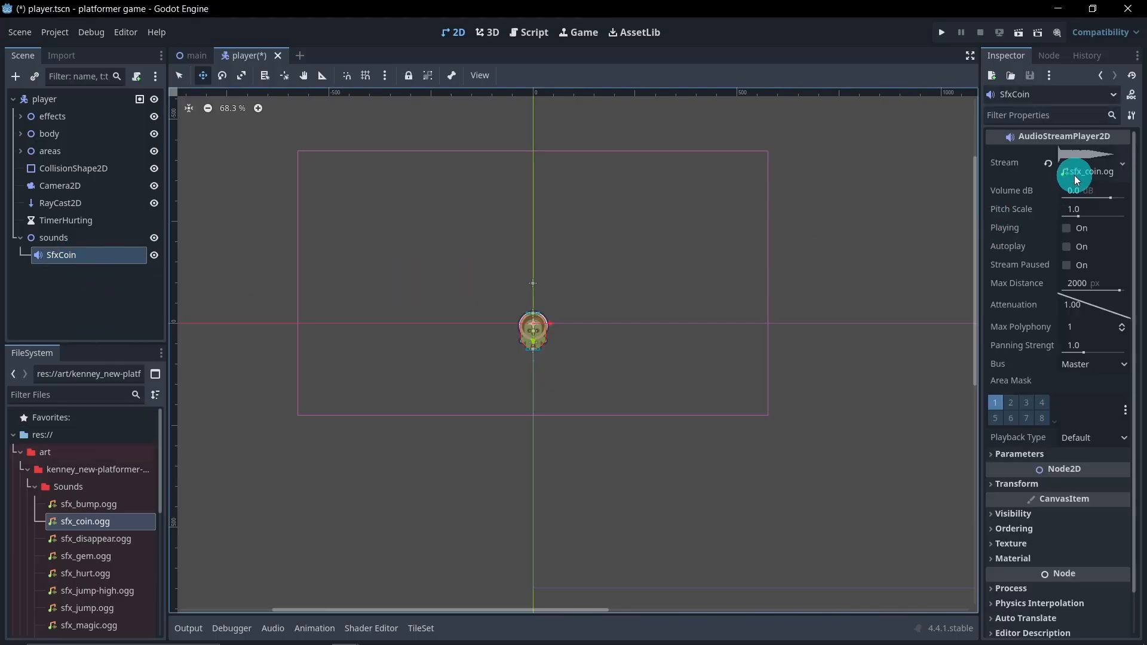
pyautogui.click(114, 292)
# Duplicate the SfxCoin node, rename the copy as SfxGem and assign sfx_gem.ogg as its stream
pyautogui.click(83, 257)
pyautogui.hotkey('ctrl', 'd')
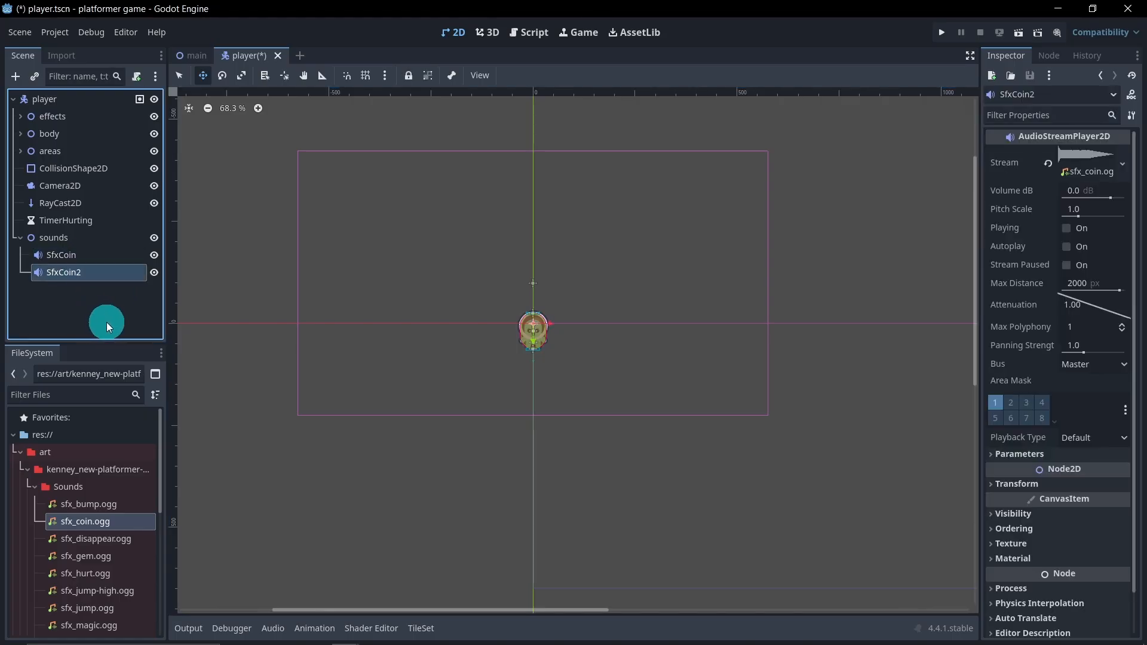
pyautogui.doubleClick(108, 278)
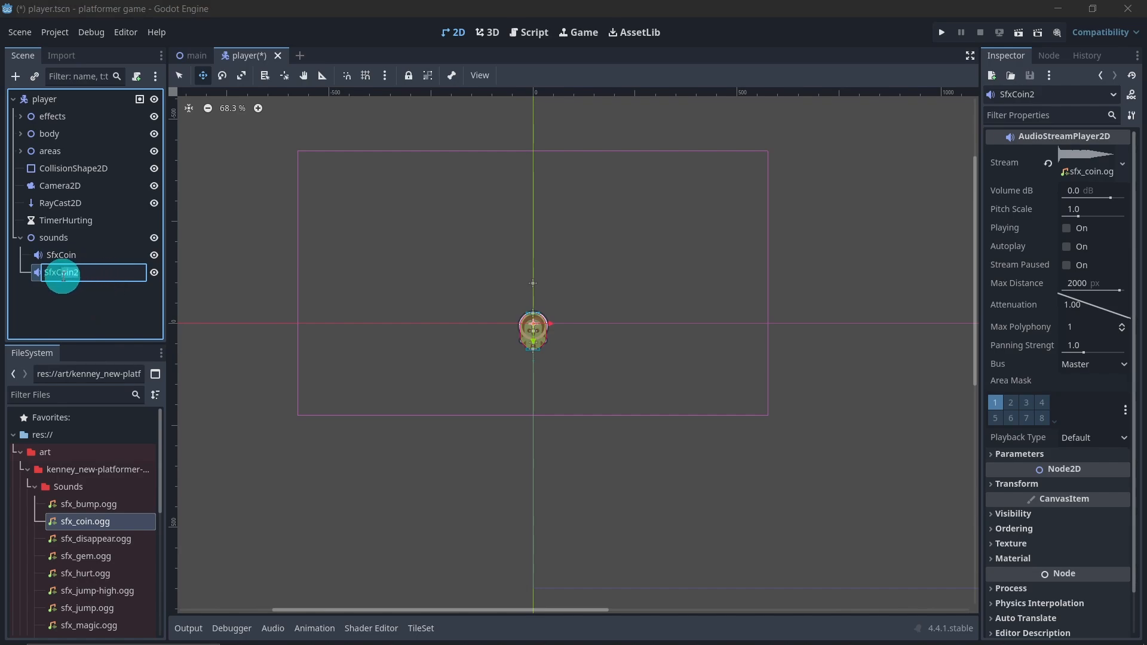
pyautogui.moveTo(62, 275); pyautogui.dragTo(84, 340)
pyautogui.write('Gem')
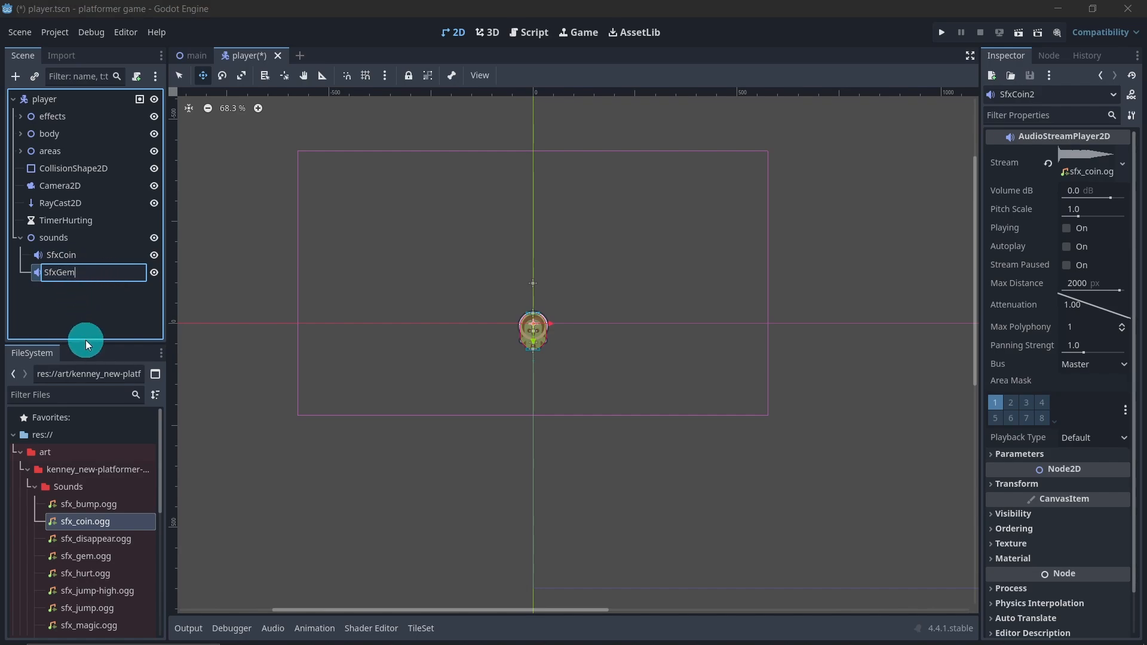
pyautogui.press('Return')
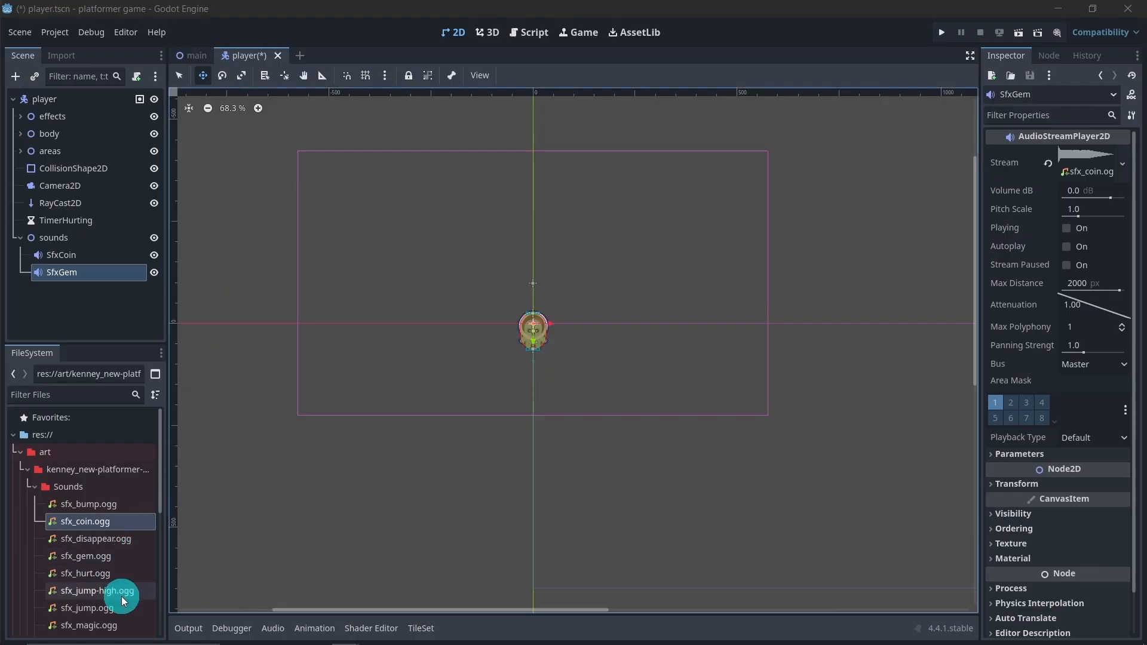
pyautogui.moveTo(110, 558); pyautogui.dragTo(71, 274)
pyautogui.click(80, 299)
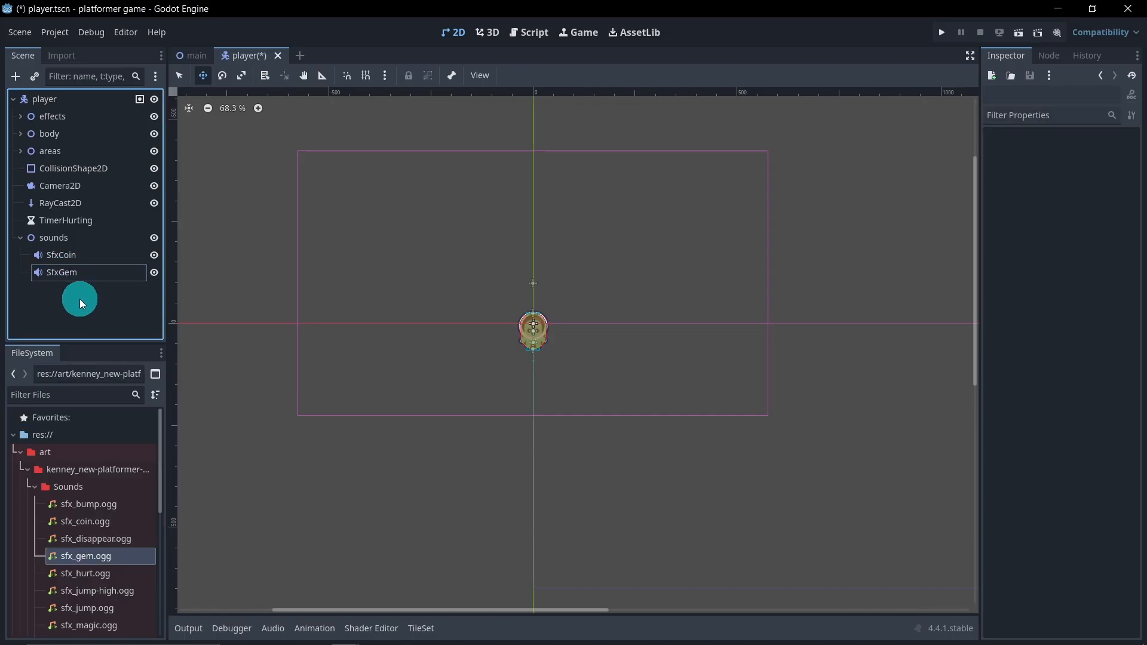
# Duplicate the SfxGem node, rename the copy as SfxHurt and assign sfx_hurt.ogg as its stream
pyautogui.click(78, 275)
pyautogui.hotkey('ctrl', 'd')
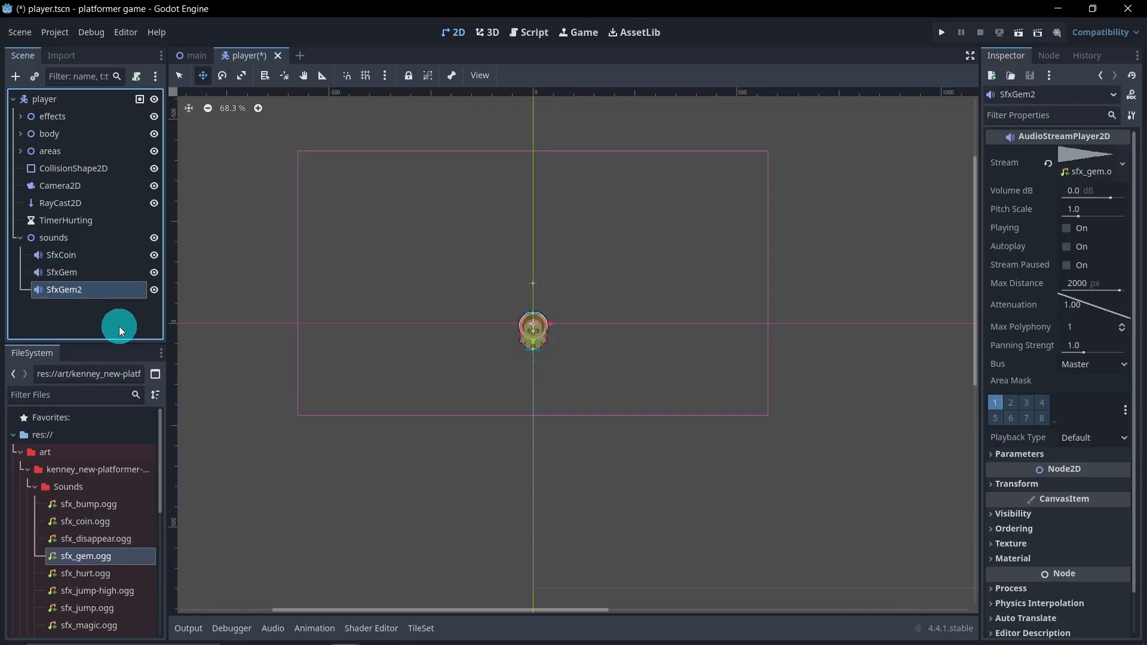
pyautogui.click(99, 288)
pyautogui.moveTo(93, 291); pyautogui.dragTo(57, 292)
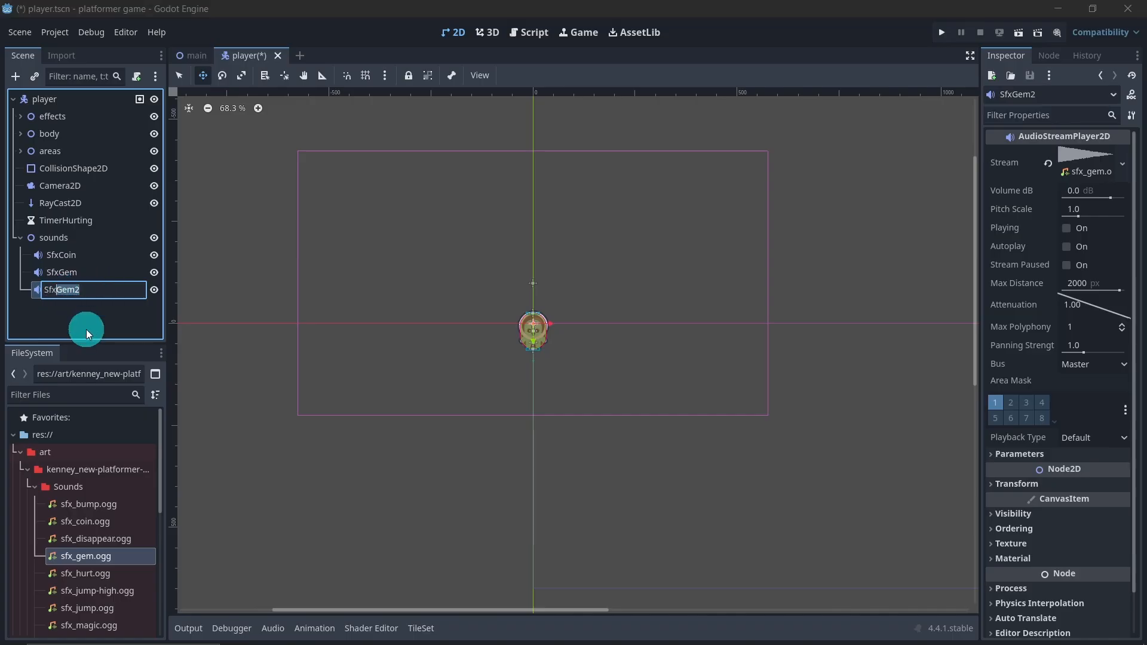
pyautogui.write('Hurt')
pyautogui.press('Return')
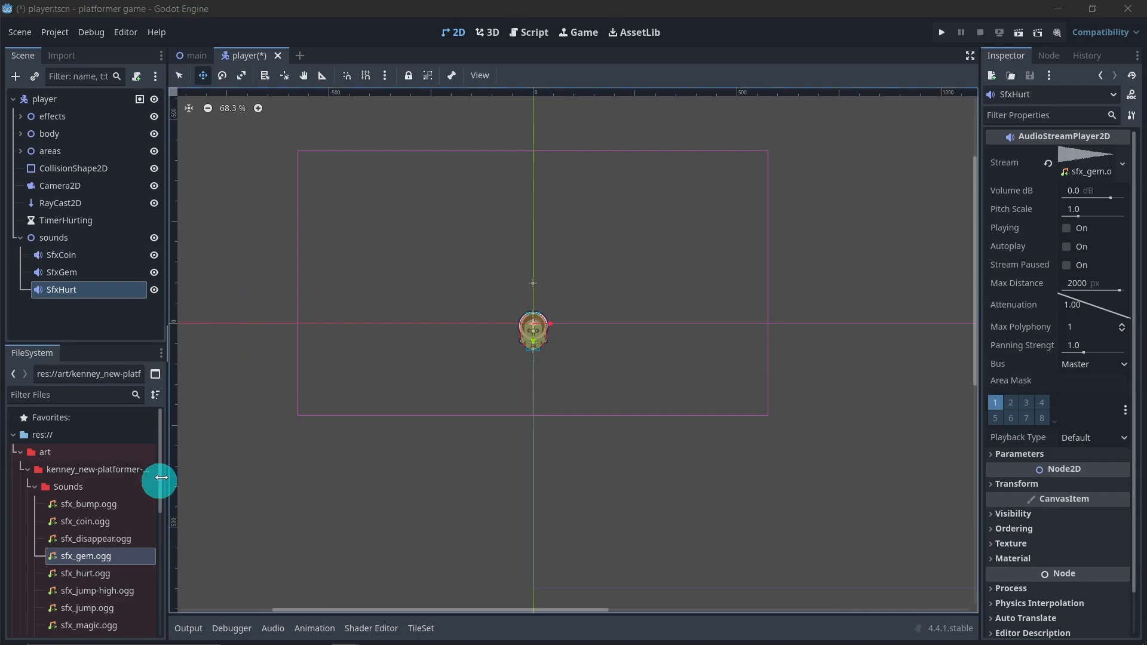
pyautogui.scroll(-1, 120, 546)
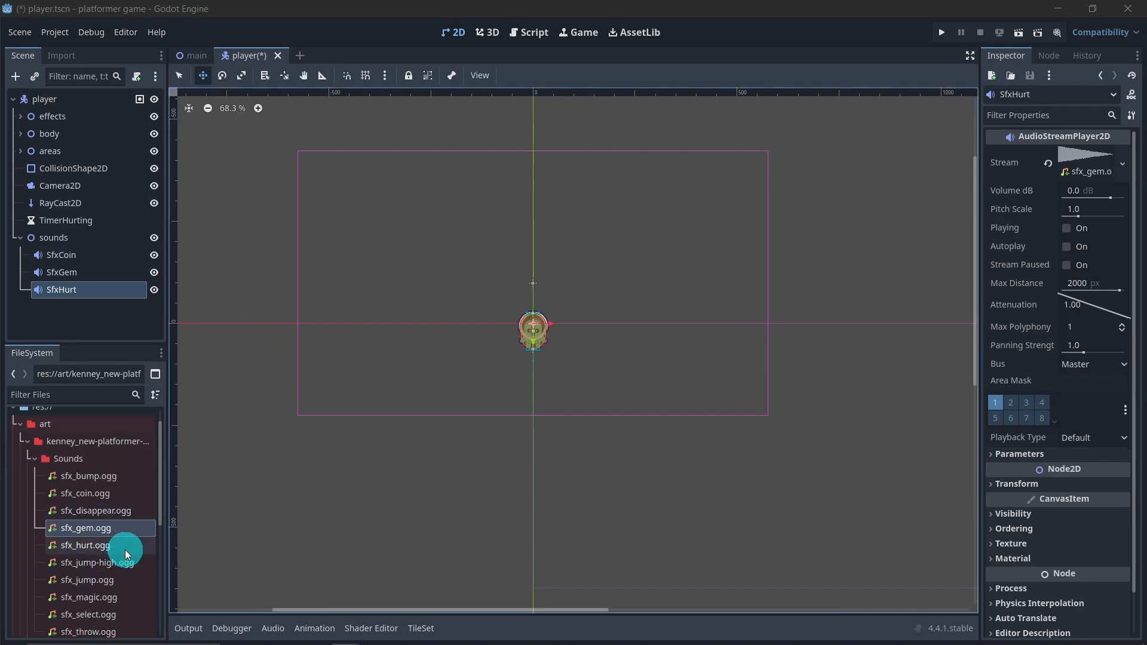
pyautogui.moveTo(125, 550); pyautogui.dragTo(70, 289)
pyautogui.click(96, 317)
# Duplicate the SfxHurt node, rename the copy as SfxJump and assign sfx_jump.ogg as its stream
pyautogui.click(84, 296)
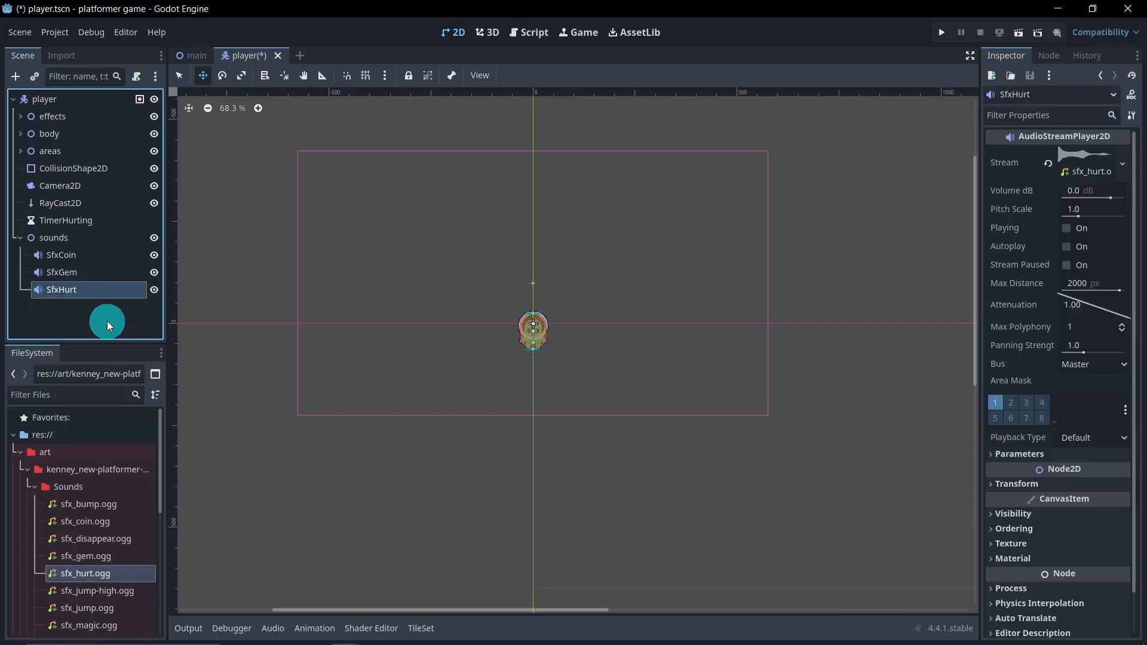
pyautogui.hotkey('ctrl', 'd')
pyautogui.click(95, 311)
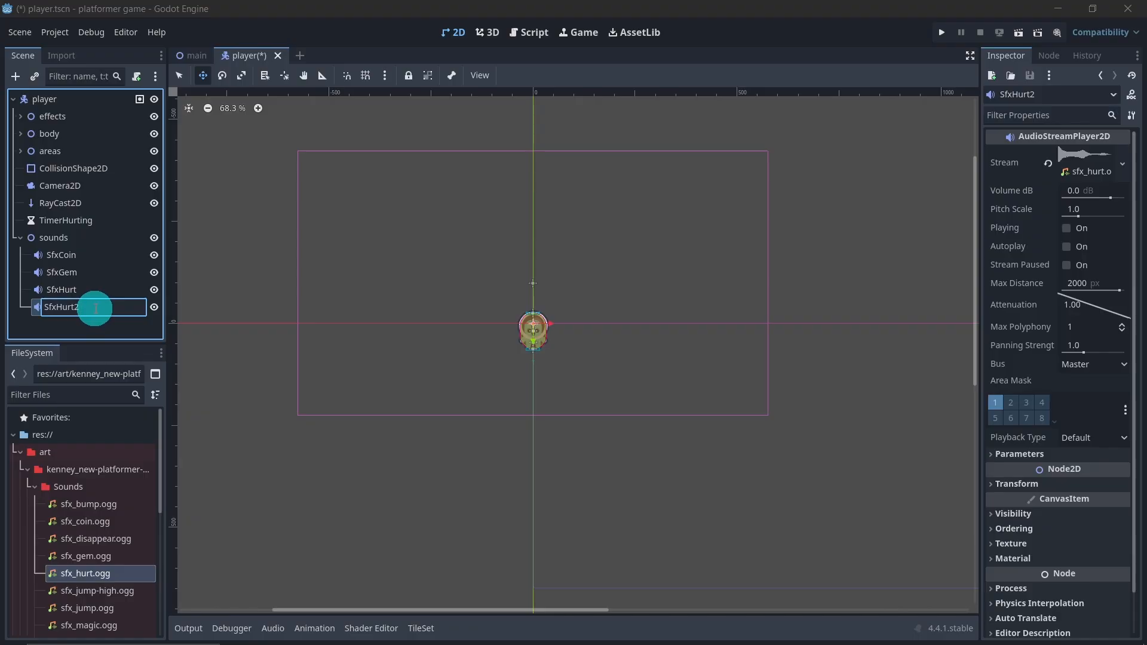
pyautogui.moveTo(96, 308); pyautogui.dragTo(56, 309)
pyautogui.write('Jump')
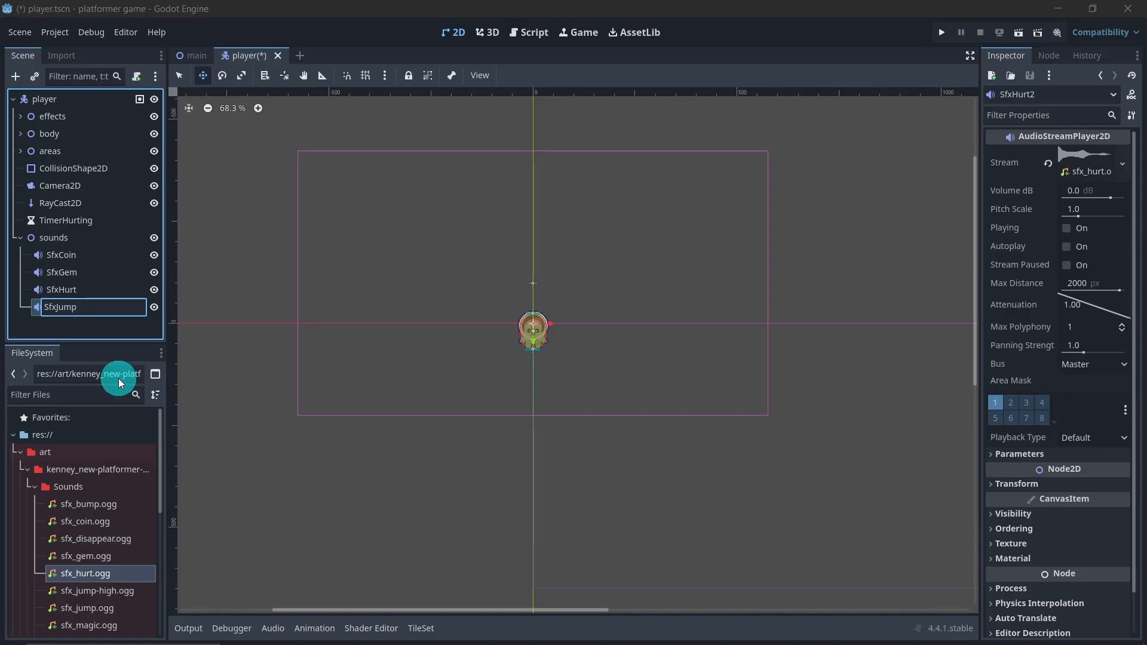
pyautogui.press('Return')
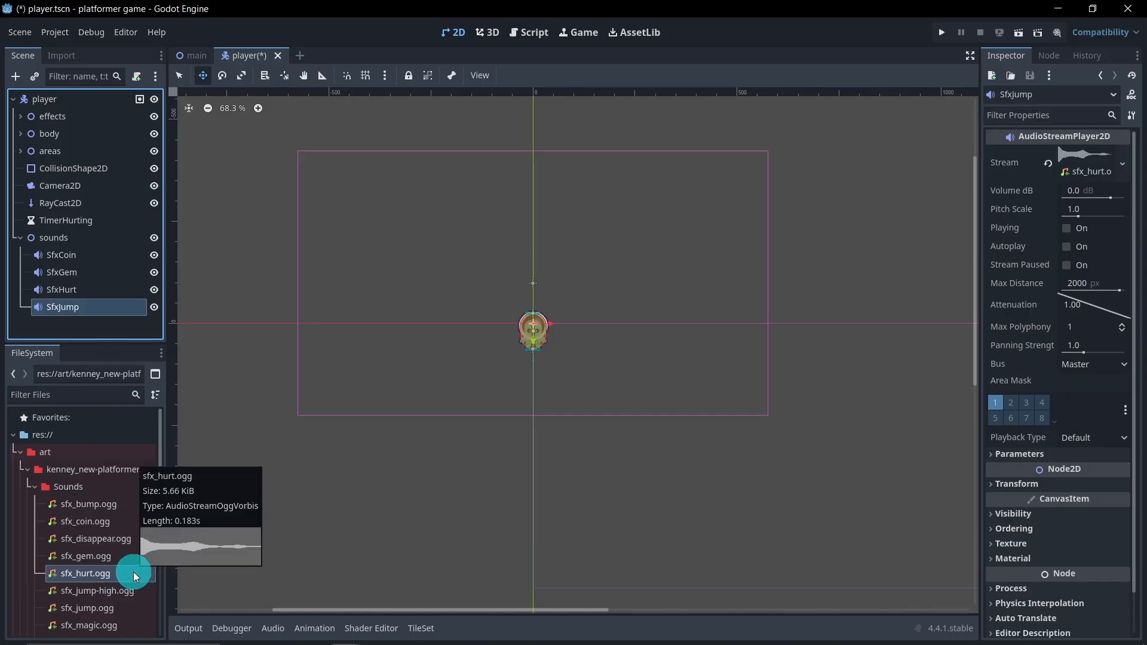
pyautogui.moveTo(124, 609); pyautogui.dragTo(90, 308)
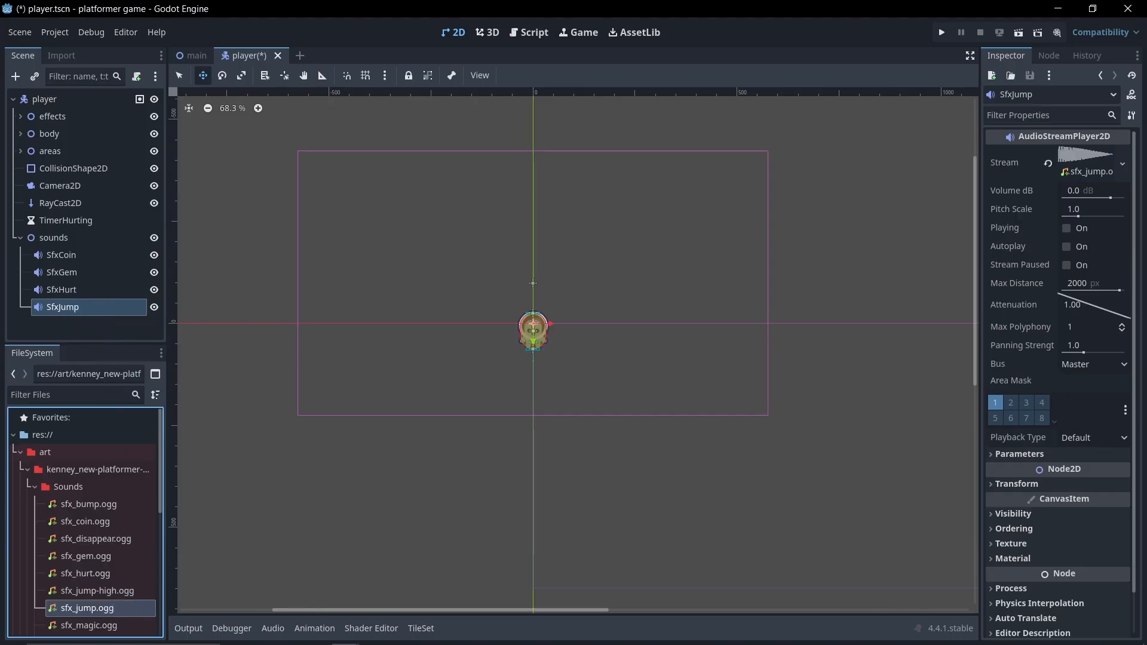
# Duplicate the SfxJump node, rename the copy as SfxBump and assign sfx_disappear.ogg as its stream
pyautogui.click(84, 306)
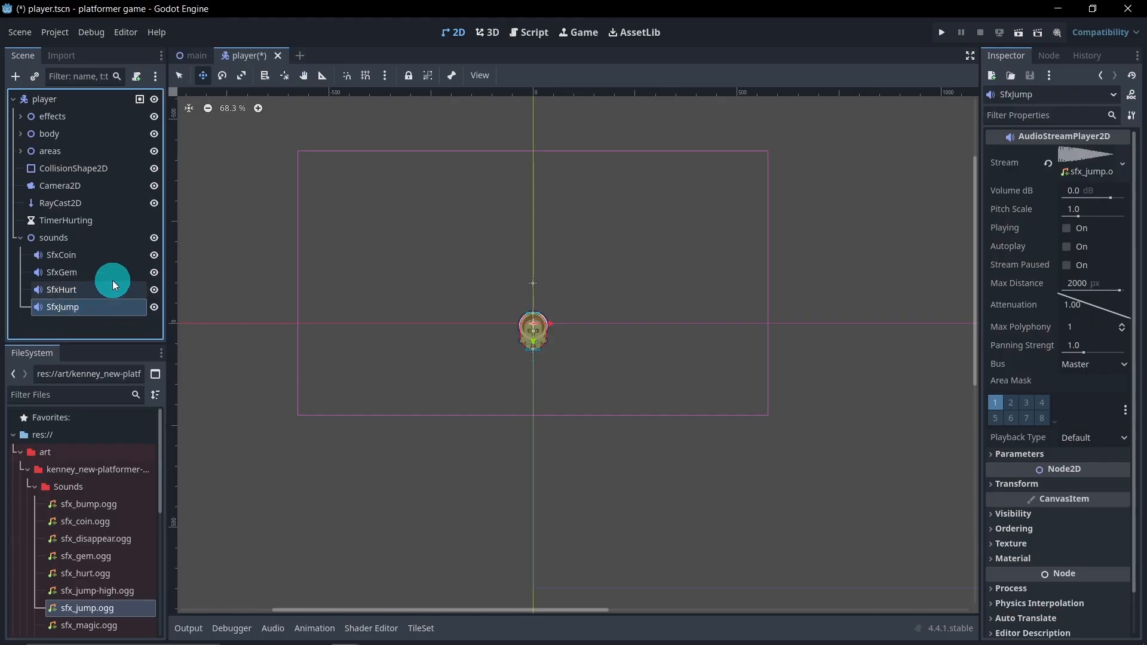
pyautogui.hotkey('ctrl', 'd')
pyautogui.doubleClick(103, 324)
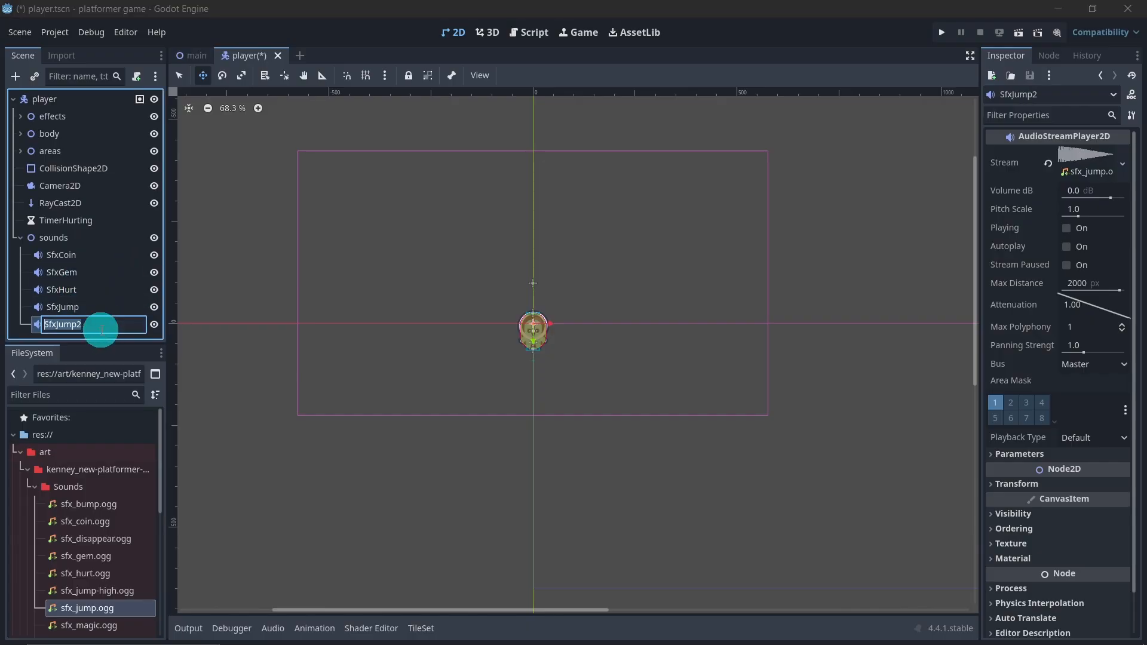
pyautogui.moveTo(103, 330); pyautogui.dragTo(59, 325)
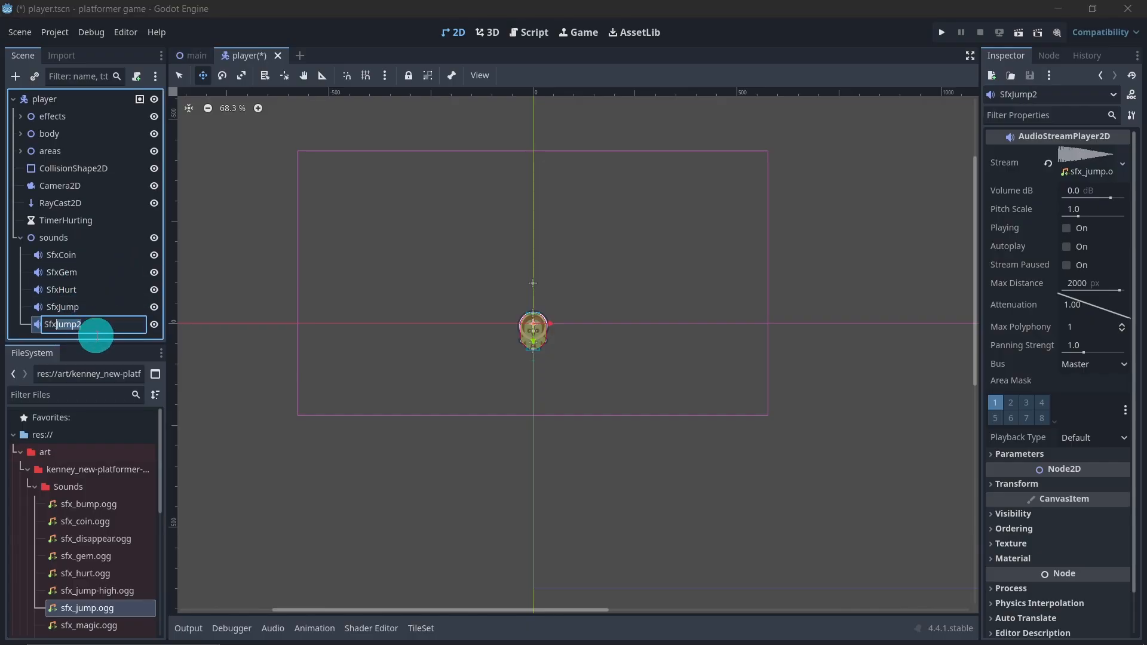
pyautogui.write('Bum')
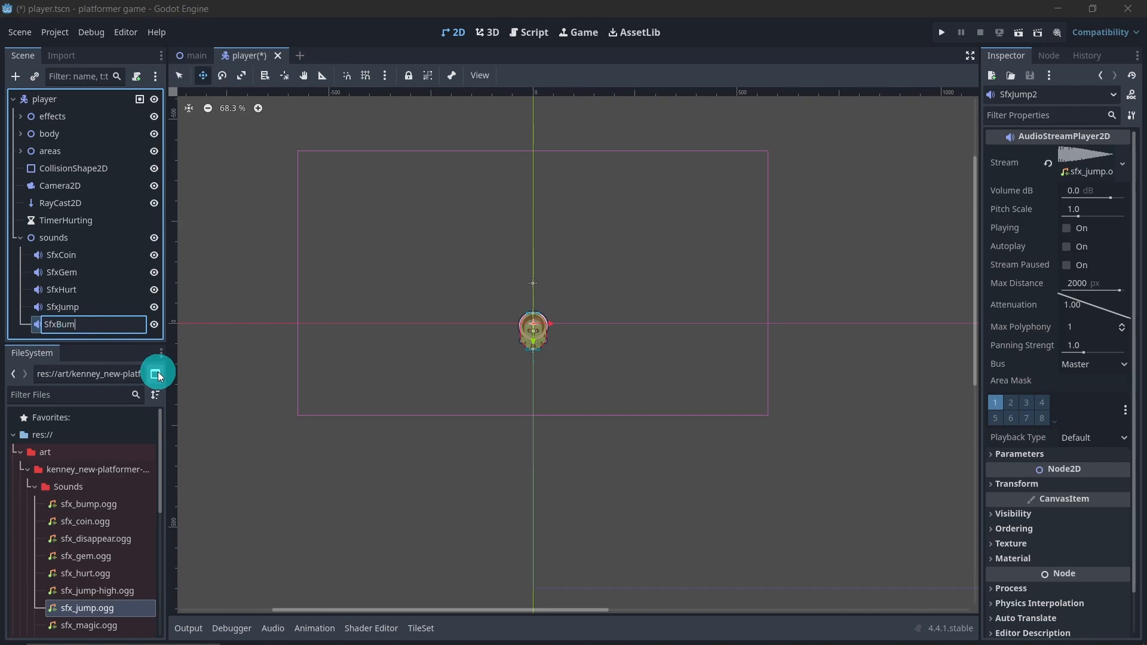
pyautogui.write('p')
pyautogui.press('Return')
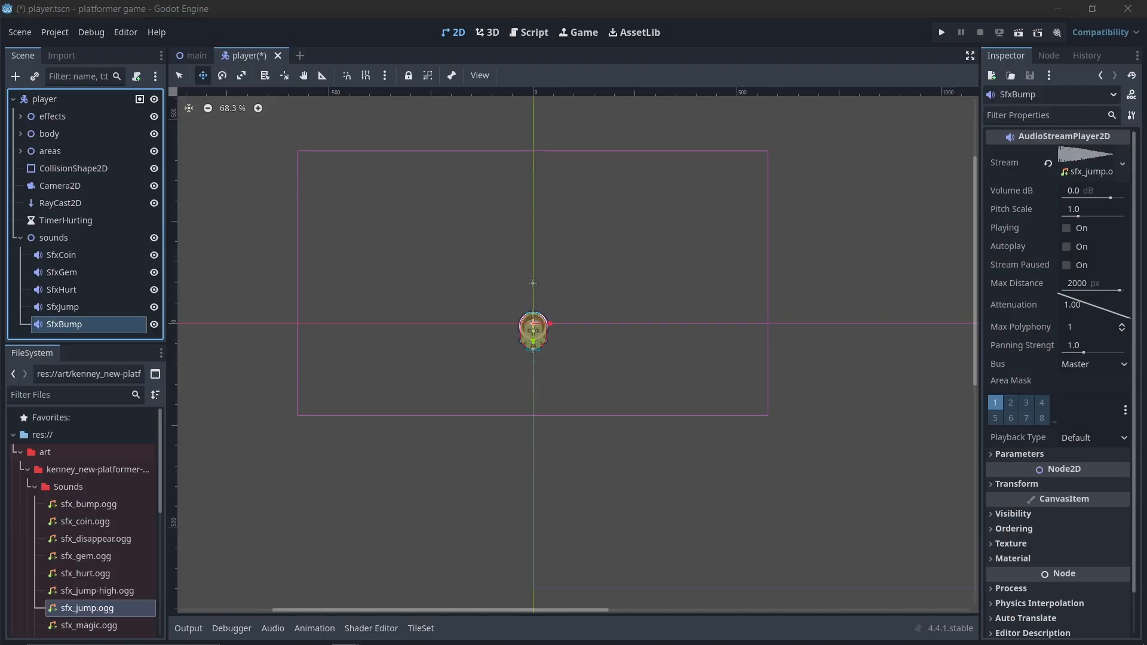
pyautogui.scroll(-2, 77, 545)
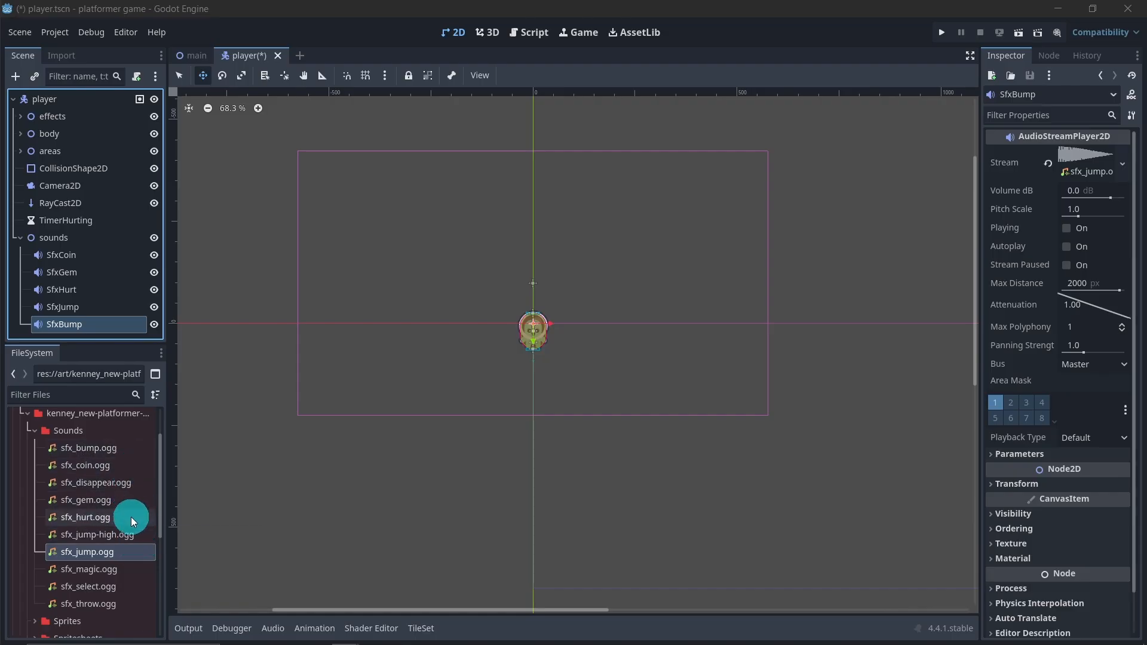
pyautogui.moveTo(119, 488)
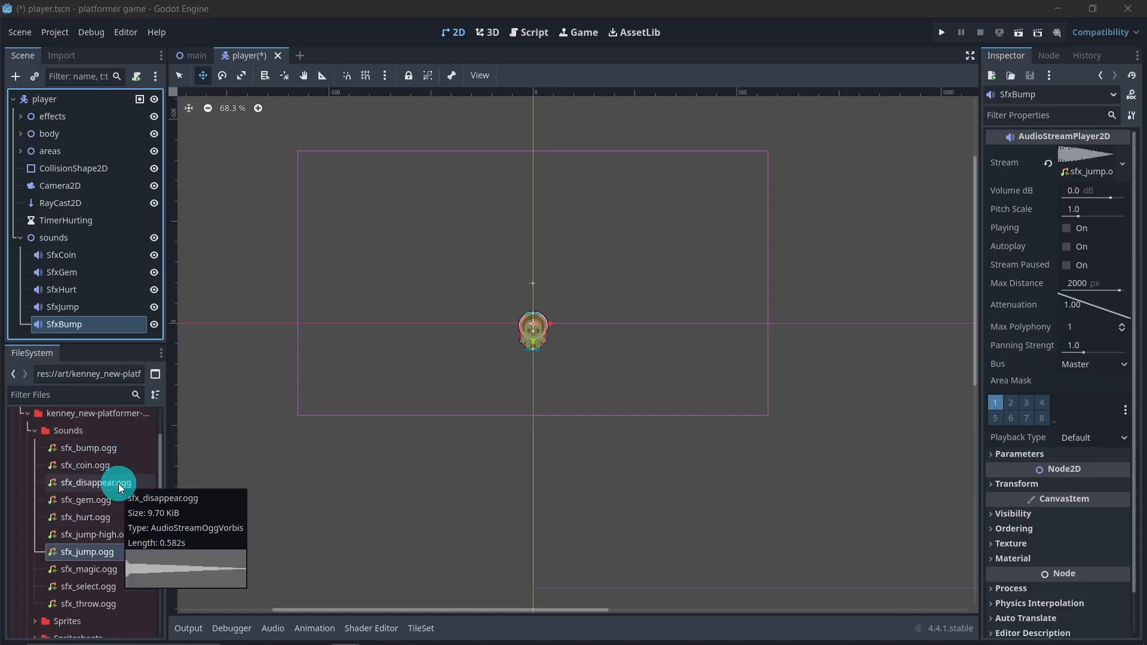
pyautogui.moveTo(119, 485); pyautogui.dragTo(87, 324)
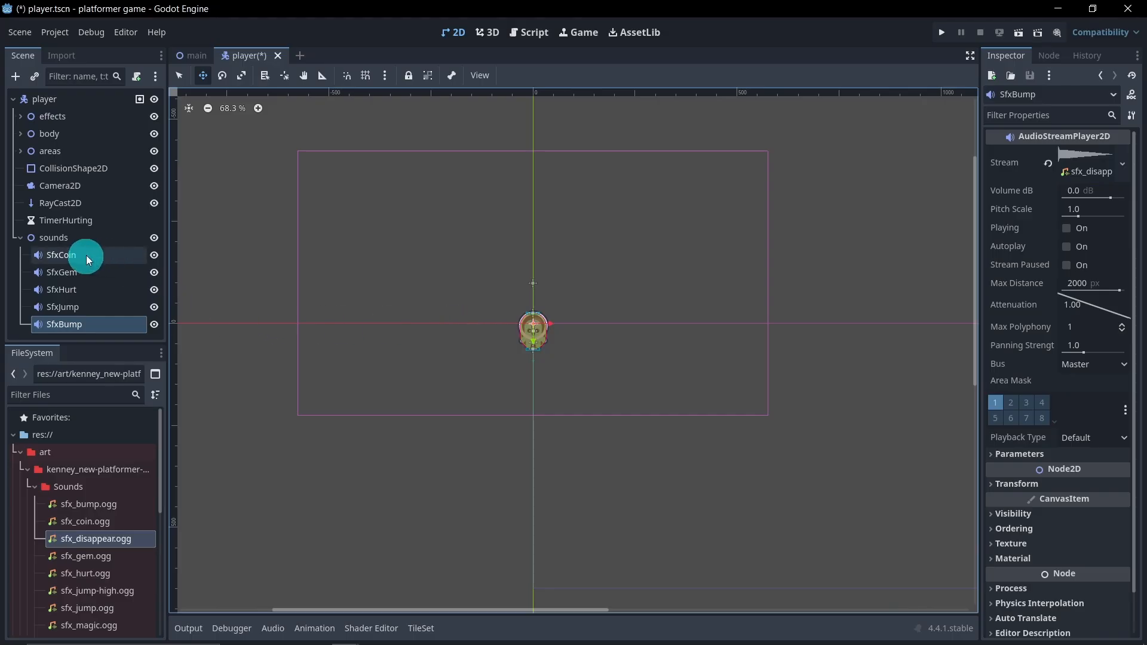
# Collapse the sounds node in the scene tree and the Sounds, platformer pack and art folders in the project files
pyautogui.click(20, 237)
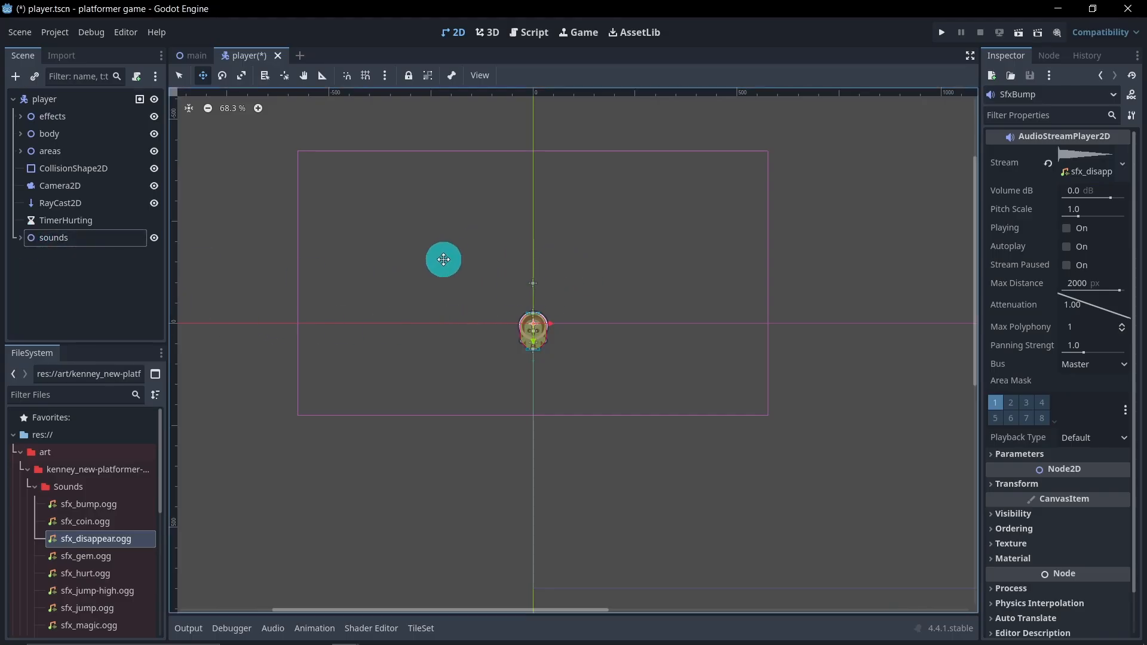
pyautogui.click(34, 487)
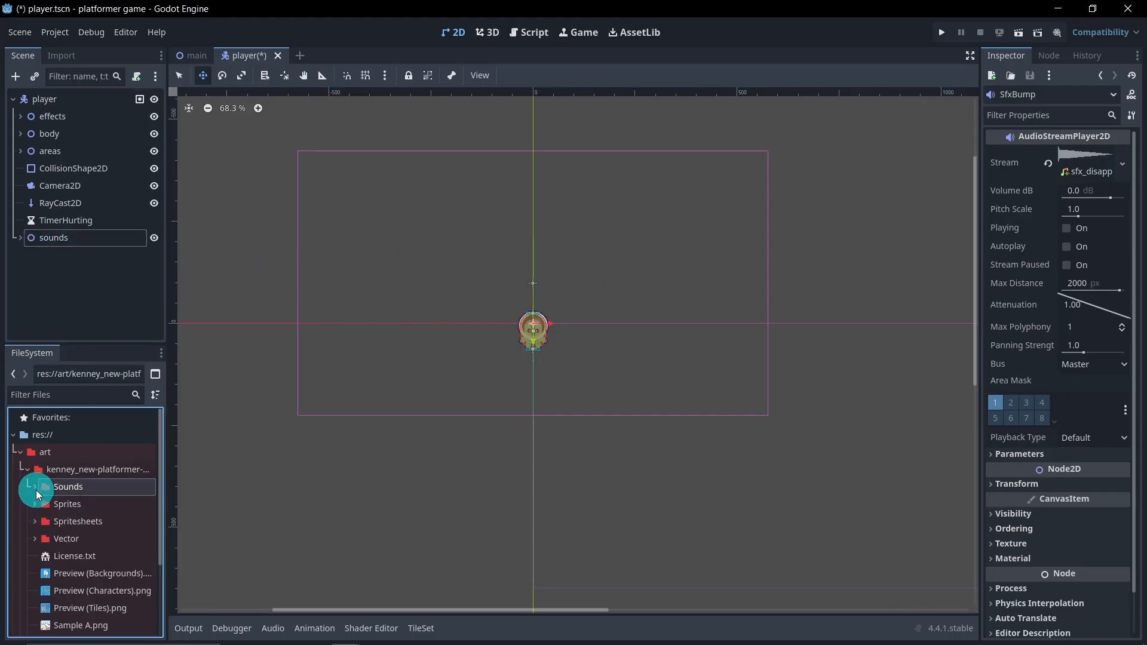
pyautogui.click(27, 472)
pyautogui.click(49, 454)
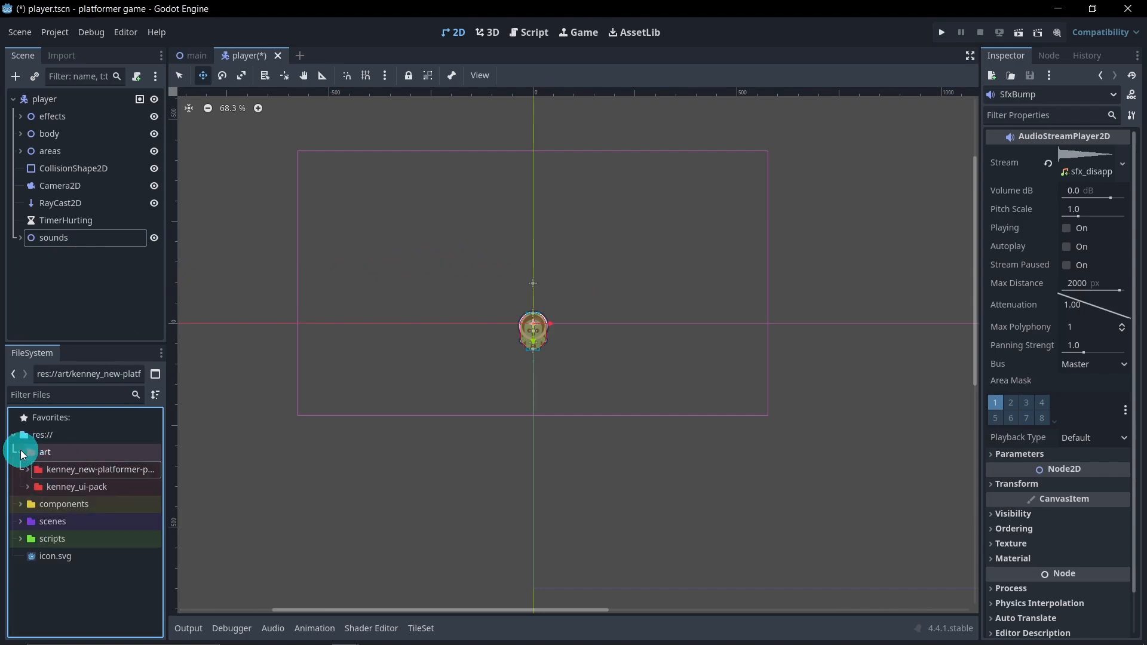
pyautogui.click(20, 454)
# Clear the node selection and save the player scene
pyautogui.click(118, 328)
pyautogui.scroll(-2, 460, 266)
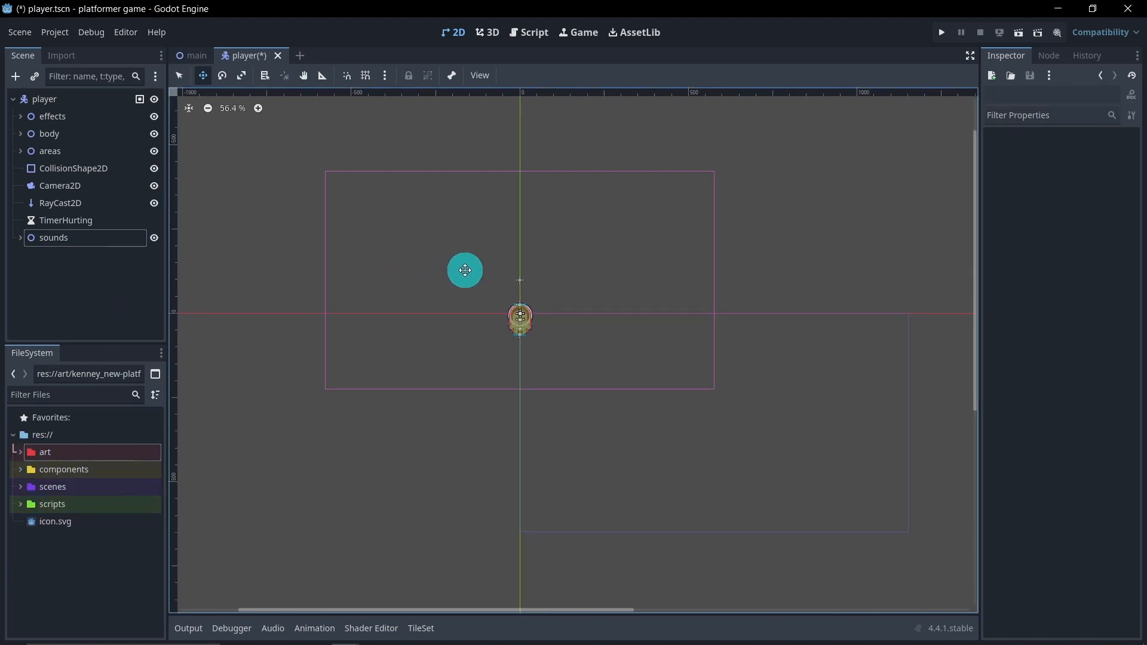
pyautogui.moveTo(465, 270); pyautogui.dragTo(474, 288, button='middle')
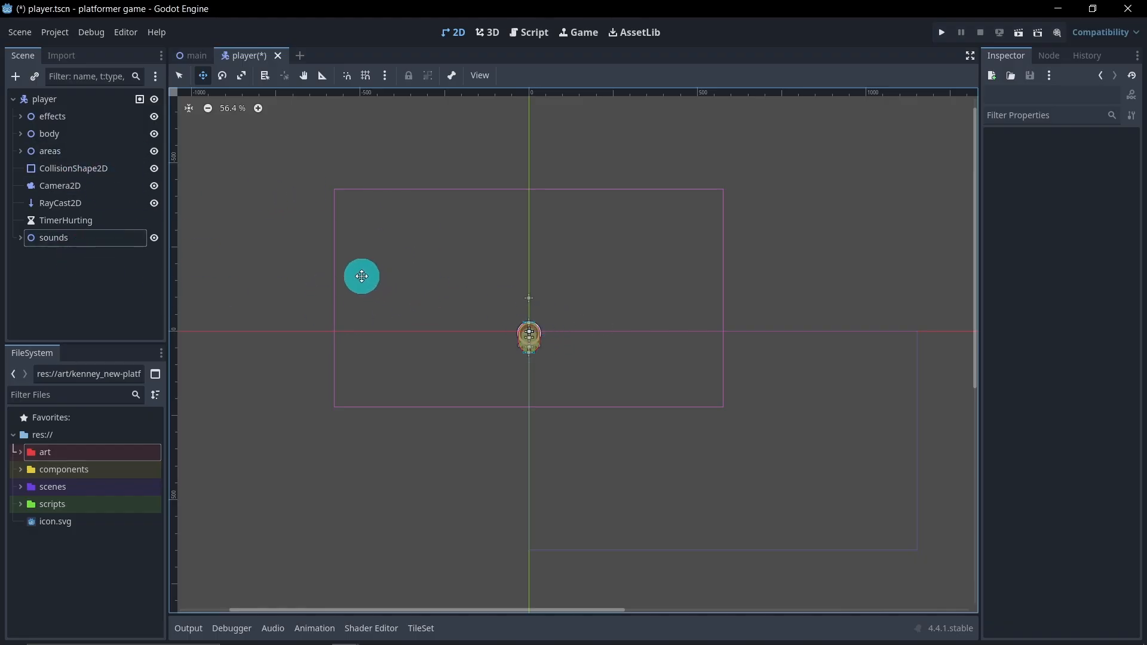
pyautogui.hotkey('ctrl', 's')
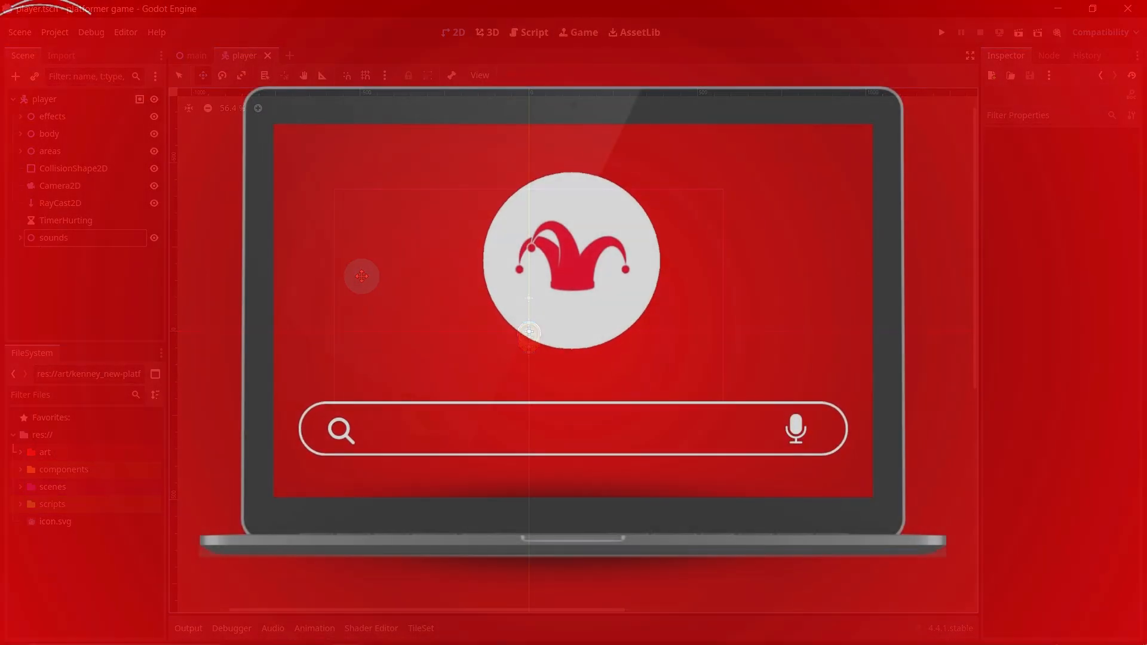